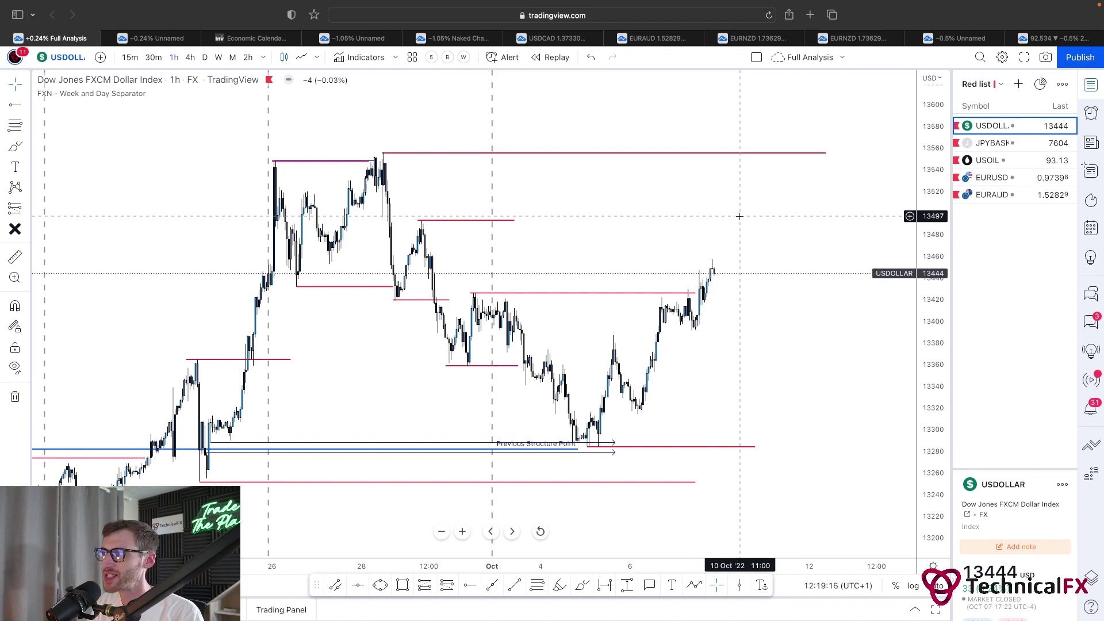
# Open the Unnamed layout's clean daily USDOLLAR chart and zoom in on the recent candles
pyautogui.click(152, 38)
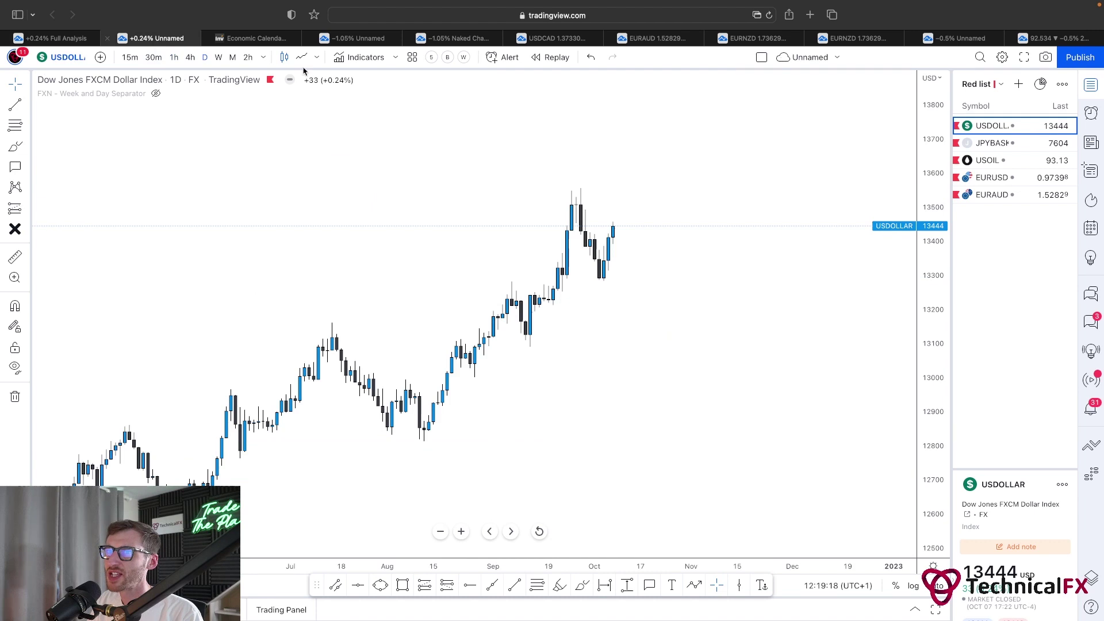
pyautogui.scroll(2, 633, 338)
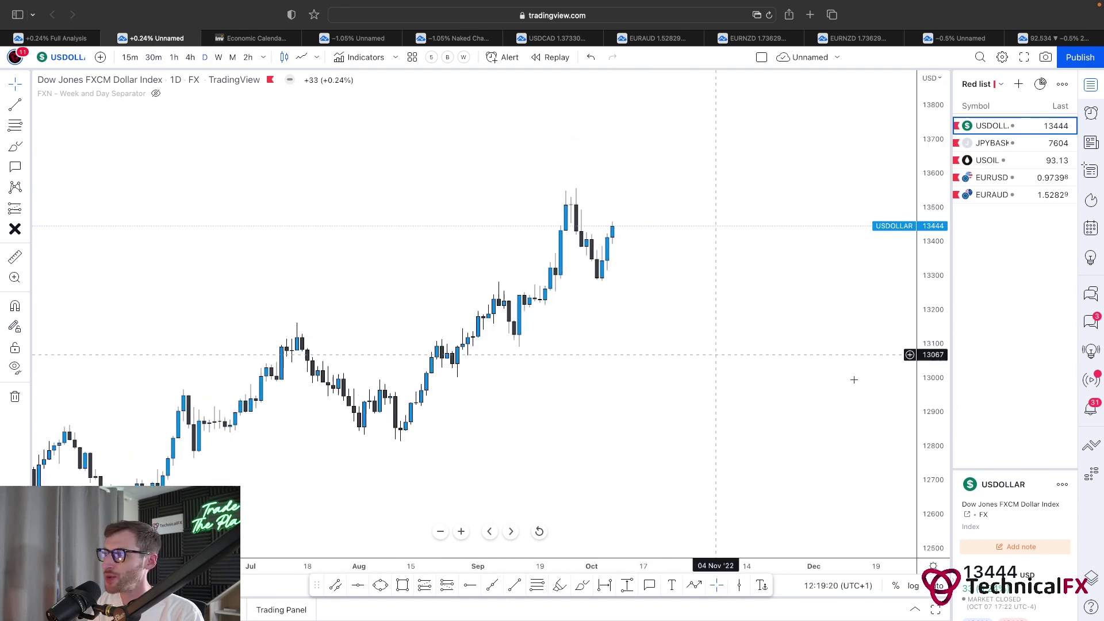
pyautogui.scroll(2, 639, 334)
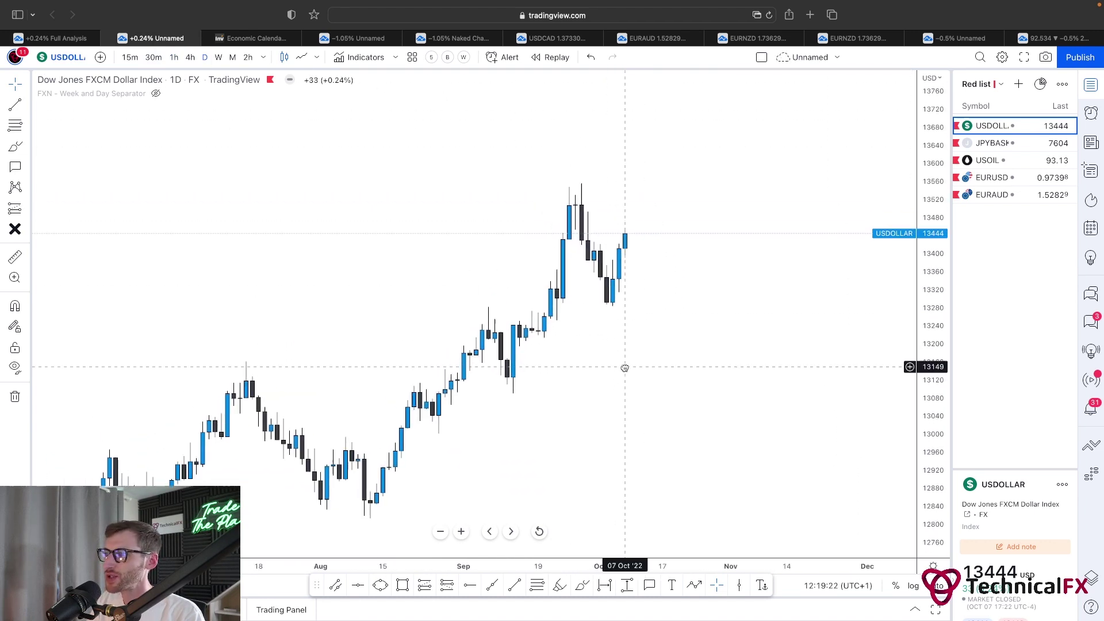
pyautogui.scroll(2, 625, 368)
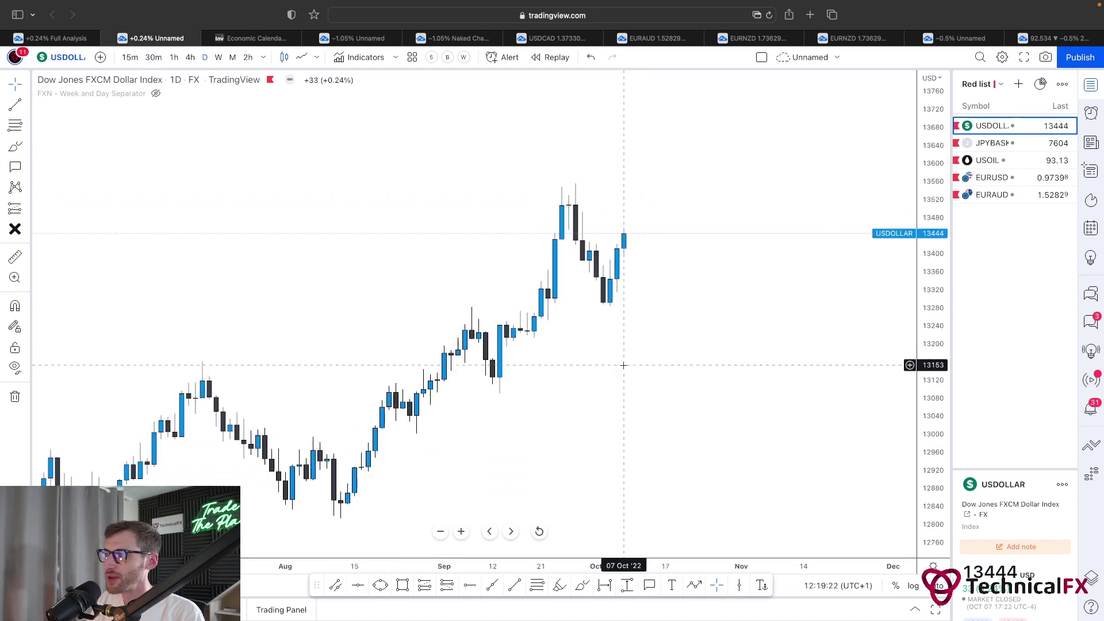
# Draw three red horizontal levels at the 12 Sep low, the 13281 high and the 13555 peak
pyautogui.click(493, 585)
pyautogui.moveTo(493, 392); pyautogui.dragTo(679, 392)
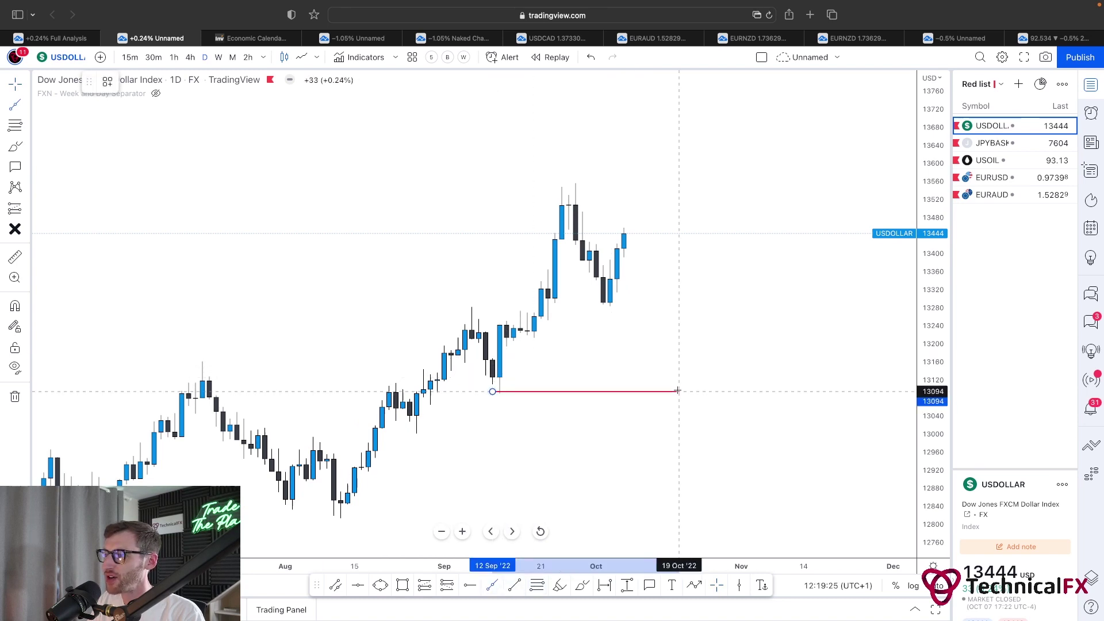
pyautogui.click(495, 586)
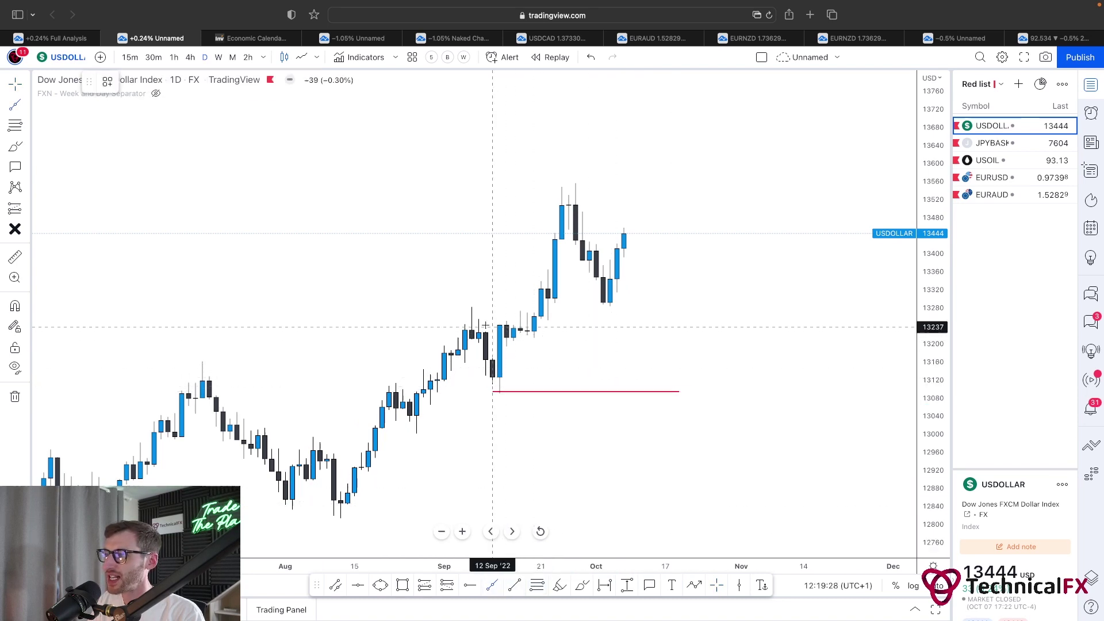
pyautogui.moveTo(466, 308); pyautogui.dragTo(539, 307)
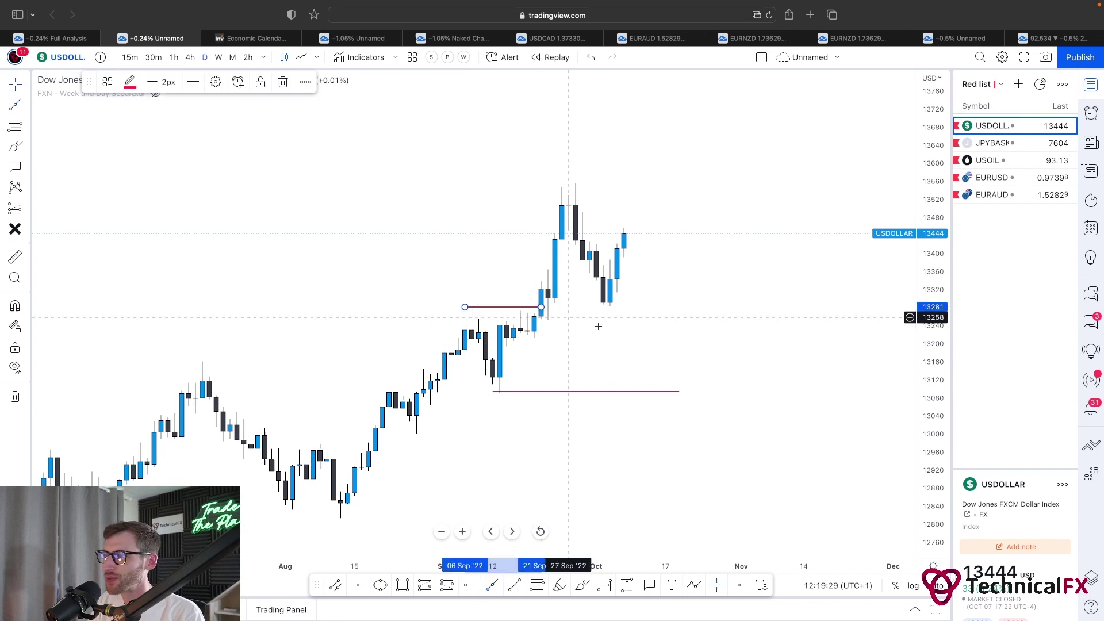
pyautogui.click(492, 586)
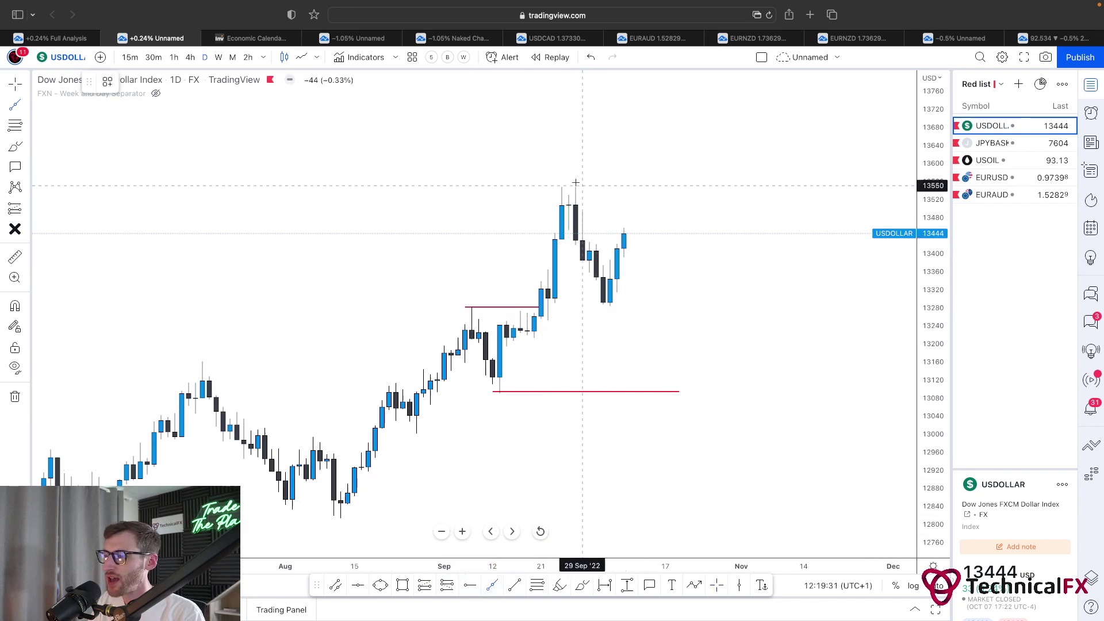
pyautogui.moveTo(557, 183); pyautogui.dragTo(712, 183)
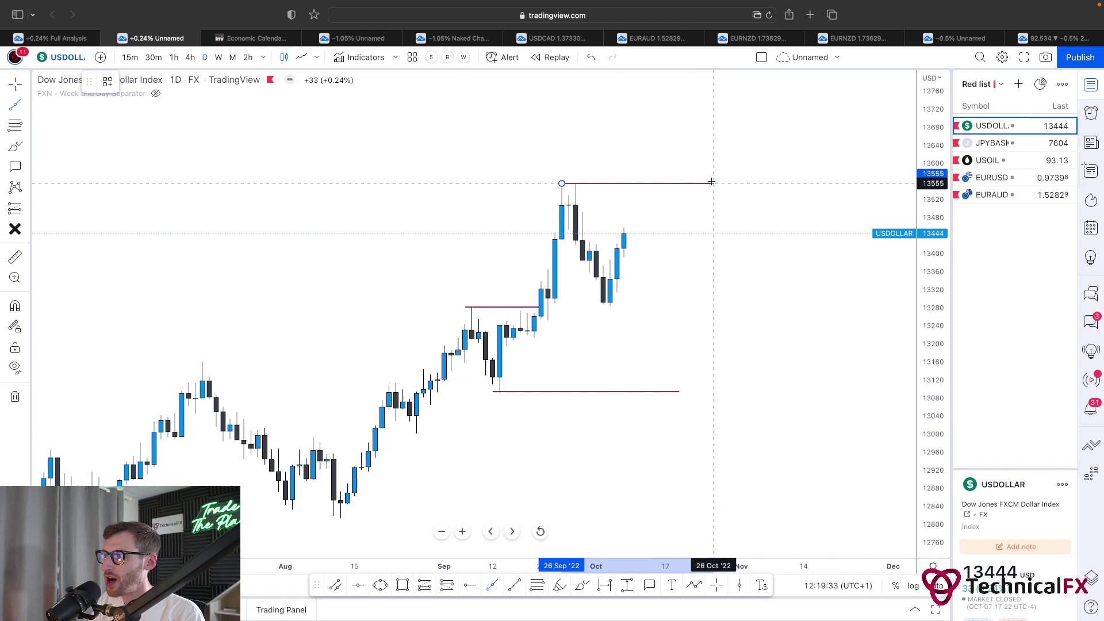
# Recentre the chart and drag a Fibonacci retracement upward from the 13090 low
pyautogui.scroll(1, 674, 278)
pyautogui.moveTo(674, 279); pyautogui.dragTo(643, 301)
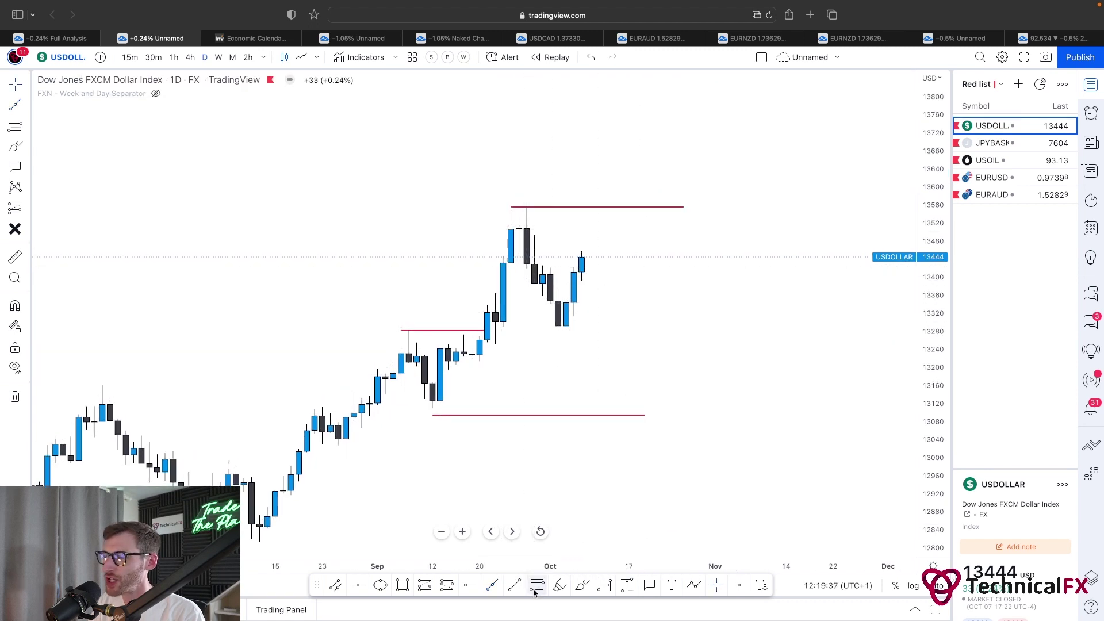
pyautogui.press('super')
pyautogui.hotkey('alt', 'f')
pyautogui.moveTo(440, 424)
pyautogui.mouseDown()
pyautogui.moveTo(671, 293)
pyautogui.moveTo(688, 207)
pyautogui.mouseUp()
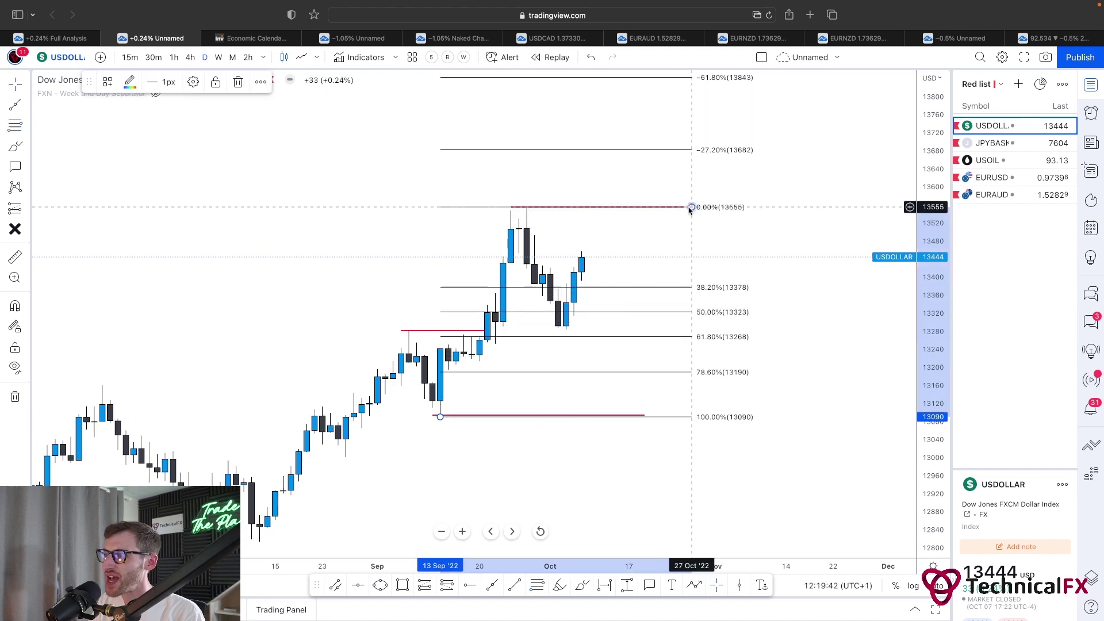
# Anchor the retracement at the 13555 high and extend the 13281 line to the latest candles
pyautogui.click(620, 186)
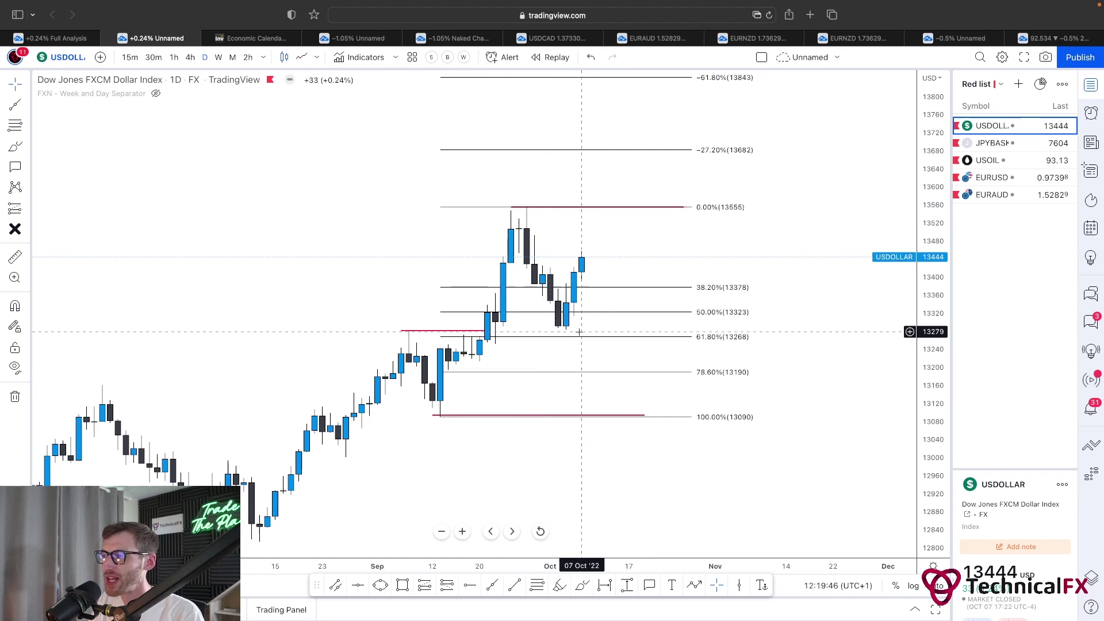
pyautogui.click(486, 332)
pyautogui.moveTo(486, 332); pyautogui.dragTo(571, 334)
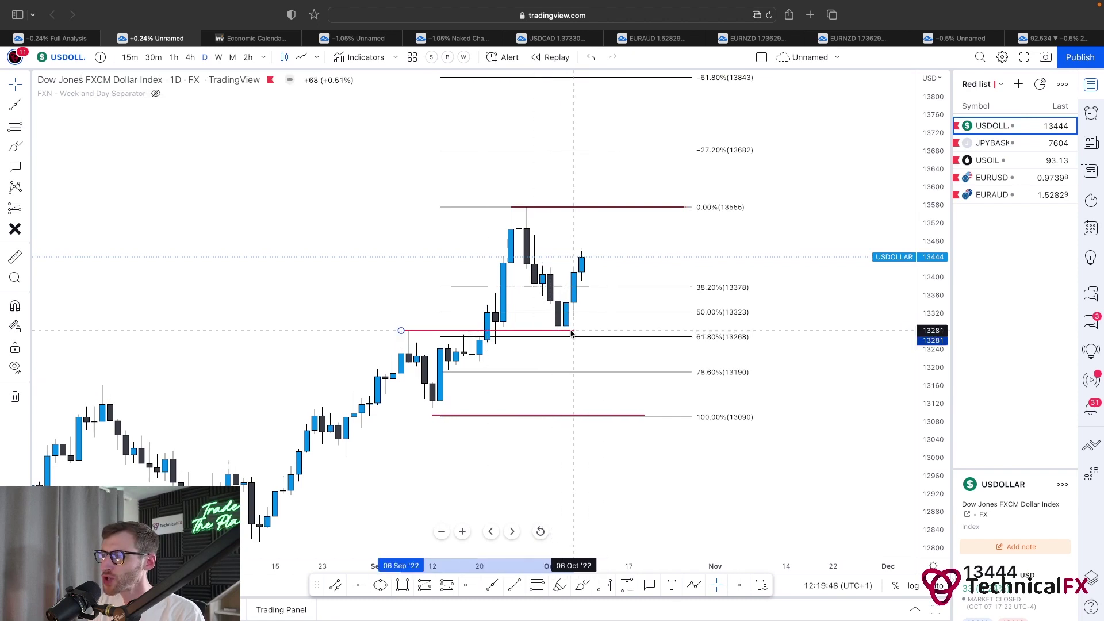
pyautogui.click(596, 436)
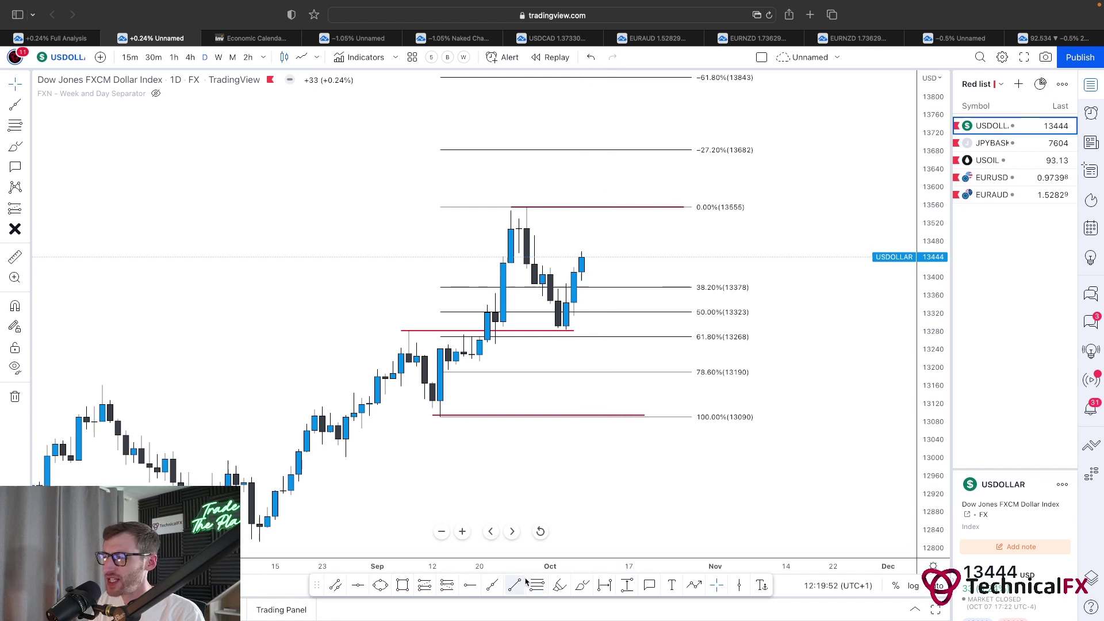
pyautogui.click(581, 585)
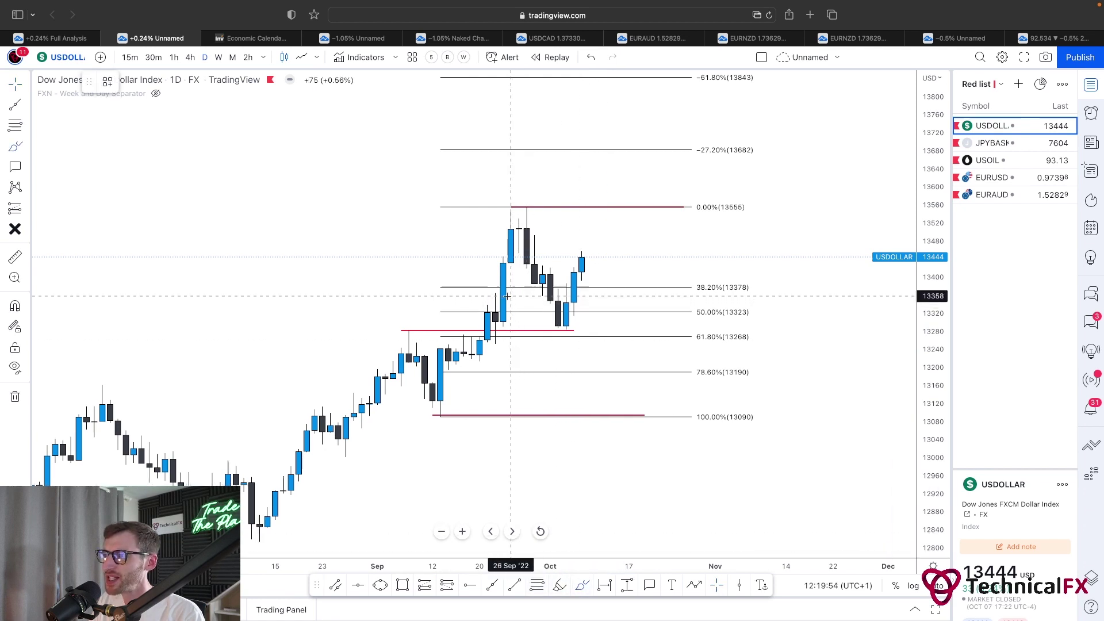
pyautogui.moveTo(490, 294); pyautogui.dragTo(566, 295)
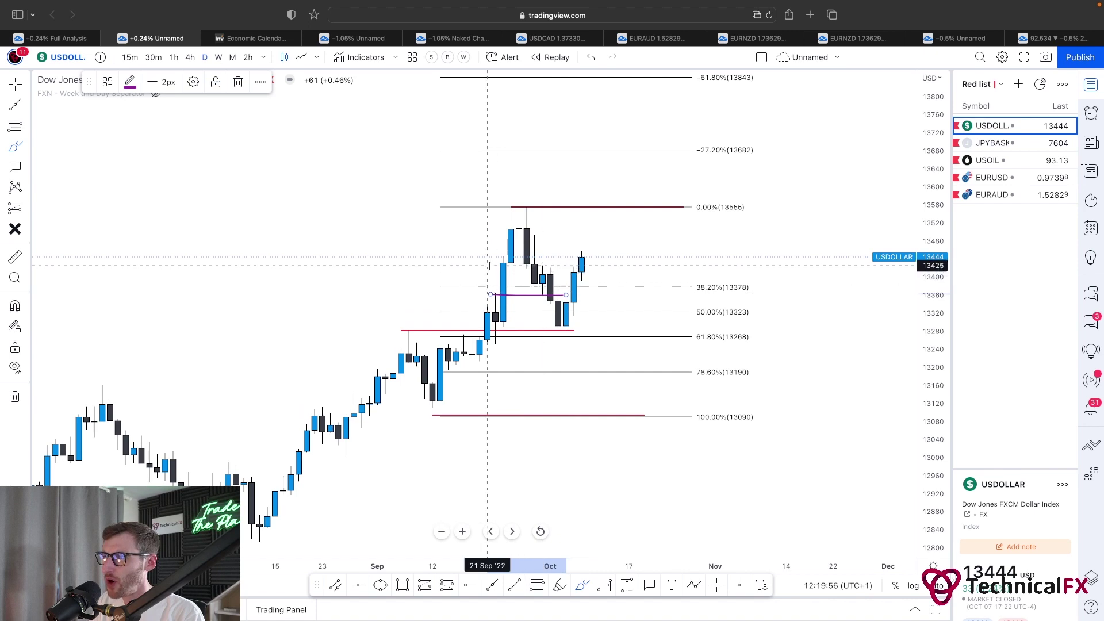
pyautogui.moveTo(490, 265); pyautogui.dragTo(542, 265)
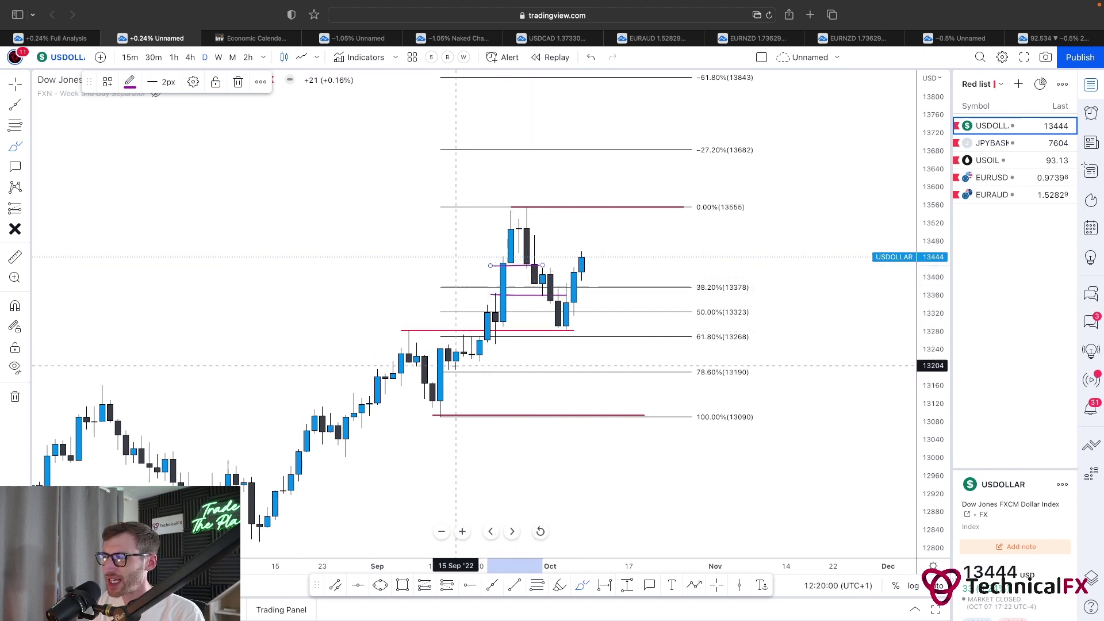
pyautogui.moveTo(443, 371)
pyautogui.mouseDown()
pyautogui.moveTo(472, 371)
pyautogui.moveTo(465, 381)
pyautogui.mouseUp()
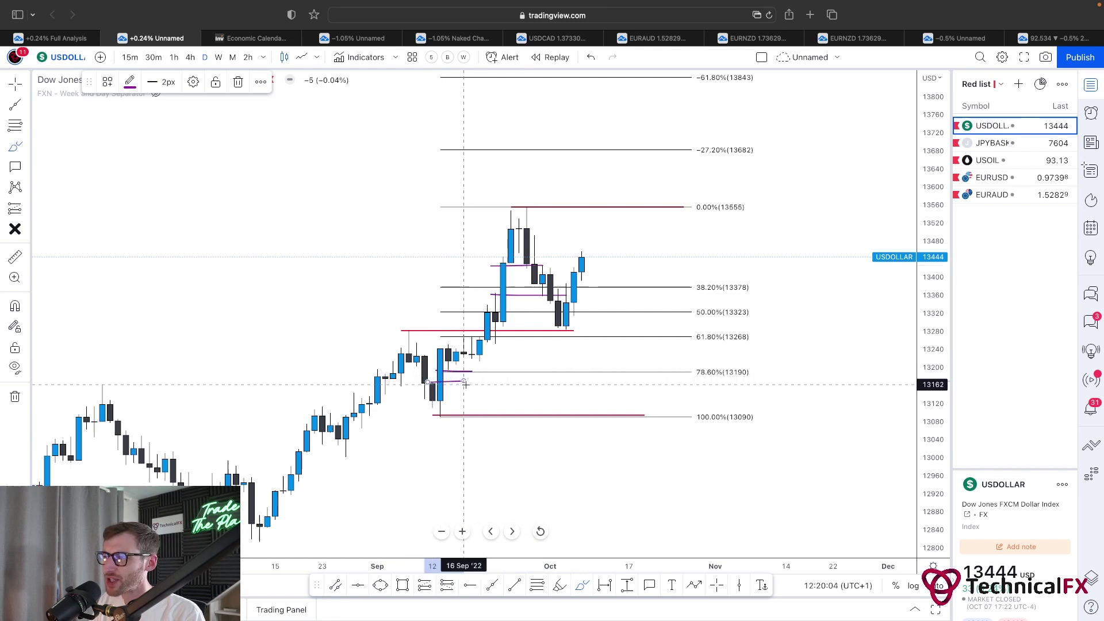
pyautogui.moveTo(582, 269)
pyautogui.mouseDown()
pyautogui.moveTo(606, 257)
pyautogui.moveTo(637, 352)
pyautogui.mouseUp()
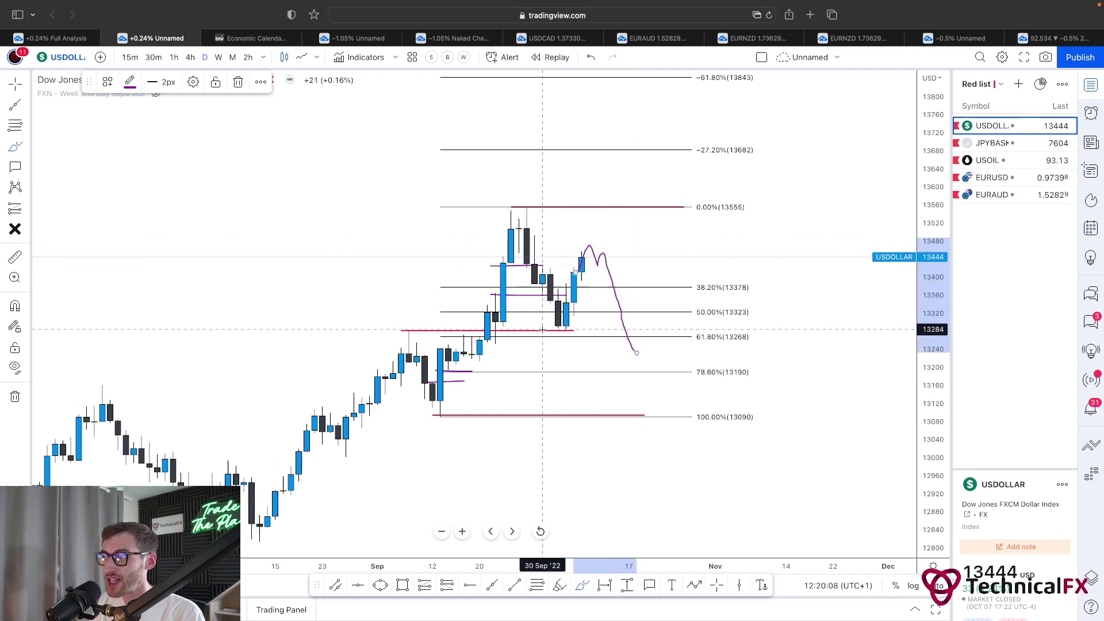
pyautogui.hotkey('ctrl', 'z')
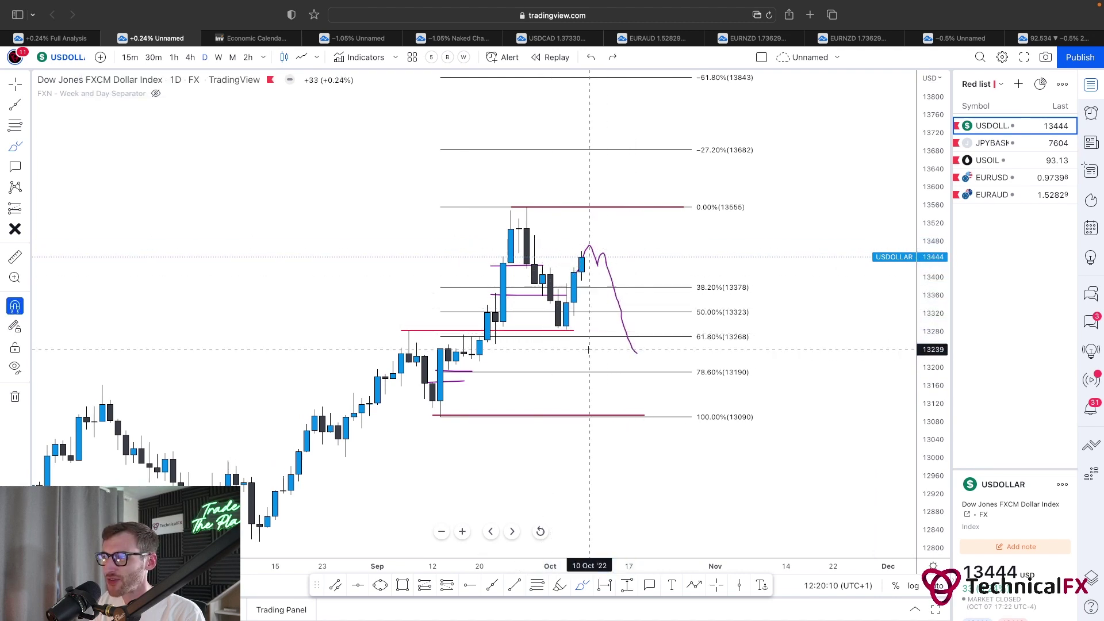
pyautogui.hotkey('ctrl', 'z')
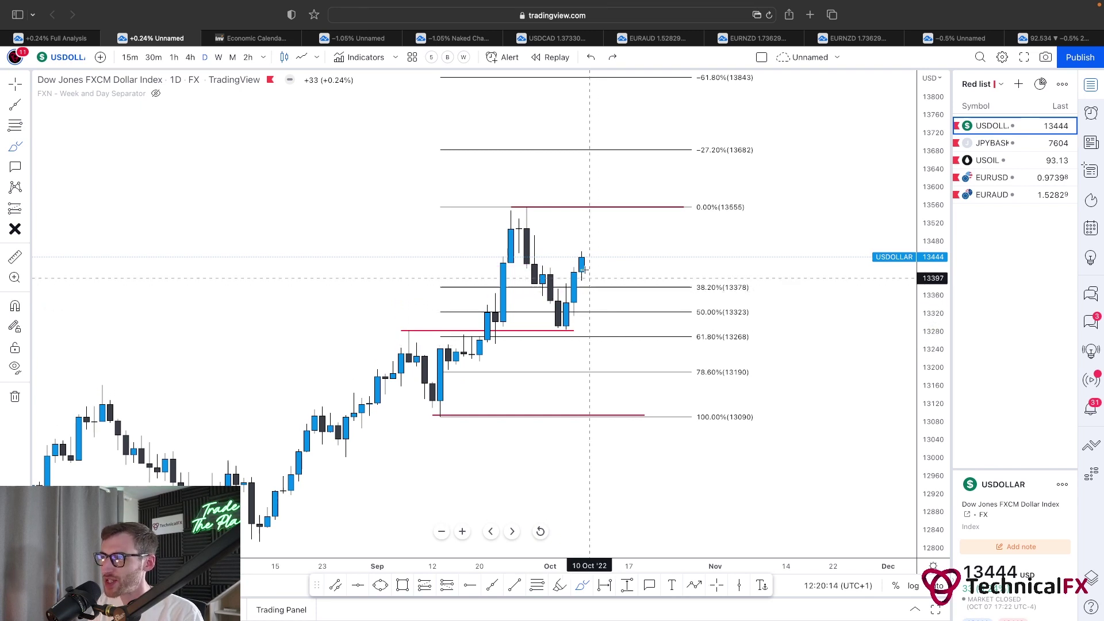
pyautogui.moveTo(582, 254); pyautogui.dragTo(598, 307)
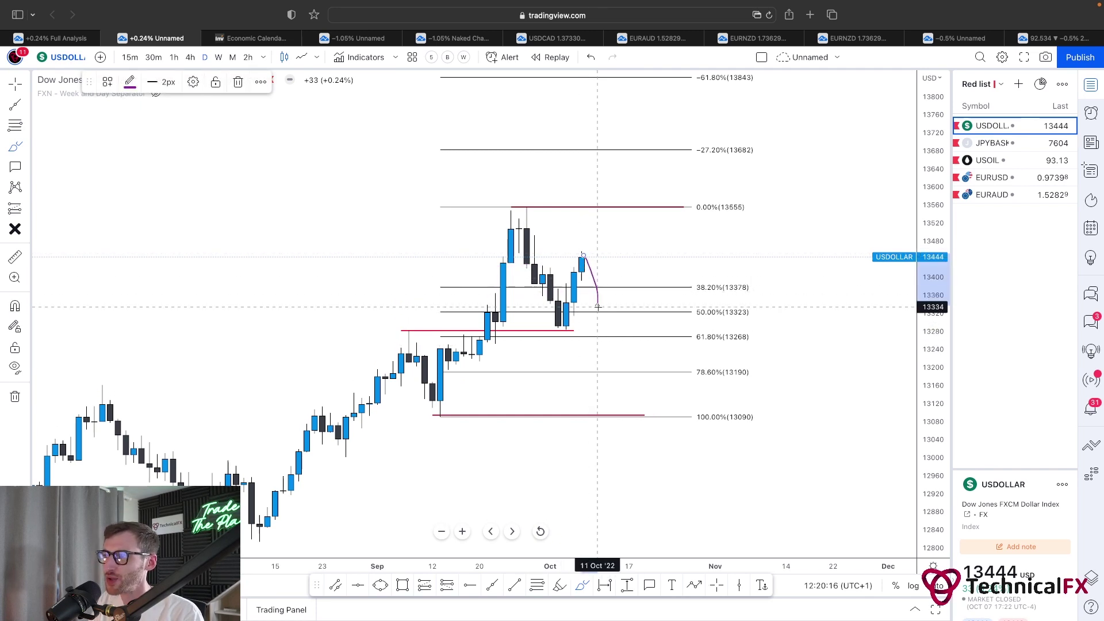
pyautogui.press('super+z')
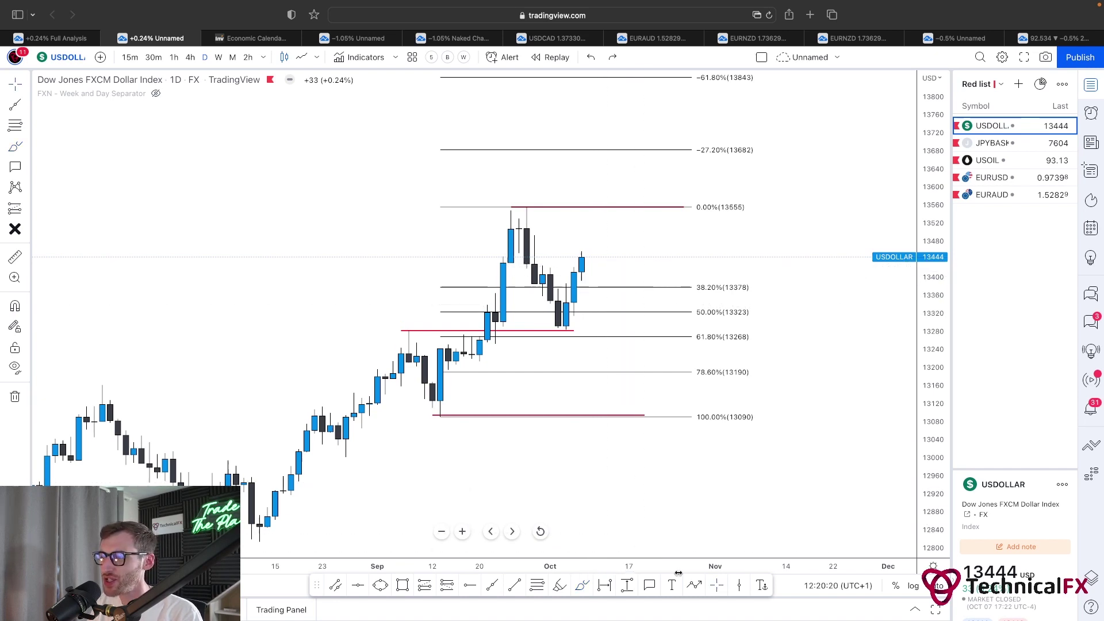
pyautogui.click(695, 585)
pyautogui.click(165, 347)
pyautogui.click(228, 243)
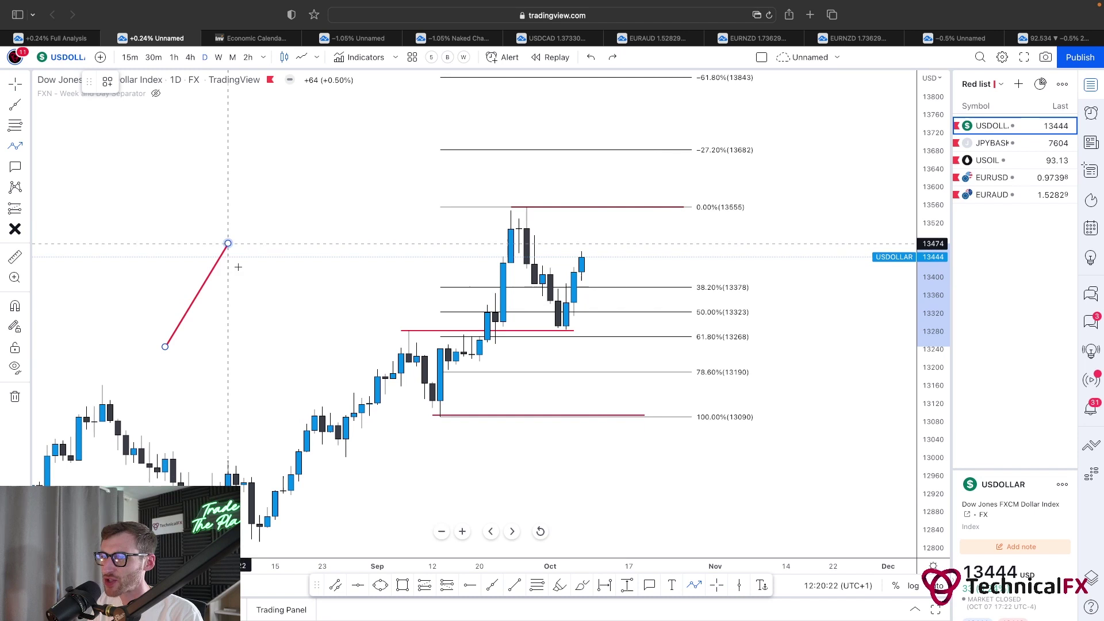
pyautogui.click(268, 308)
pyautogui.click(314, 203)
pyautogui.click(354, 261)
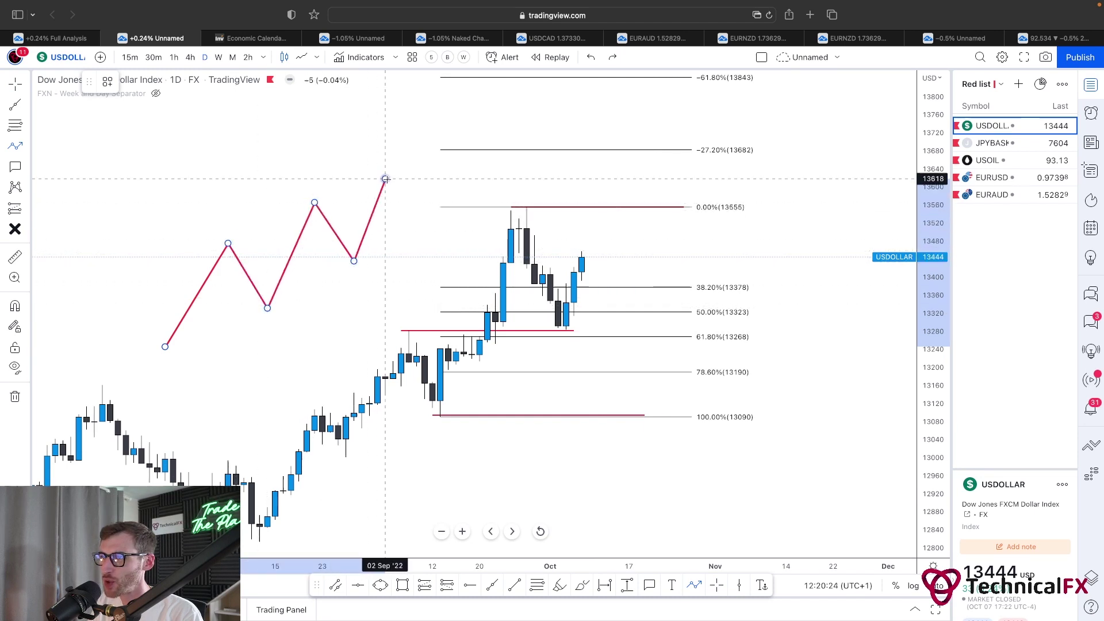
pyautogui.click(384, 179)
pyautogui.click(408, 280)
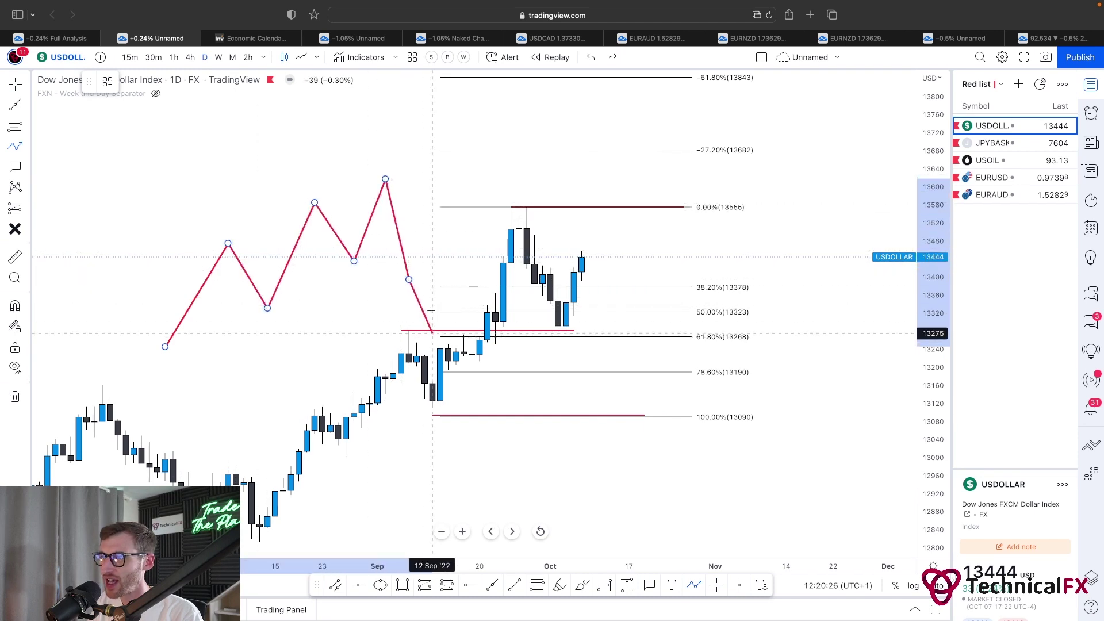
pyautogui.click(440, 232)
pyautogui.doubleClick(472, 295)
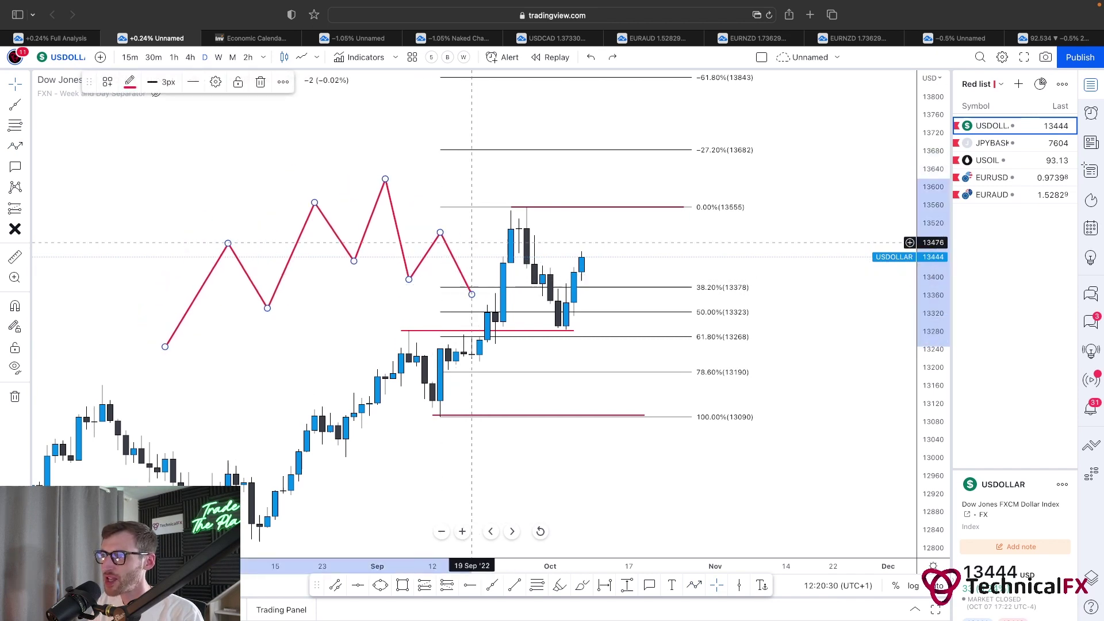
pyautogui.hotkey('ctrl', 'z')
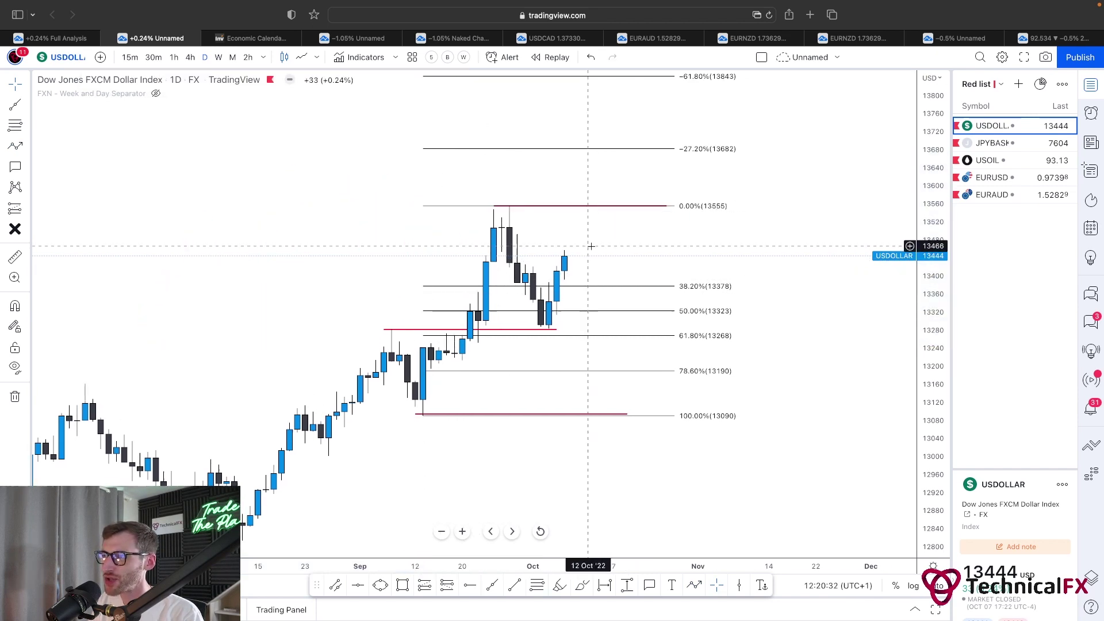
pyautogui.hscroll(2, 601, 247)
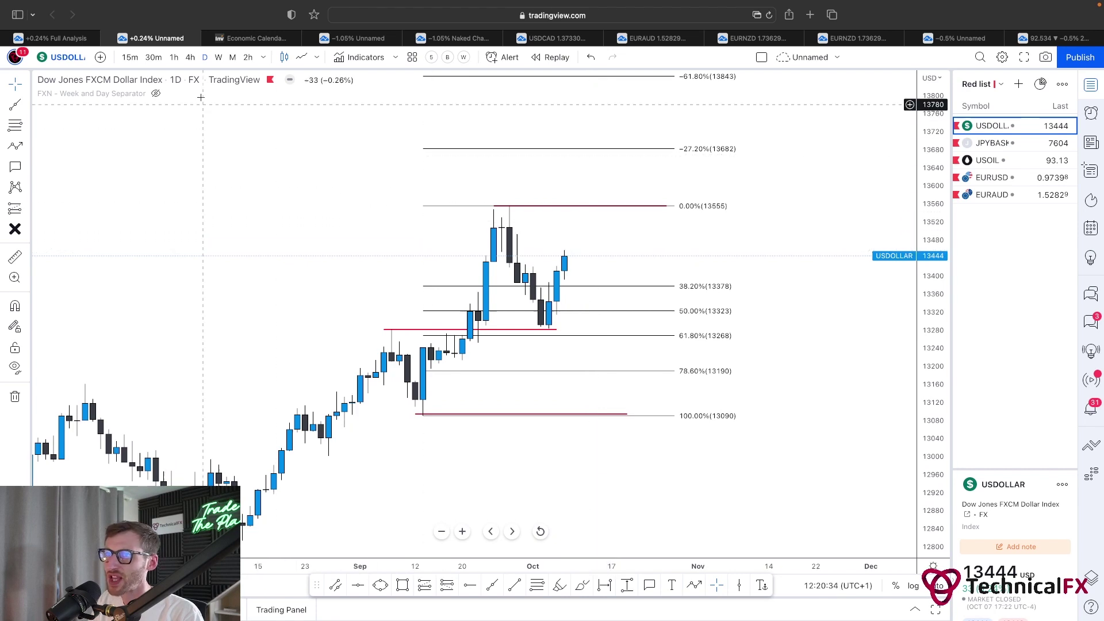
# Switch USDOLLAR to the 4-hour timeframe, reset the chart view and zoom in
pyautogui.click(191, 58)
pyautogui.rightClick(402, 240)
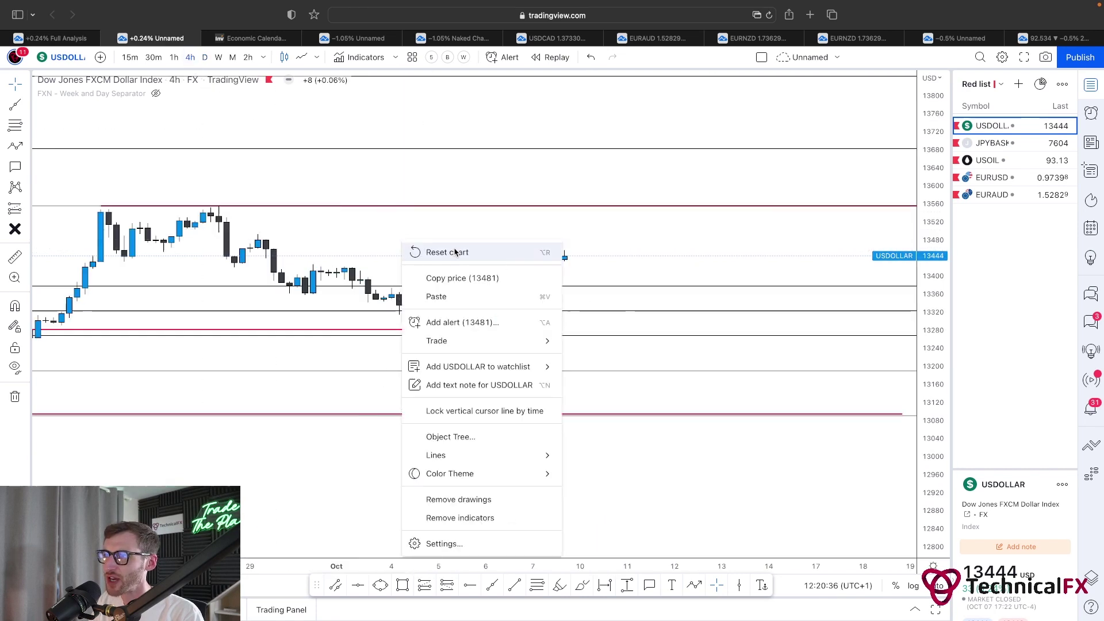
pyautogui.click(448, 251)
pyautogui.scroll(5, 610, 266)
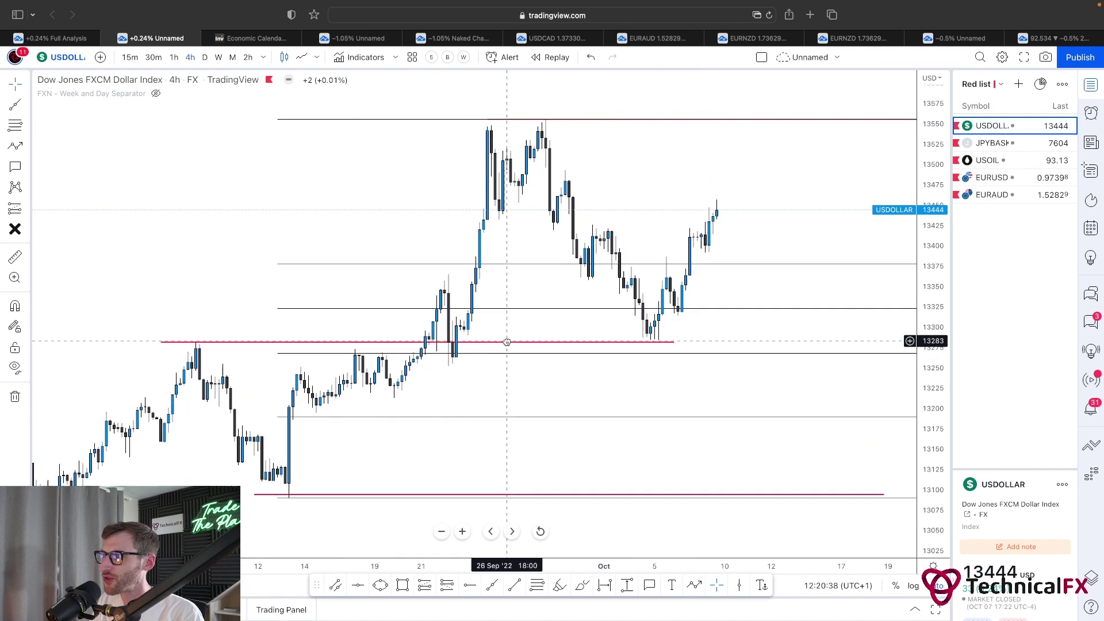
# Brush-mark the long lower wick and the top wick, and add a short arrow along the swing high
pyautogui.click(560, 585)
pyautogui.moveTo(444, 274); pyautogui.dragTo(446, 363)
pyautogui.moveTo(493, 125); pyautogui.dragTo(488, 125)
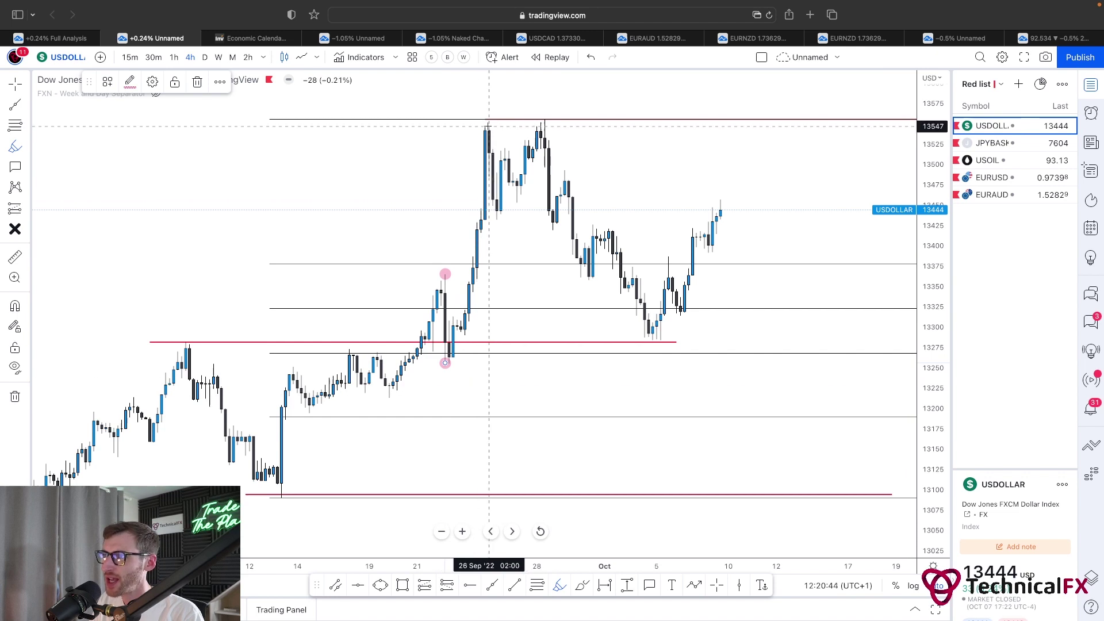
pyautogui.click(559, 587)
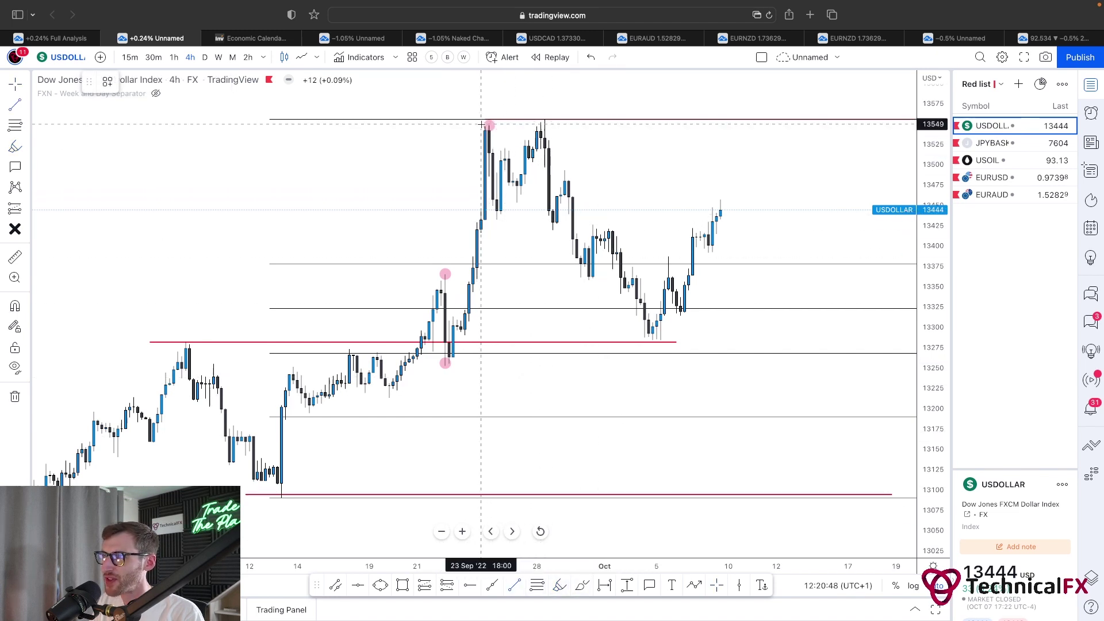
pyautogui.moveTo(487, 125); pyautogui.dragTo(566, 124)
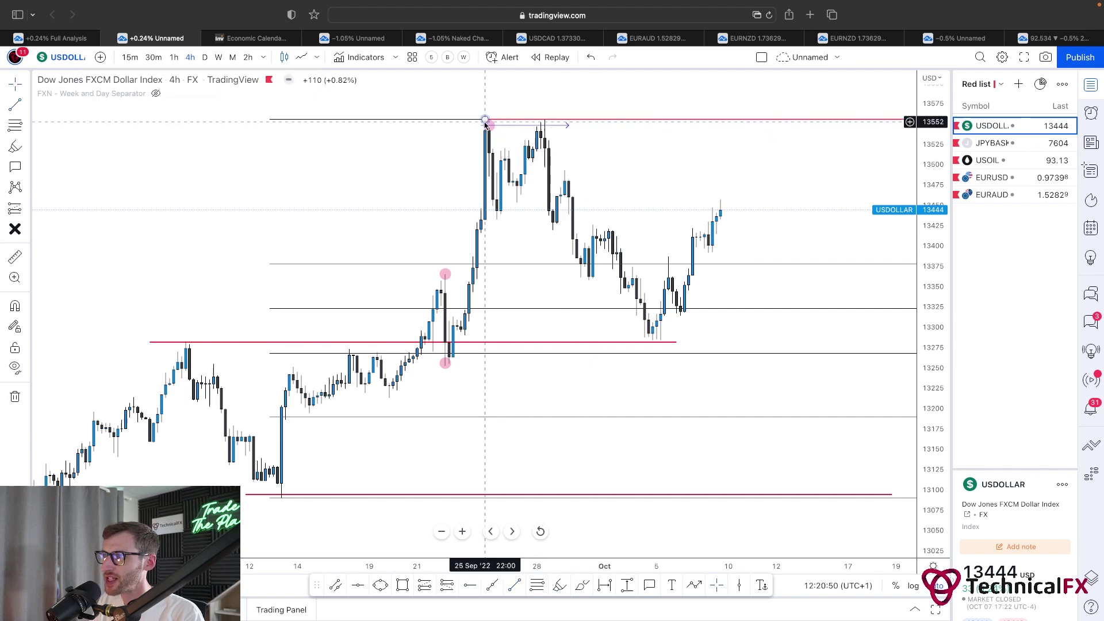
pyautogui.hscroll(5, 619, 153)
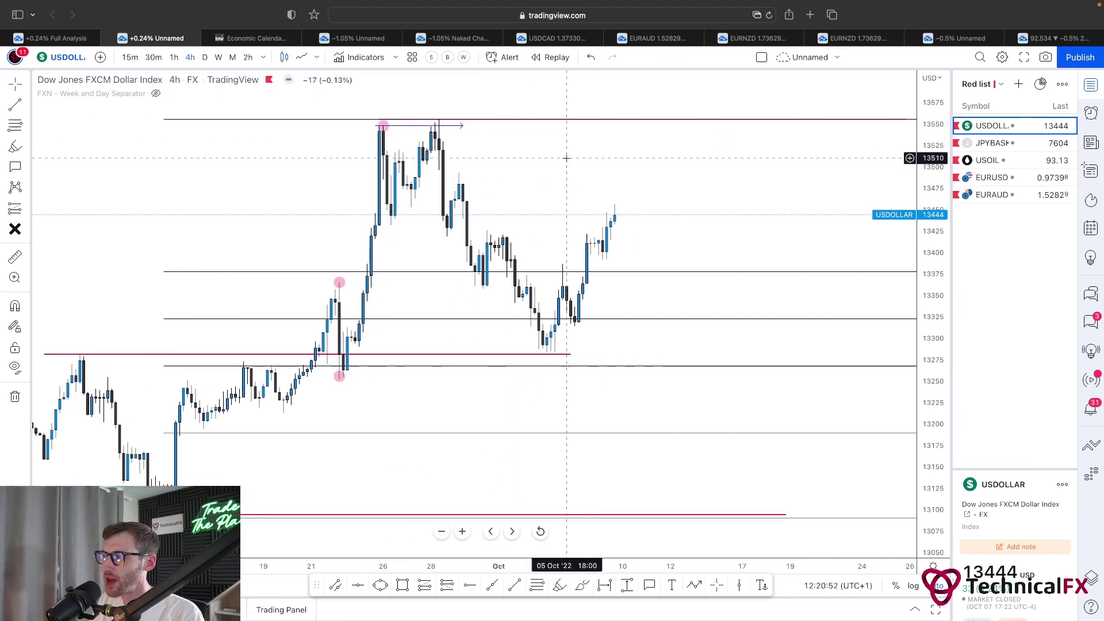
pyautogui.hscroll(-2, 548, 173)
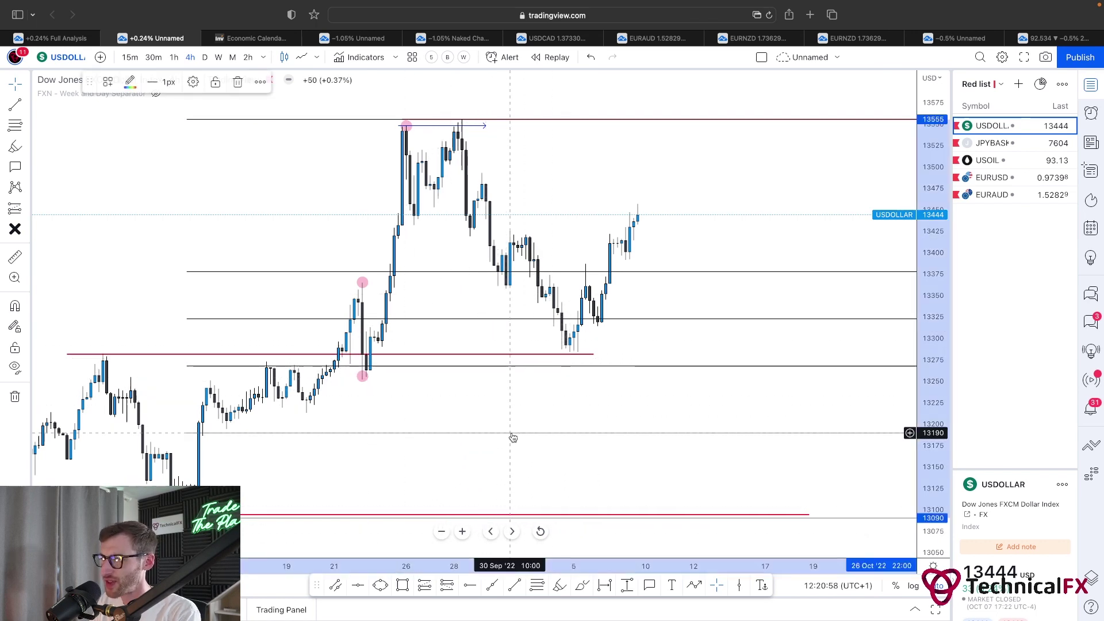
# Draw a Fibonacci retracement from the 13252 swing low to the 13555 high
pyautogui.click(537, 586)
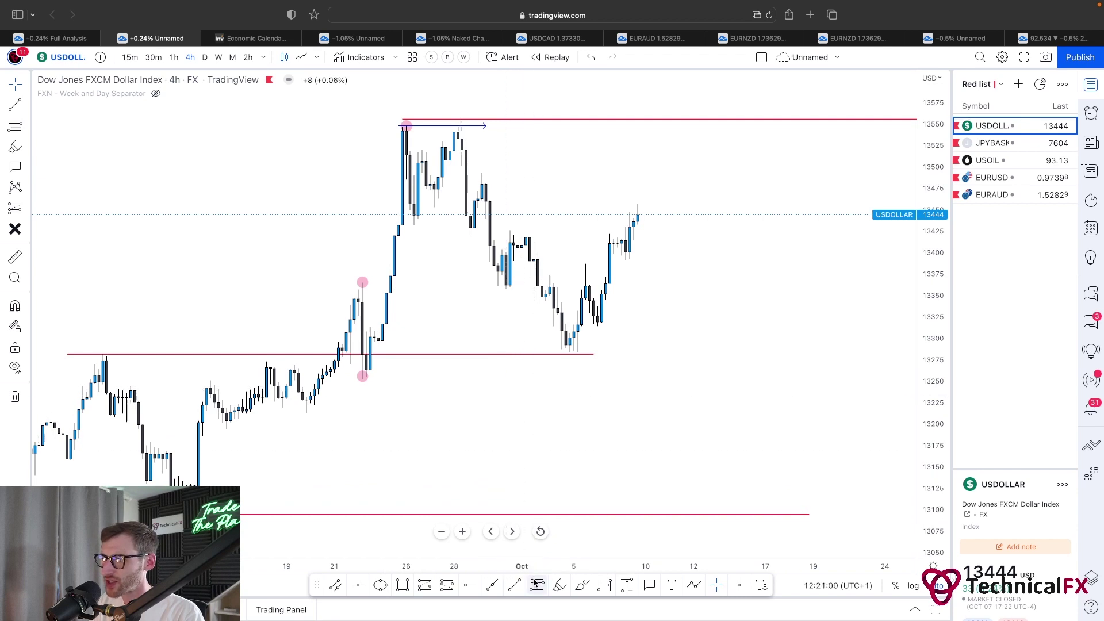
pyautogui.click(363, 378)
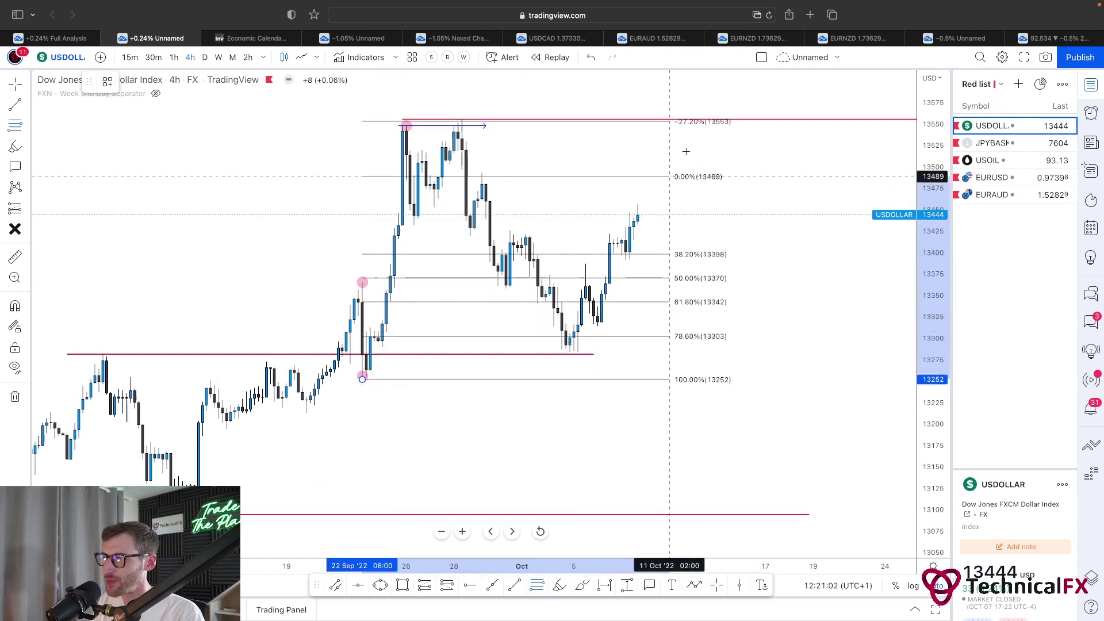
pyautogui.click(717, 120)
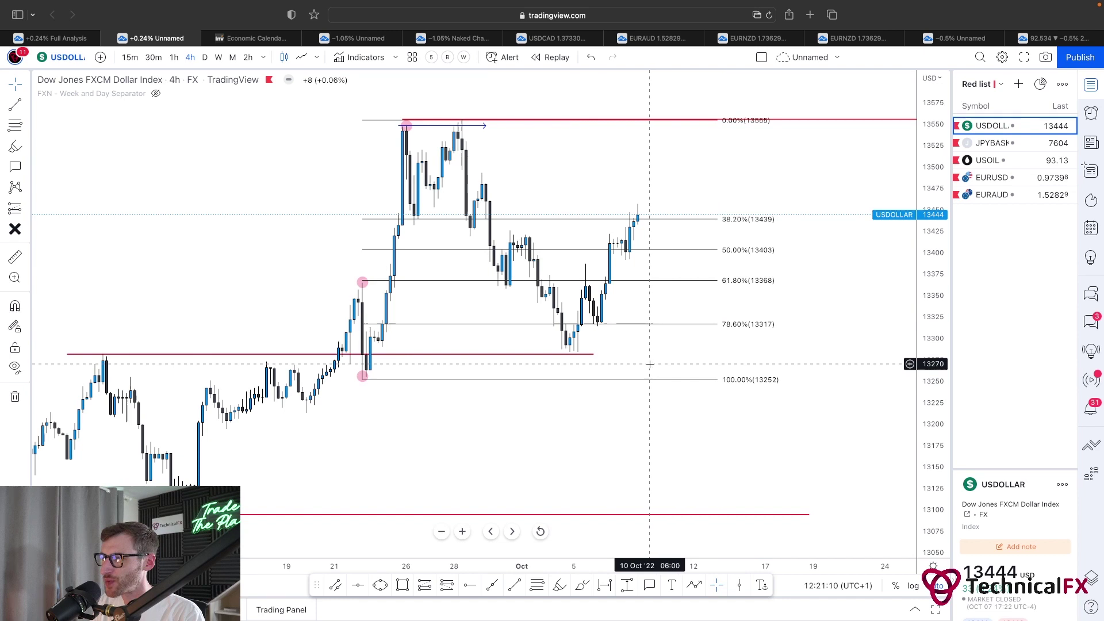
# Shorten the lower red 13281 level so it ends before the late-September rally
pyautogui.click(575, 355)
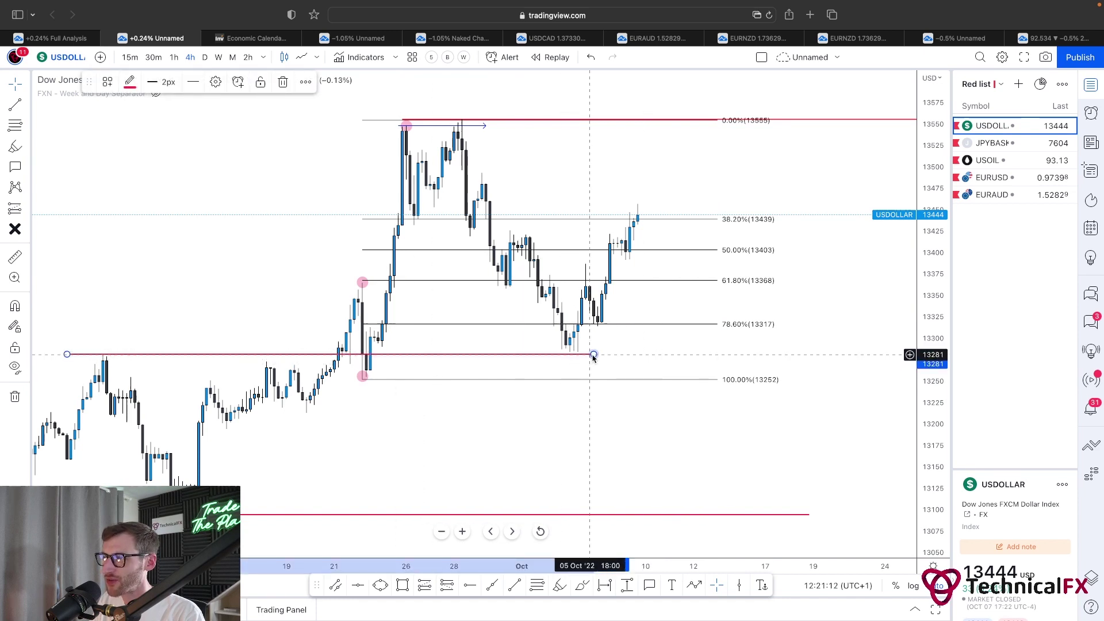
pyautogui.moveTo(593, 354); pyautogui.dragTo(331, 354)
pyautogui.click(509, 445)
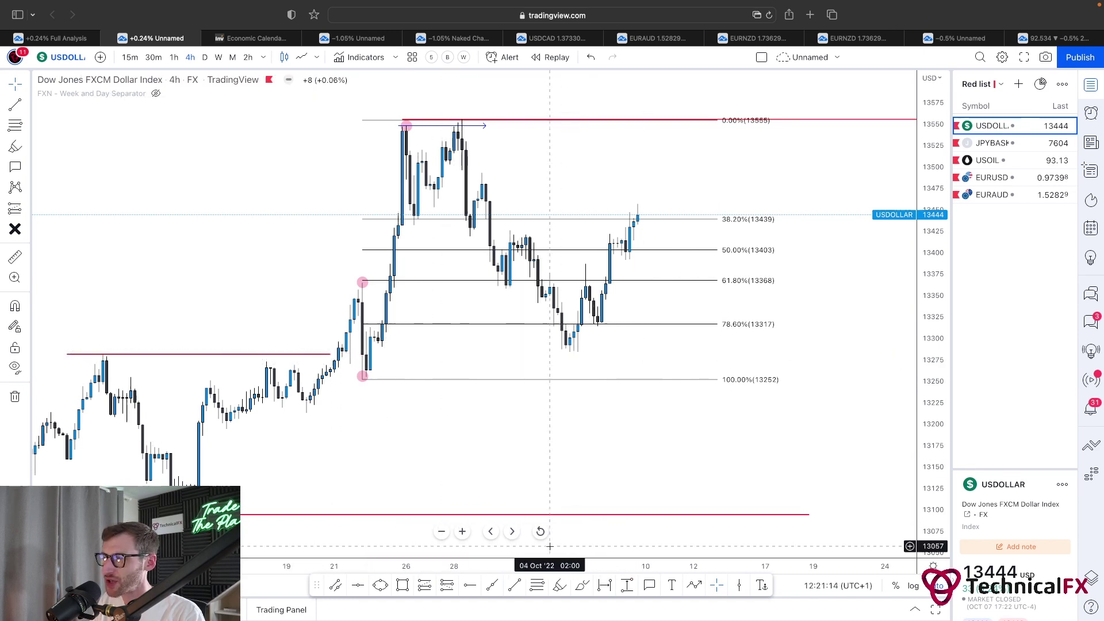
pyautogui.click(559, 585)
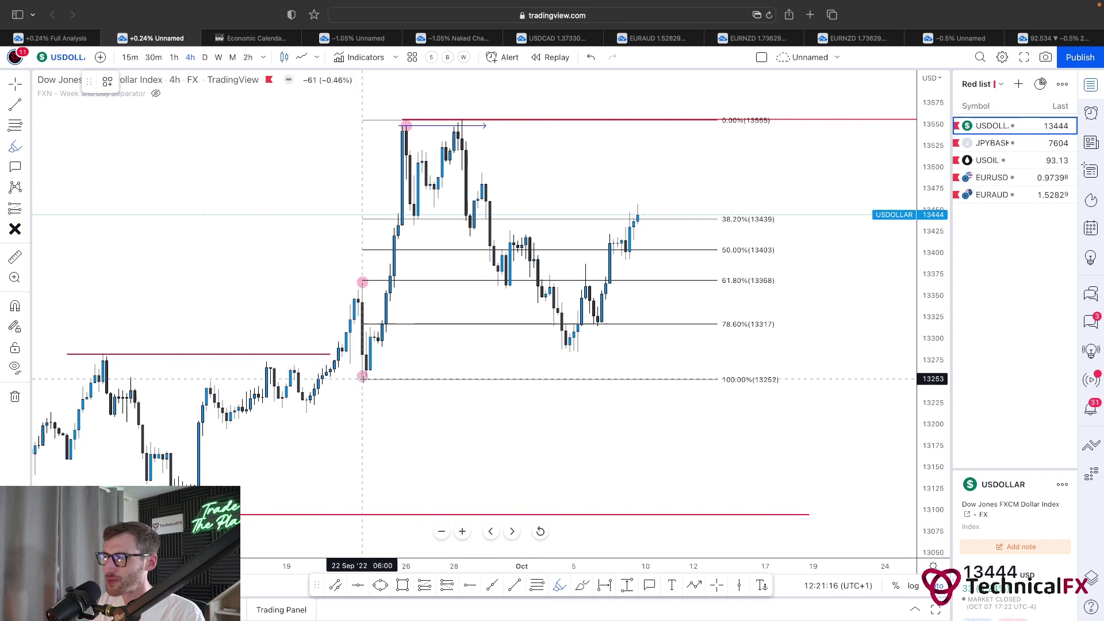
# Sketch pink projected moves and traces along the 13555 high and lower red level, then undo
pyautogui.moveTo(362, 376)
pyautogui.mouseDown()
pyautogui.moveTo(422, 121)
pyautogui.moveTo(497, 279)
pyautogui.moveTo(540, 314)
pyautogui.moveTo(554, 342)
pyautogui.mouseUp()
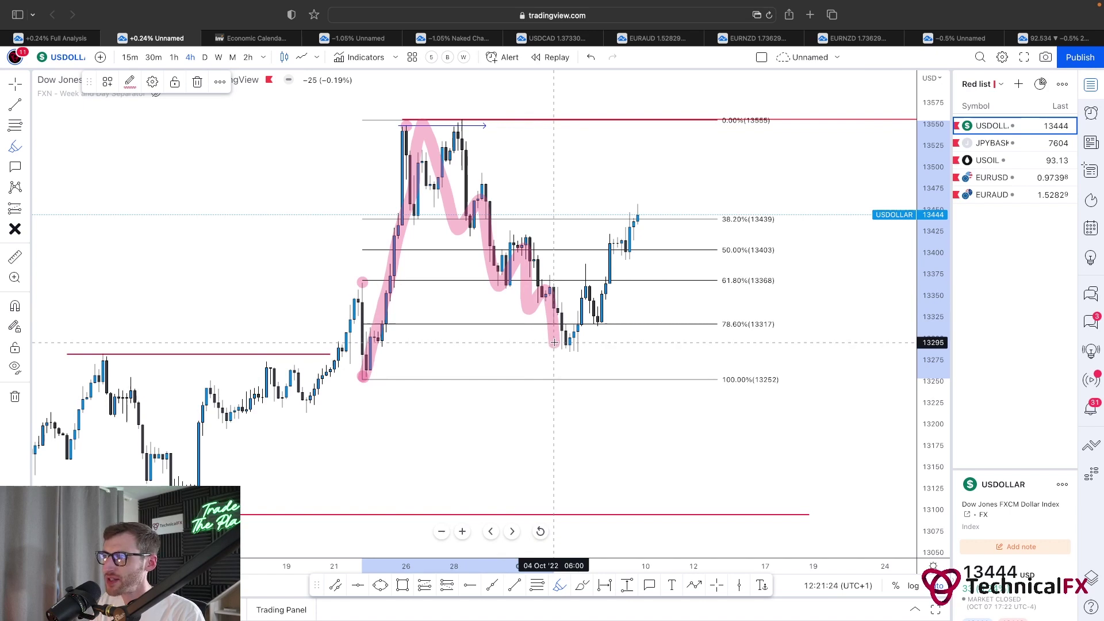
pyautogui.moveTo(554, 342); pyautogui.dragTo(642, 207)
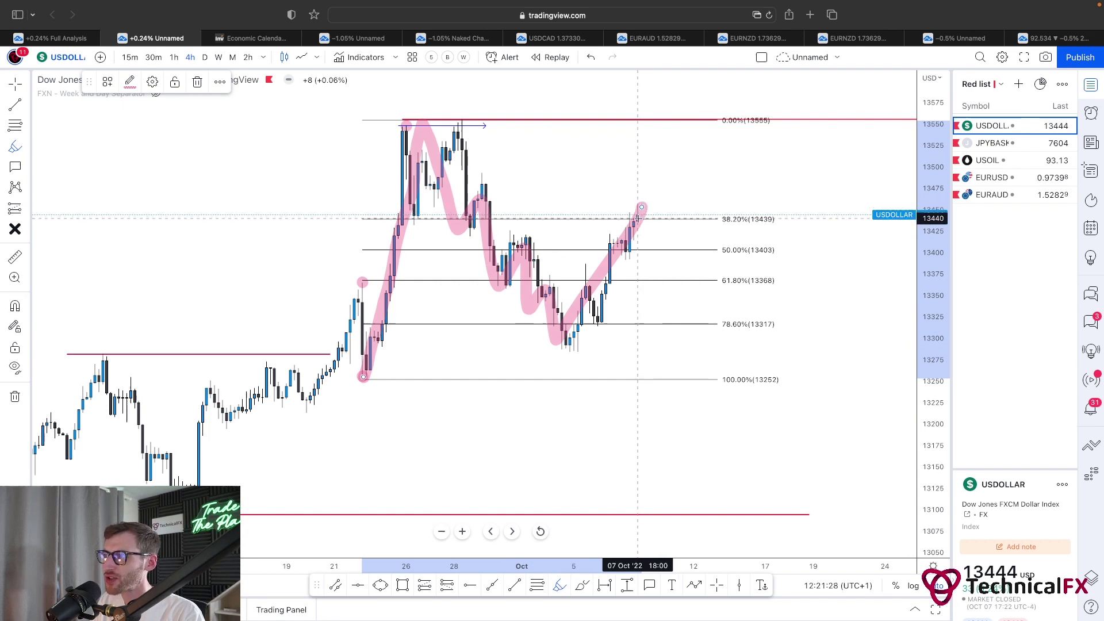
pyautogui.moveTo(639, 217)
pyautogui.mouseDown()
pyautogui.moveTo(674, 141)
pyautogui.moveTo(704, 194)
pyautogui.mouseUp()
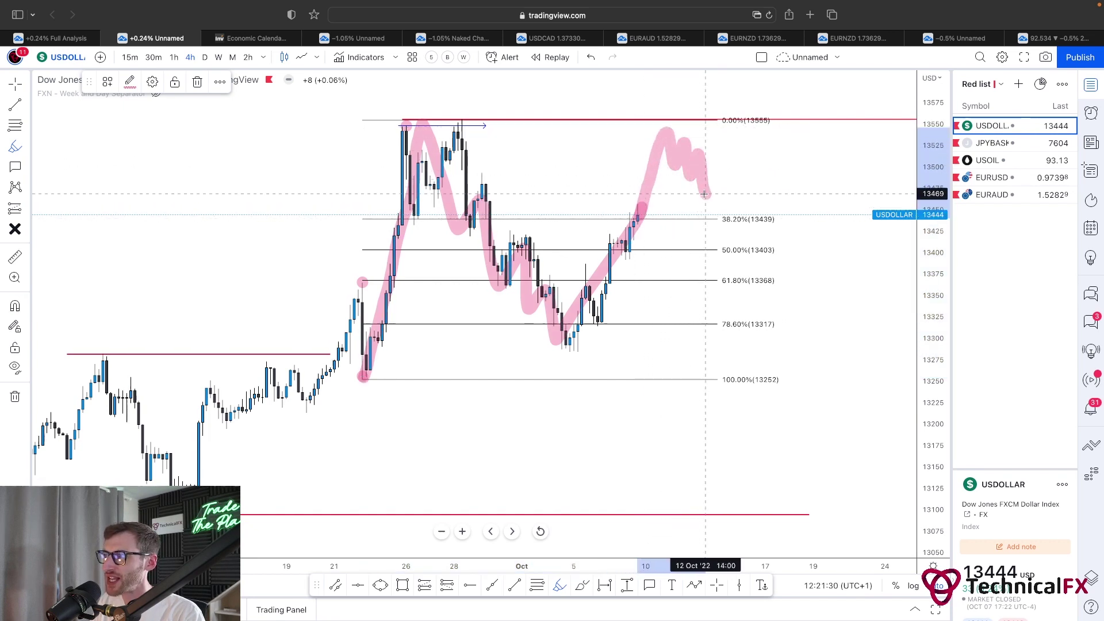
pyautogui.moveTo(747, 132); pyautogui.dragTo(360, 125)
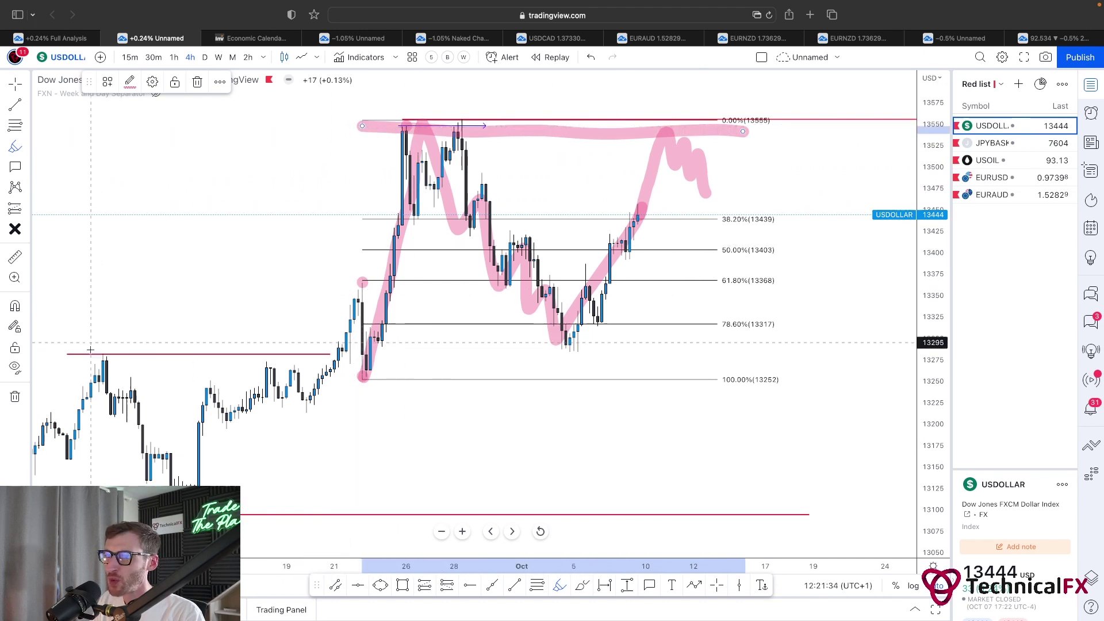
pyautogui.moveTo(65, 357)
pyautogui.mouseDown()
pyautogui.moveTo(322, 355)
pyautogui.moveTo(330, 368)
pyautogui.moveTo(256, 365)
pyautogui.moveTo(218, 406)
pyautogui.moveTo(340, 385)
pyautogui.moveTo(322, 359)
pyautogui.moveTo(311, 402)
pyautogui.moveTo(349, 286)
pyautogui.mouseUp()
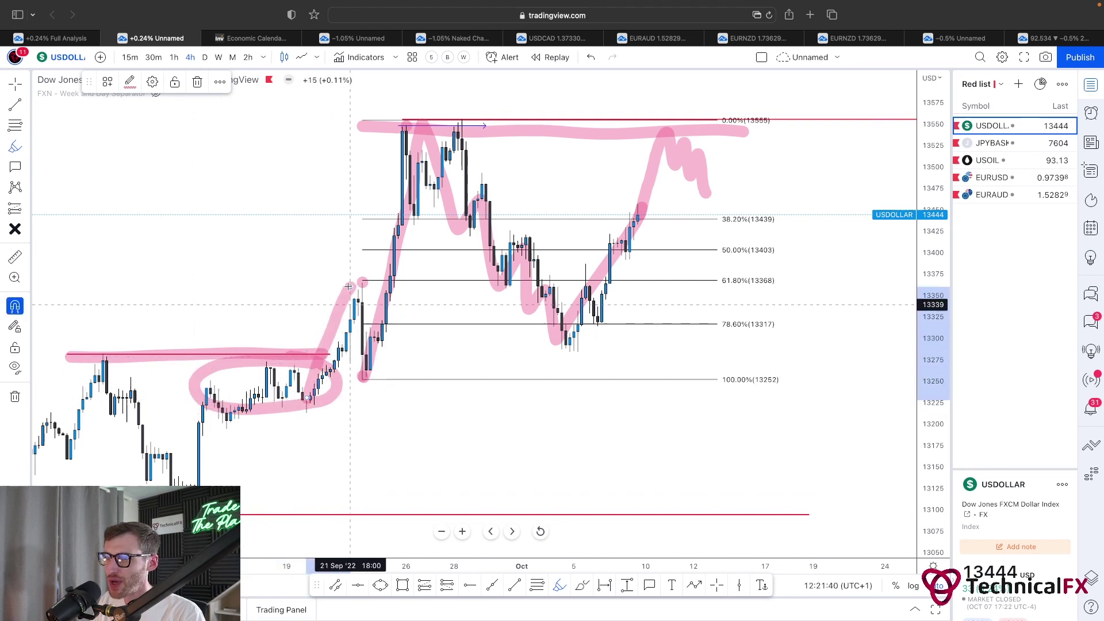
pyautogui.hotkey('ctrl', 'z')
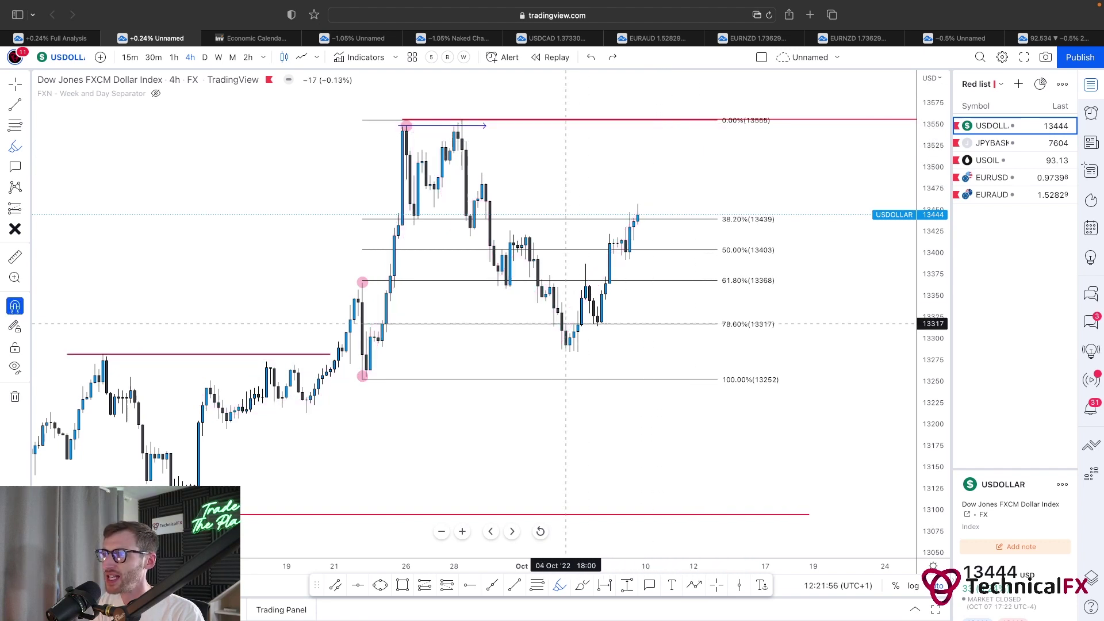
# Exit drawing mode, pan for room on the right, and move to the Full Analysis chart
pyautogui.press('Escape')
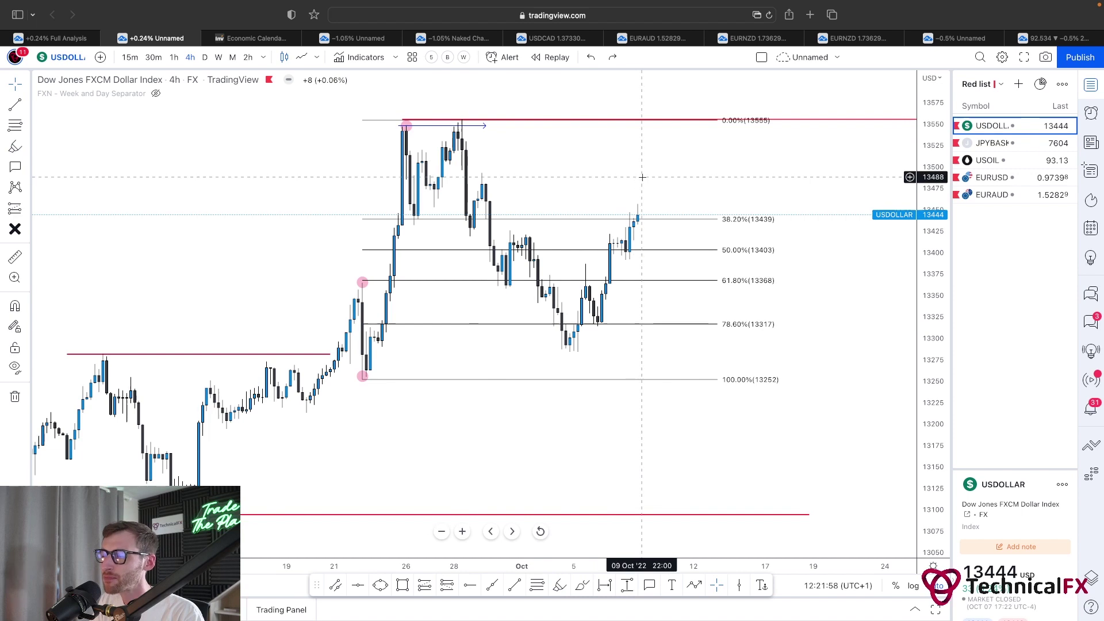
pyautogui.moveTo(632, 178); pyautogui.dragTo(589, 180)
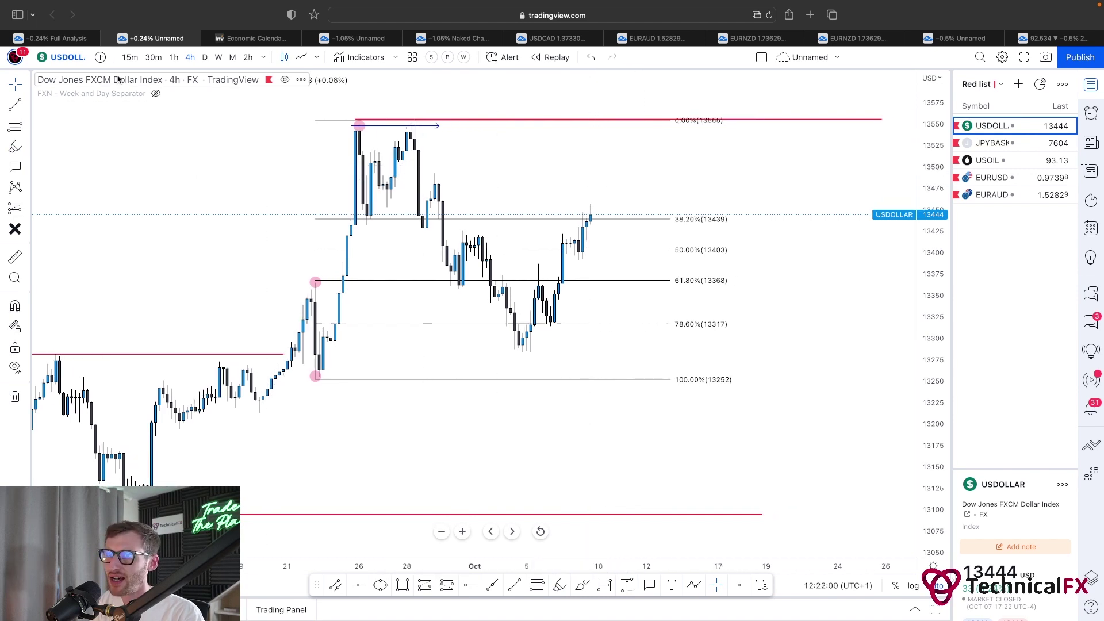
pyautogui.hotkey('ctrl', 'shift', 'Tab')
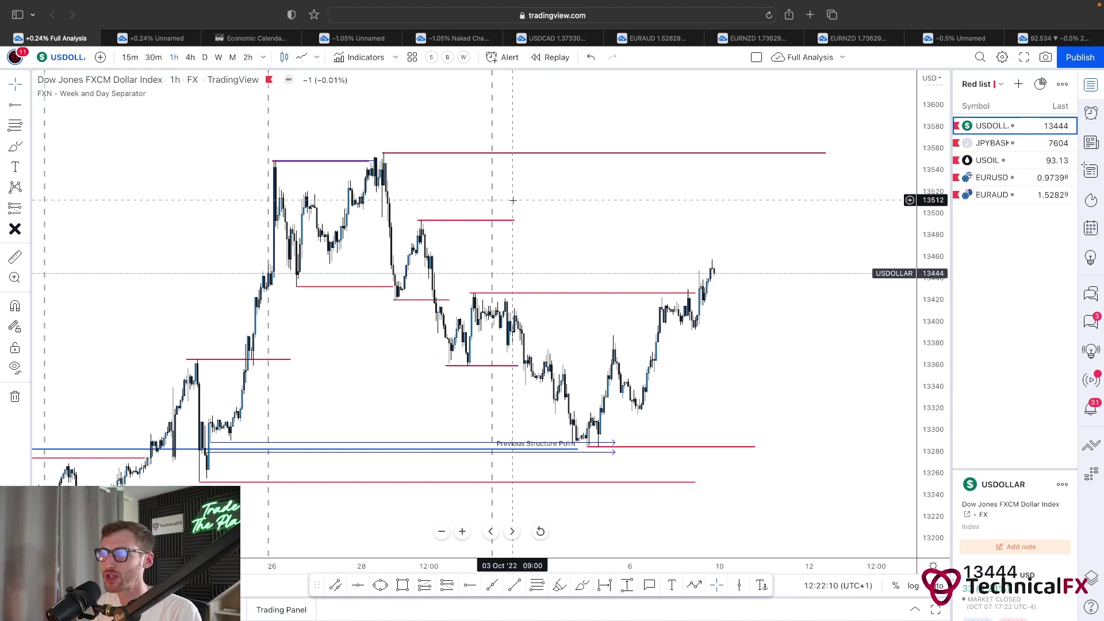
# Reposition the 1h chart and brush-mark the first pullback low and the 13559 peak, undoing part
pyautogui.moveTo(646, 236)
pyautogui.mouseDown()
pyautogui.moveTo(646, 212)
pyautogui.moveTo(639, 233)
pyautogui.mouseUp()
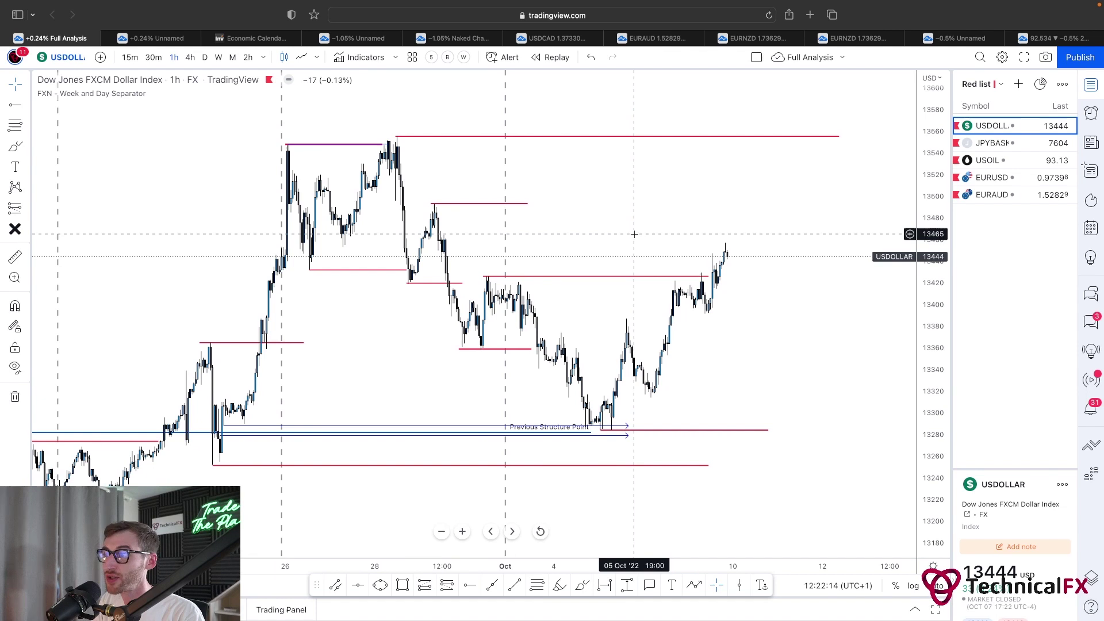
pyautogui.click(584, 582)
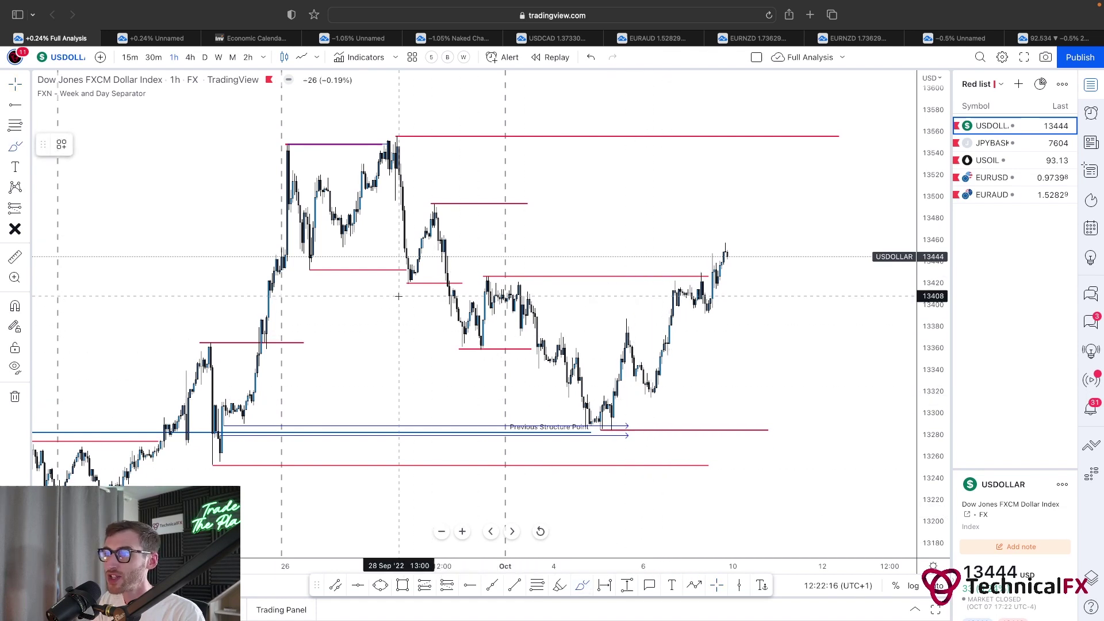
pyautogui.moveTo(293, 266); pyautogui.dragTo(318, 275)
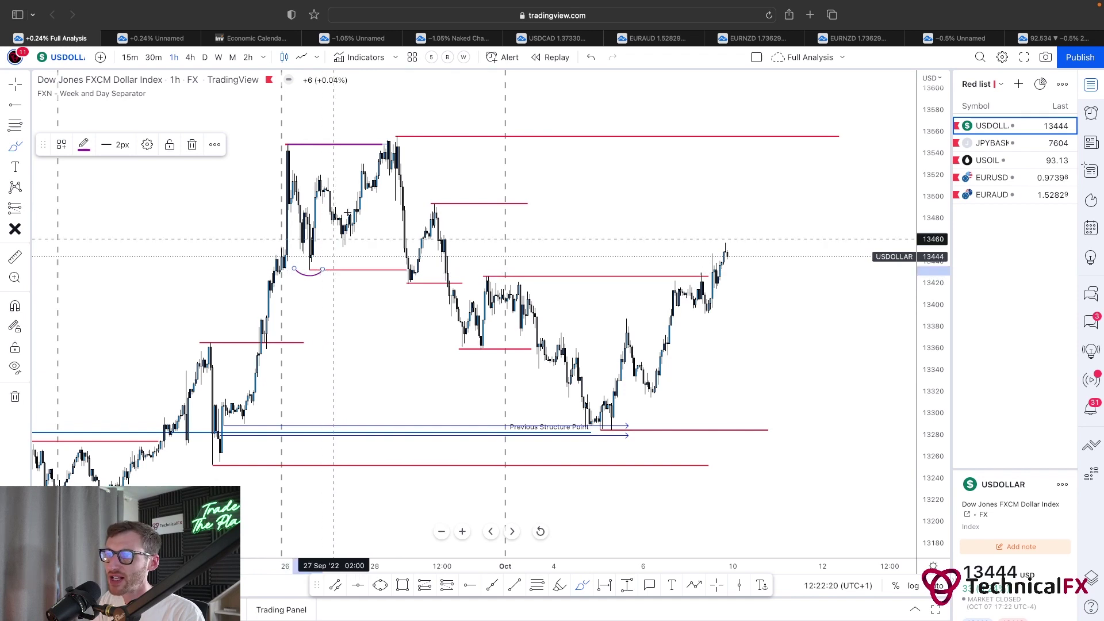
pyautogui.moveTo(383, 133)
pyautogui.mouseDown()
pyautogui.moveTo(411, 137)
pyautogui.moveTo(396, 151)
pyautogui.moveTo(405, 133)
pyautogui.mouseUp()
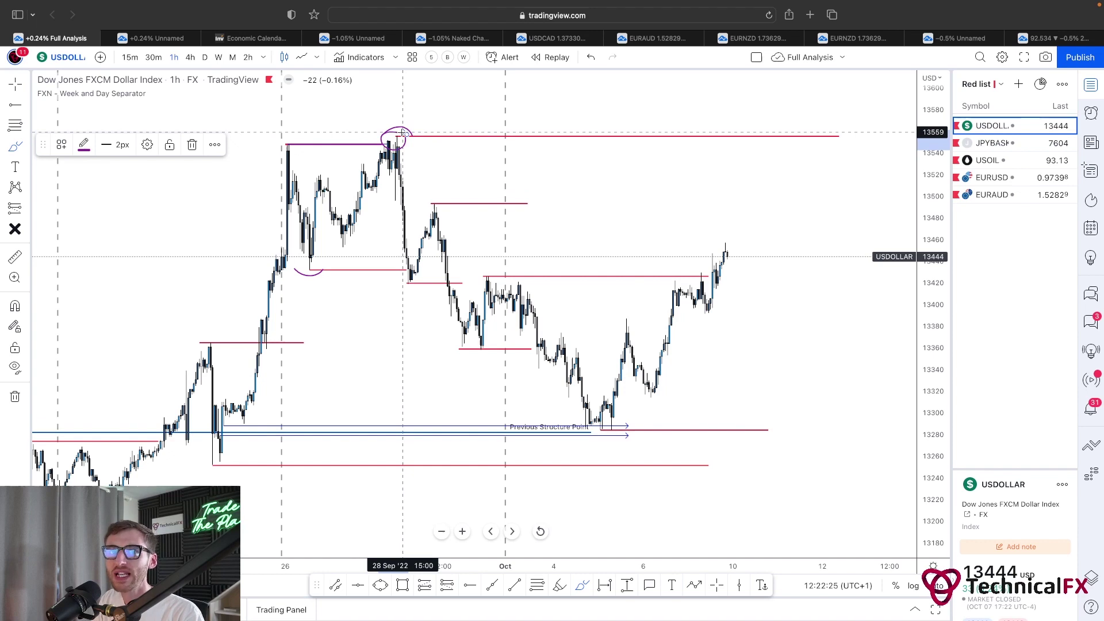
pyautogui.press('super+z')
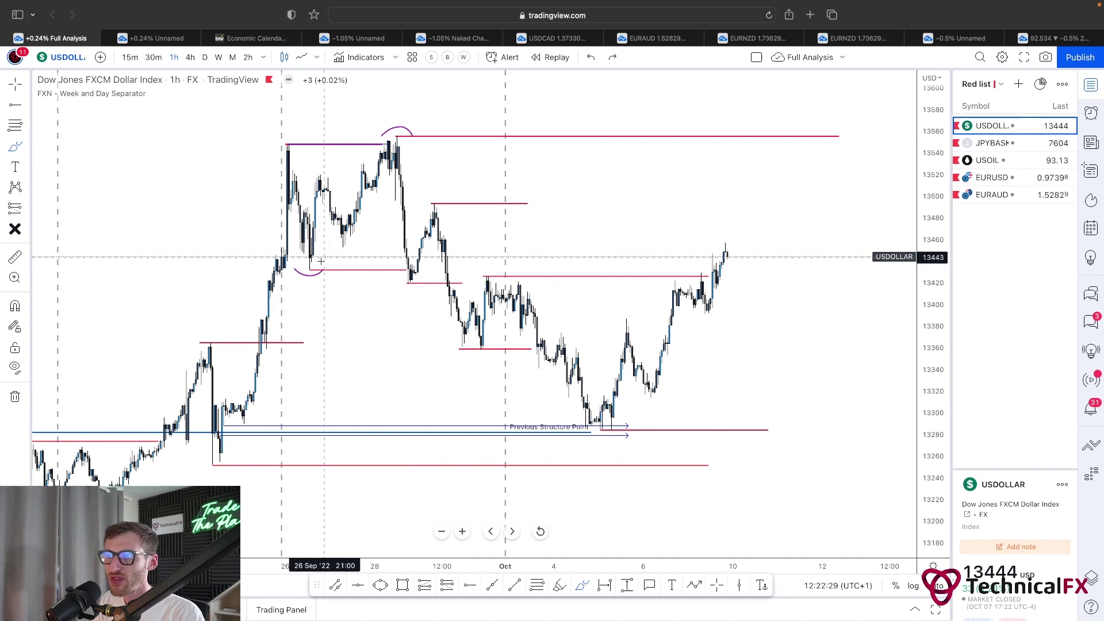
# Brush-mark the successive swing lows and highs, and sketch a projected dip toward the structure level
pyautogui.moveTo(310, 269); pyautogui.dragTo(341, 268)
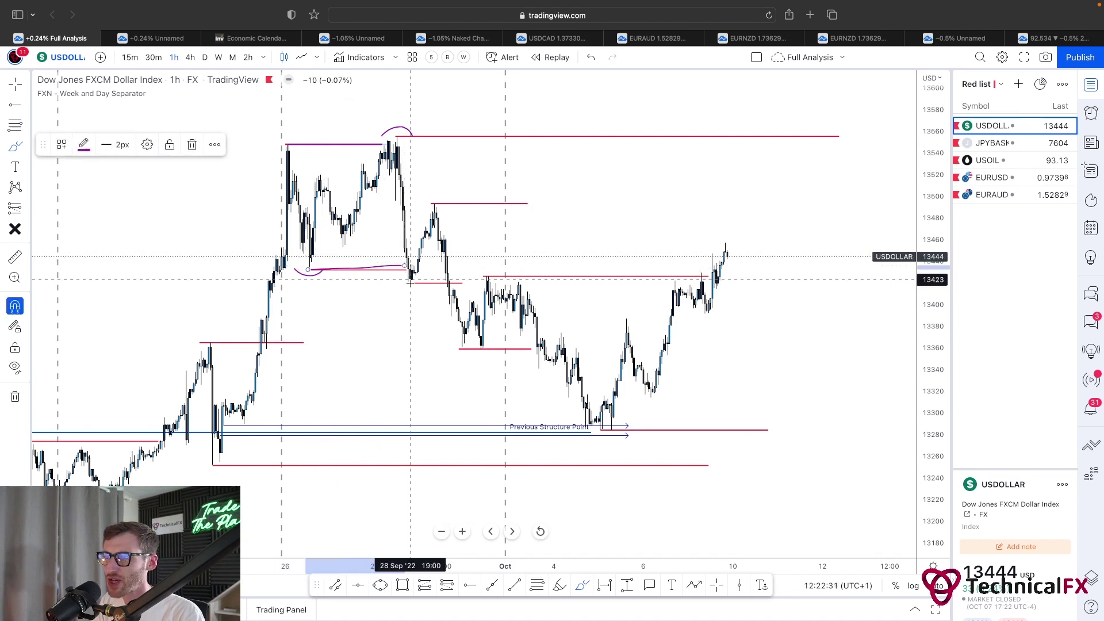
pyautogui.moveTo(411, 289); pyautogui.dragTo(395, 284)
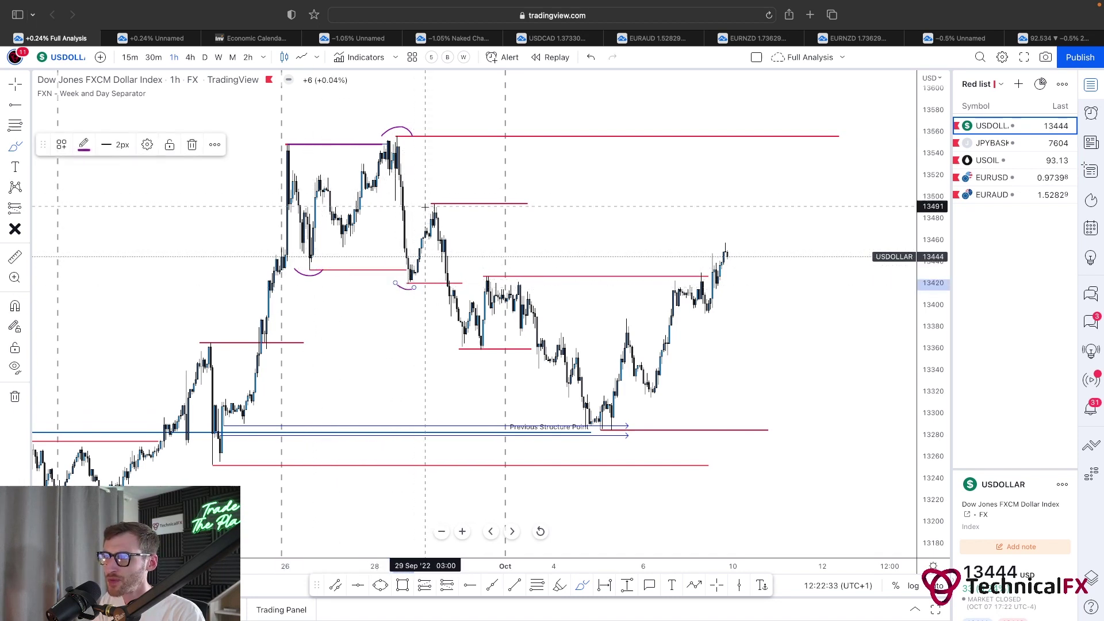
pyautogui.moveTo(422, 210); pyautogui.dragTo(443, 200)
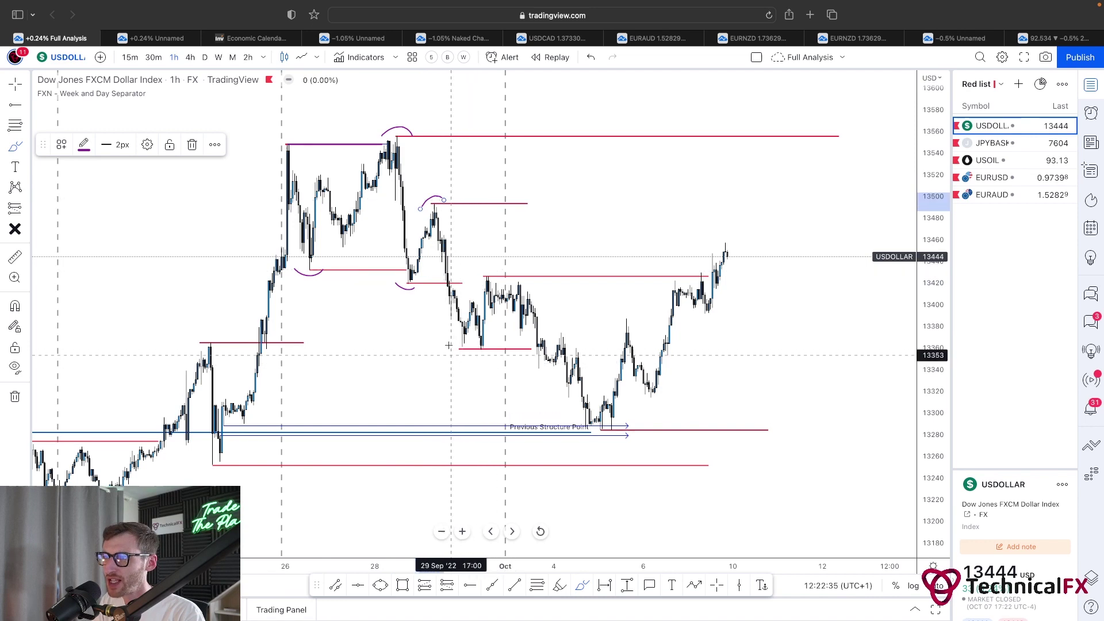
pyautogui.moveTo(452, 347); pyautogui.dragTo(489, 352)
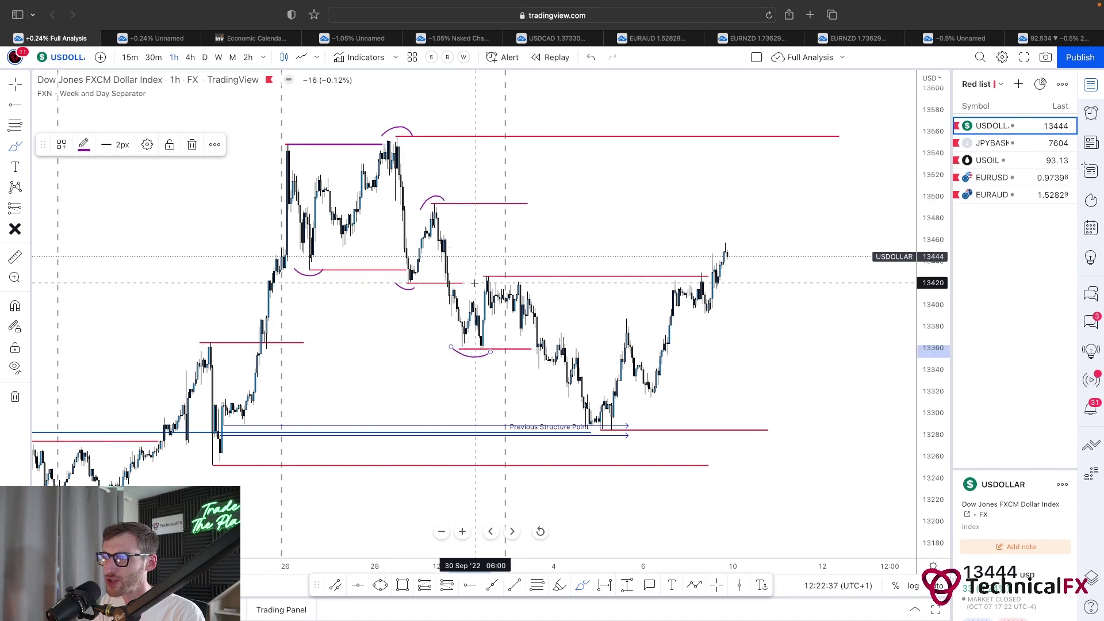
pyautogui.moveTo(478, 280)
pyautogui.mouseDown()
pyautogui.moveTo(486, 270)
pyautogui.moveTo(506, 276)
pyautogui.mouseUp()
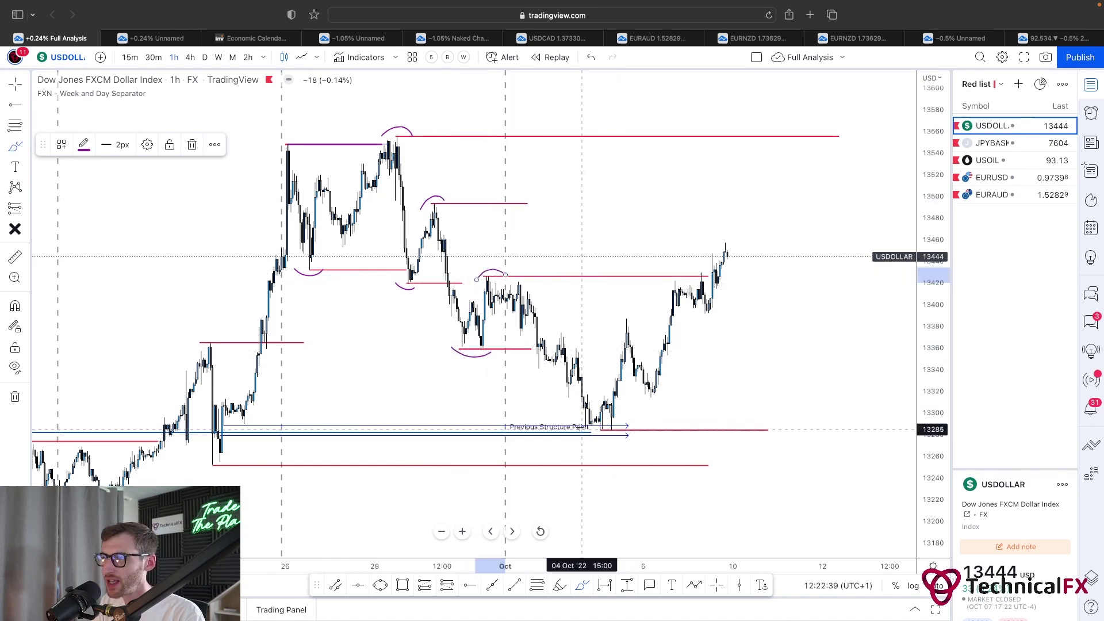
pyautogui.moveTo(586, 428); pyautogui.dragTo(615, 427)
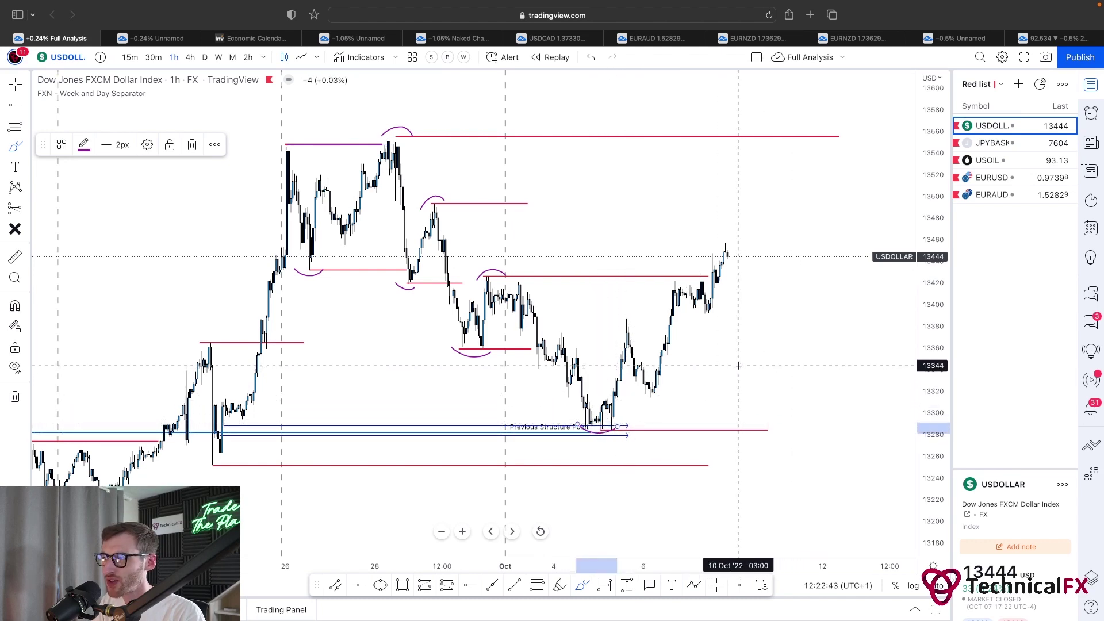
pyautogui.moveTo(741, 368)
pyautogui.mouseDown()
pyautogui.moveTo(736, 428)
pyautogui.moveTo(752, 429)
pyautogui.mouseUp()
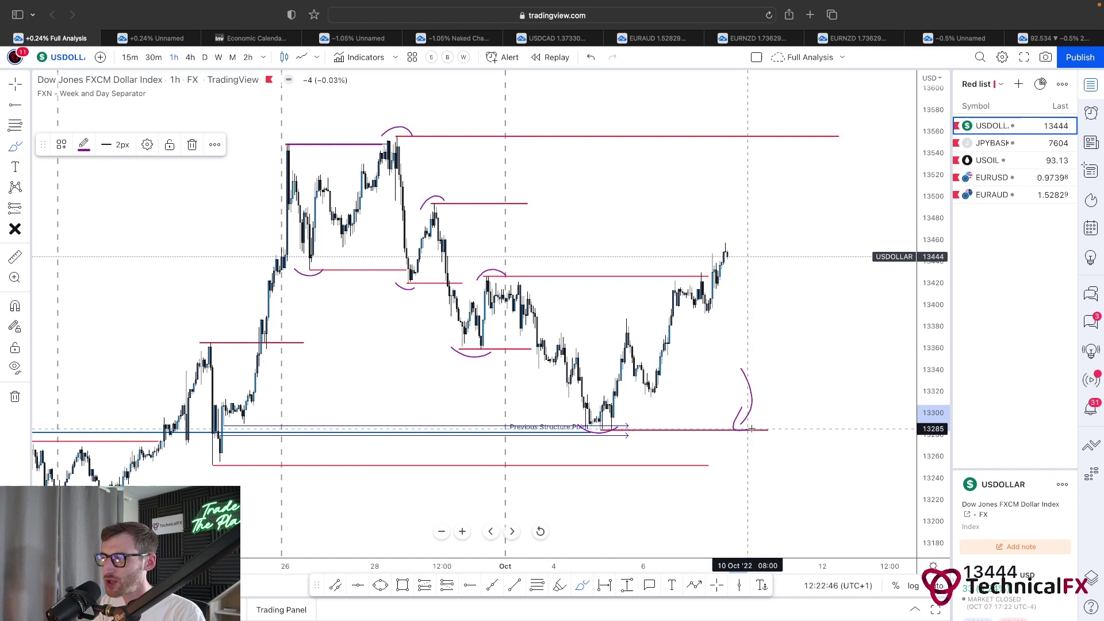
pyautogui.click(594, 438)
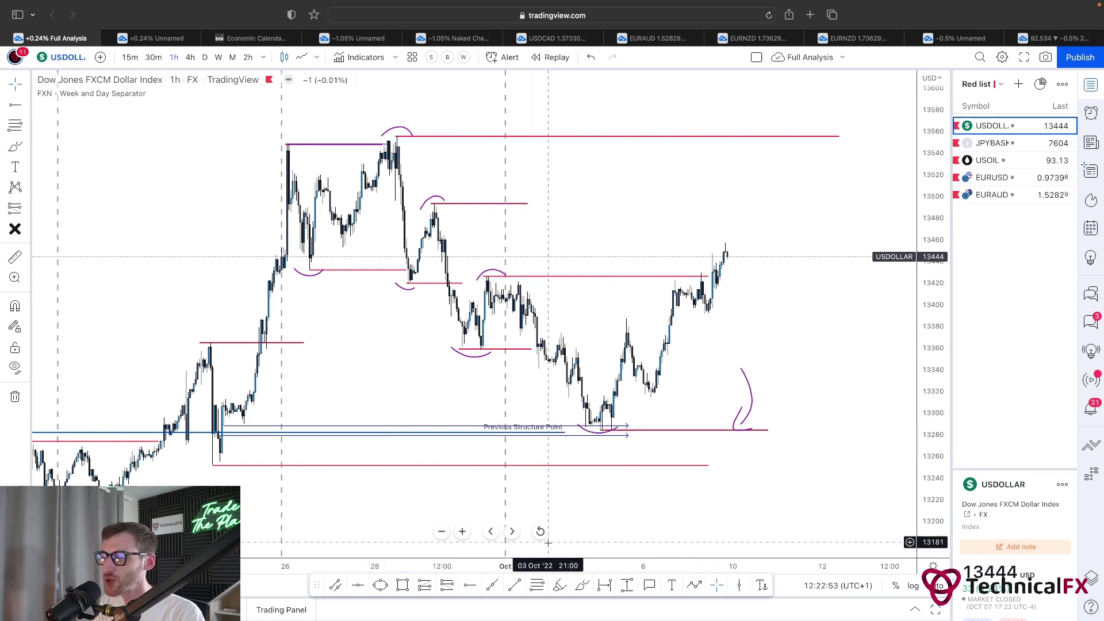
# Try circling the lows and a rising line from the recent low, undoing each mark
pyautogui.click(581, 585)
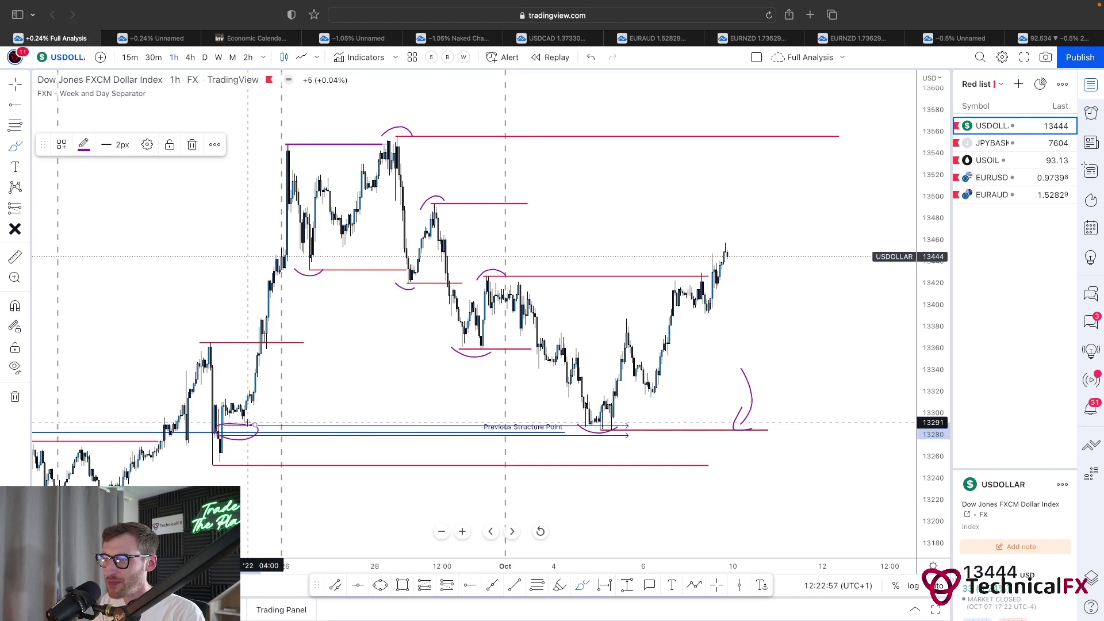
pyautogui.press('super+z')
pyautogui.moveTo(259, 422)
pyautogui.mouseDown()
pyautogui.moveTo(219, 418)
pyautogui.moveTo(256, 421)
pyautogui.mouseUp()
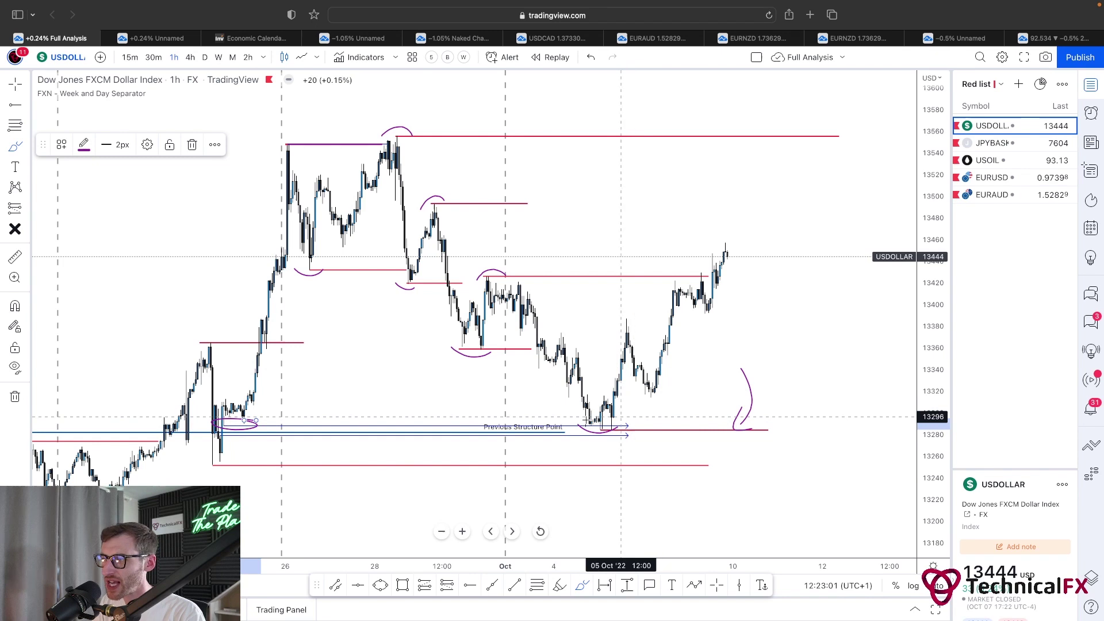
pyautogui.moveTo(602, 421)
pyautogui.mouseDown()
pyautogui.moveTo(569, 424)
pyautogui.moveTo(631, 420)
pyautogui.moveTo(610, 418)
pyautogui.moveTo(716, 254)
pyautogui.mouseUp()
pyautogui.press('super+z')
pyautogui.press('super+z')
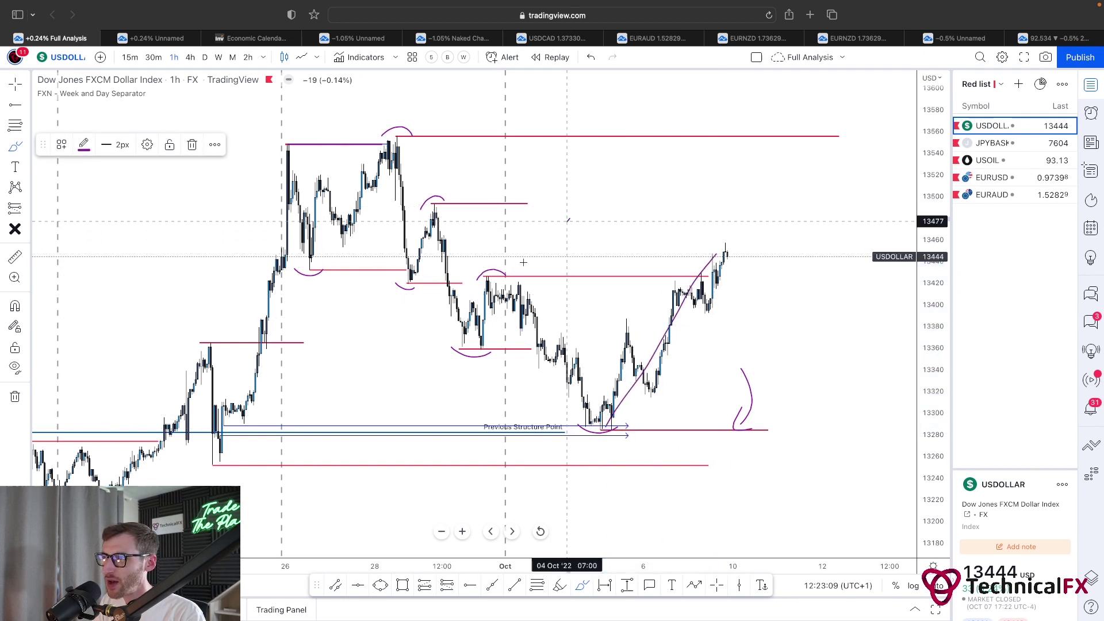
pyautogui.moveTo(569, 219)
pyautogui.mouseDown()
pyautogui.moveTo(515, 268)
pyautogui.moveTo(535, 270)
pyautogui.mouseUp()
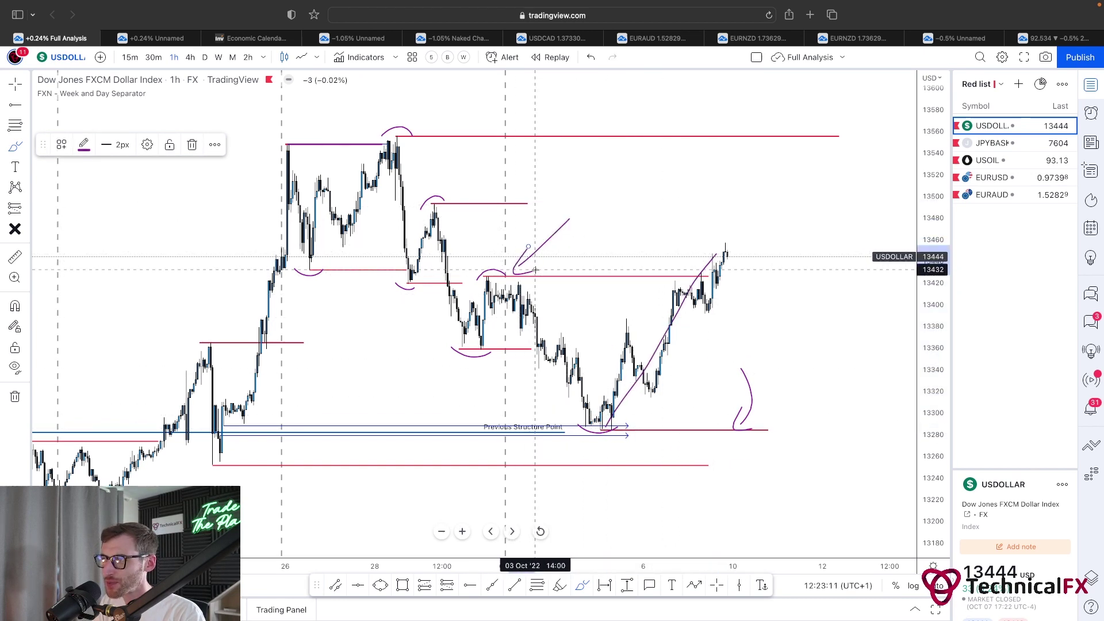
pyautogui.press('super+z')
pyautogui.press('super+z')
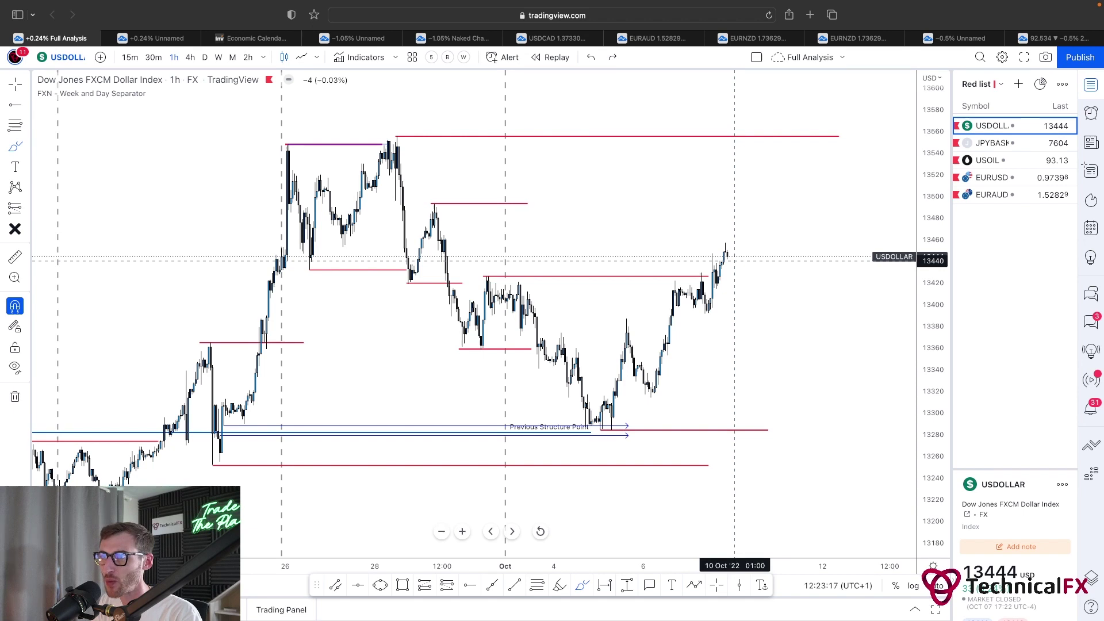
# Try a projected rally line, an ellipse, a zigzag and a drop from the last candle, undoing each
pyautogui.moveTo(726, 271); pyautogui.dragTo(803, 101)
pyautogui.press('super+z')
pyautogui.moveTo(788, 167)
pyautogui.mouseDown()
pyautogui.moveTo(707, 177)
pyautogui.moveTo(800, 190)
pyautogui.moveTo(791, 162)
pyautogui.mouseUp()
pyautogui.press('super+z')
pyautogui.moveTo(725, 247)
pyautogui.mouseDown()
pyautogui.moveTo(771, 313)
pyautogui.moveTo(808, 144)
pyautogui.mouseUp()
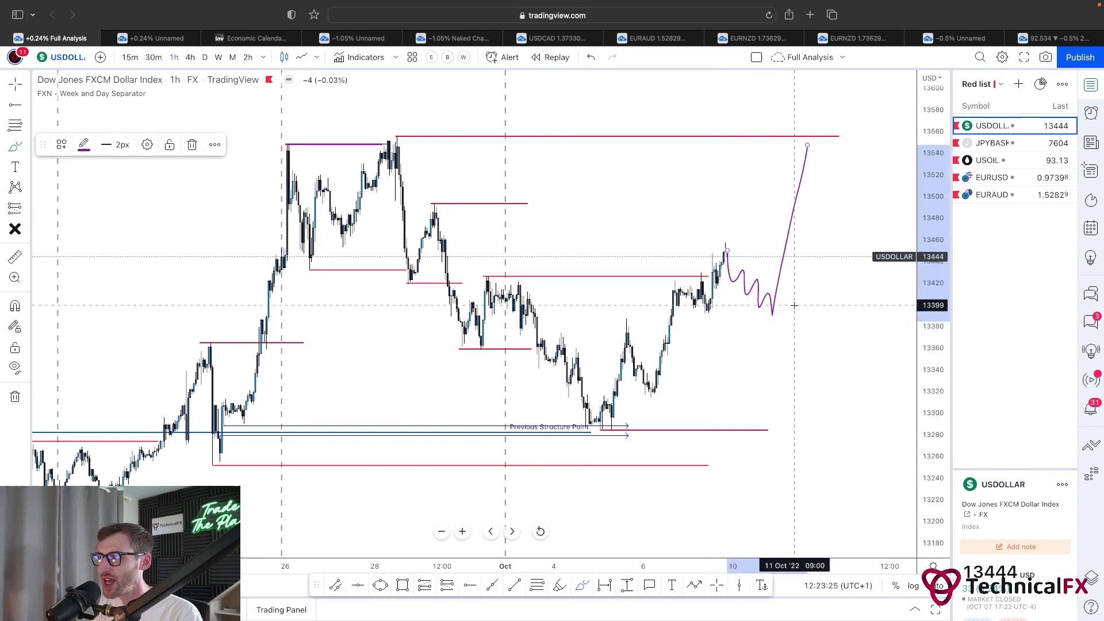
pyautogui.press('super+z')
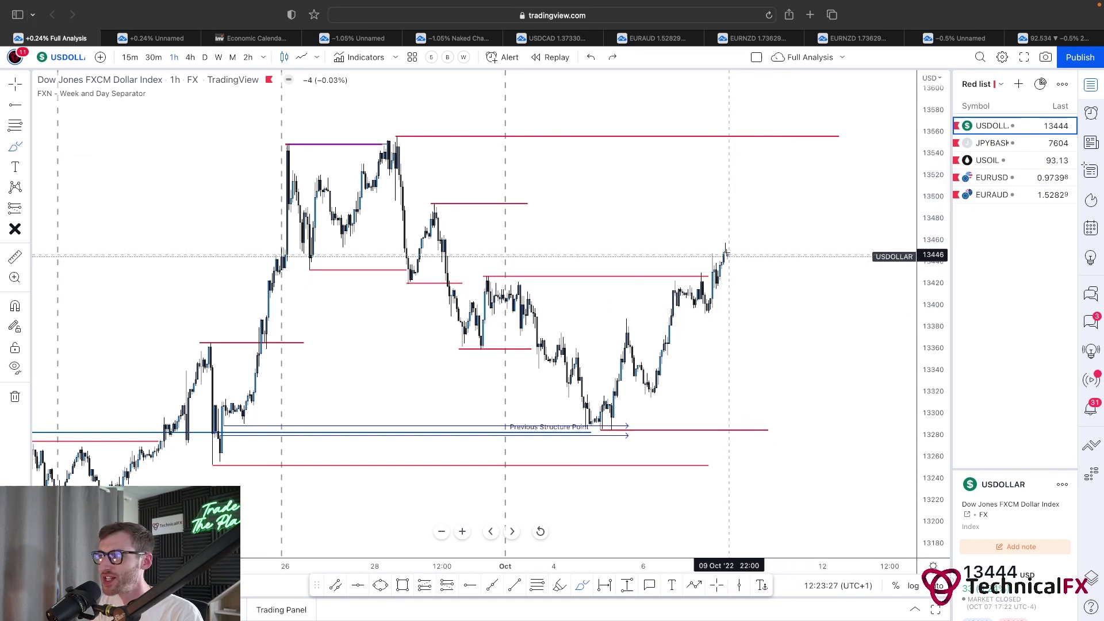
pyautogui.moveTo(726, 251); pyautogui.dragTo(766, 352)
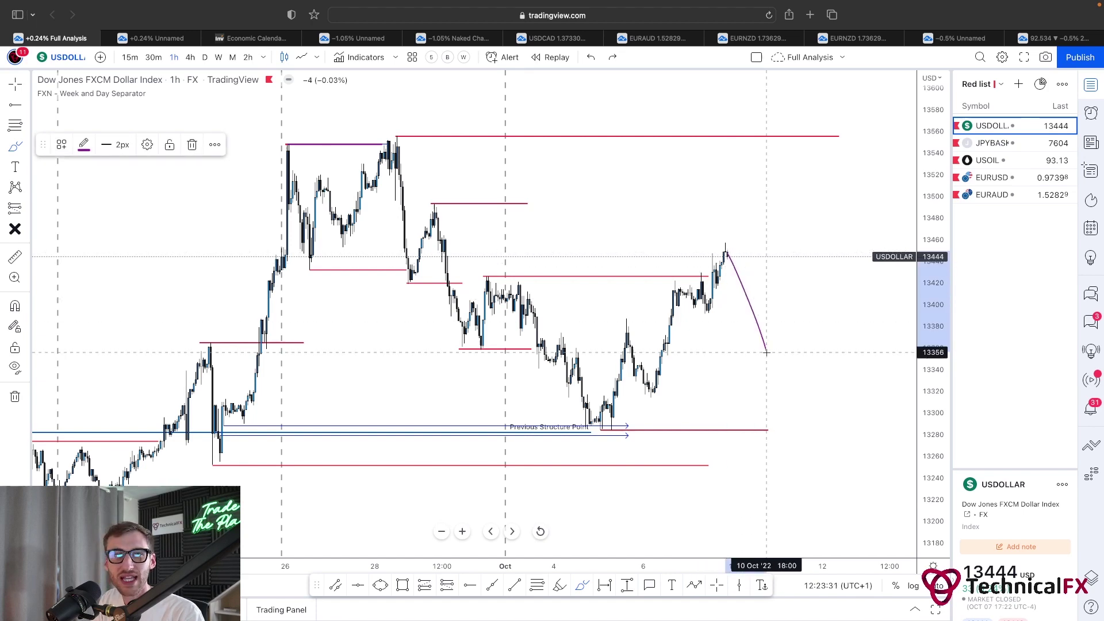
pyautogui.moveTo(767, 352)
pyautogui.mouseDown()
pyautogui.moveTo(777, 313)
pyautogui.moveTo(823, 476)
pyautogui.mouseUp()
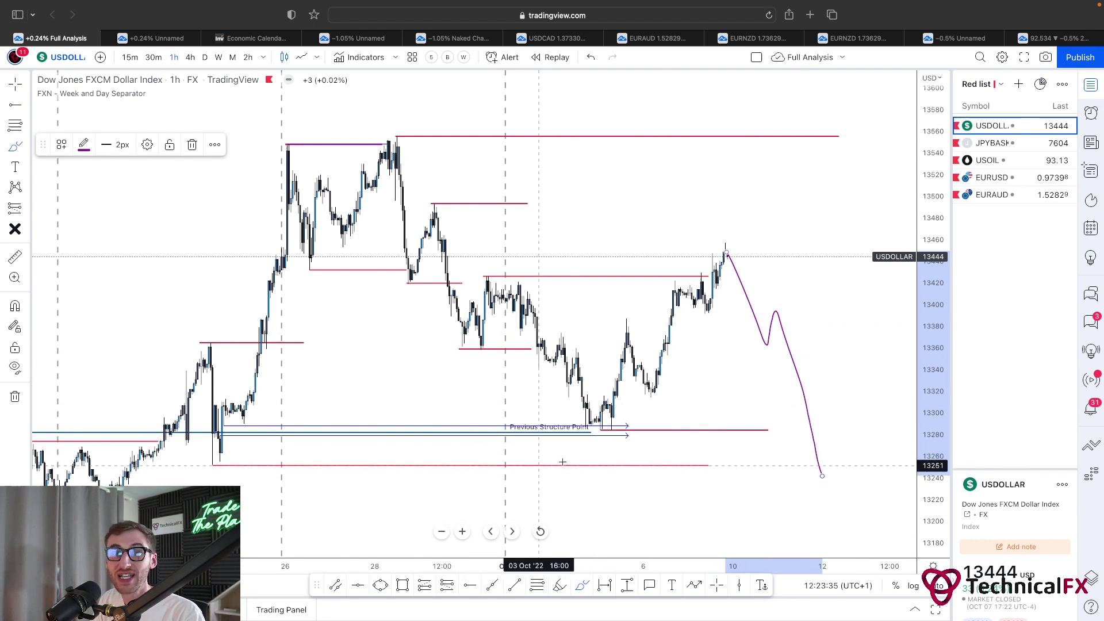
pyautogui.press('super+z')
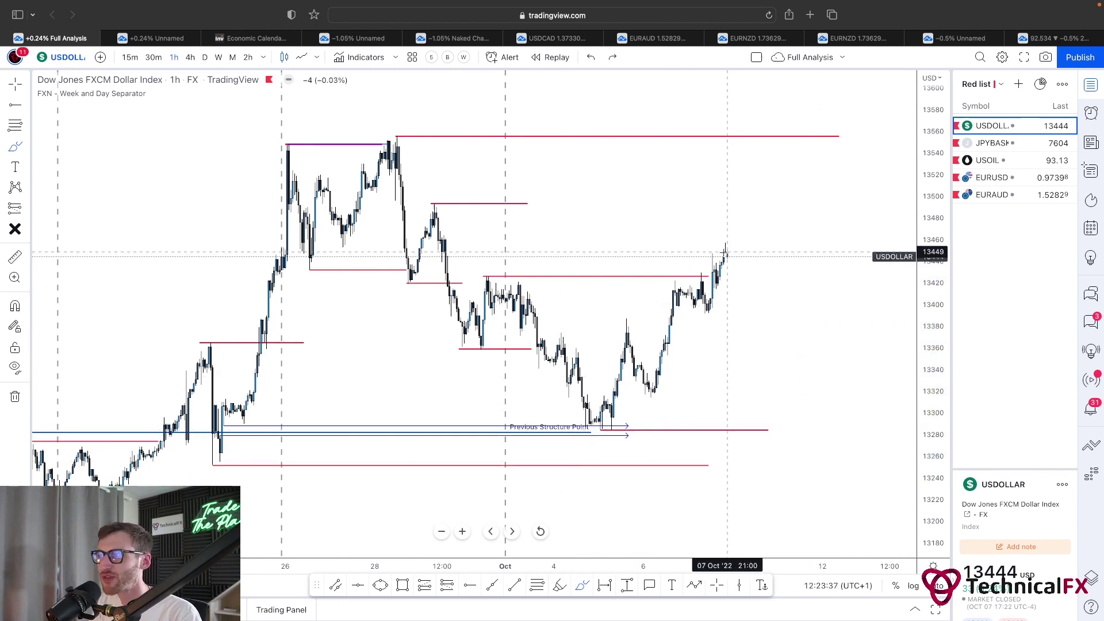
# Sketch a pullback, a dip-then-rally to 13545 and an ellipse near 13380–13400, then undo them
pyautogui.moveTo(725, 248)
pyautogui.mouseDown()
pyautogui.moveTo(752, 304)
pyautogui.moveTo(762, 289)
pyautogui.mouseUp()
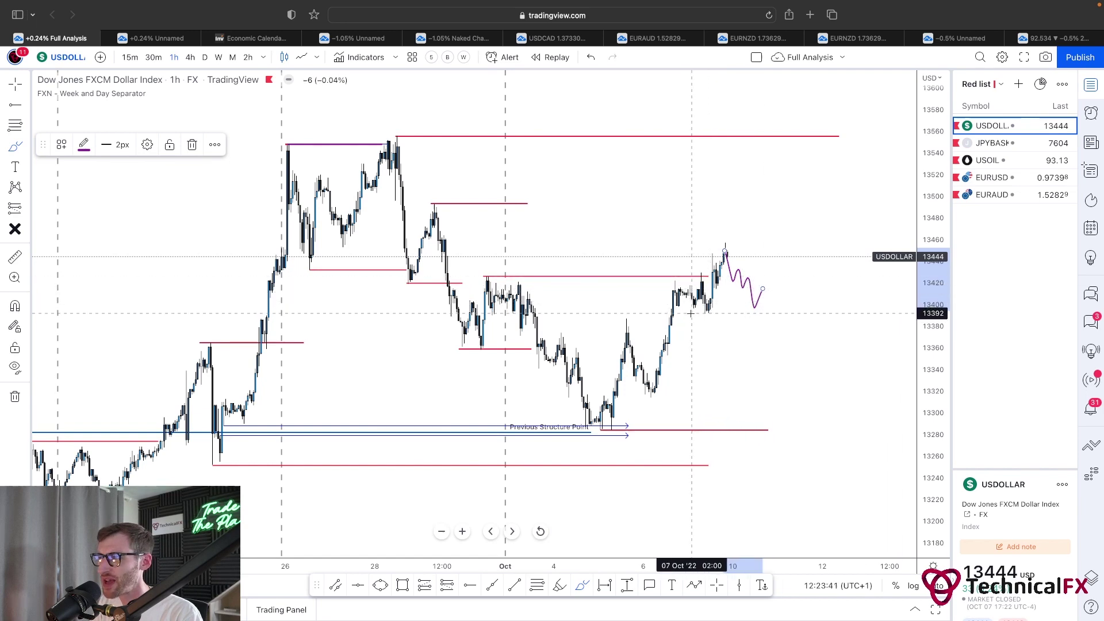
pyautogui.moveTo(691, 313)
pyautogui.mouseDown()
pyautogui.moveTo(776, 325)
pyautogui.moveTo(794, 148)
pyautogui.mouseUp()
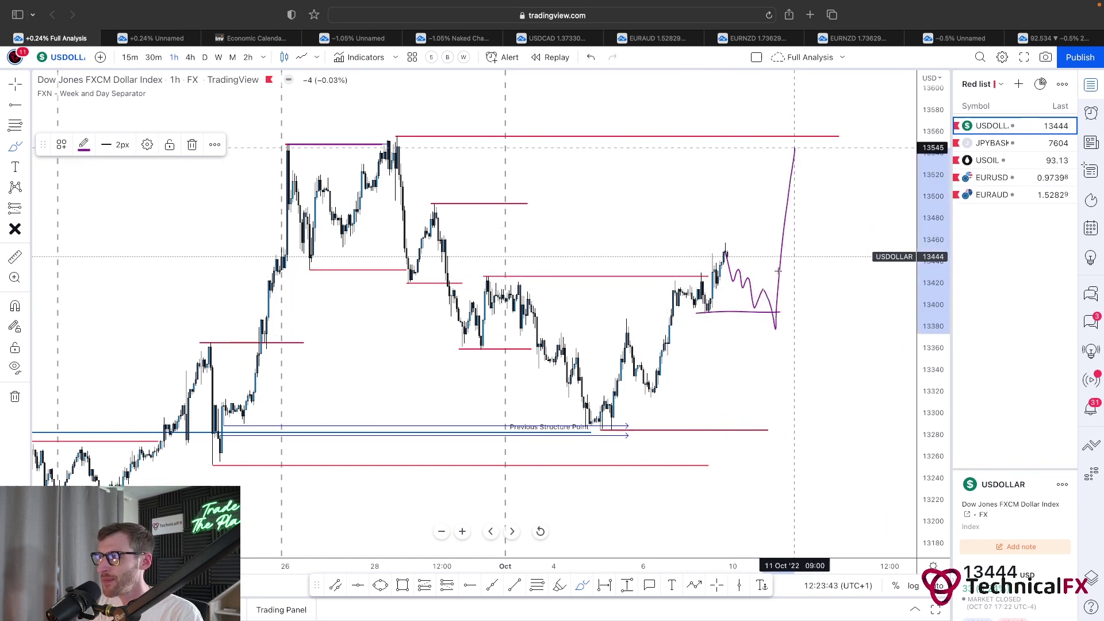
pyautogui.moveTo(693, 317)
pyautogui.mouseDown()
pyautogui.moveTo(662, 329)
pyautogui.moveTo(699, 329)
pyautogui.mouseUp()
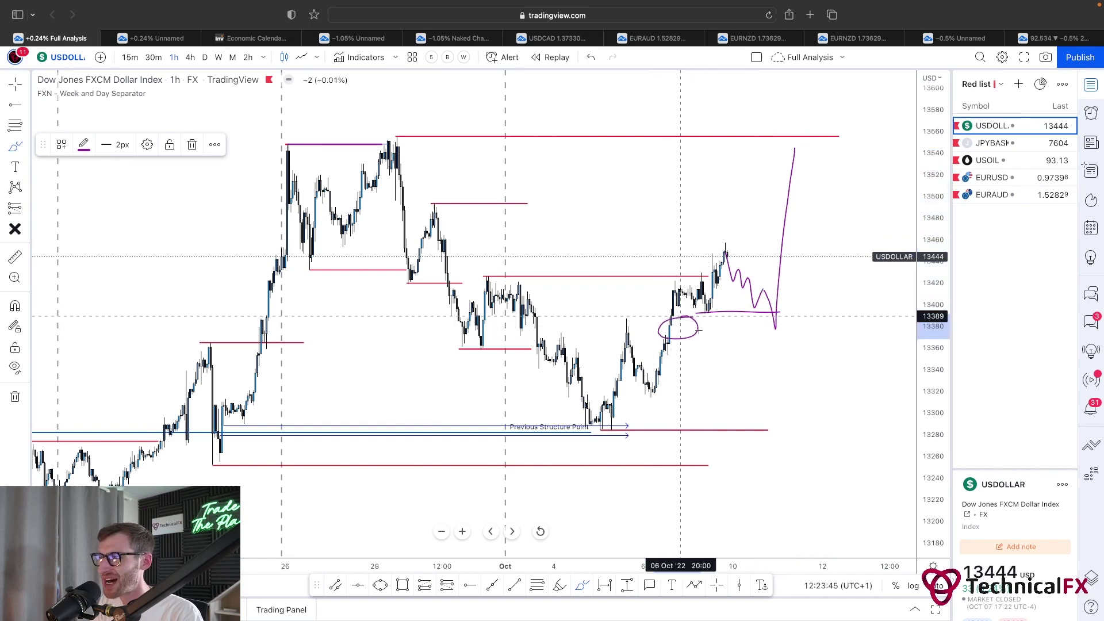
pyautogui.press('super+z')
pyautogui.press('super+z')
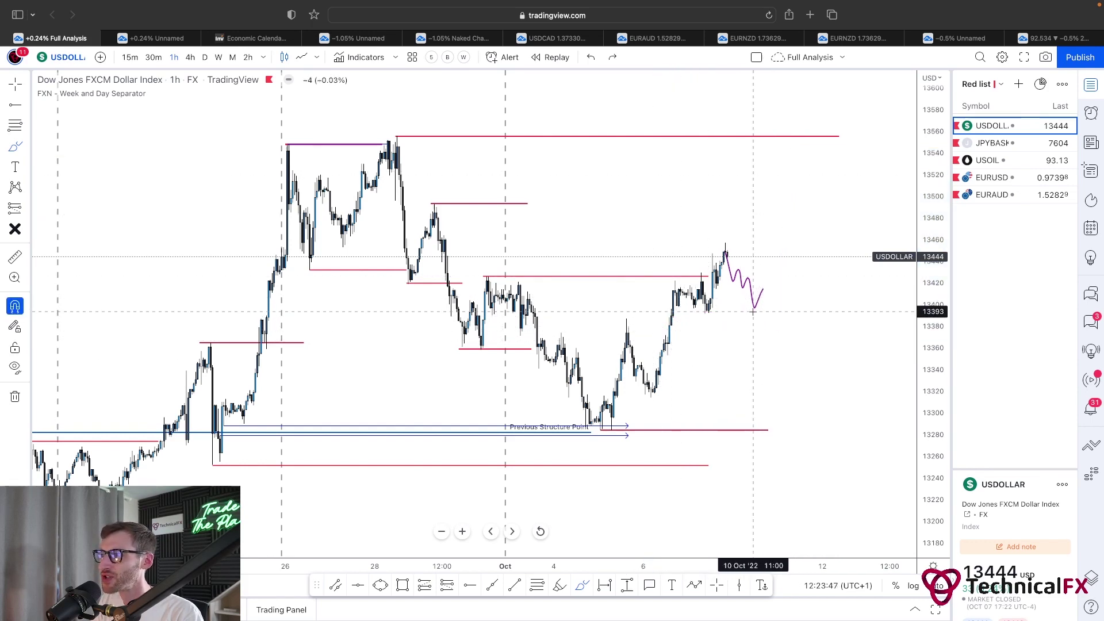
pyautogui.press('super+z')
# Mark the swing low under Previous Structure Point and a short stroke above the structure line, discarding other sketches
pyautogui.moveTo(579, 419); pyautogui.dragTo(638, 425)
pyautogui.moveTo(696, 238)
pyautogui.mouseDown()
pyautogui.moveTo(727, 214)
pyautogui.moveTo(745, 226)
pyautogui.mouseUp()
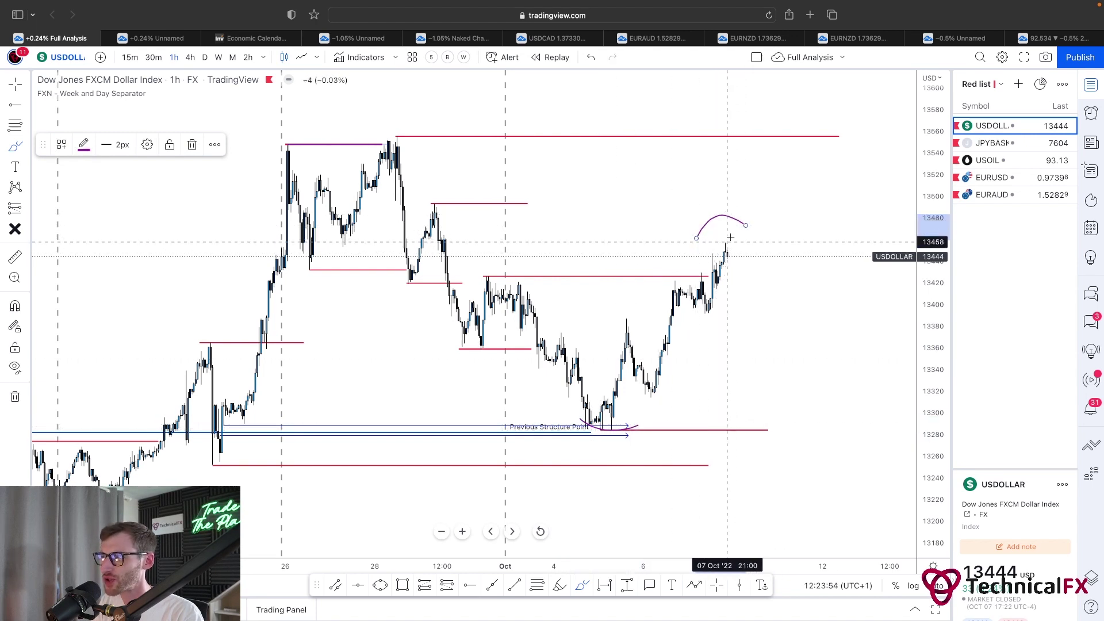
pyautogui.press('super+z')
pyautogui.moveTo(549, 237)
pyautogui.mouseDown()
pyautogui.moveTo(524, 267)
pyautogui.moveTo(537, 269)
pyautogui.mouseUp()
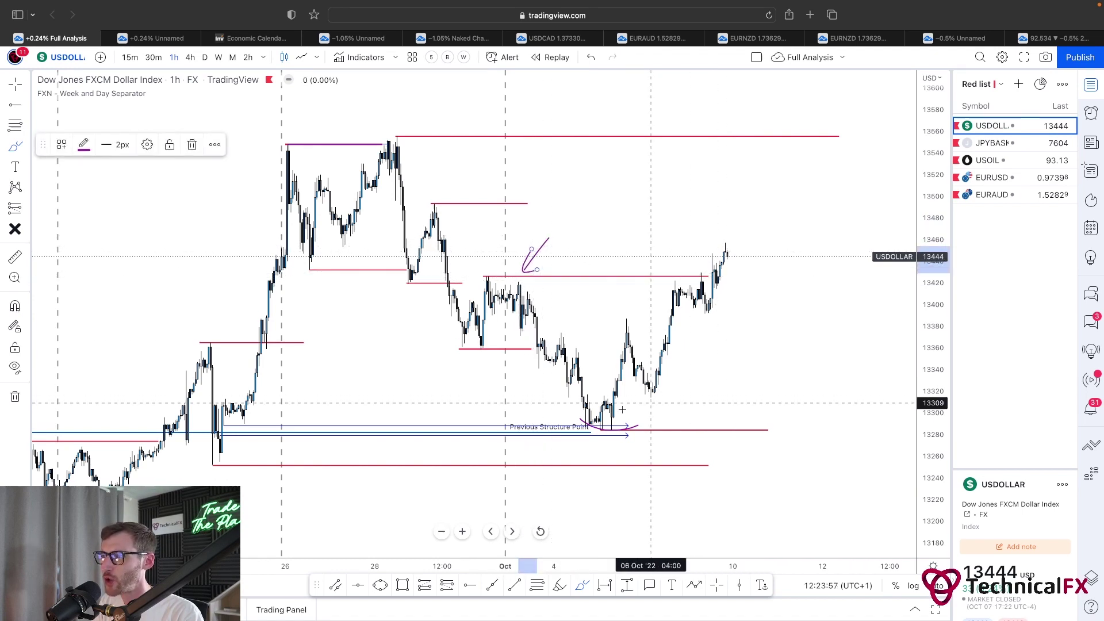
pyautogui.moveTo(611, 422)
pyautogui.mouseDown()
pyautogui.moveTo(729, 225)
pyautogui.moveTo(783, 308)
pyautogui.moveTo(800, 247)
pyautogui.moveTo(808, 329)
pyautogui.moveTo(839, 175)
pyautogui.mouseUp()
pyautogui.moveTo(704, 311)
pyautogui.mouseDown()
pyautogui.moveTo(795, 307)
pyautogui.moveTo(792, 330)
pyautogui.moveTo(828, 323)
pyautogui.mouseUp()
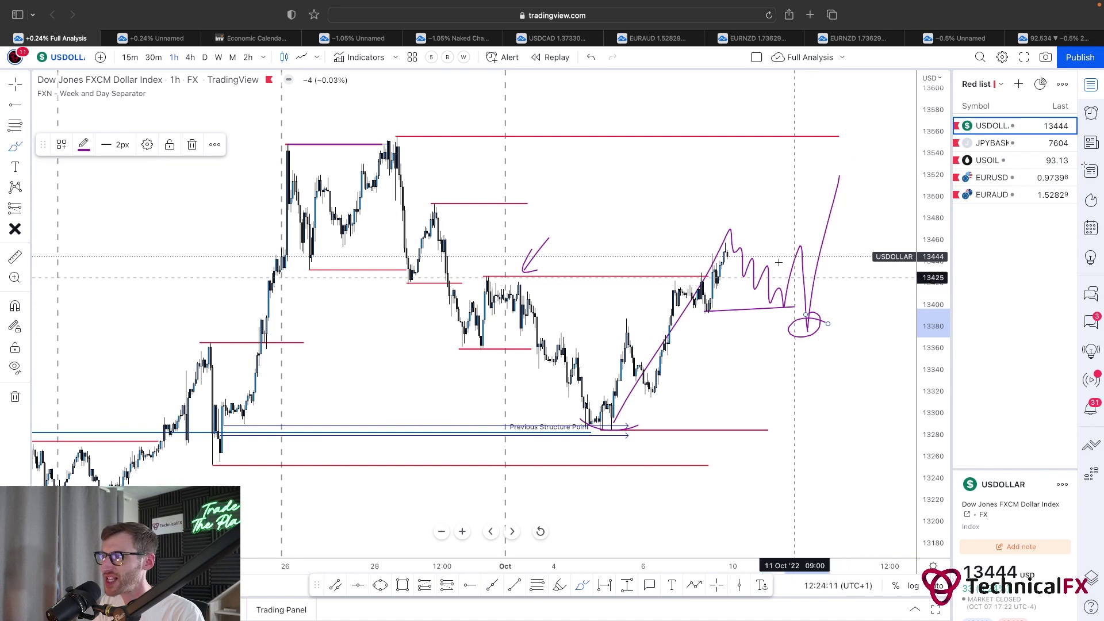
pyautogui.press('super+z')
pyautogui.press('super+z')
pyautogui.press('super+z')
pyautogui.press('super+z')
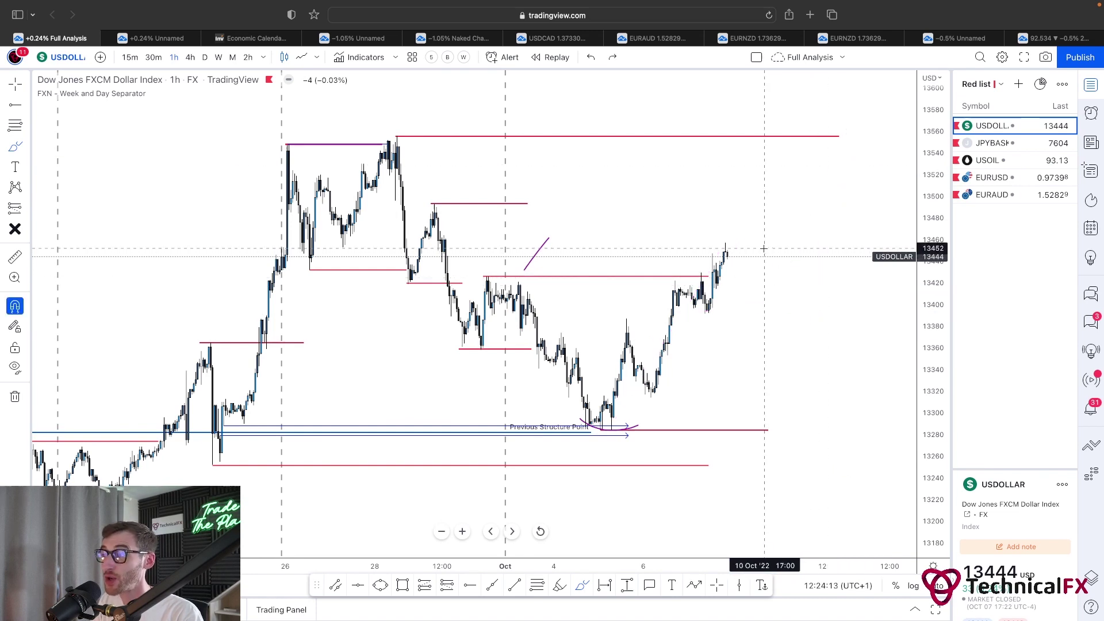
pyautogui.scroll(-5, 690, 237)
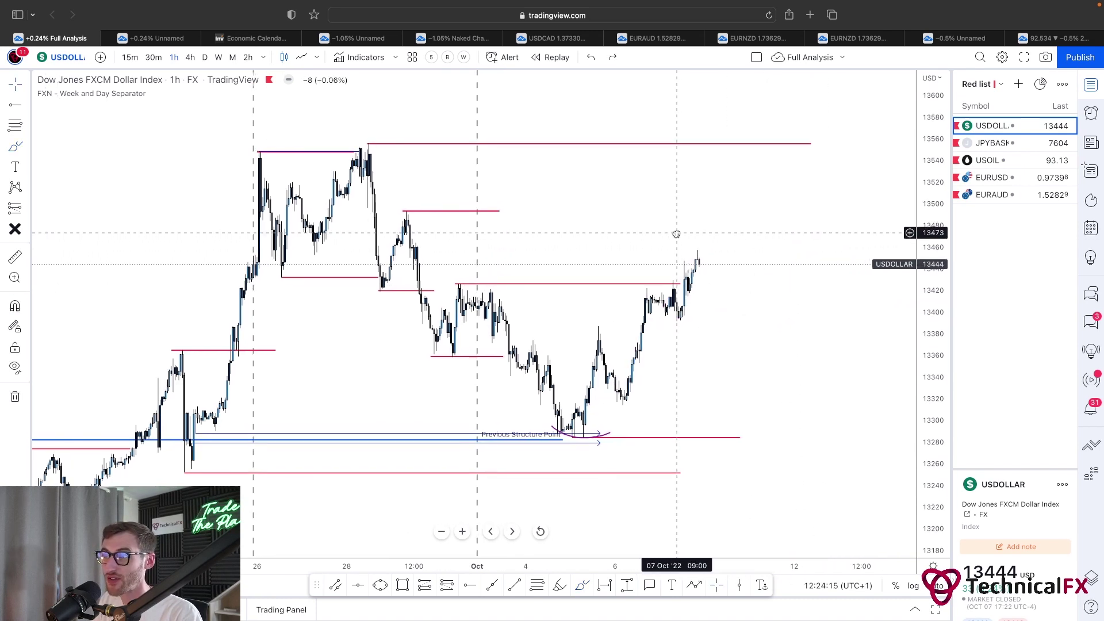
pyautogui.hscroll(2, 607, 230)
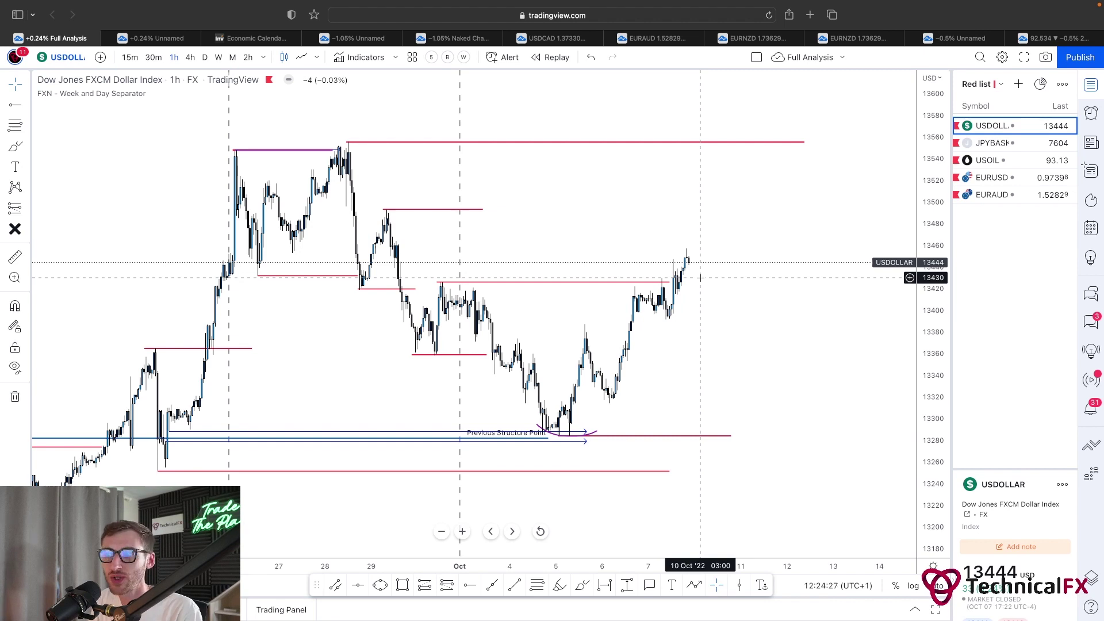
pyautogui.moveTo(701, 277); pyautogui.dragTo(743, 283)
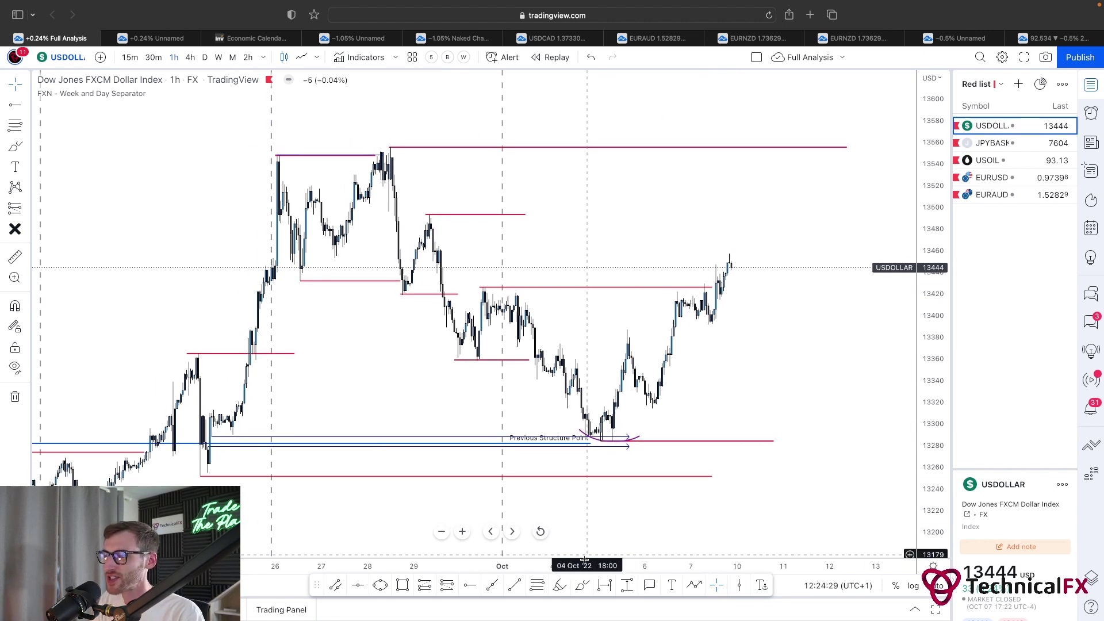
pyautogui.click(561, 585)
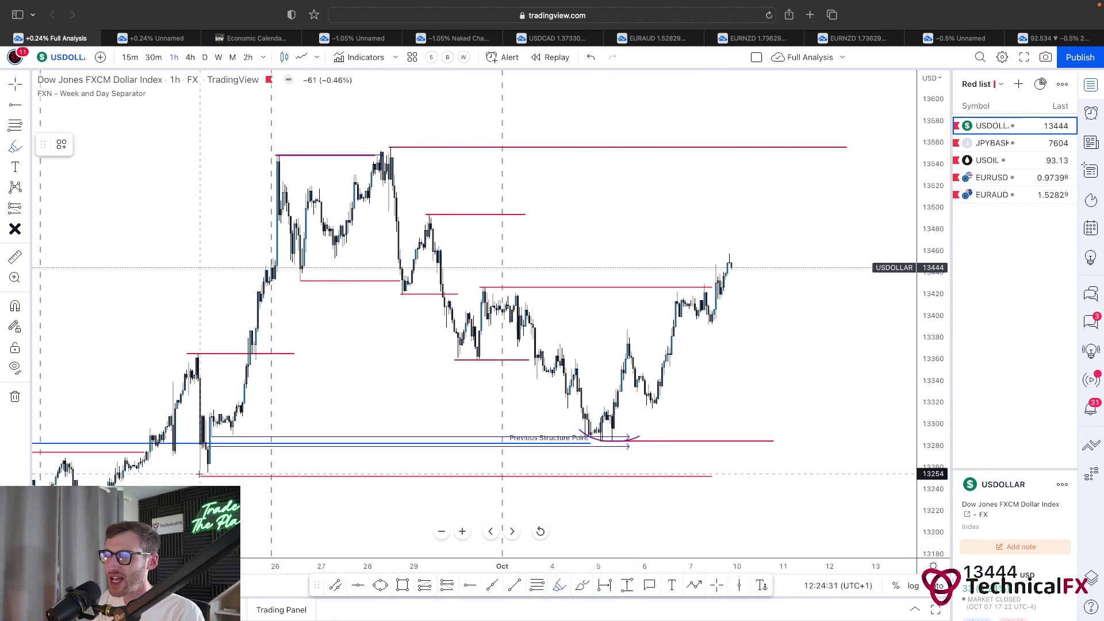
pyautogui.moveTo(200, 475)
pyautogui.mouseDown()
pyautogui.moveTo(339, 149)
pyautogui.moveTo(391, 300)
pyautogui.moveTo(439, 208)
pyautogui.moveTo(457, 351)
pyautogui.moveTo(486, 296)
pyautogui.moveTo(585, 432)
pyautogui.moveTo(717, 259)
pyautogui.moveTo(739, 320)
pyautogui.moveTo(789, 172)
pyautogui.moveTo(805, 208)
pyautogui.moveTo(820, 207)
pyautogui.moveTo(845, 98)
pyautogui.mouseUp()
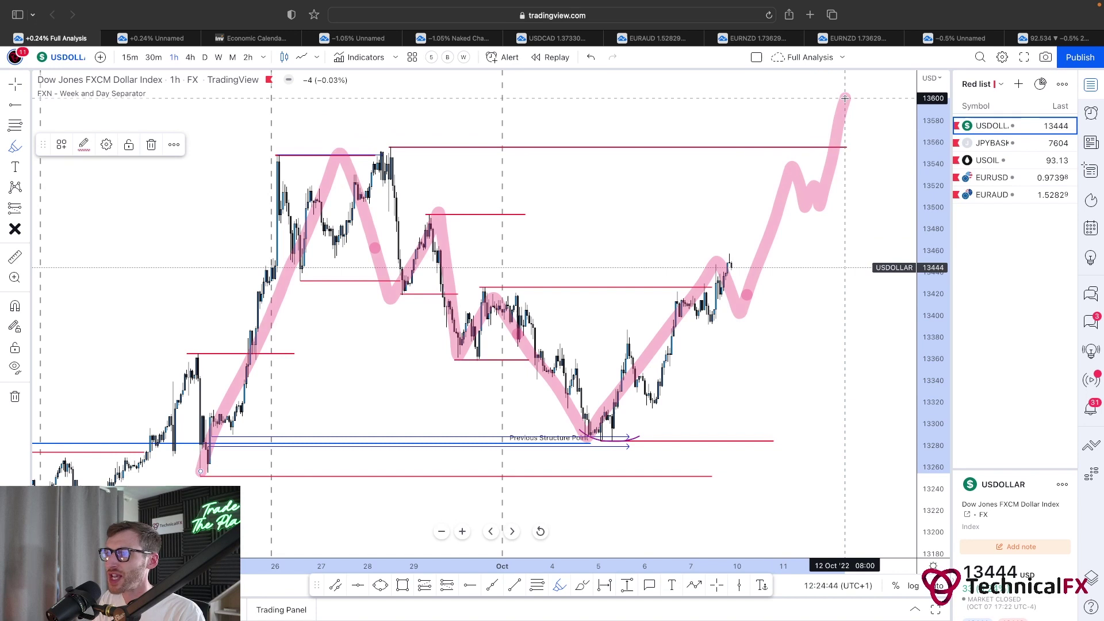
pyautogui.press('super+z')
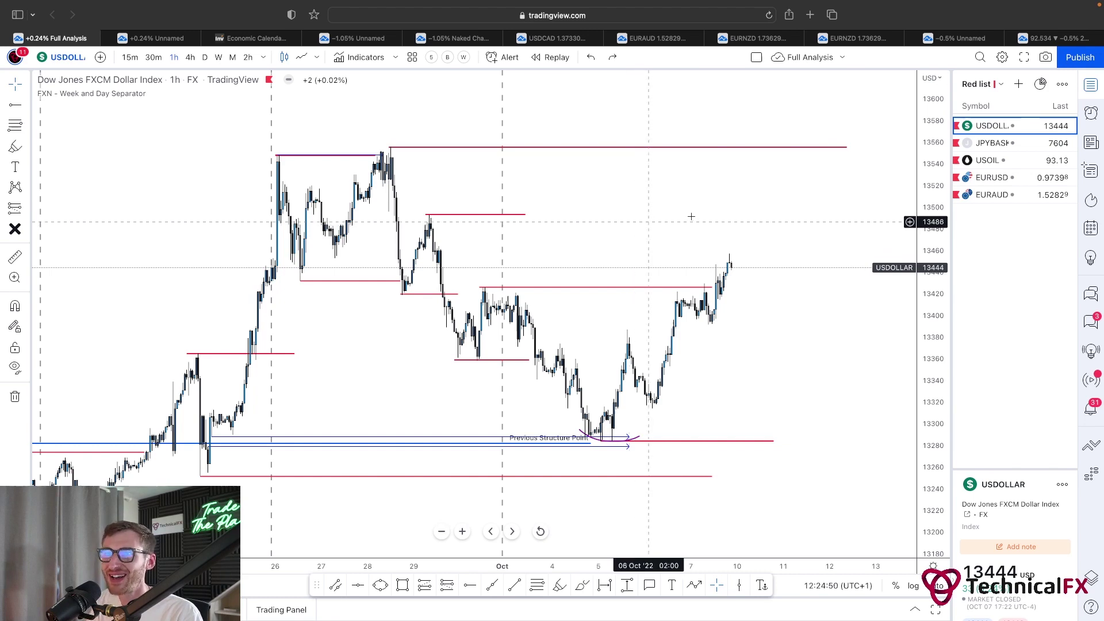
# Load JPYBASKET from the watchlist, pan the view, and undo a trial pink brush stroke
pyautogui.click(1009, 145)
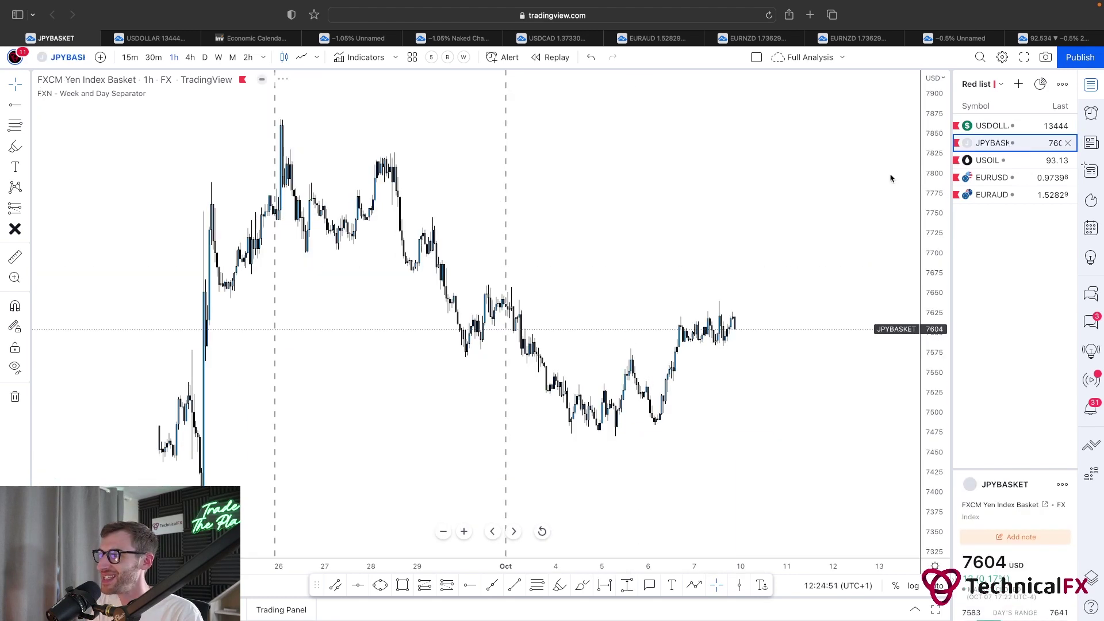
pyautogui.moveTo(683, 249); pyautogui.dragTo(560, 242)
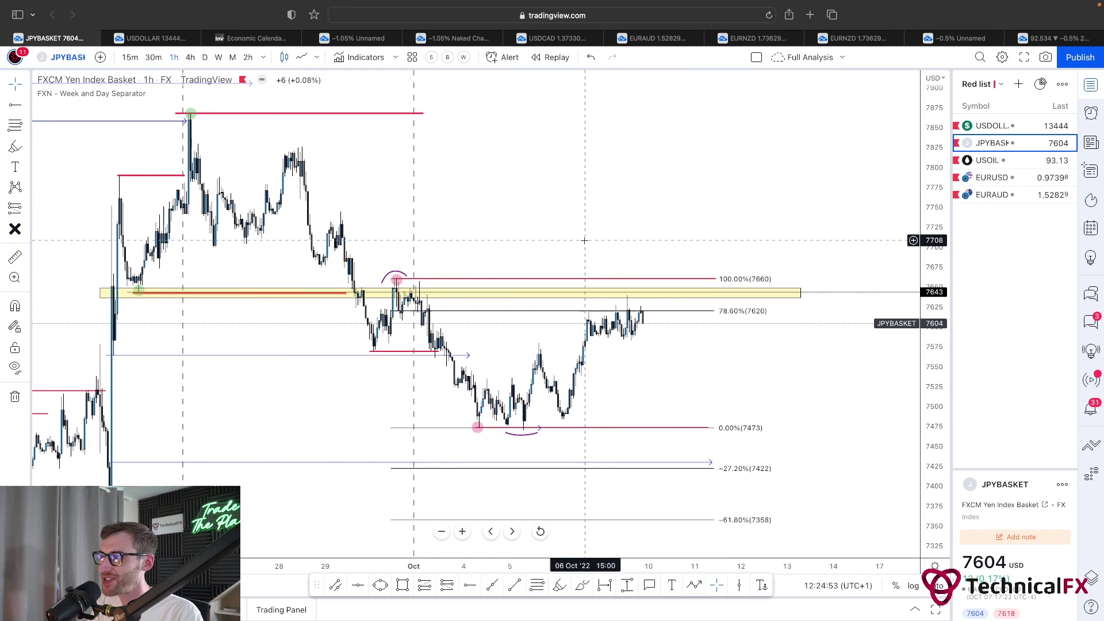
pyautogui.moveTo(680, 389); pyautogui.dragTo(695, 240)
pyautogui.moveTo(700, 182); pyautogui.dragTo(678, 191)
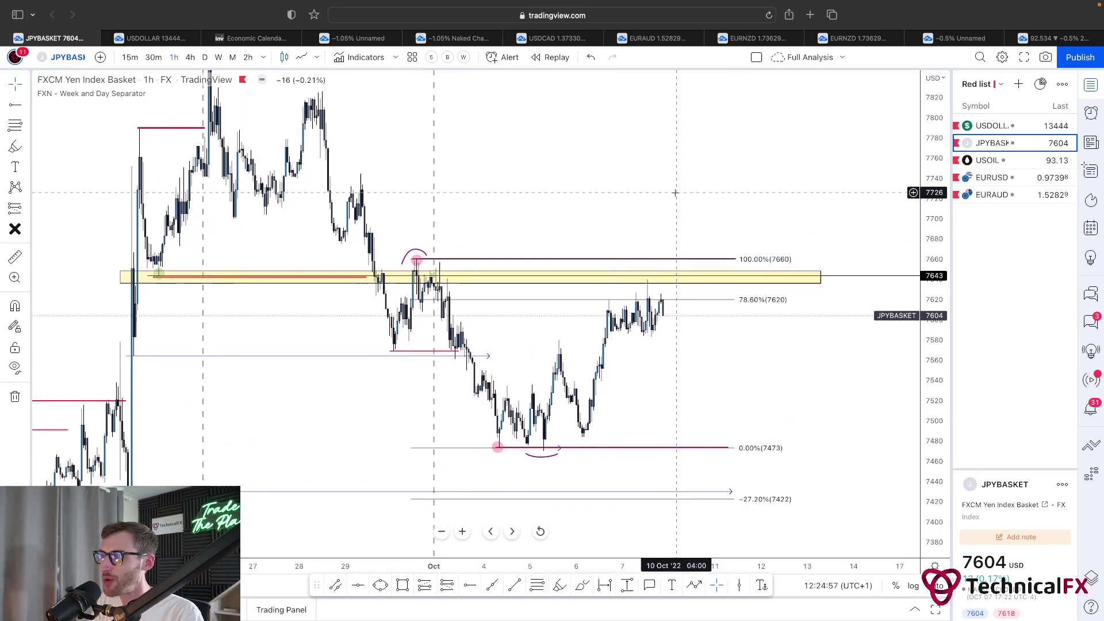
pyautogui.click(559, 585)
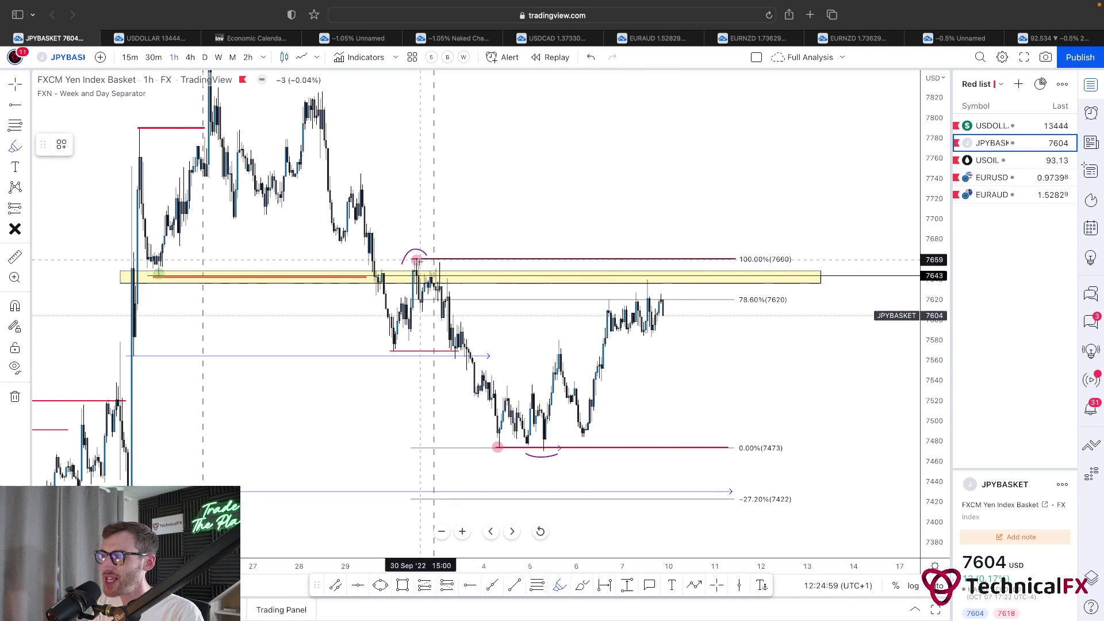
pyautogui.moveTo(413, 260); pyautogui.dragTo(625, 263)
pyautogui.press('super+z')
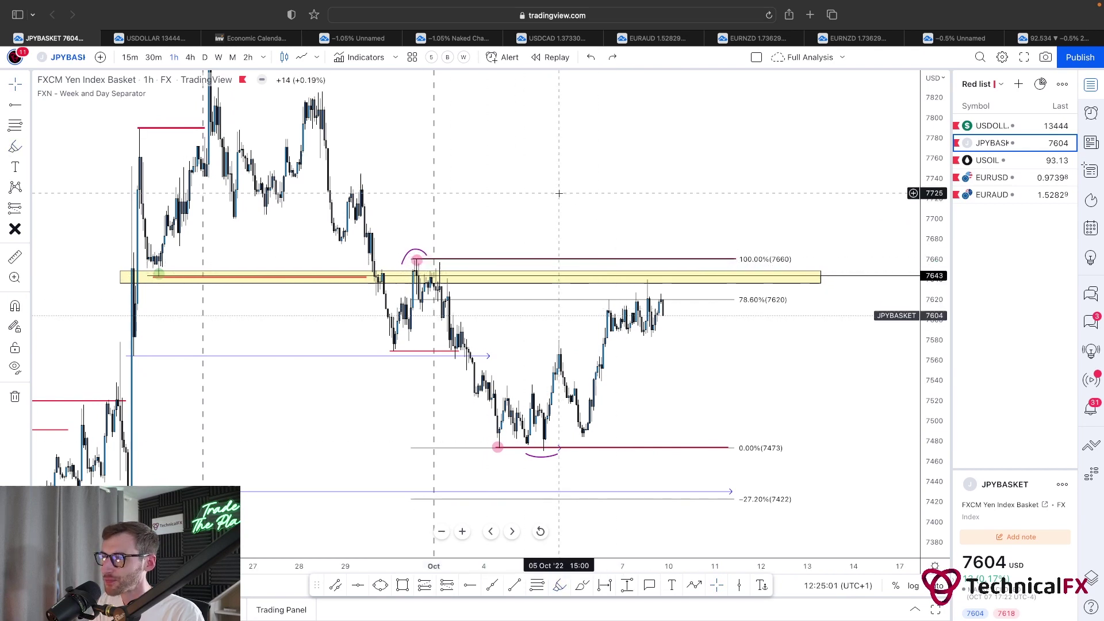
# In the Unnamed layout tab, switch the chart to JPYBASKET on the daily timeframe
pyautogui.click(152, 38)
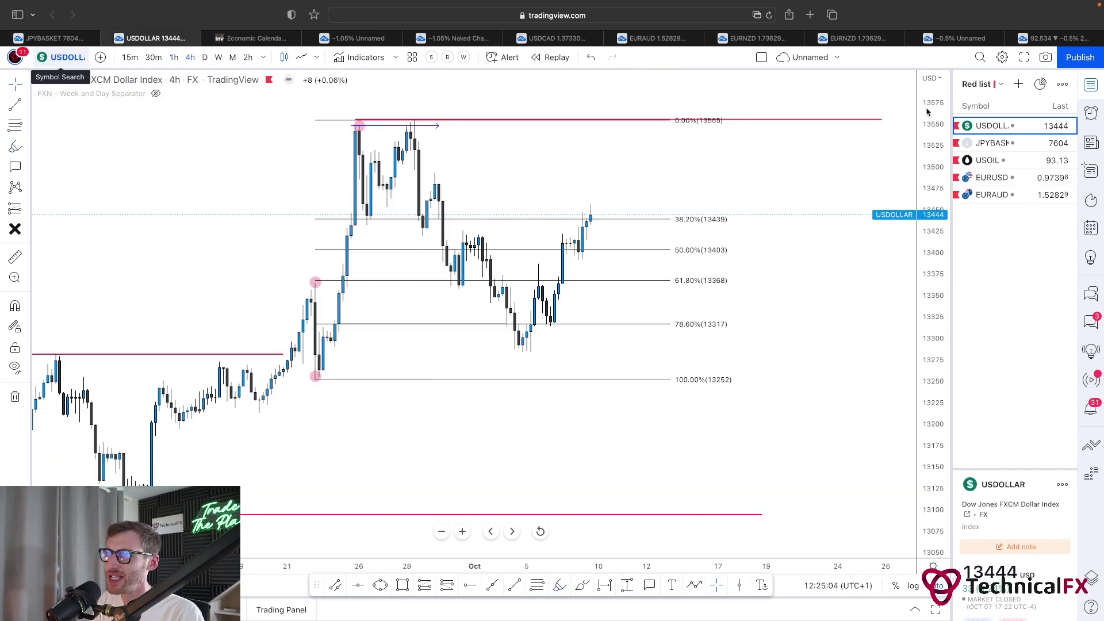
pyautogui.click(997, 142)
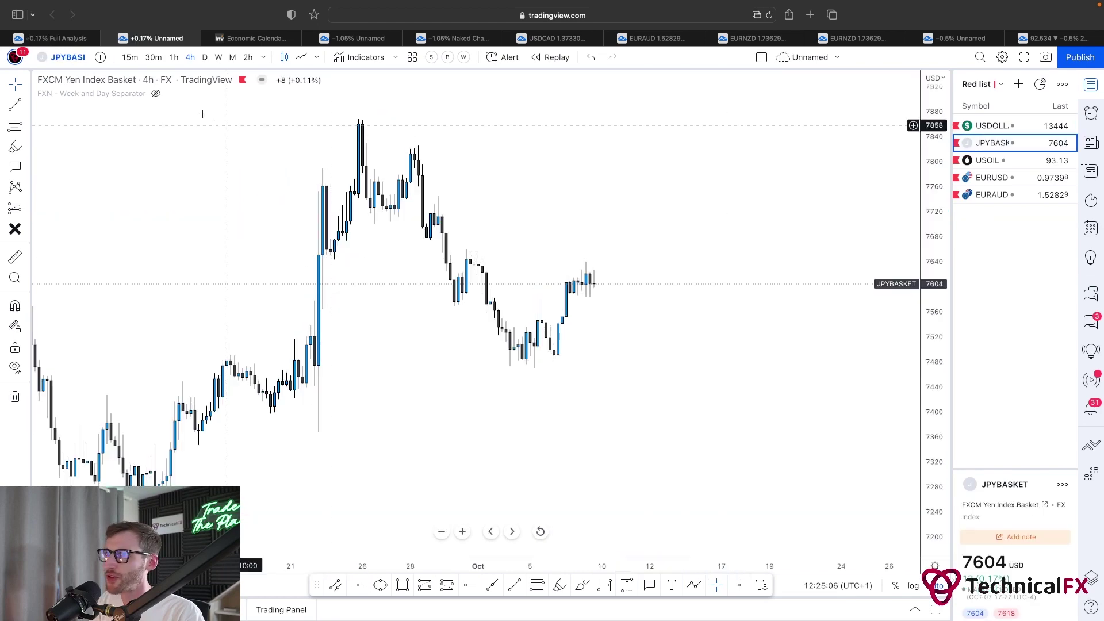
pyautogui.click(205, 56)
# Reset the daily view and draw red levels at the 8201 high and the 7519 lows
pyautogui.rightClick(647, 213)
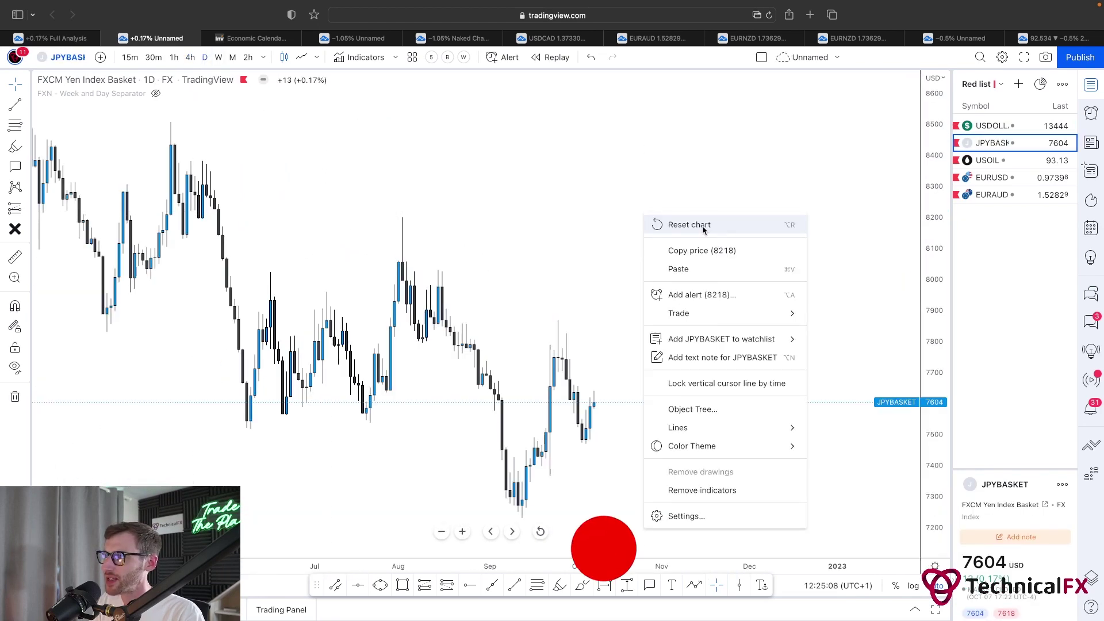
pyautogui.click(690, 224)
pyautogui.moveTo(733, 276); pyautogui.dragTo(585, 294)
pyautogui.scroll(3, 604, 301)
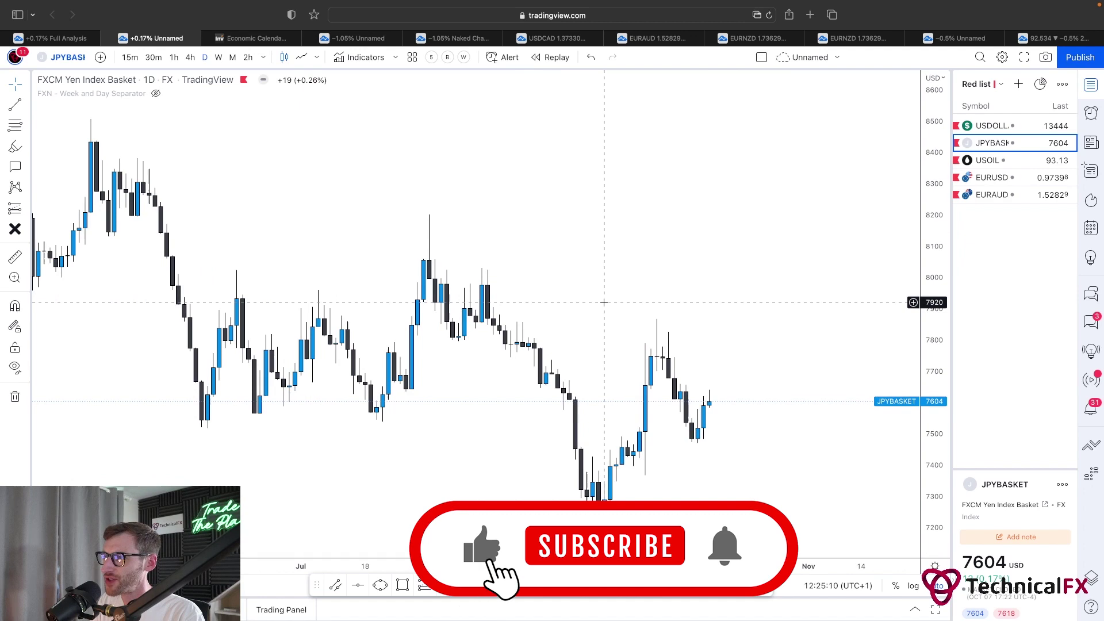
pyautogui.hotkey('alt', 't')
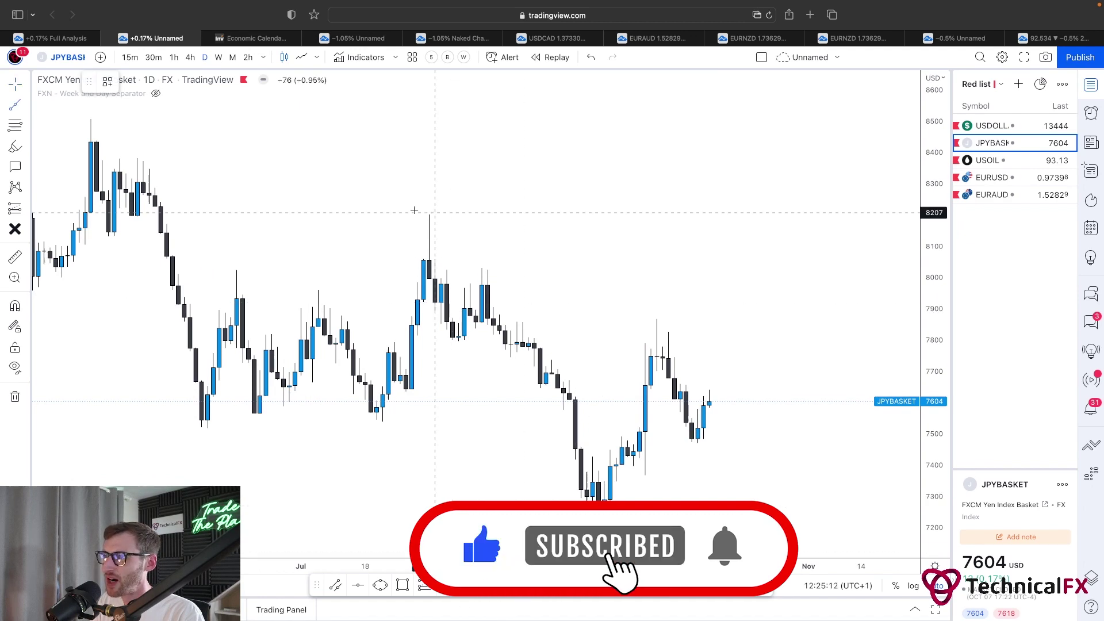
pyautogui.click(416, 214)
pyautogui.click(709, 215)
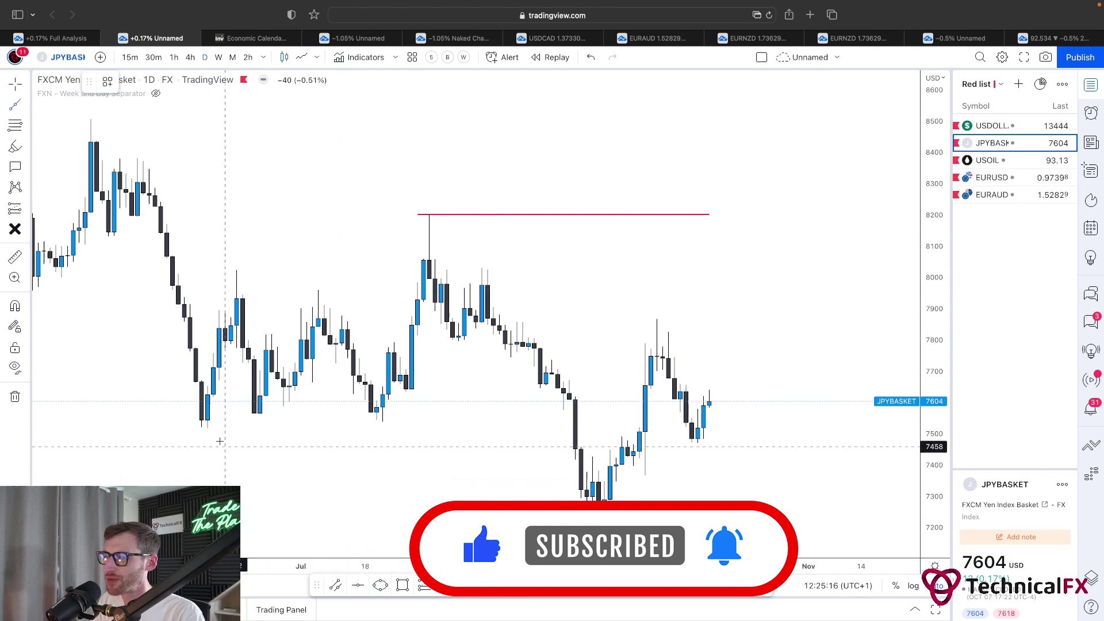
pyautogui.click(196, 428)
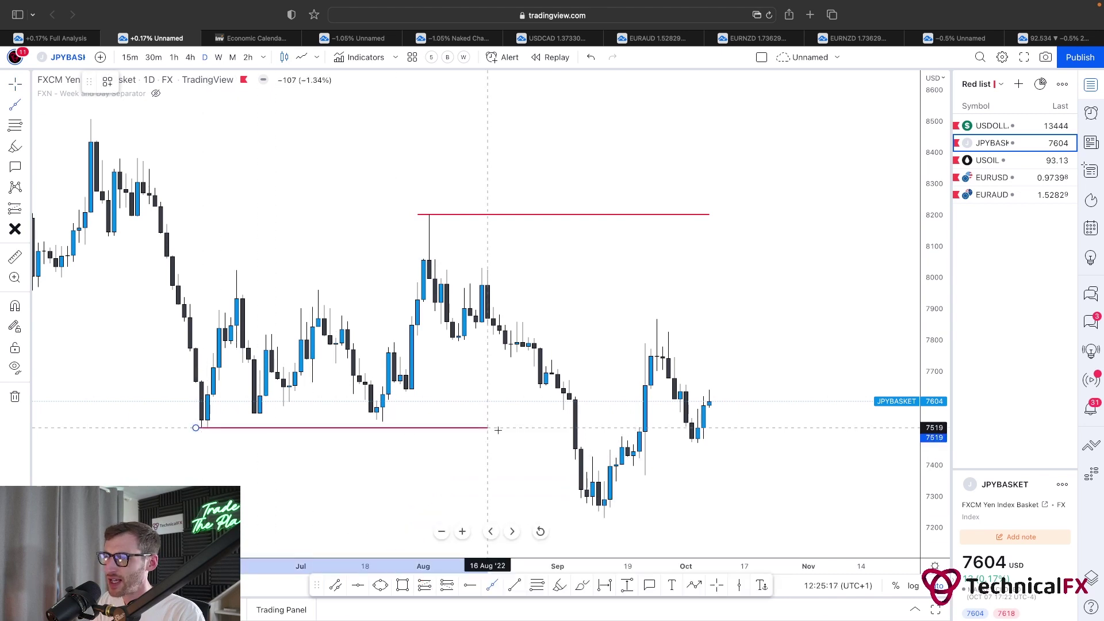
pyautogui.click(557, 427)
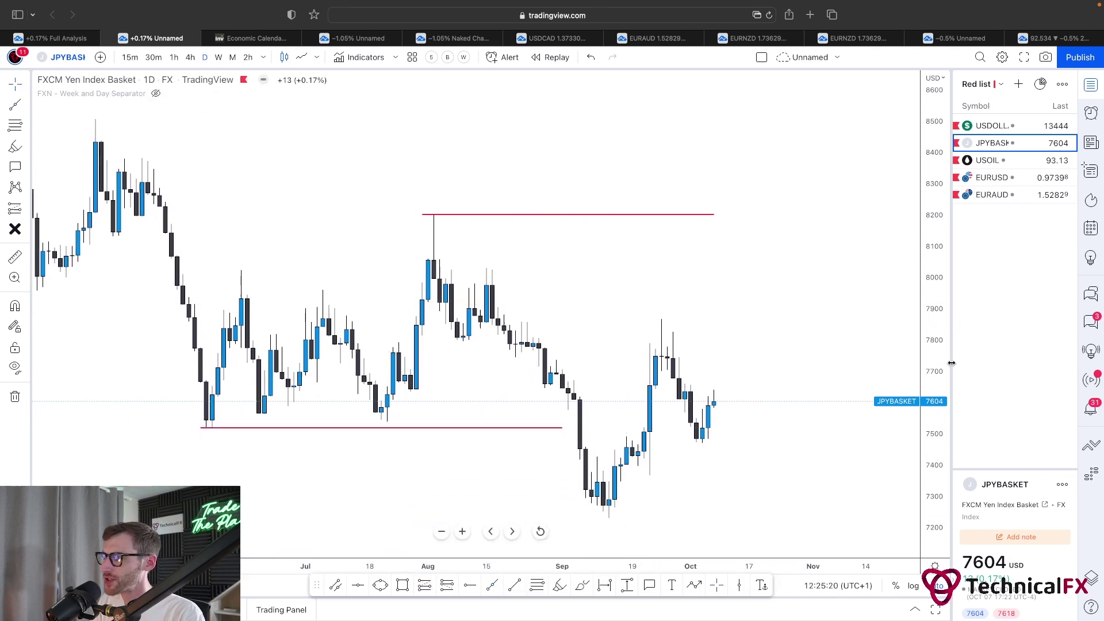
# Add a red 7230 low line, a blue August–September level, and an 8198–7228 Fibonacci retracement
pyautogui.moveTo(808, 361); pyautogui.dragTo(800, 284)
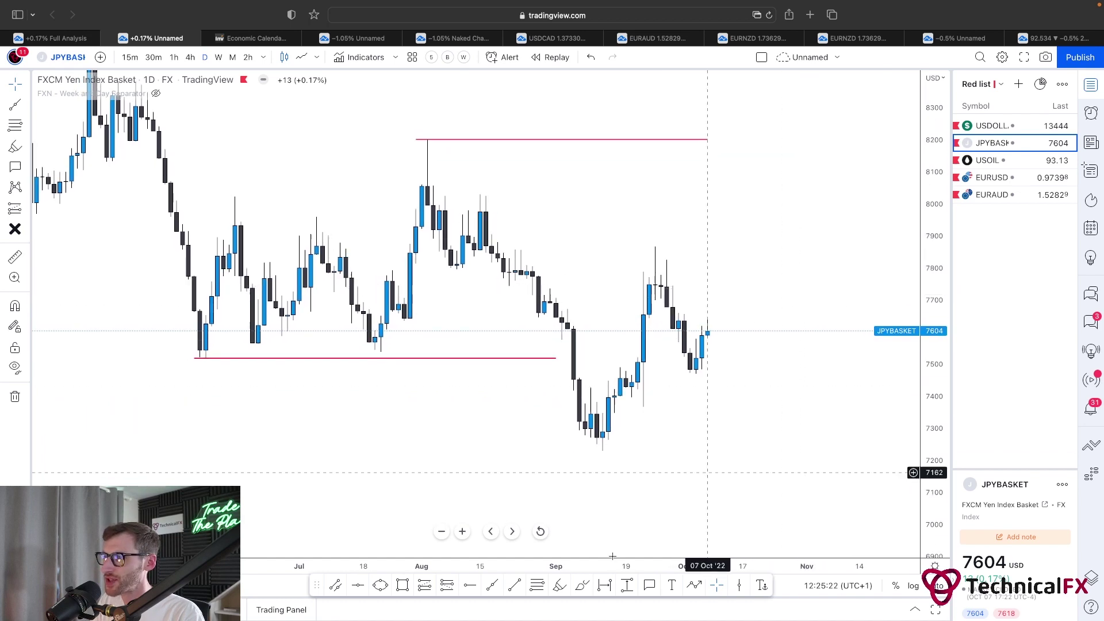
pyautogui.click(493, 585)
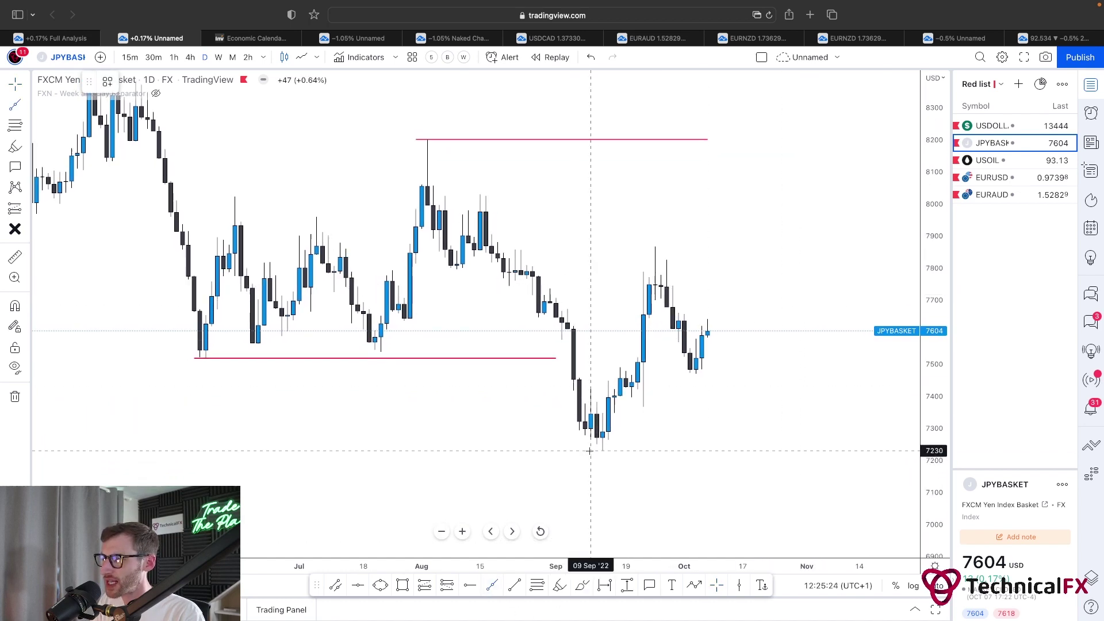
pyautogui.moveTo(590, 451); pyautogui.dragTo(811, 450)
pyautogui.moveTo(764, 380); pyautogui.dragTo(684, 397)
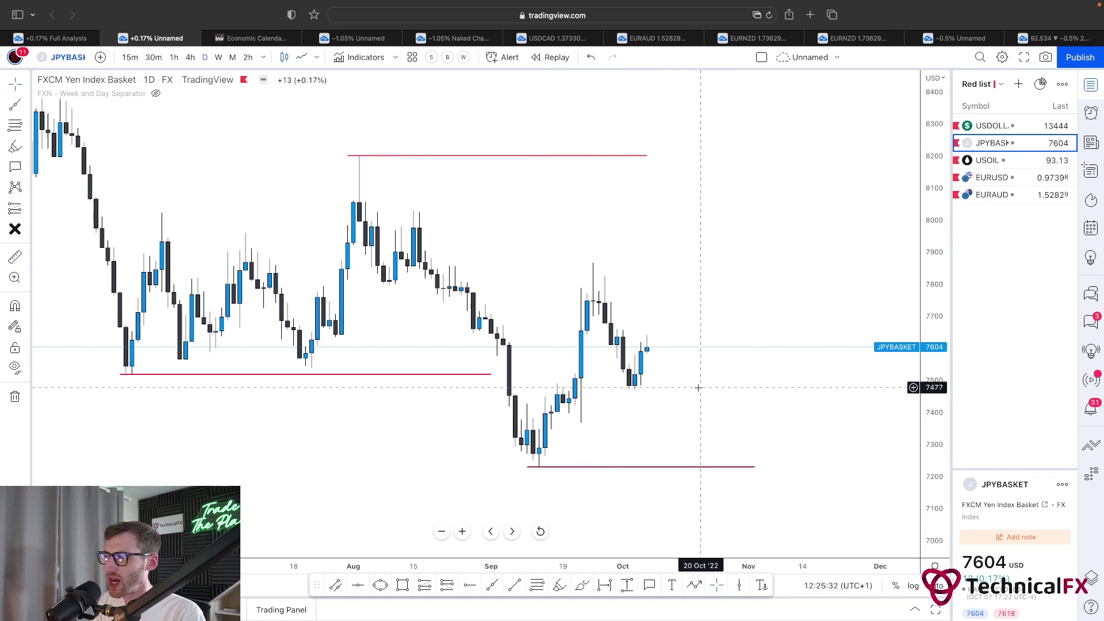
pyautogui.moveTo(698, 388); pyautogui.dragTo(692, 390)
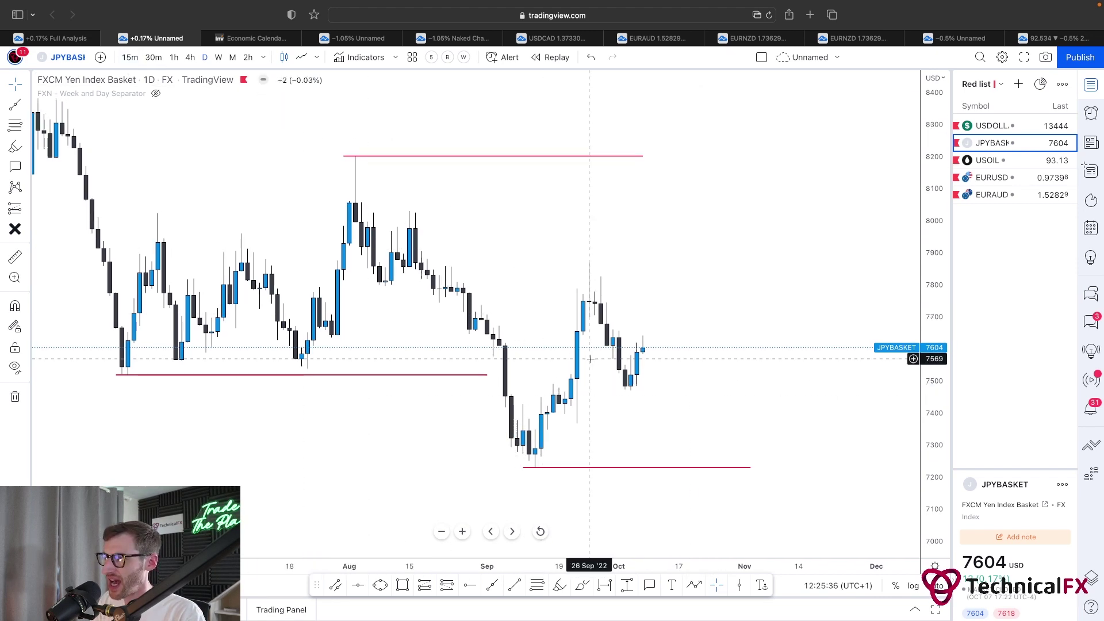
pyautogui.click(516, 587)
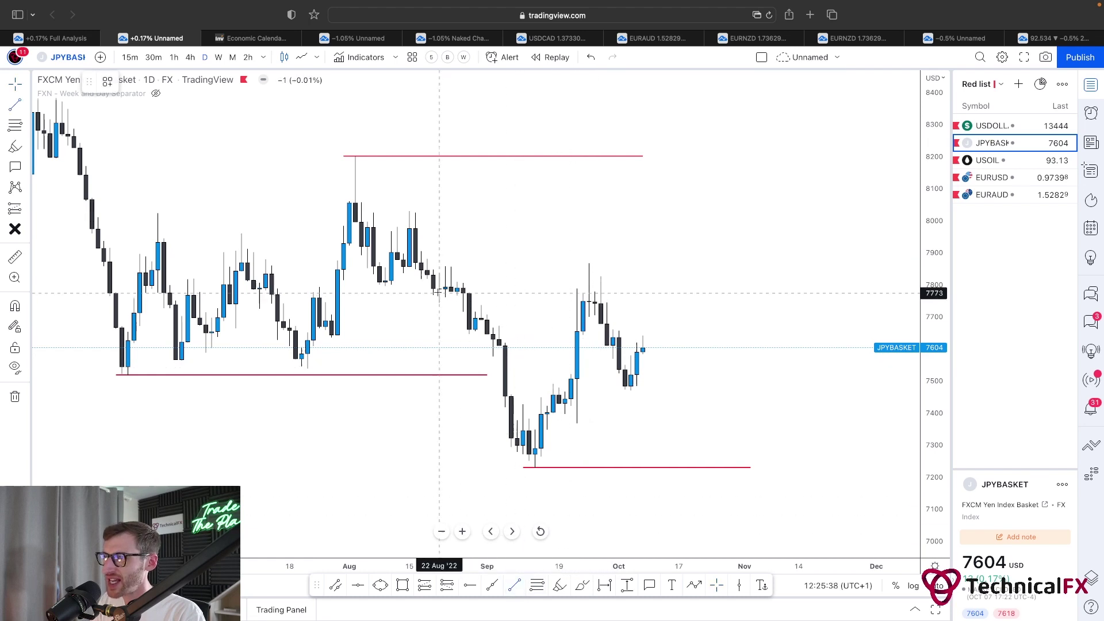
pyautogui.moveTo(434, 265); pyautogui.dragTo(588, 266)
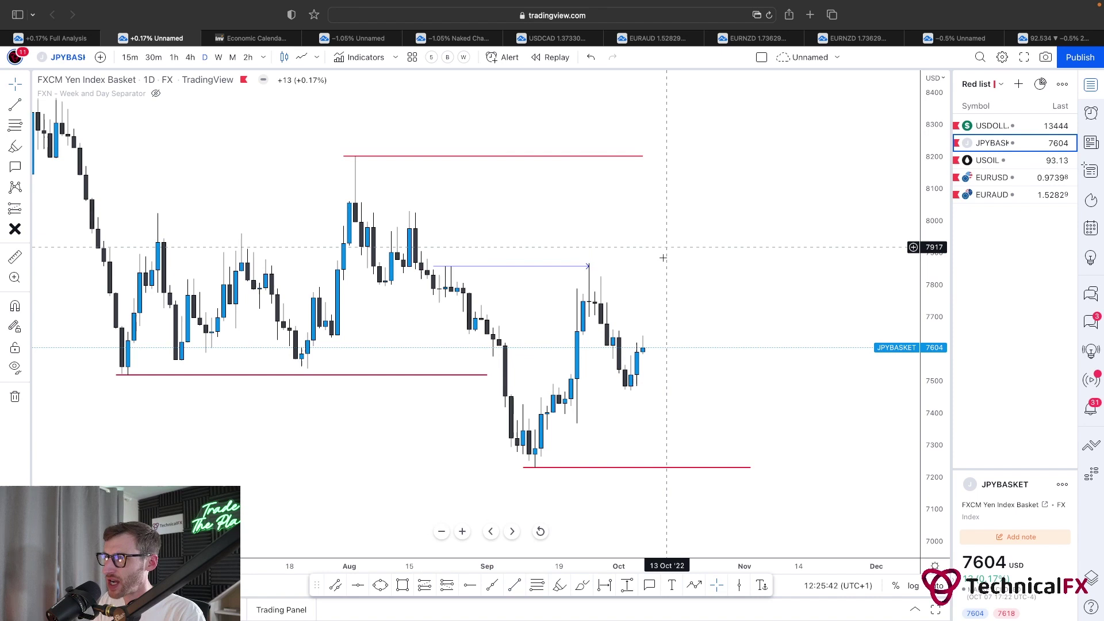
pyautogui.click(537, 586)
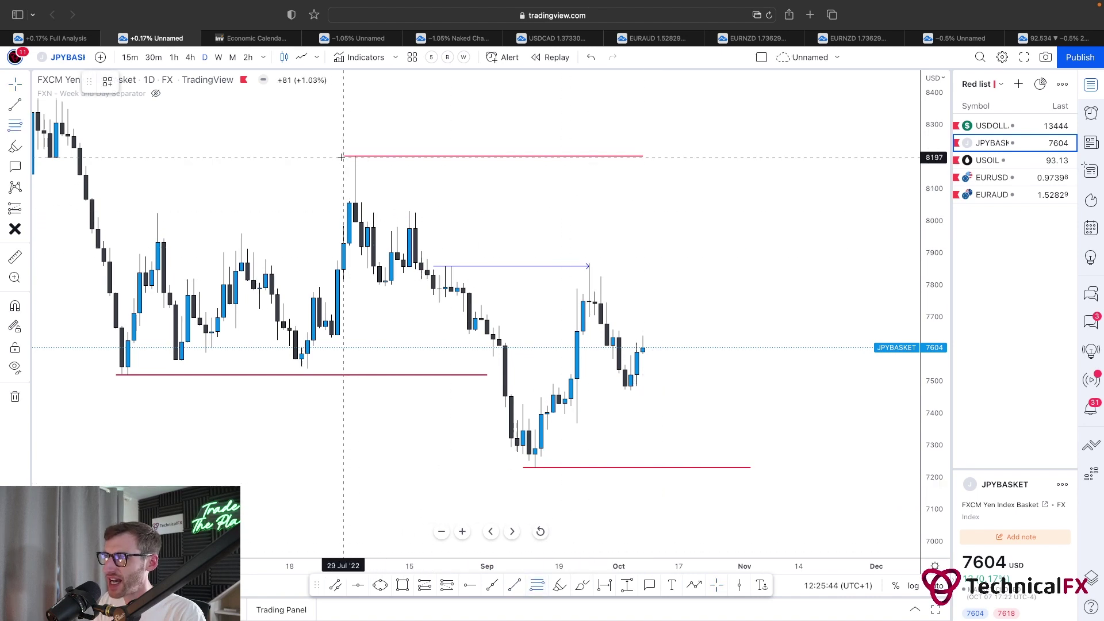
pyautogui.moveTo(343, 157)
pyautogui.mouseDown()
pyautogui.moveTo(720, 403)
pyautogui.moveTo(782, 470)
pyautogui.mouseUp()
# Extend the red line along the 7519 lows further to the right
pyautogui.click(476, 388)
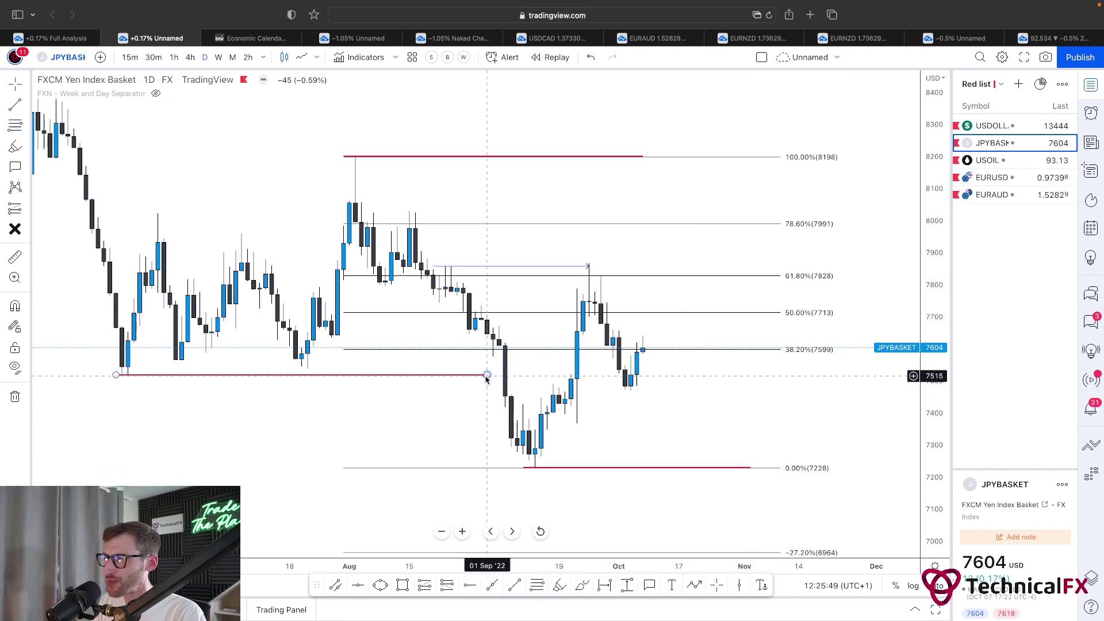
pyautogui.click(486, 376)
pyautogui.moveTo(487, 376)
pyautogui.mouseDown()
pyautogui.moveTo(623, 377)
pyautogui.moveTo(499, 378)
pyautogui.mouseUp()
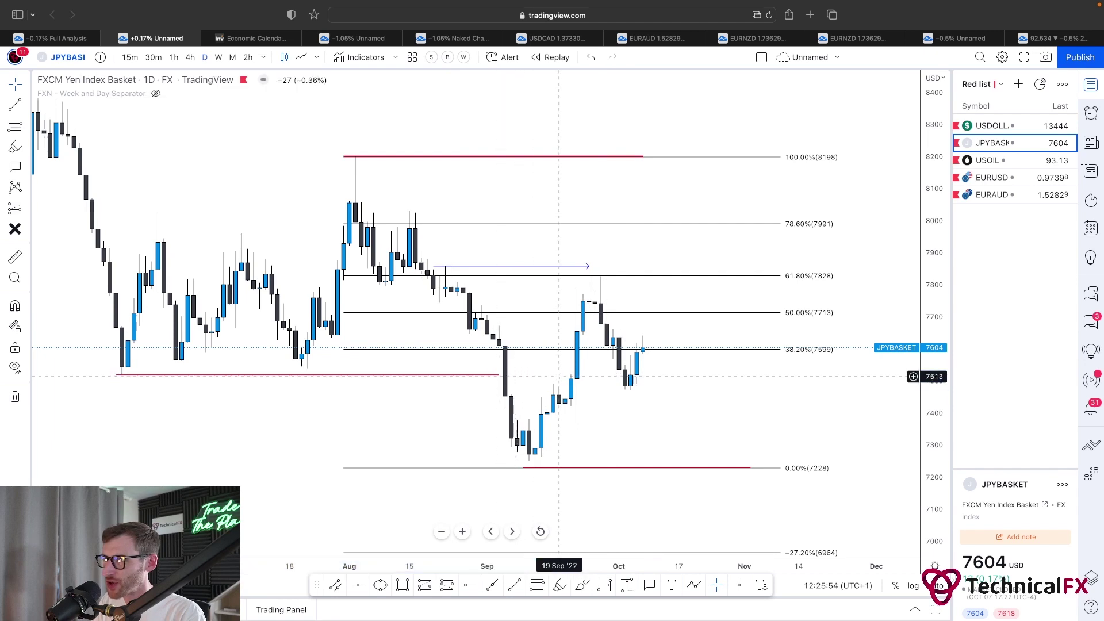
pyautogui.hscroll(3, 551, 370)
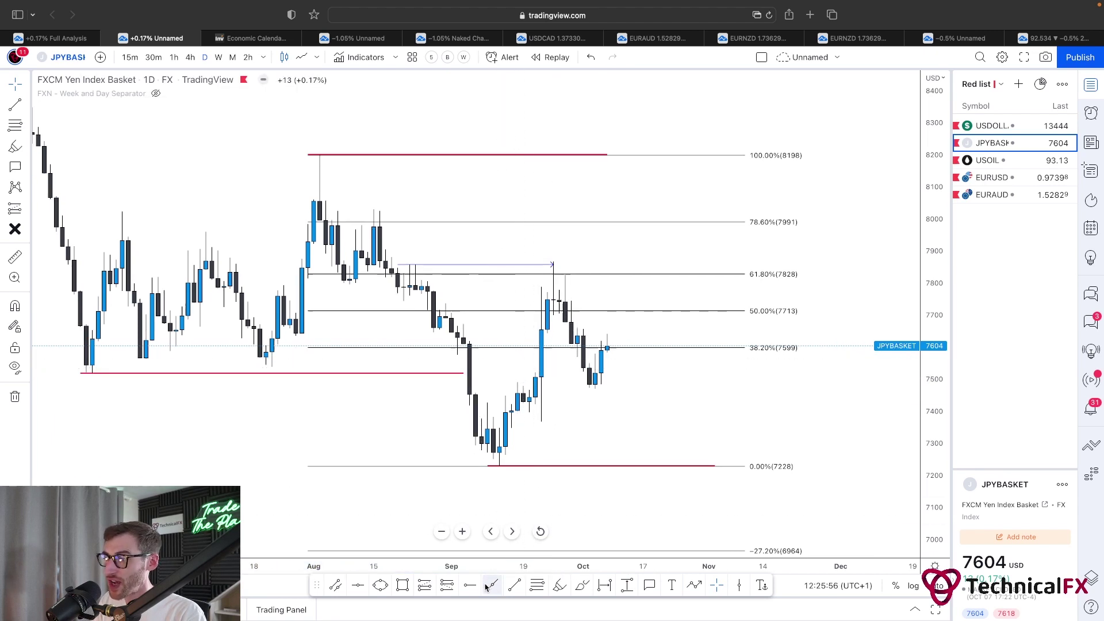
# Draw a yellow 7800–7830 zone at the 61.8% level and switch to the Full Analysis layout
pyautogui.click(403, 586)
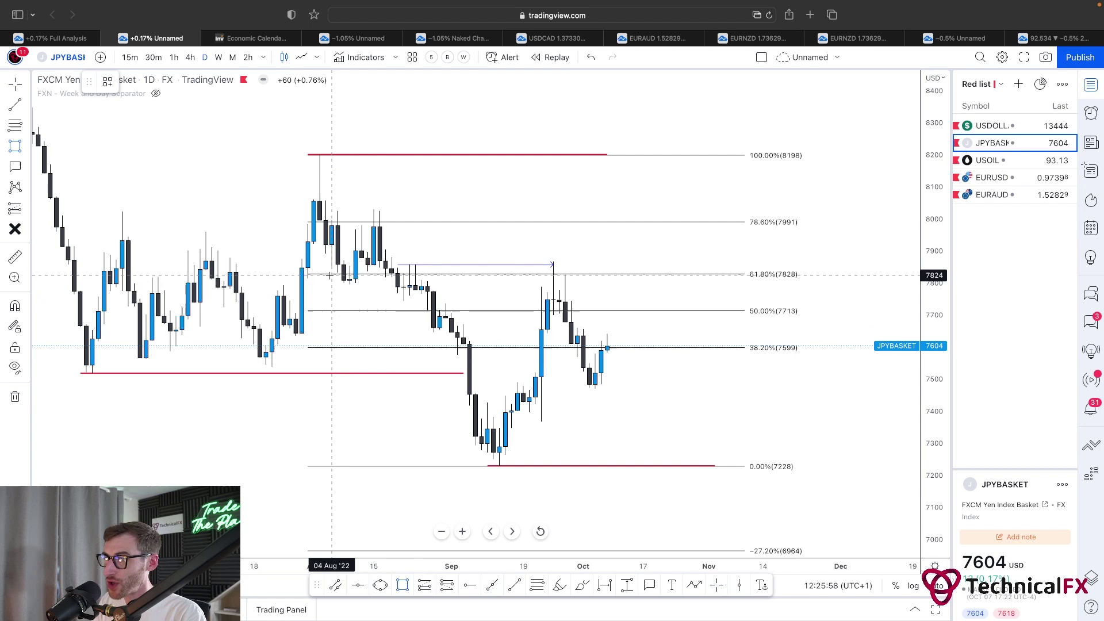
pyautogui.moveTo(332, 276); pyautogui.dragTo(625, 281)
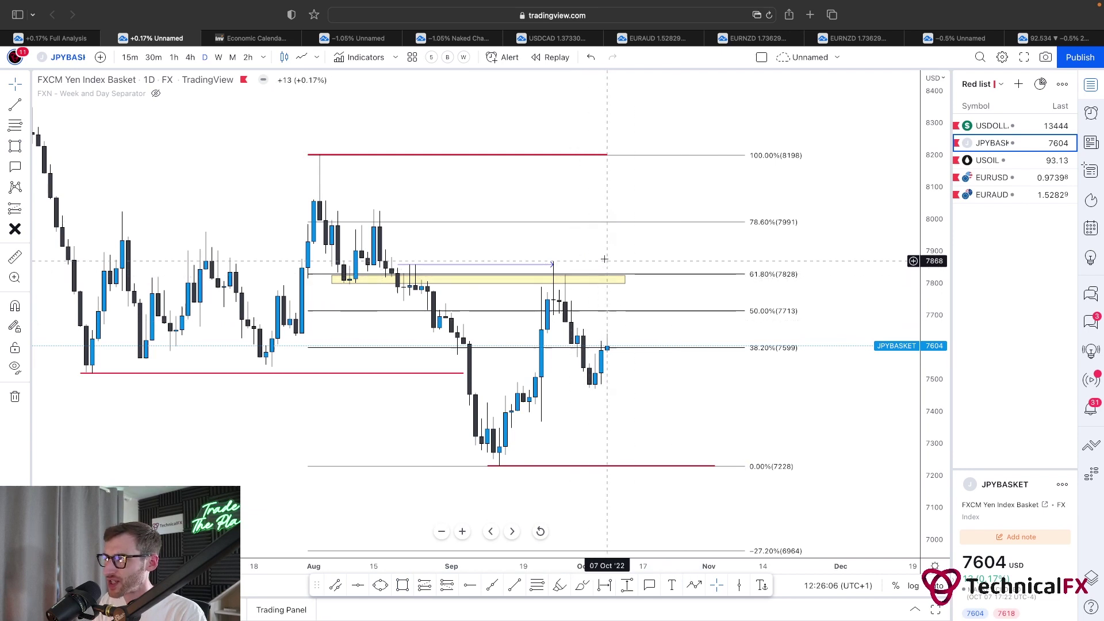
pyautogui.hscroll(-2, 610, 256)
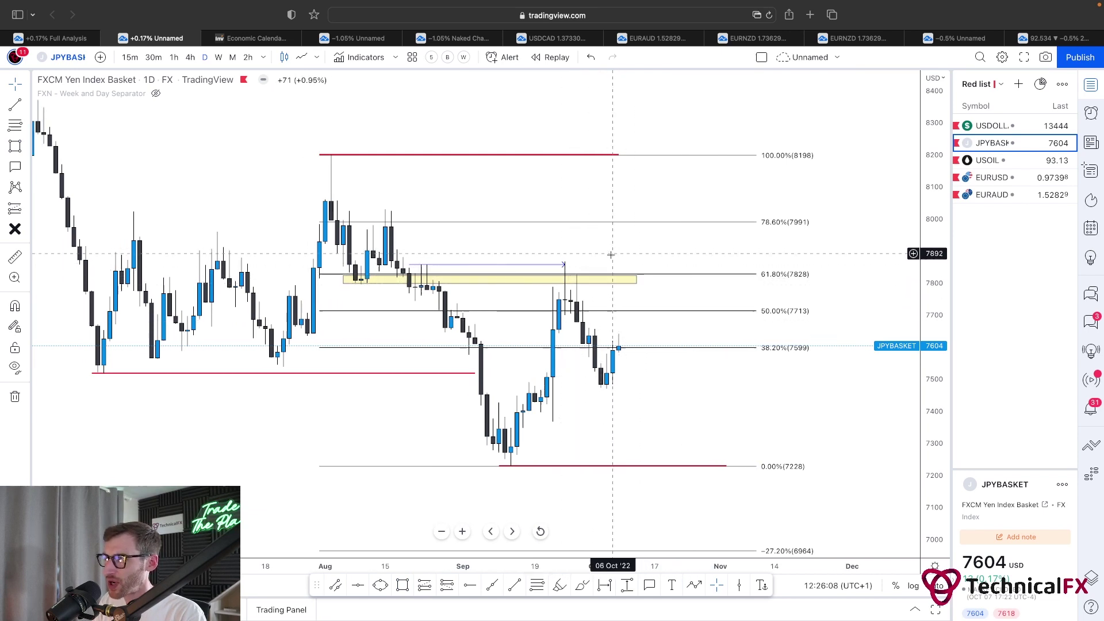
pyautogui.hscroll(1, 610, 255)
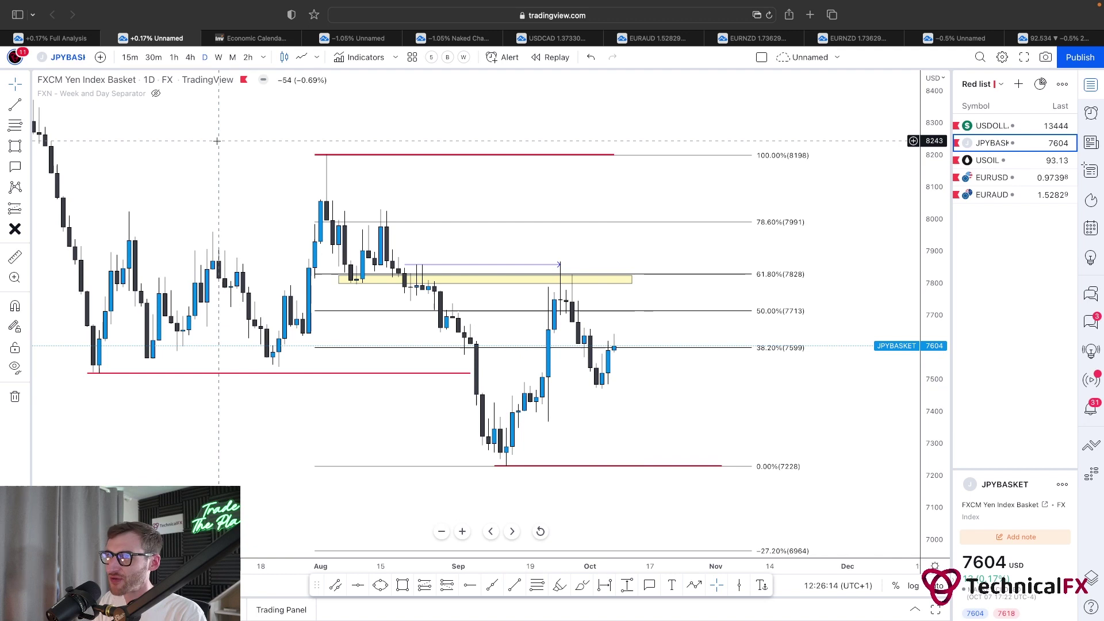
pyautogui.click(82, 40)
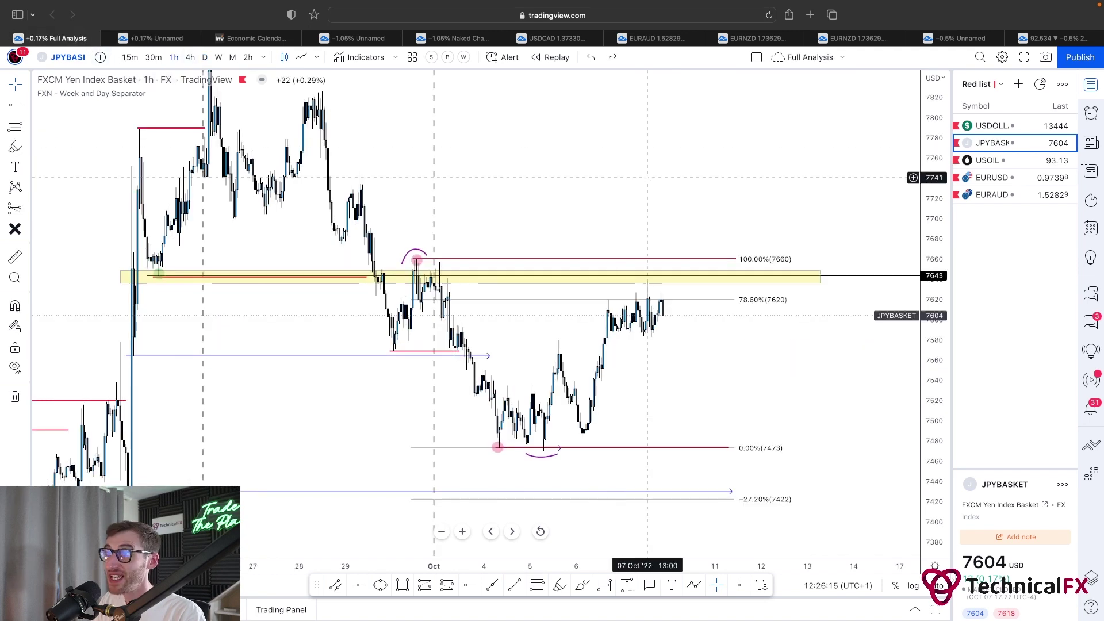
# Trace pink highlighter lines along the recent hourly highs and lows to outline a wedge
pyautogui.moveTo(647, 178); pyautogui.dragTo(623, 180)
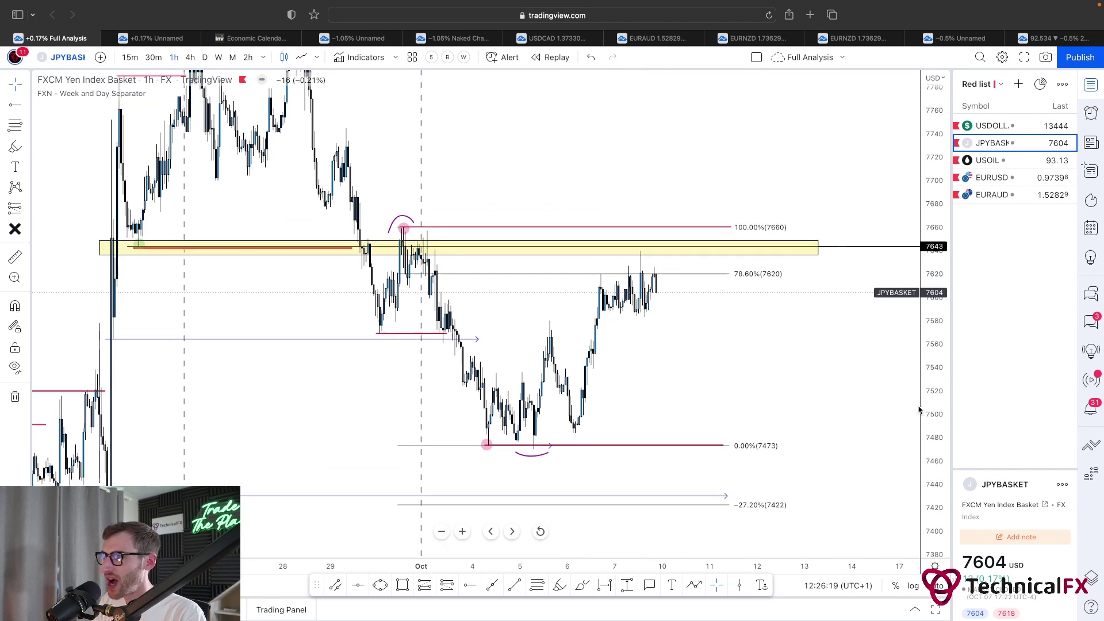
pyautogui.scroll(1, 731, 374)
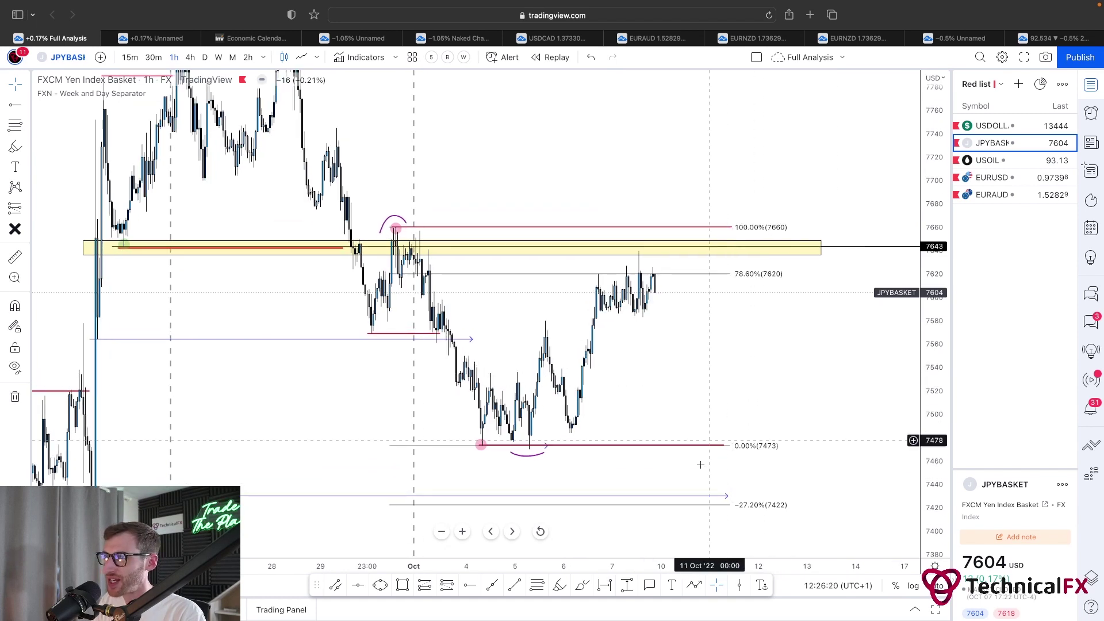
pyautogui.click(558, 584)
pyautogui.moveTo(396, 228)
pyautogui.mouseDown()
pyautogui.moveTo(524, 439)
pyautogui.moveTo(494, 391)
pyautogui.moveTo(511, 427)
pyautogui.moveTo(529, 433)
pyautogui.moveTo(545, 336)
pyautogui.moveTo(564, 404)
pyautogui.moveTo(589, 325)
pyautogui.moveTo(624, 275)
pyautogui.moveTo(636, 308)
pyautogui.moveTo(654, 280)
pyautogui.mouseUp()
pyautogui.hotkey('ctrl', 'z')
pyautogui.hotkey('ctrl', 'z')
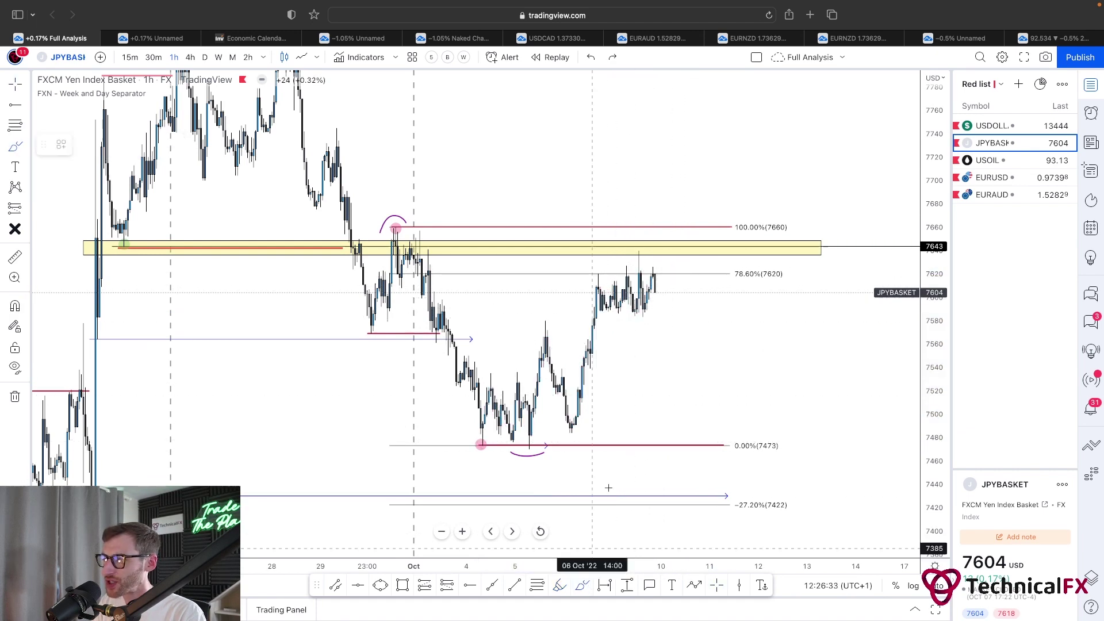
pyautogui.moveTo(610, 333); pyautogui.dragTo(671, 295)
pyautogui.moveTo(580, 289)
pyautogui.mouseDown()
pyautogui.moveTo(657, 268)
pyautogui.moveTo(638, 245)
pyautogui.moveTo(650, 243)
pyautogui.mouseUp()
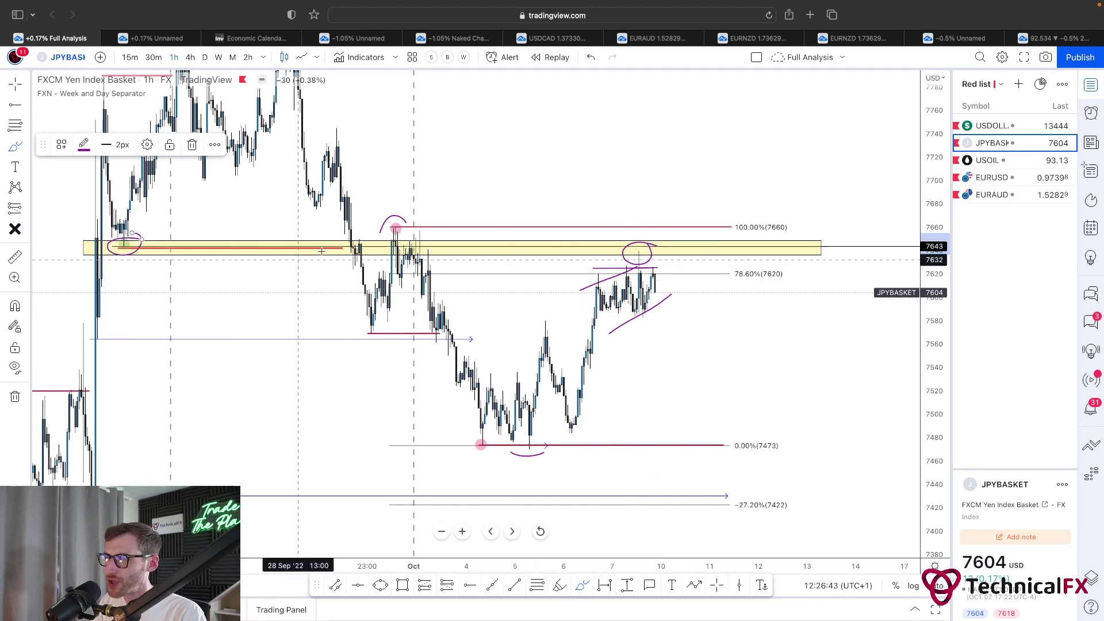
# Remove the stray circle and extend the red 7642 level line further right
pyautogui.moveTo(381, 244)
pyautogui.mouseDown()
pyautogui.moveTo(403, 256)
pyautogui.moveTo(410, 236)
pyautogui.mouseUp()
pyautogui.press('super+z')
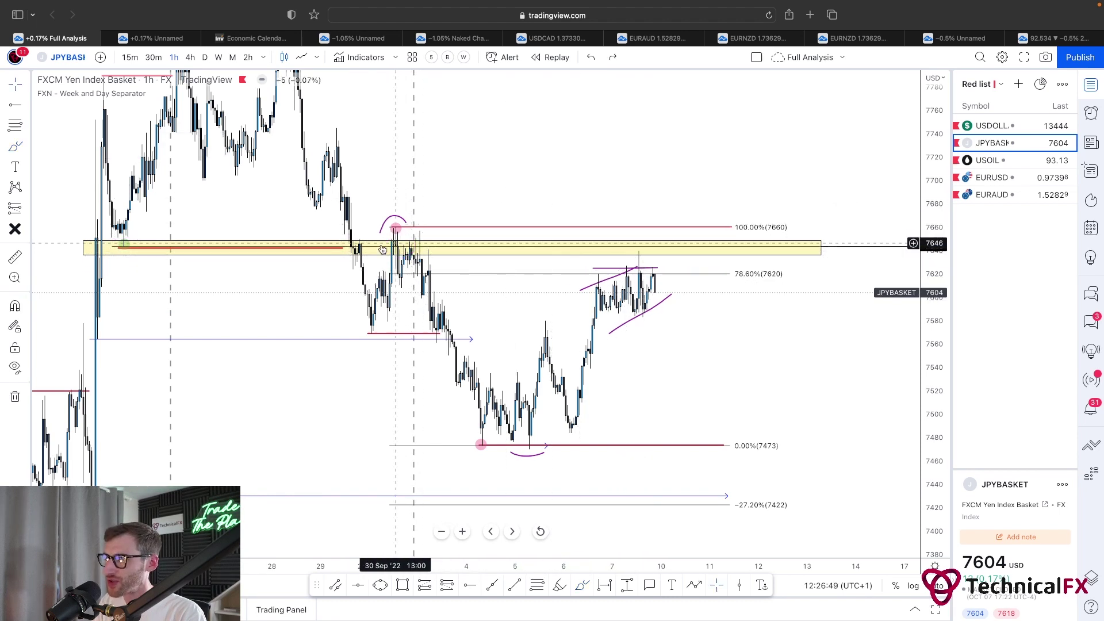
pyautogui.click(343, 248)
pyautogui.moveTo(344, 248); pyautogui.dragTo(380, 242)
pyautogui.click(554, 198)
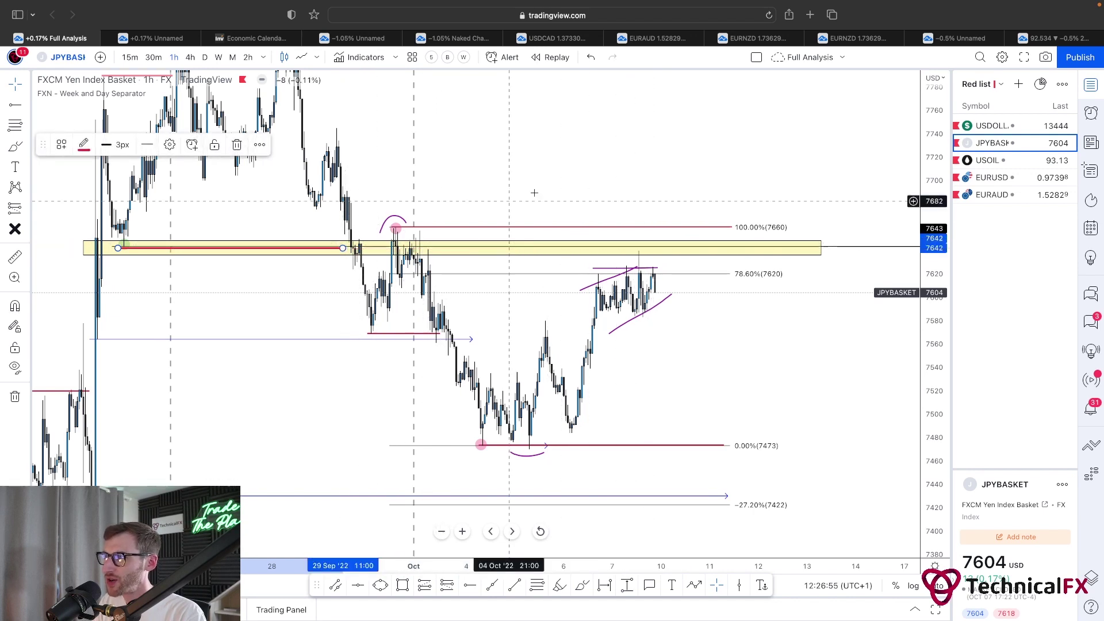
# Sketch a projected drop from the recent highs toward the 0% level with the highlighter
pyautogui.click(582, 587)
pyautogui.moveTo(410, 216)
pyautogui.mouseDown()
pyautogui.moveTo(380, 219)
pyautogui.moveTo(411, 241)
pyautogui.mouseUp()
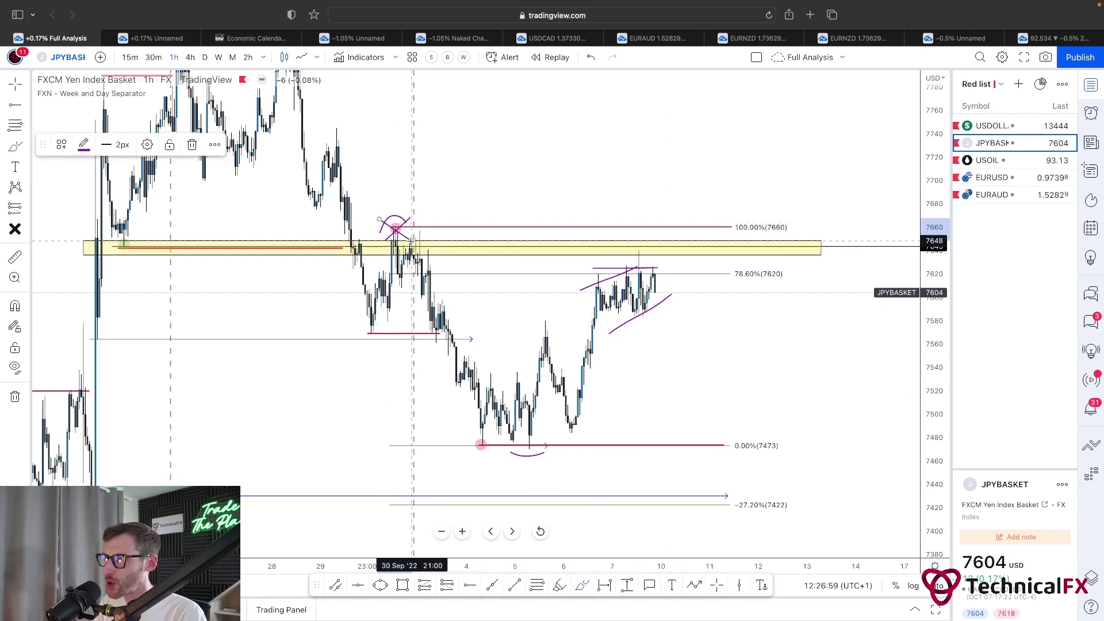
pyautogui.press('super+z')
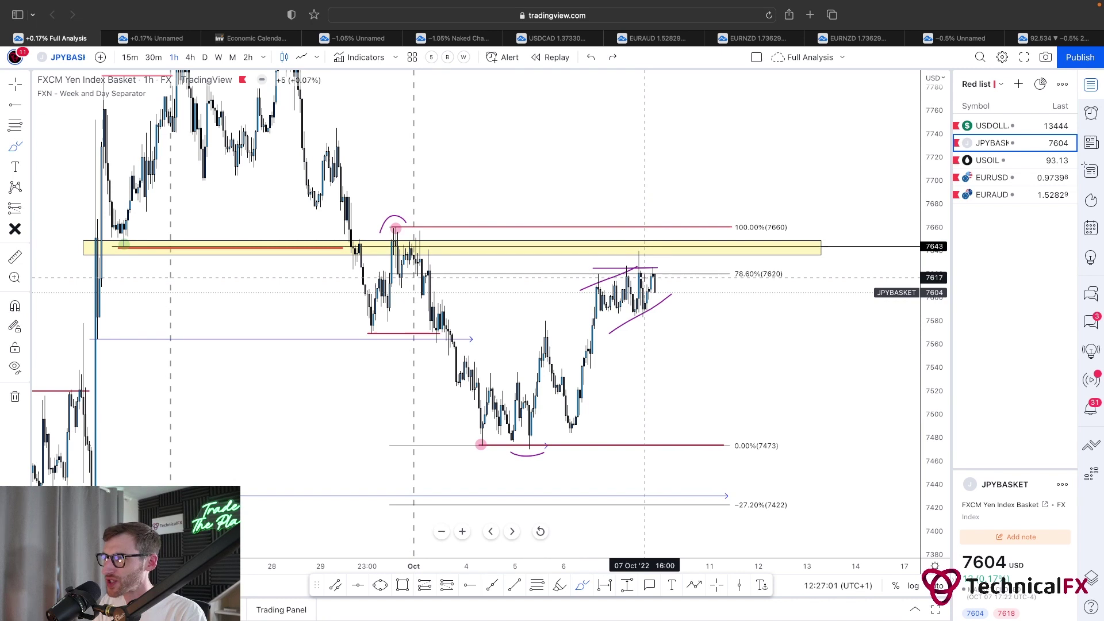
pyautogui.moveTo(654, 273); pyautogui.dragTo(676, 364)
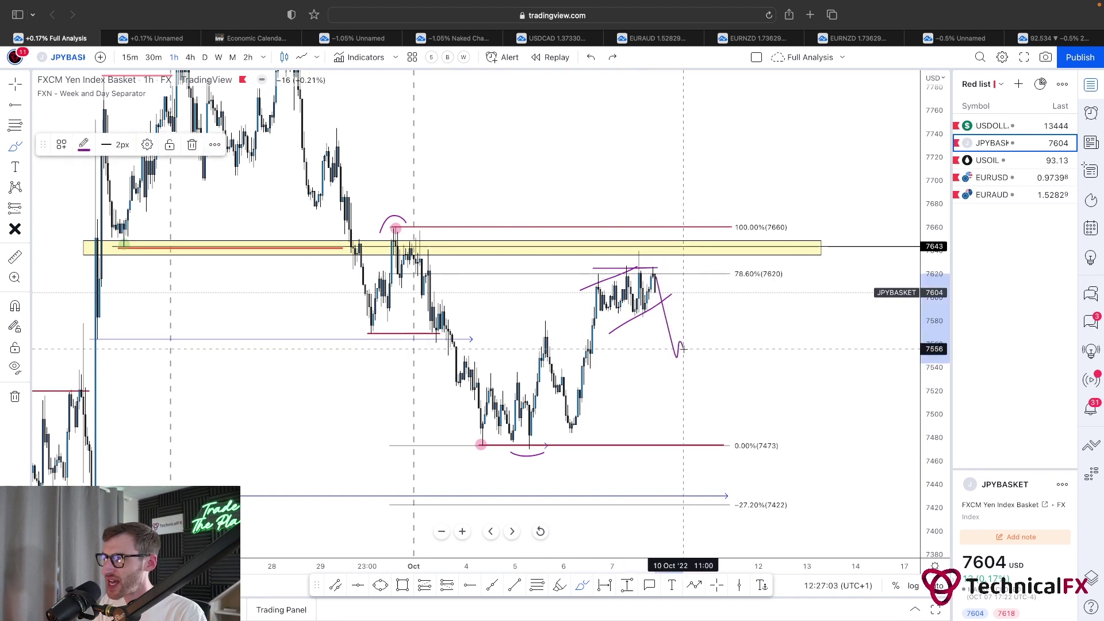
pyautogui.moveTo(696, 316)
pyautogui.mouseDown()
pyautogui.moveTo(719, 445)
pyautogui.moveTo(736, 453)
pyautogui.moveTo(461, 442)
pyautogui.moveTo(700, 452)
pyautogui.mouseUp()
pyautogui.press('super+z')
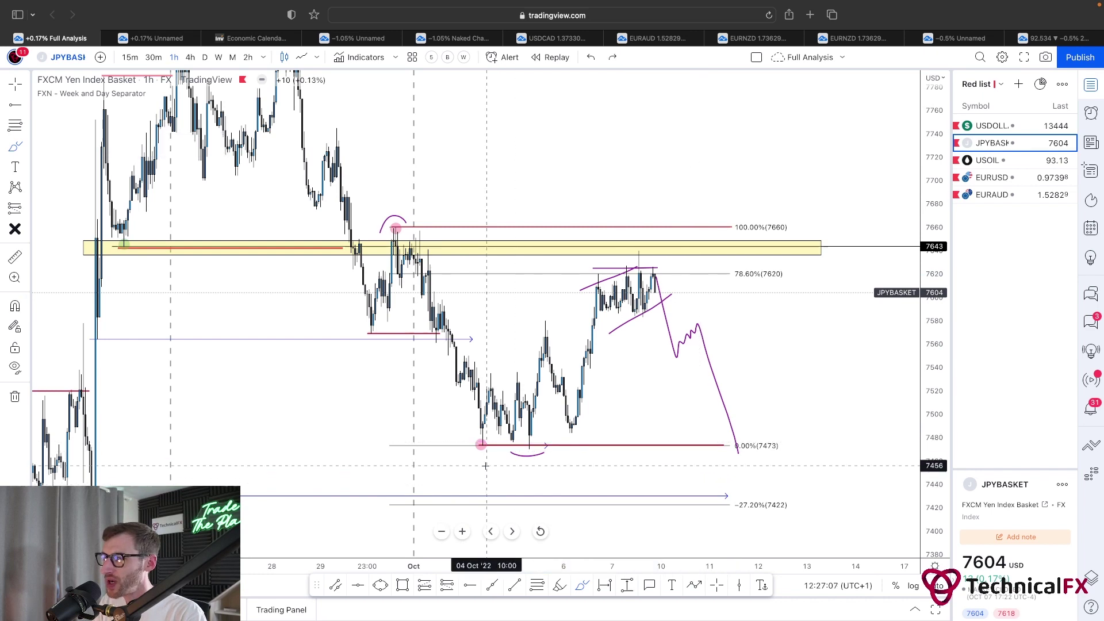
# Undo the projected zigzag, then circle the rising wedge top and arc the earlier swing high
pyautogui.moveTo(224, 411)
pyautogui.mouseDown()
pyautogui.moveTo(199, 475)
pyautogui.moveTo(151, 494)
pyautogui.mouseUp()
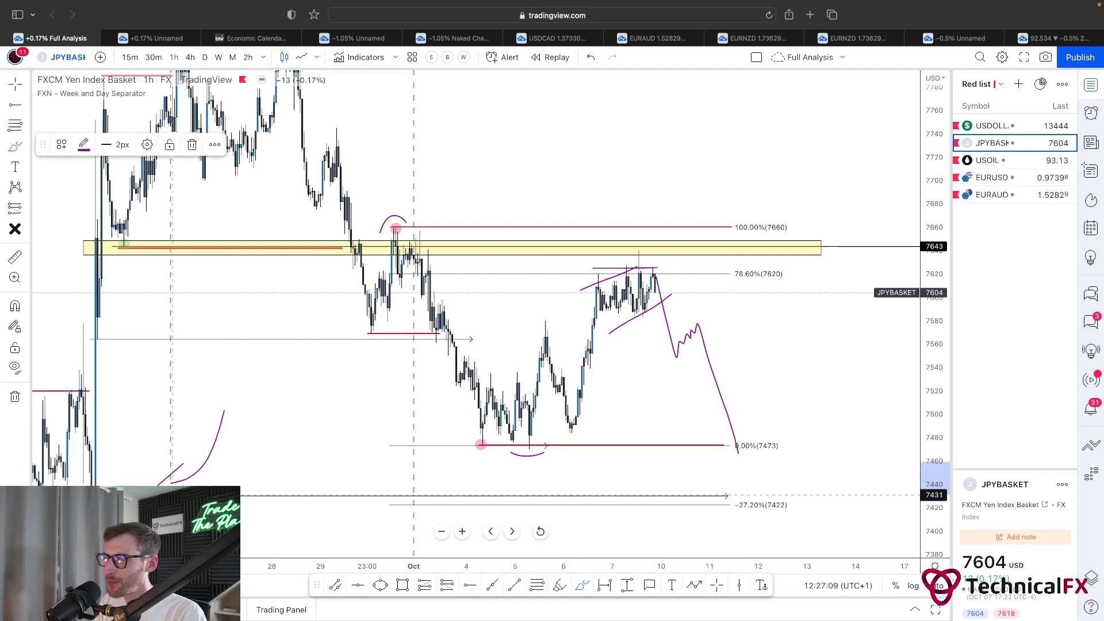
pyautogui.press('super+z')
pyautogui.press('super+z')
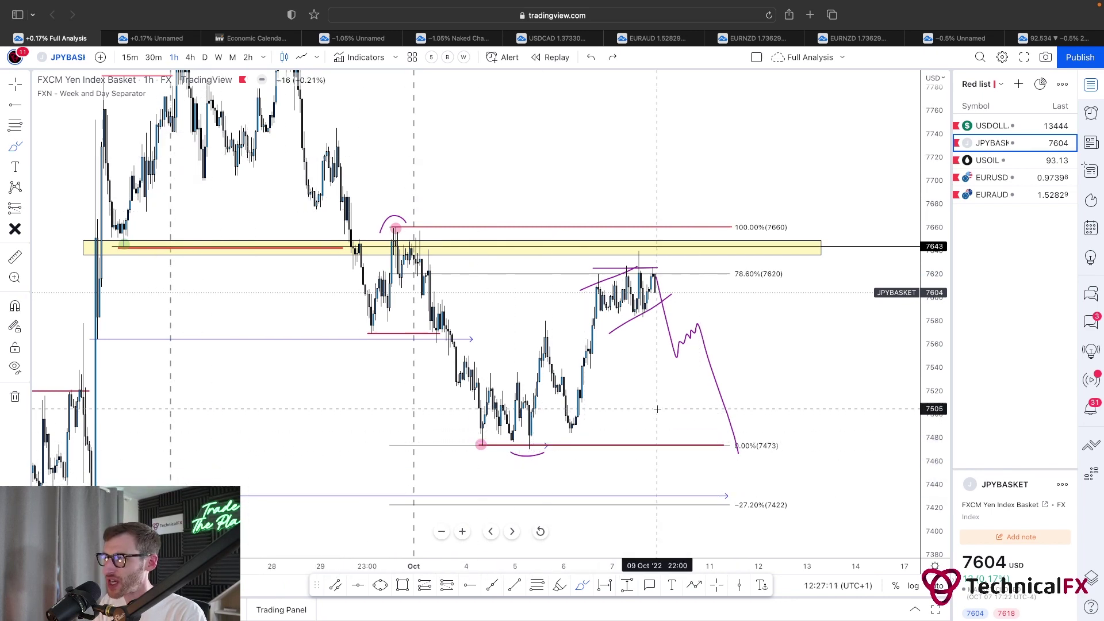
pyautogui.press('super+z')
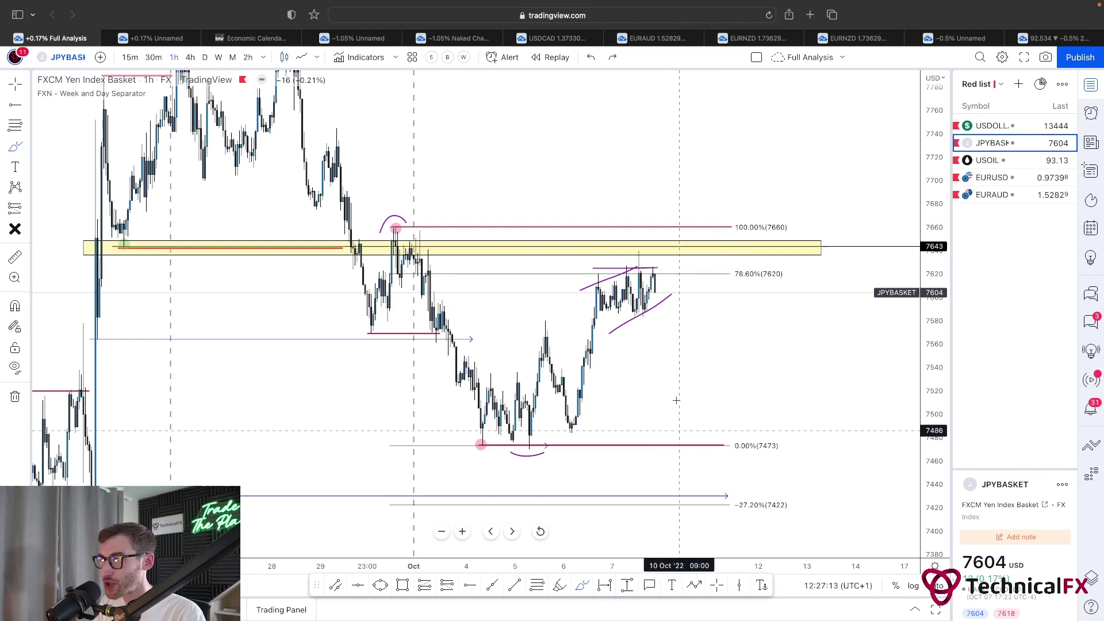
pyautogui.moveTo(693, 240)
pyautogui.mouseDown()
pyautogui.moveTo(617, 235)
pyautogui.moveTo(621, 269)
pyautogui.moveTo(693, 253)
pyautogui.moveTo(632, 240)
pyautogui.mouseUp()
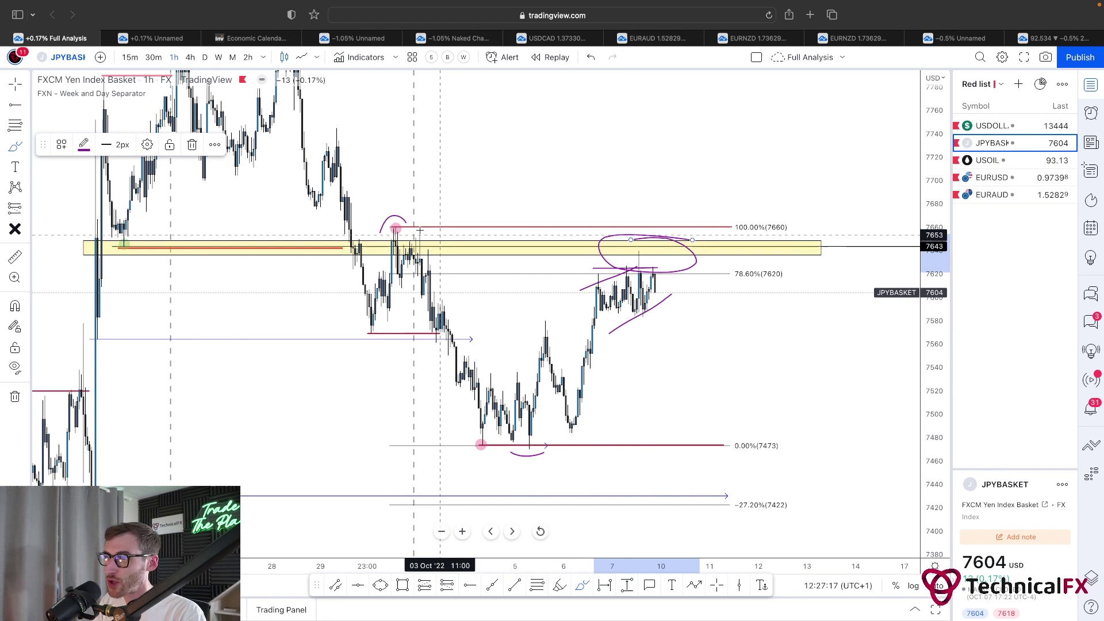
pyautogui.moveTo(389, 230); pyautogui.dragTo(418, 221)
# Undo the markings around the wedge top and nudge the JPYBASKET view
pyautogui.press('super+z')
pyautogui.press('super+z')
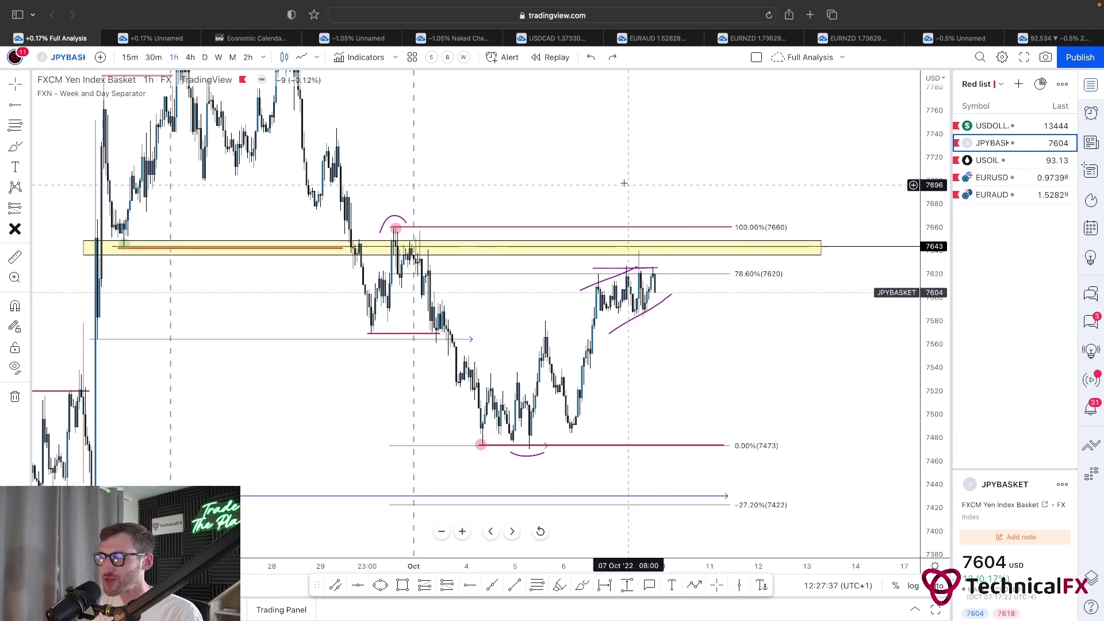
pyautogui.moveTo(625, 184); pyautogui.dragTo(620, 179)
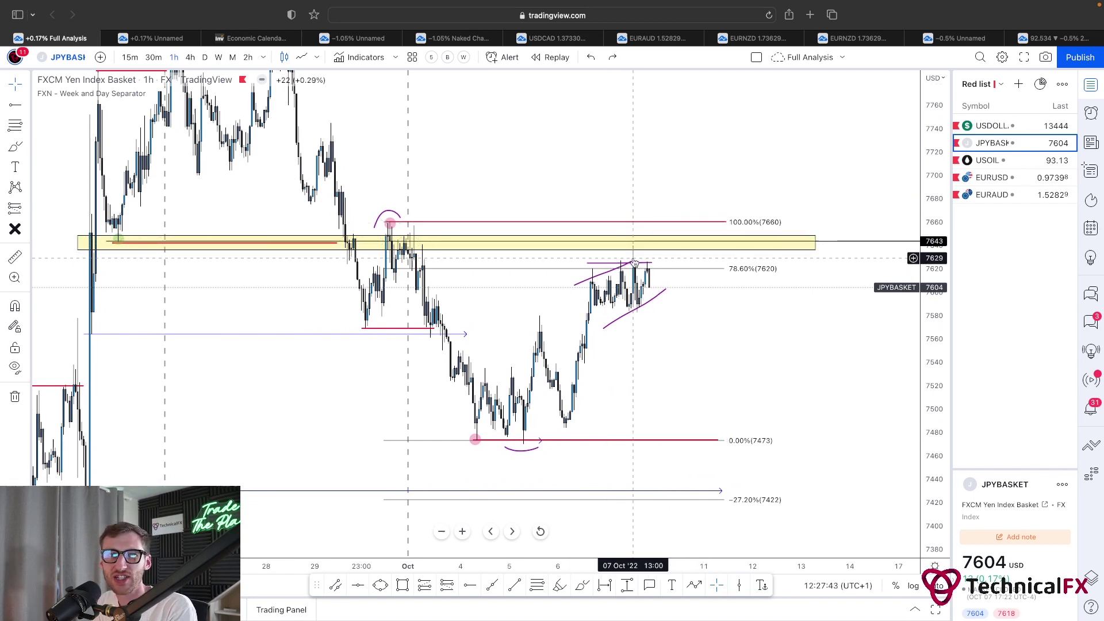
pyautogui.moveTo(681, 325); pyautogui.dragTo(688, 323)
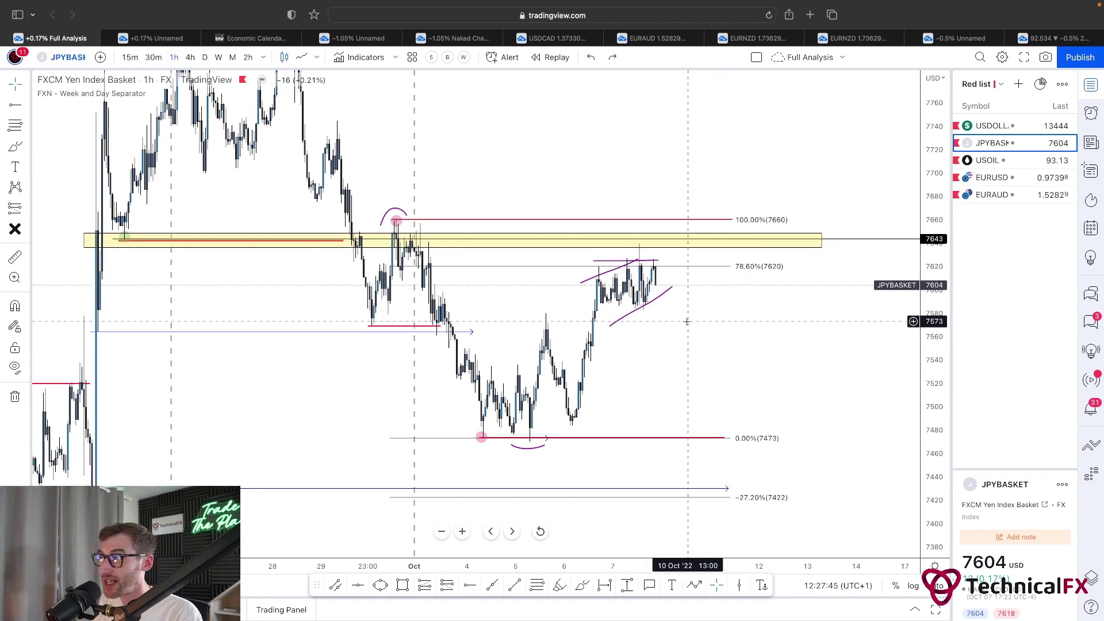
pyautogui.hscroll(1, 691, 323)
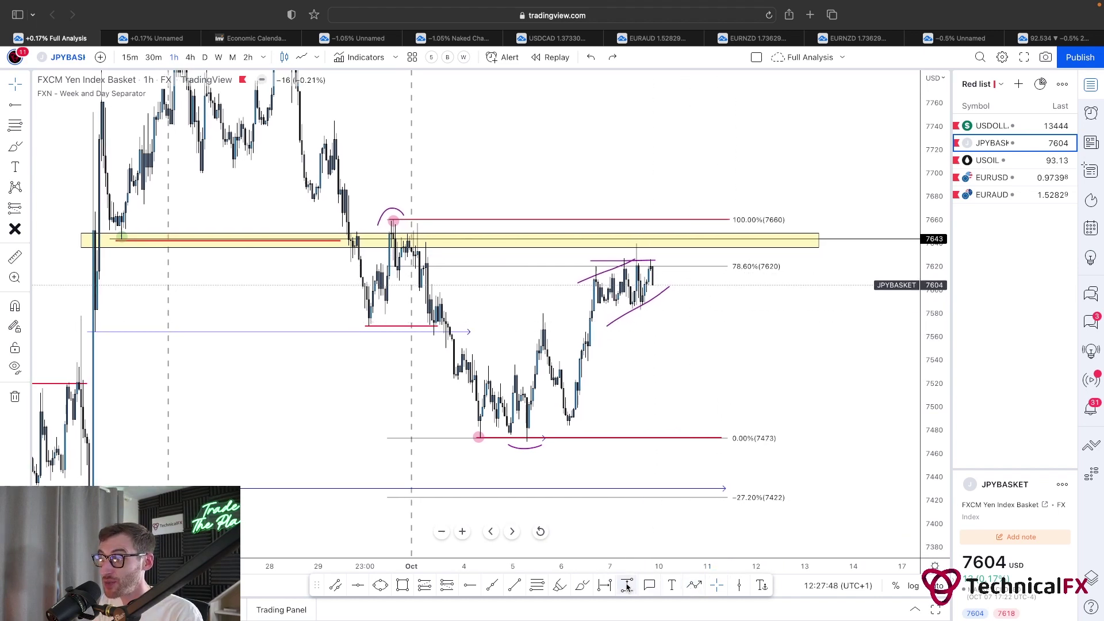
# Sketch and discard an upward arrow above the October highs, then load USOIL from the Red list
pyautogui.click(582, 585)
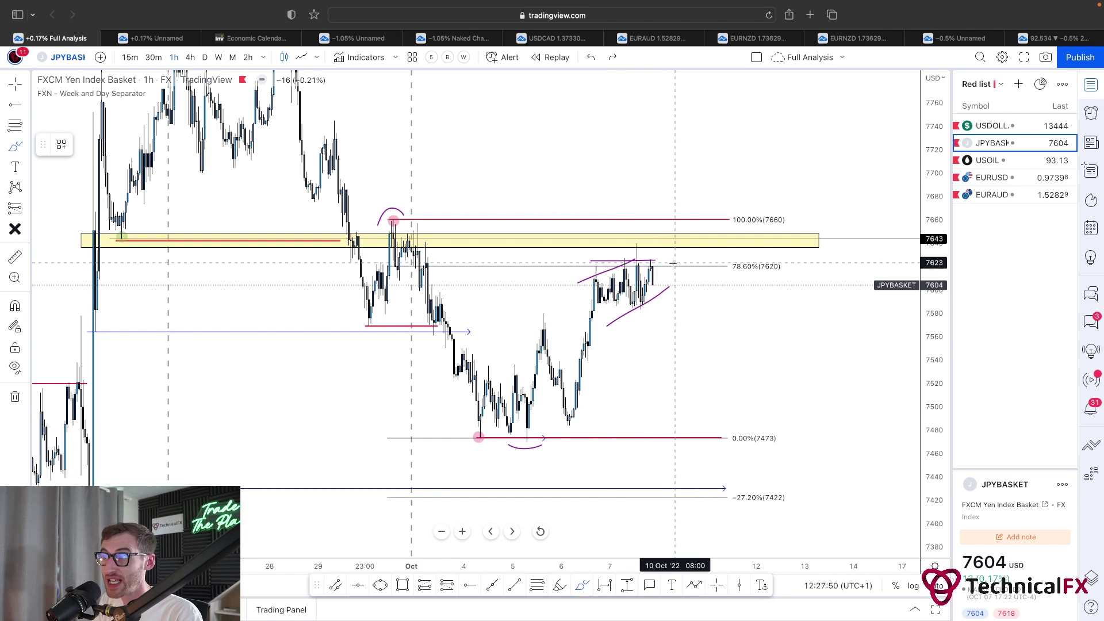
pyautogui.moveTo(465, 193)
pyautogui.mouseDown()
pyautogui.moveTo(528, 146)
pyautogui.moveTo(476, 203)
pyautogui.mouseUp()
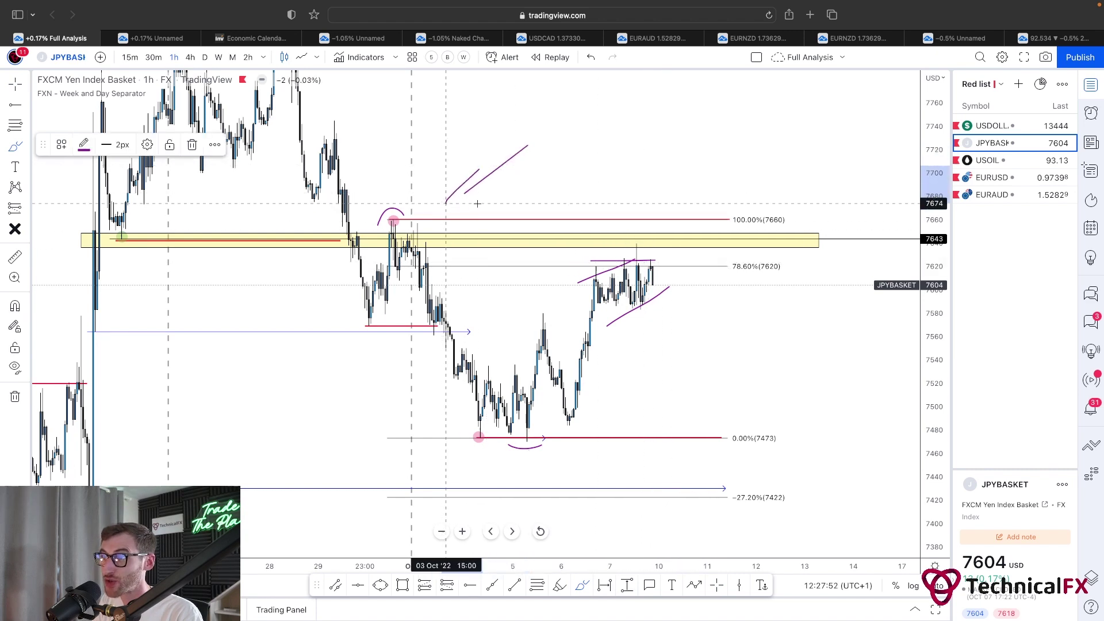
pyautogui.press('super+z')
pyautogui.moveTo(580, 180); pyautogui.dragTo(606, 193)
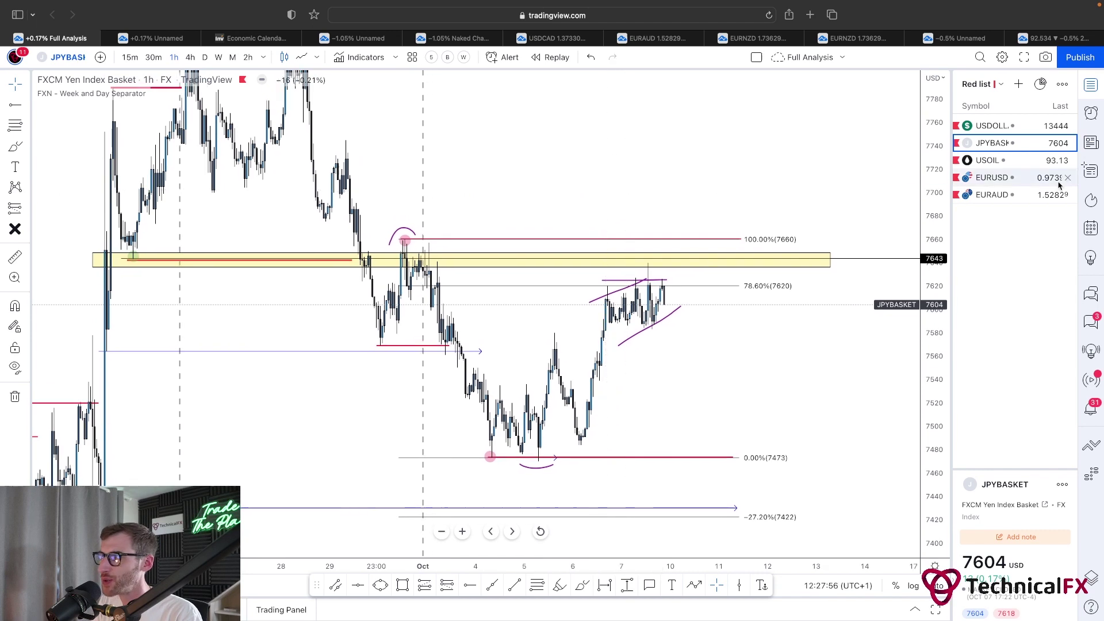
pyautogui.click(999, 161)
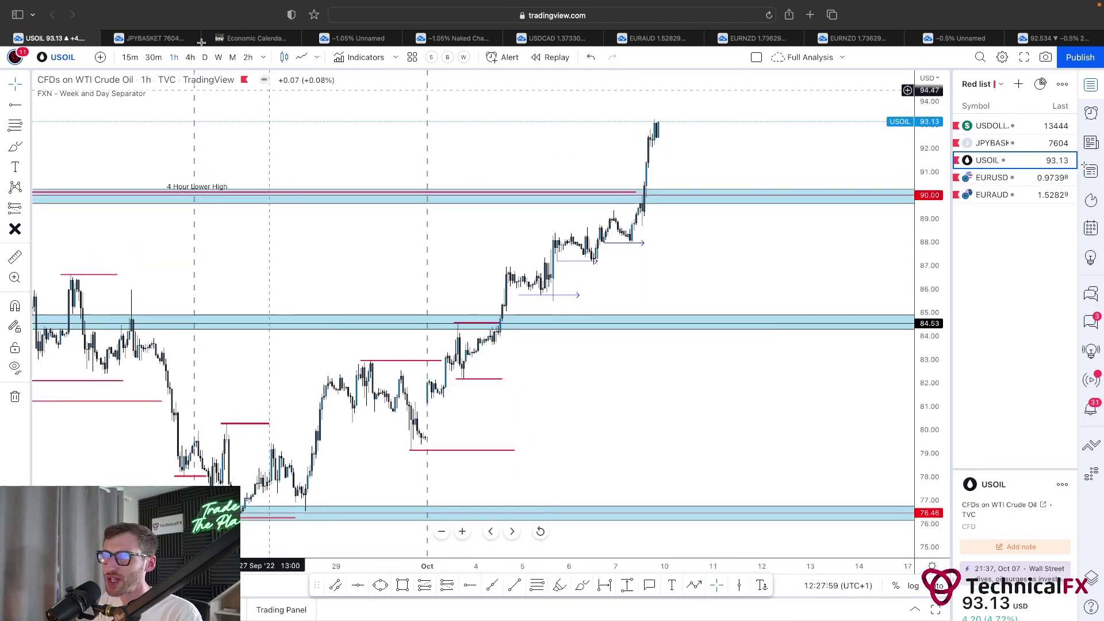
# Load USOIL in the second chart tab on weekly candles, reset it and zoom into 2021–2023
pyautogui.click(182, 39)
pyautogui.click(1009, 166)
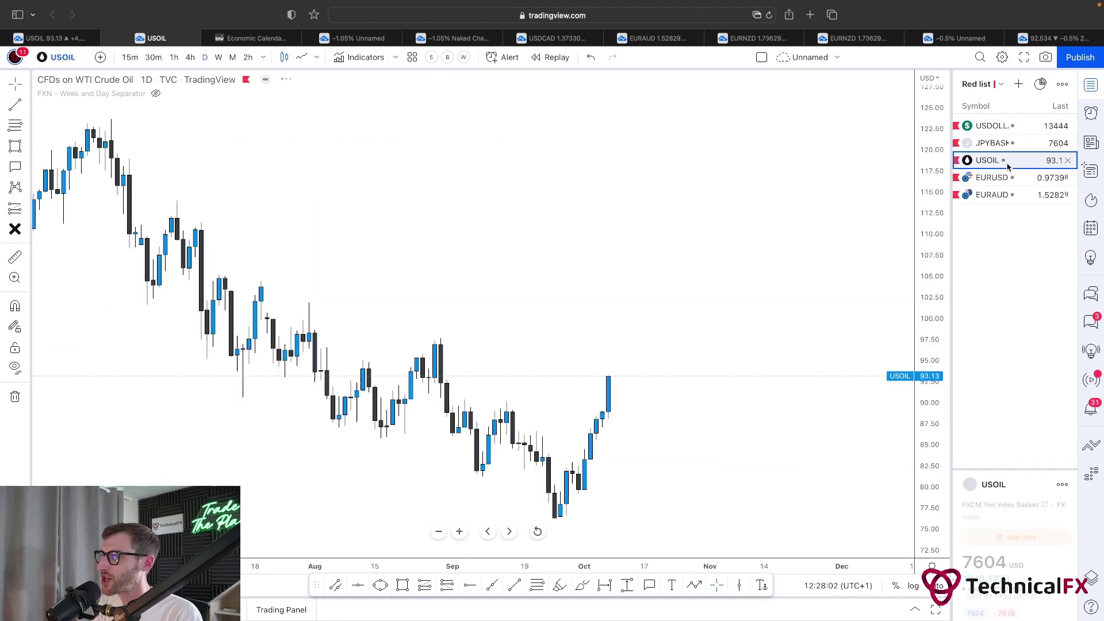
pyautogui.click(218, 57)
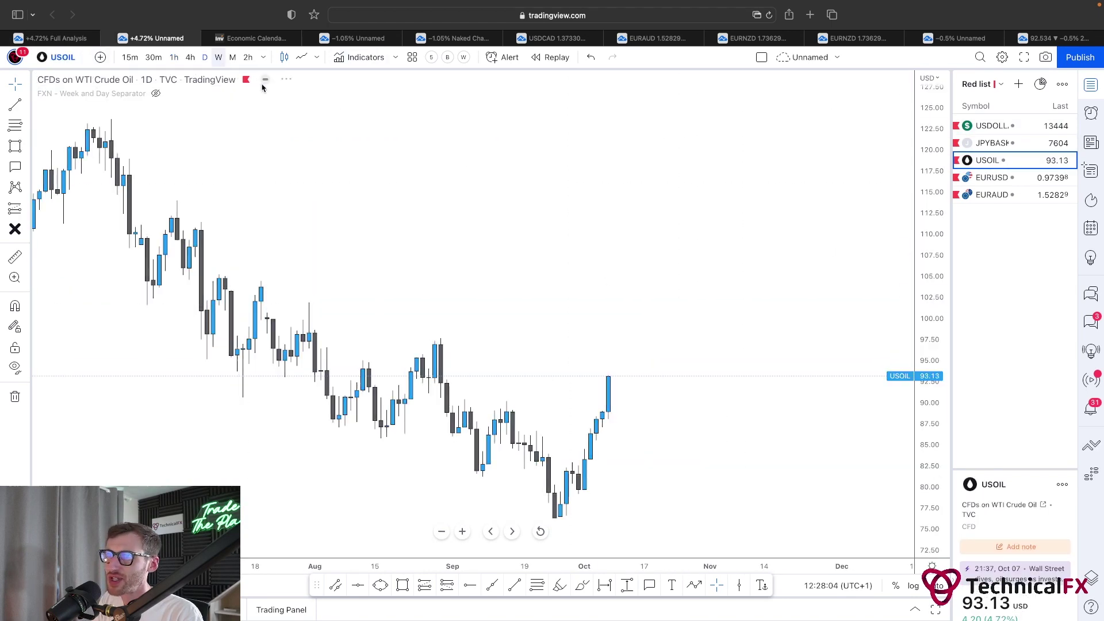
pyautogui.rightClick(663, 223)
pyautogui.click(746, 242)
pyautogui.hscroll(5, 572, 313)
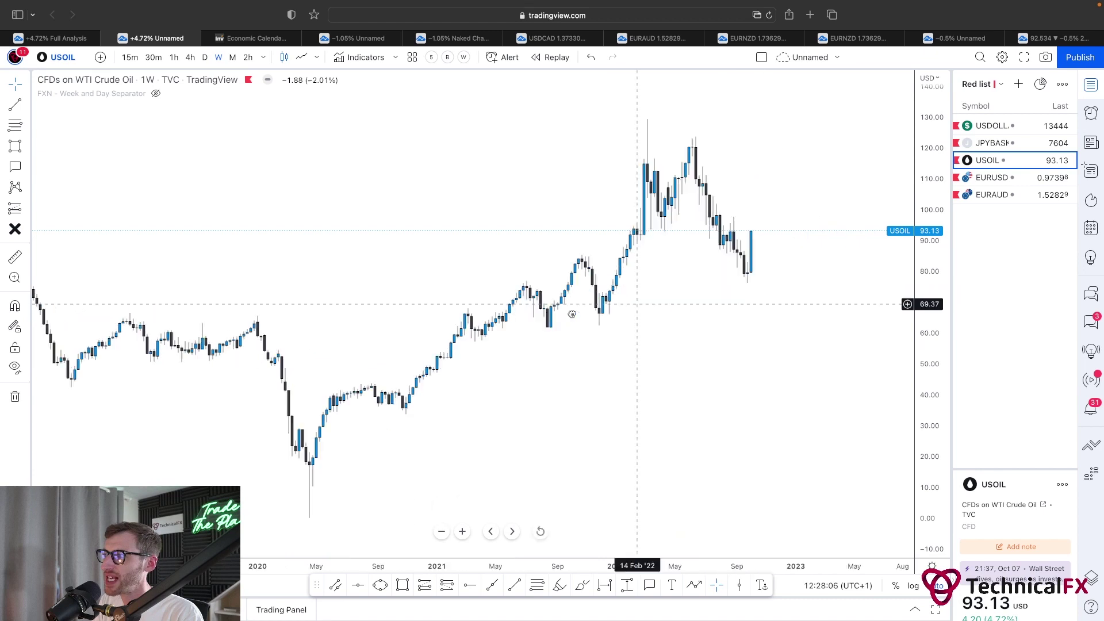
pyautogui.scroll(5, 850, 320)
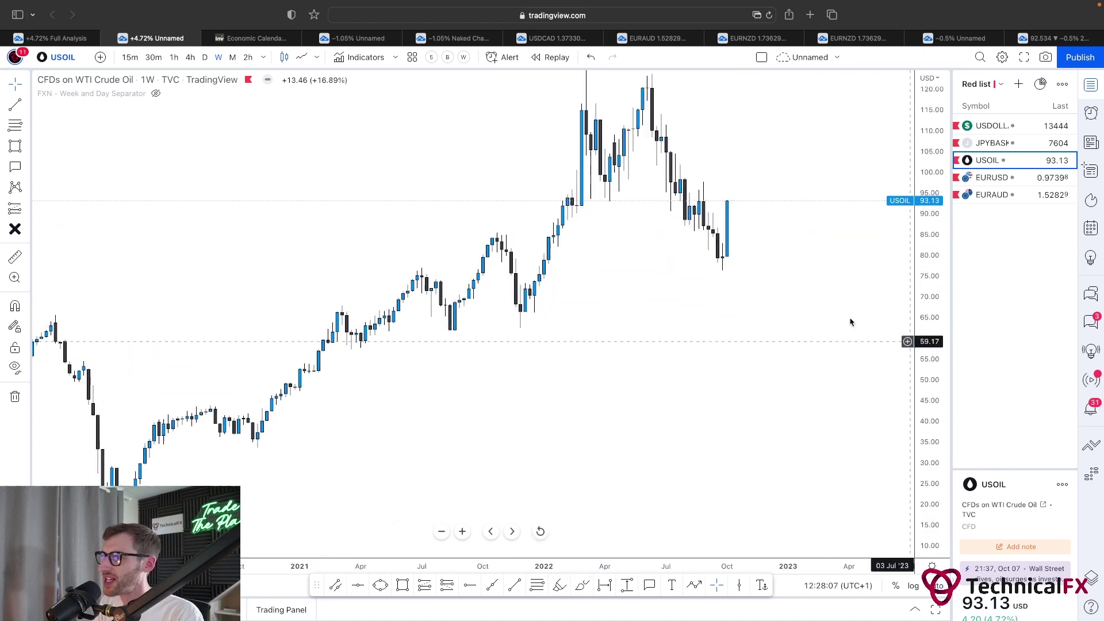
pyautogui.moveTo(654, 365); pyautogui.dragTo(669, 368)
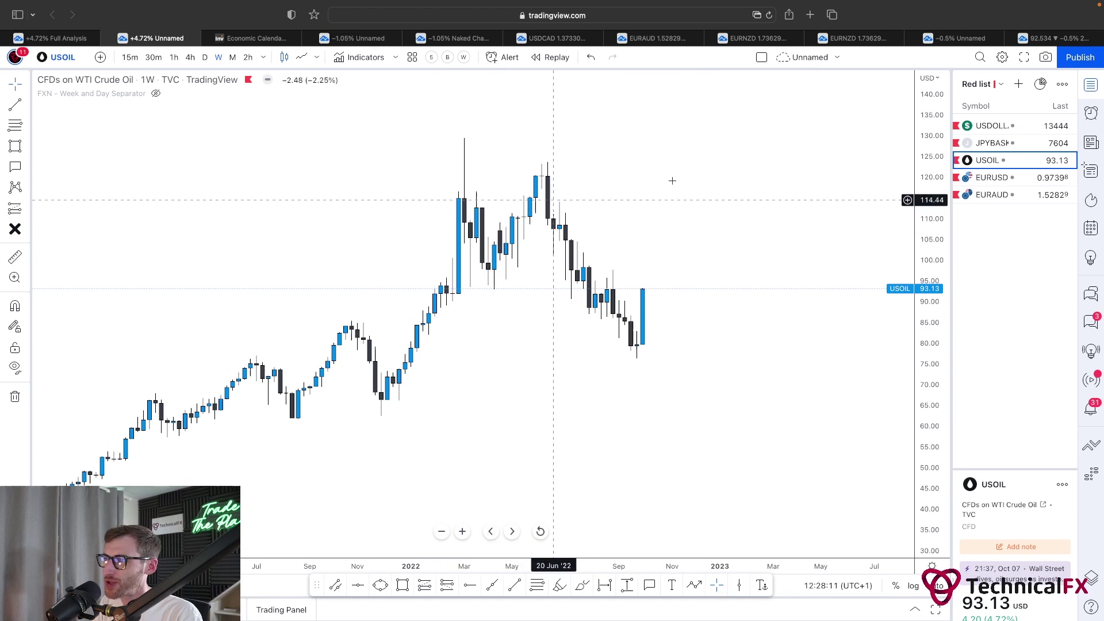
# Mark the December 2021 low and March 2022 high with pink highlighter dots
pyautogui.click(582, 586)
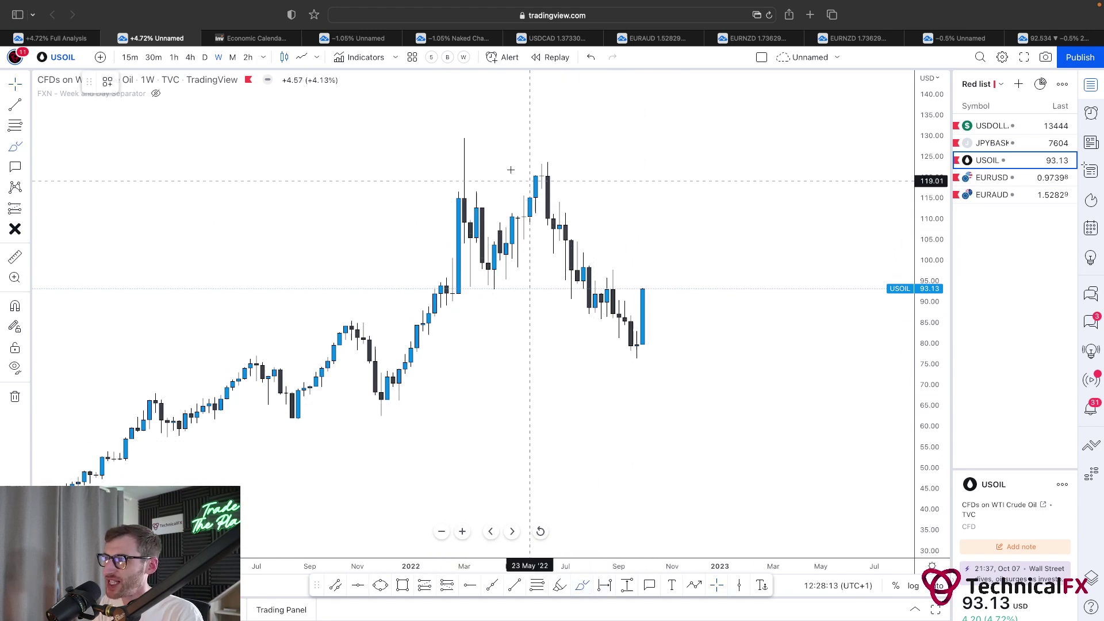
pyautogui.moveTo(443, 163); pyautogui.dragTo(583, 159)
pyautogui.press('super+z')
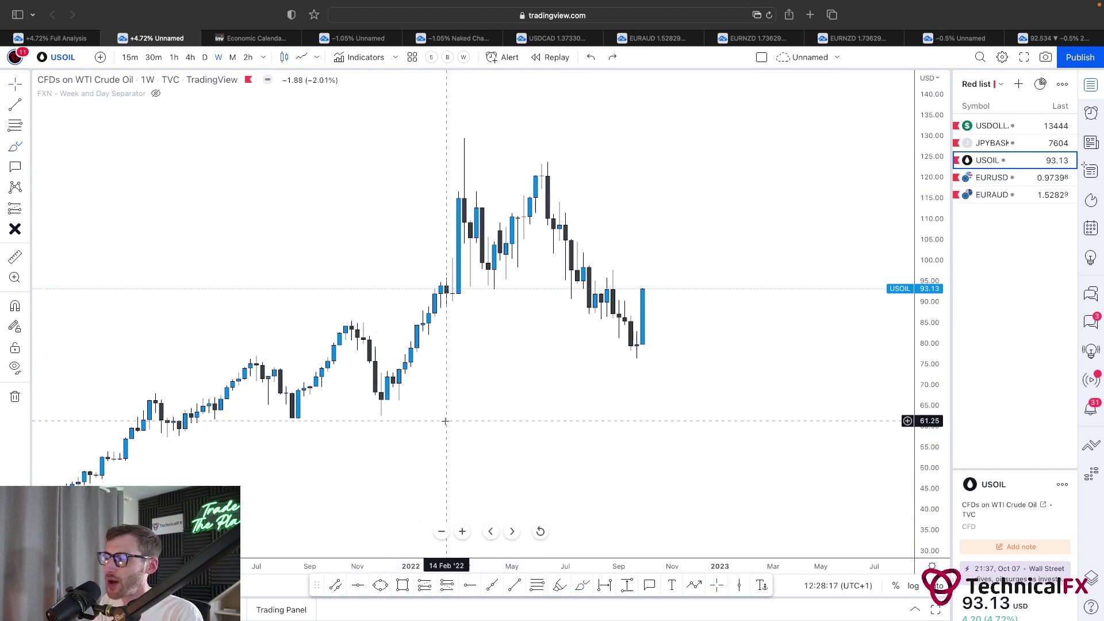
pyautogui.click(560, 586)
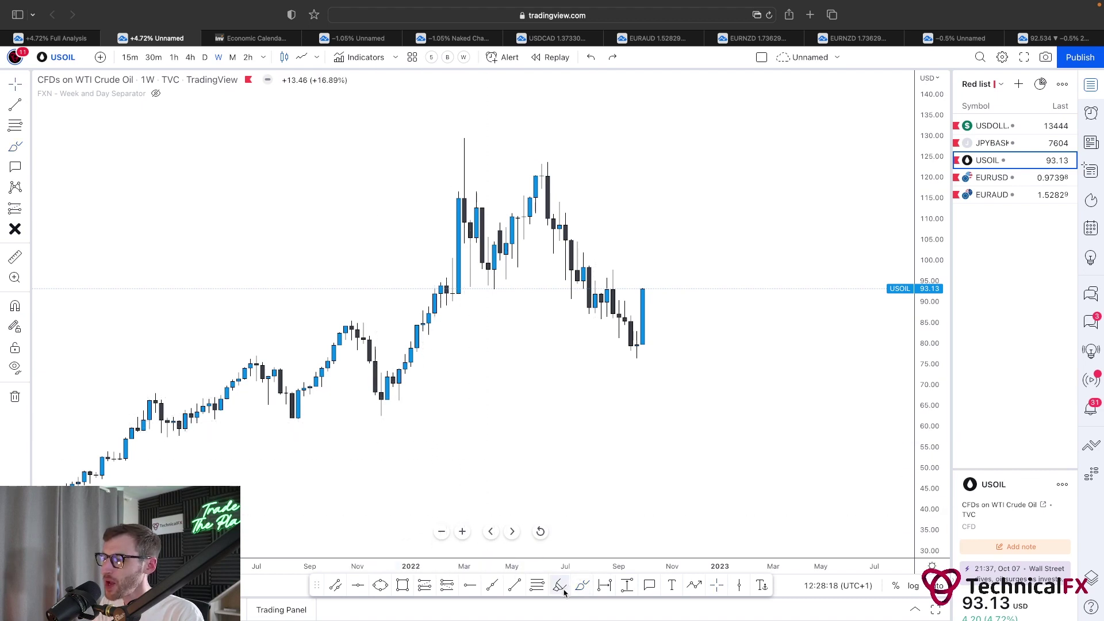
pyautogui.click(381, 415)
pyautogui.click(464, 132)
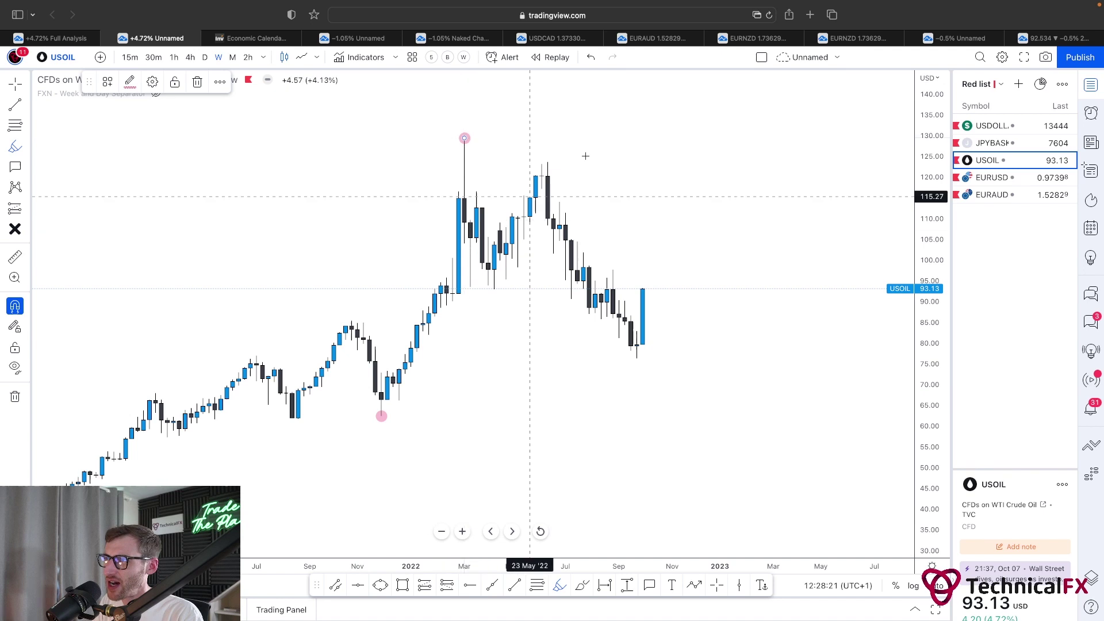
pyautogui.click(536, 585)
# Draw a Fibonacci retracement from the 62.46 low to the 129.26 high
pyautogui.click(381, 416)
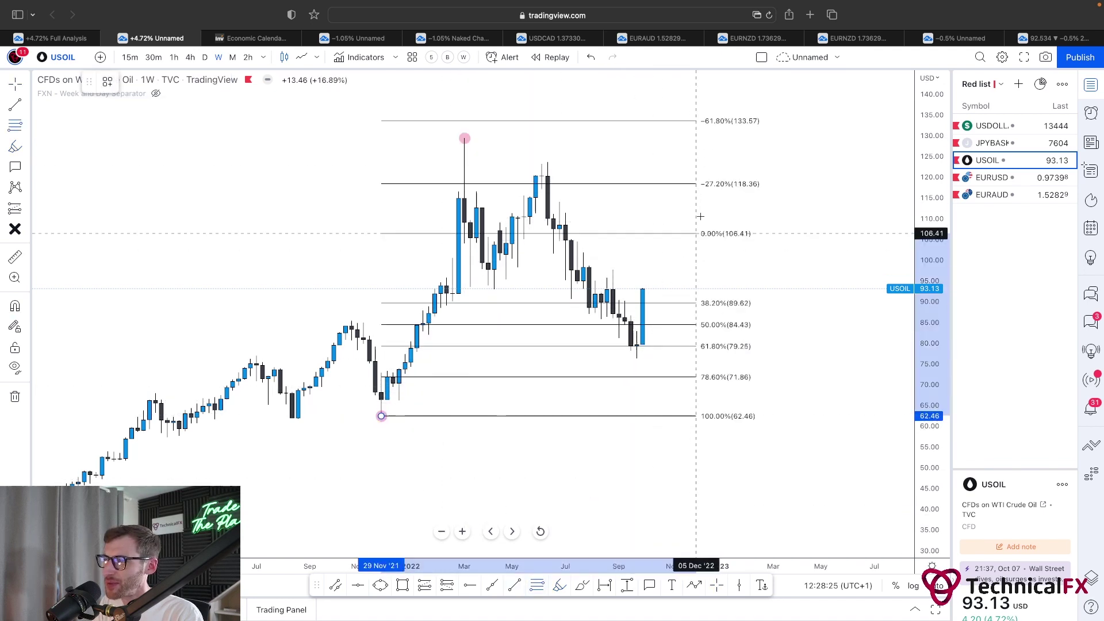
pyautogui.click(731, 139)
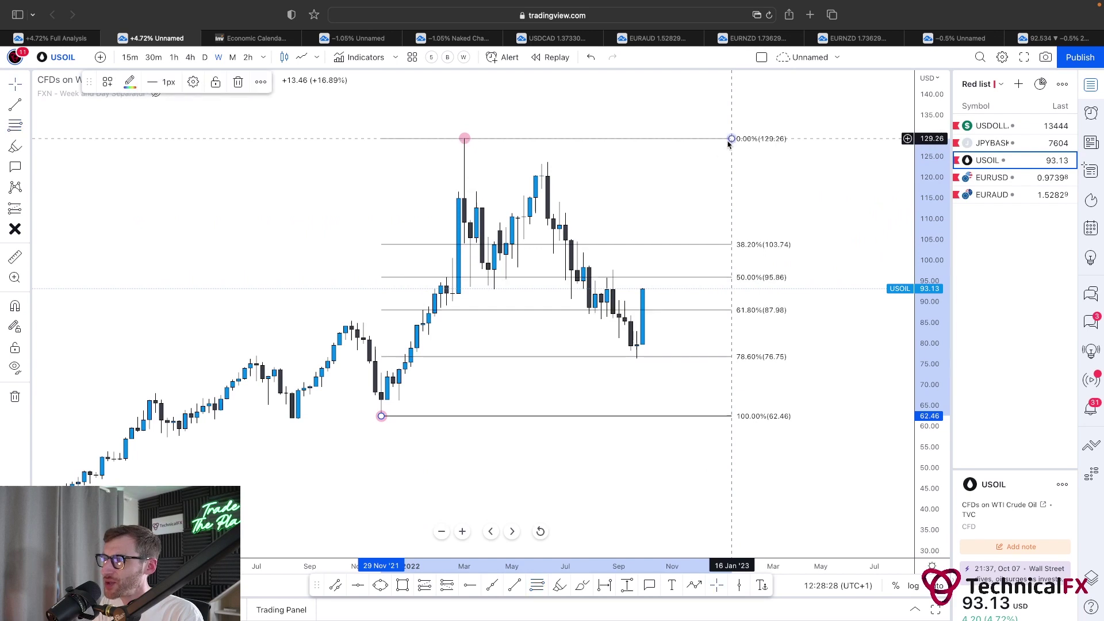
pyautogui.moveTo(623, 181); pyautogui.dragTo(615, 196)
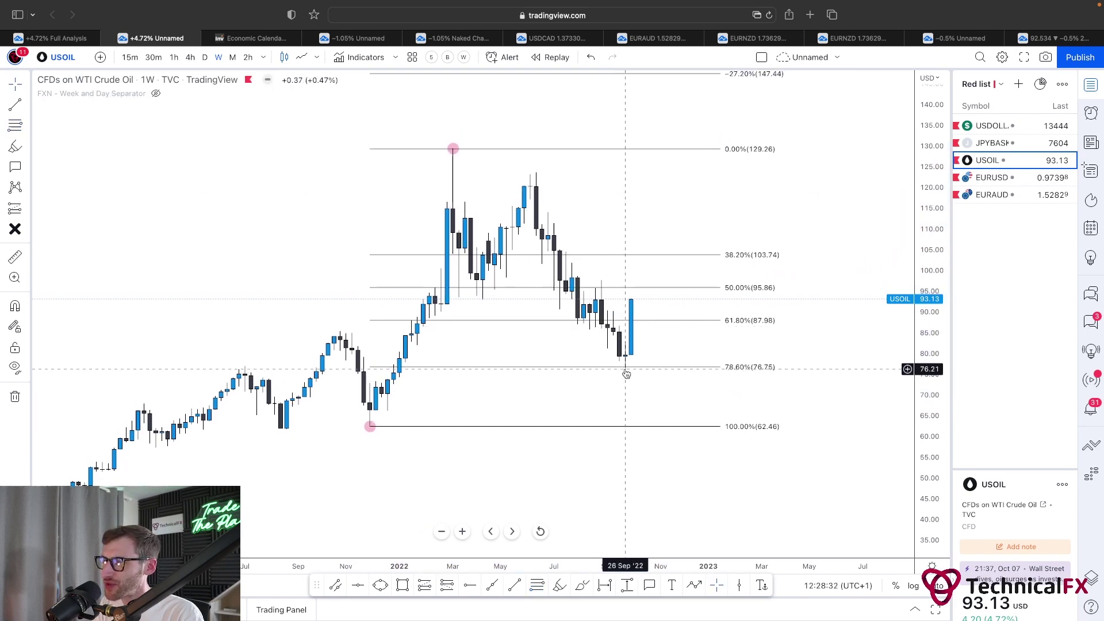
# Add horizontal levels at 76.75 and about 81 under the recent weekly low
pyautogui.click(515, 586)
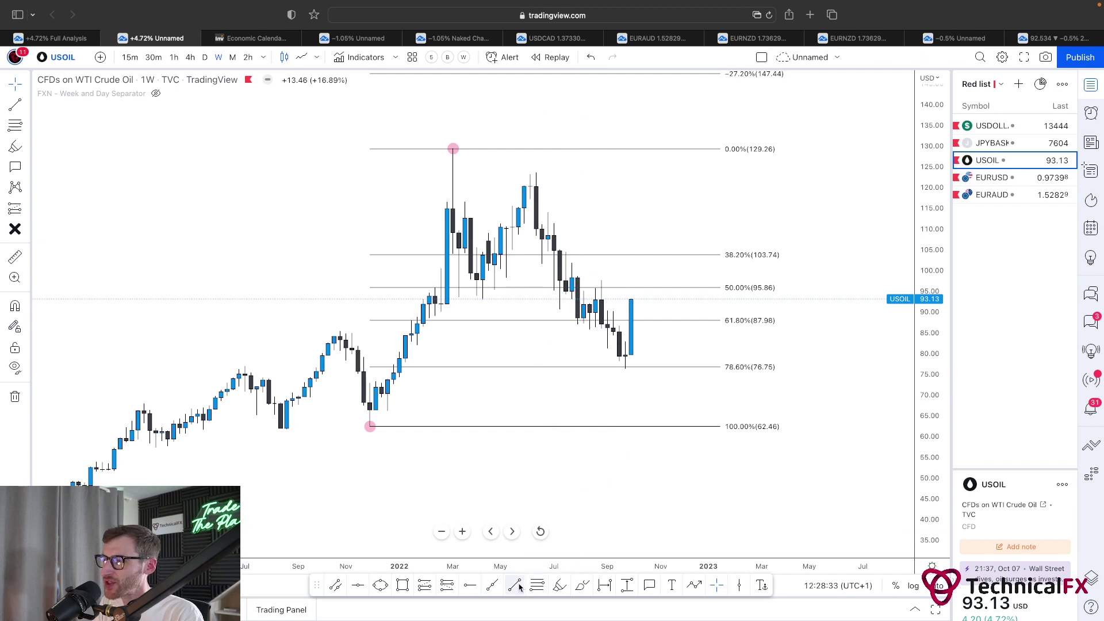
pyautogui.click(382, 364)
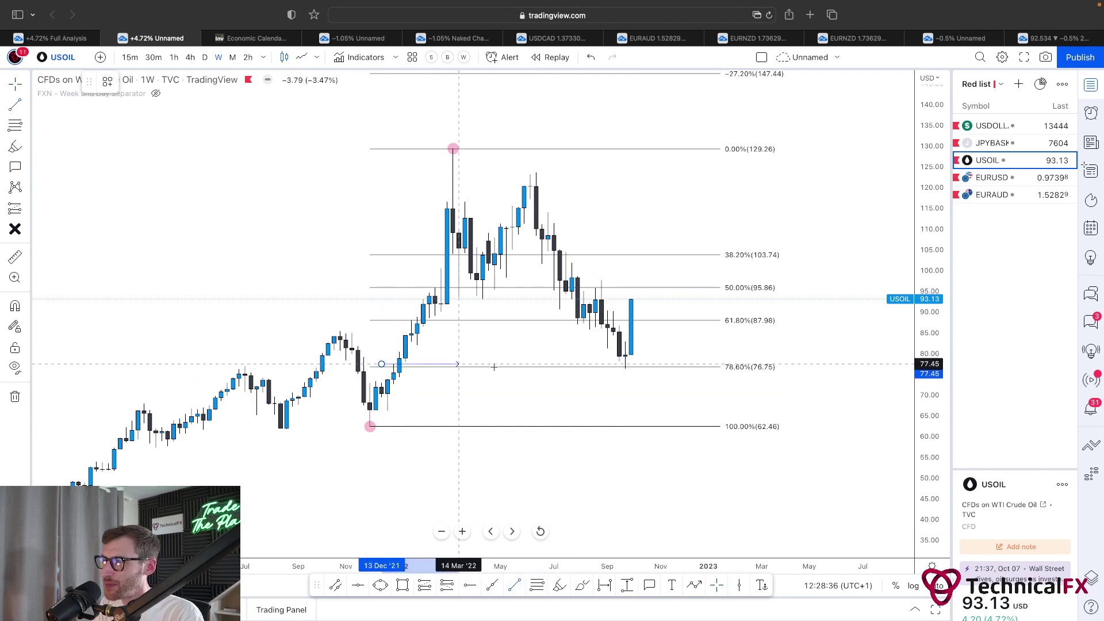
pyautogui.click(655, 364)
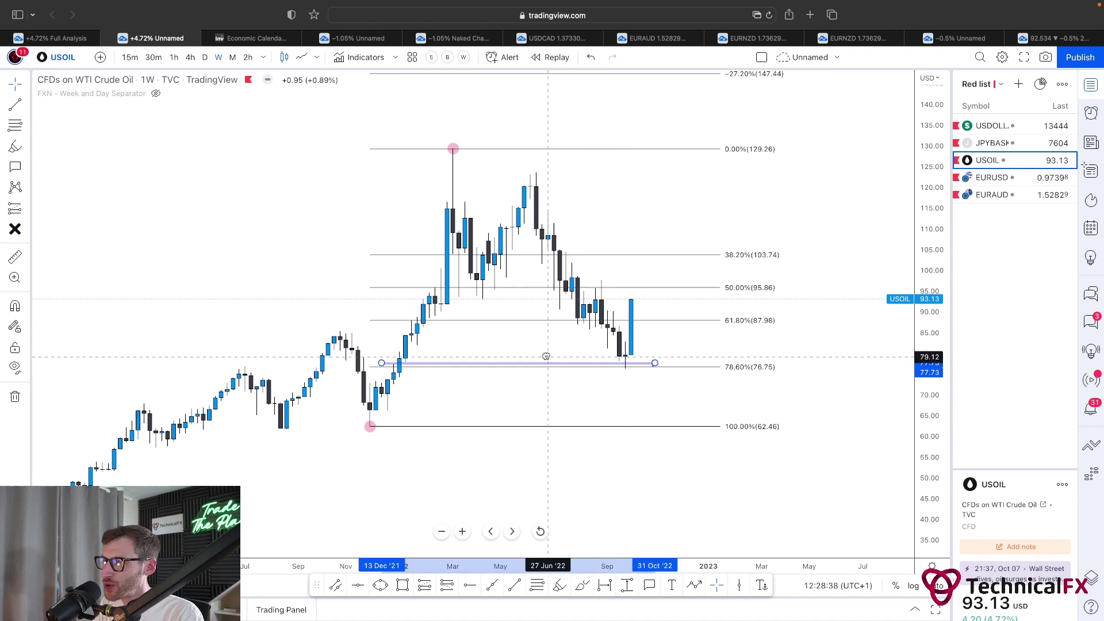
pyautogui.moveTo(545, 364); pyautogui.dragTo(547, 349)
pyautogui.click(581, 409)
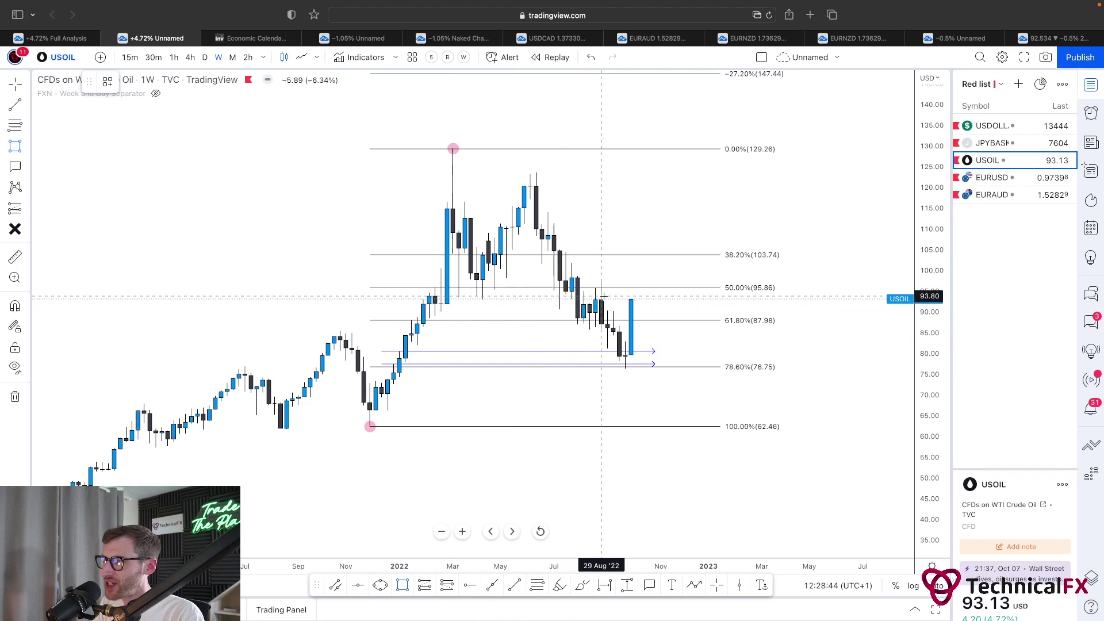
# Draw and undo a yellow box over recent candles, then delete the Fibonacci retracement
pyautogui.moveTo(601, 296); pyautogui.dragTo(643, 371)
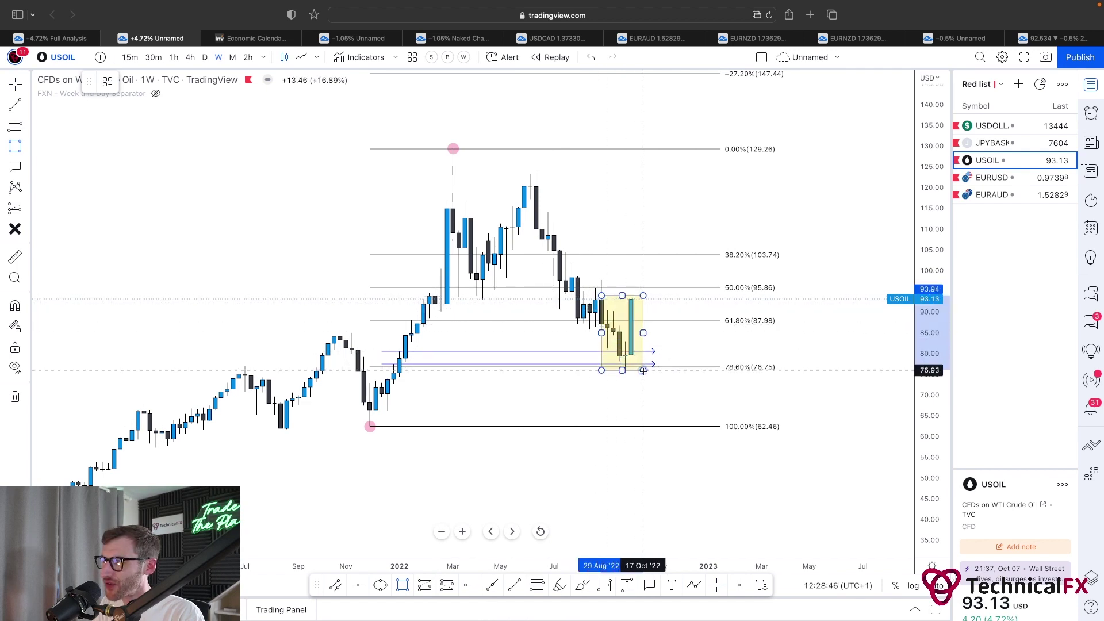
pyautogui.click(658, 399)
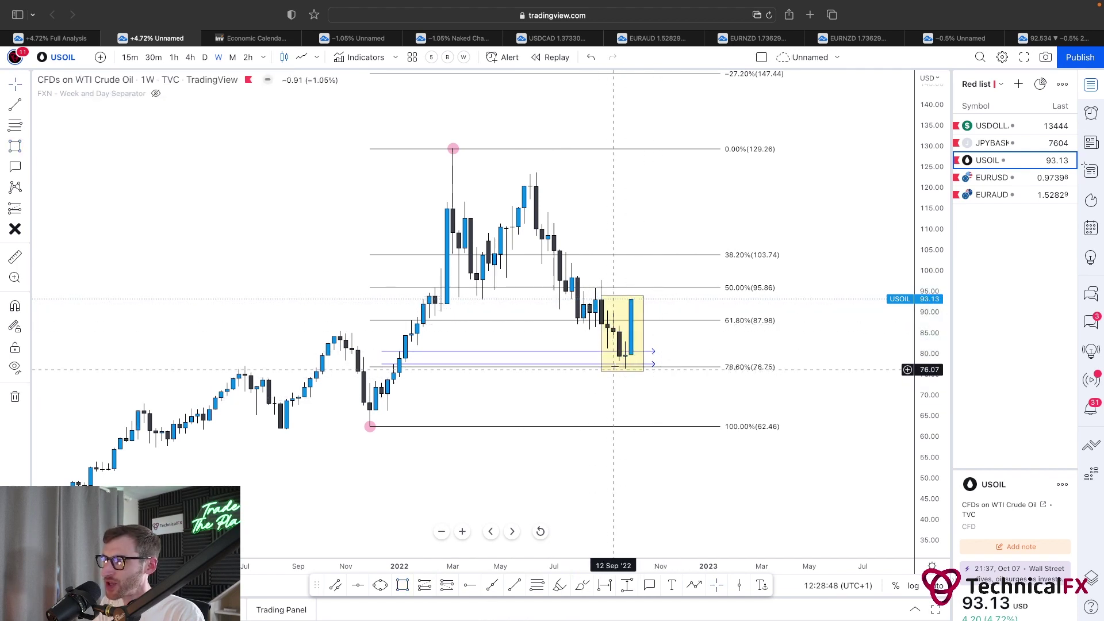
pyautogui.press('super+z')
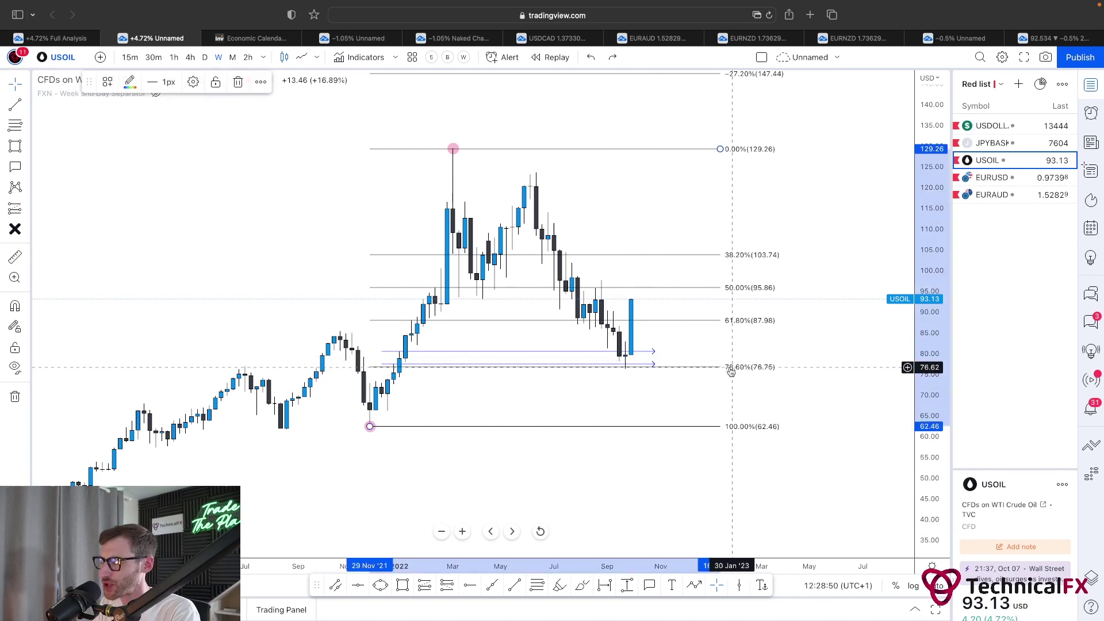
pyautogui.press('Delete')
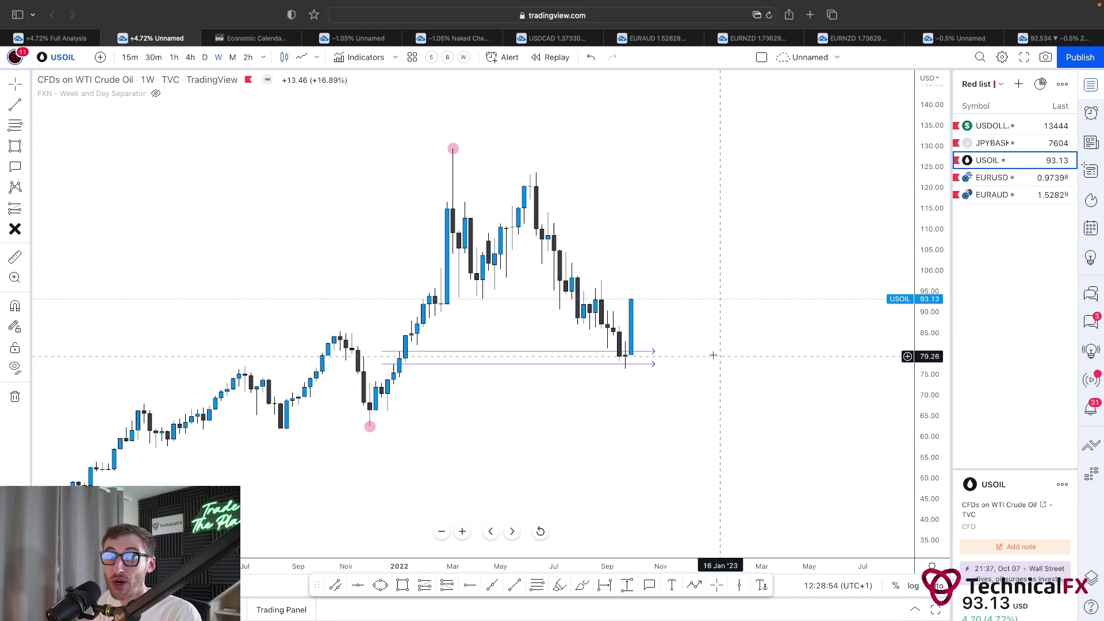
pyautogui.click(205, 60)
pyautogui.scroll(-5, 424, 271)
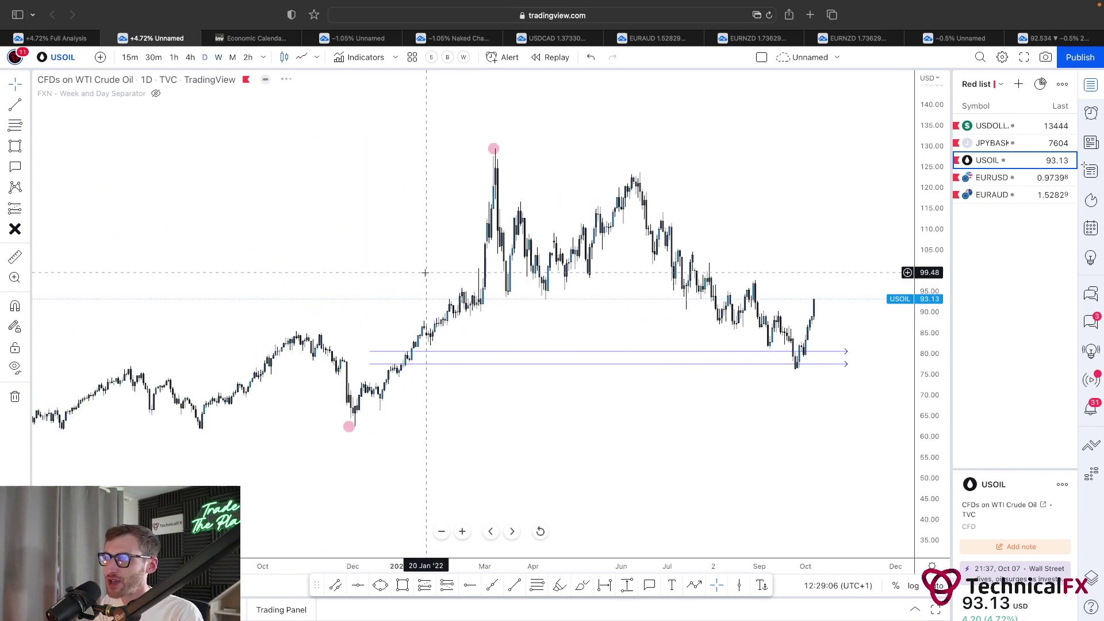
pyautogui.hscroll(5, 493, 316)
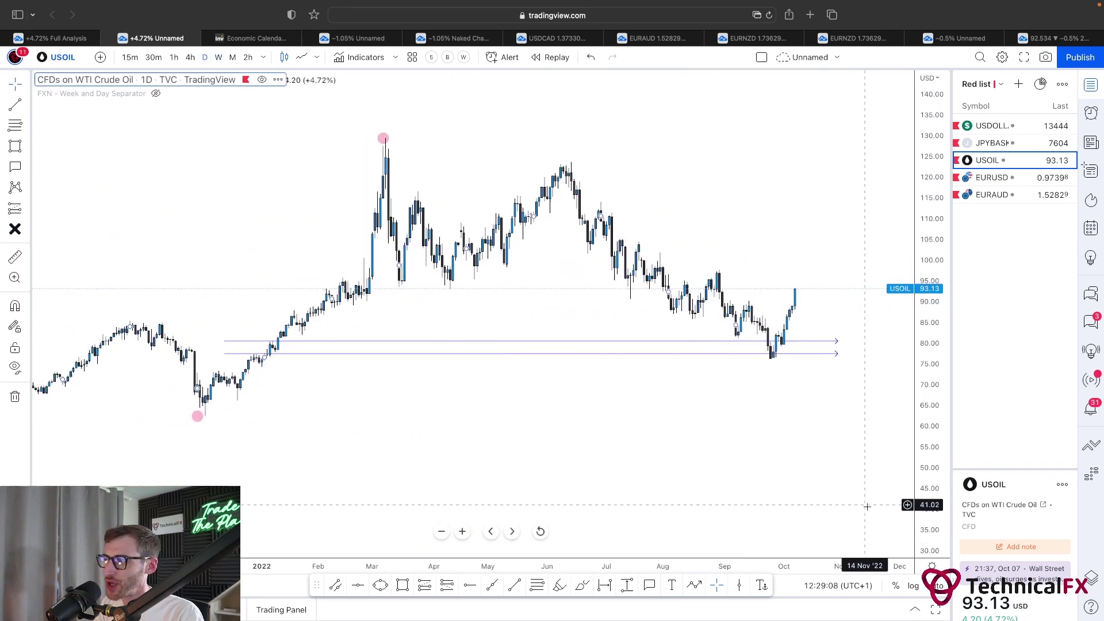
pyautogui.moveTo(933, 497); pyautogui.dragTo(926, 464)
pyautogui.moveTo(656, 463); pyautogui.dragTo(677, 481)
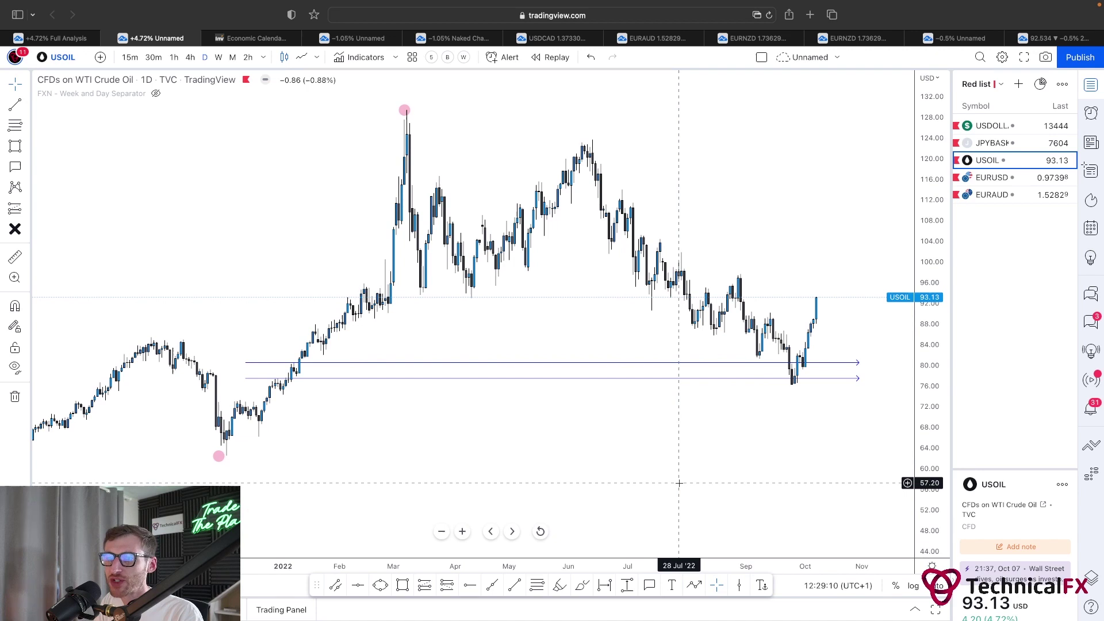
pyautogui.click(558, 586)
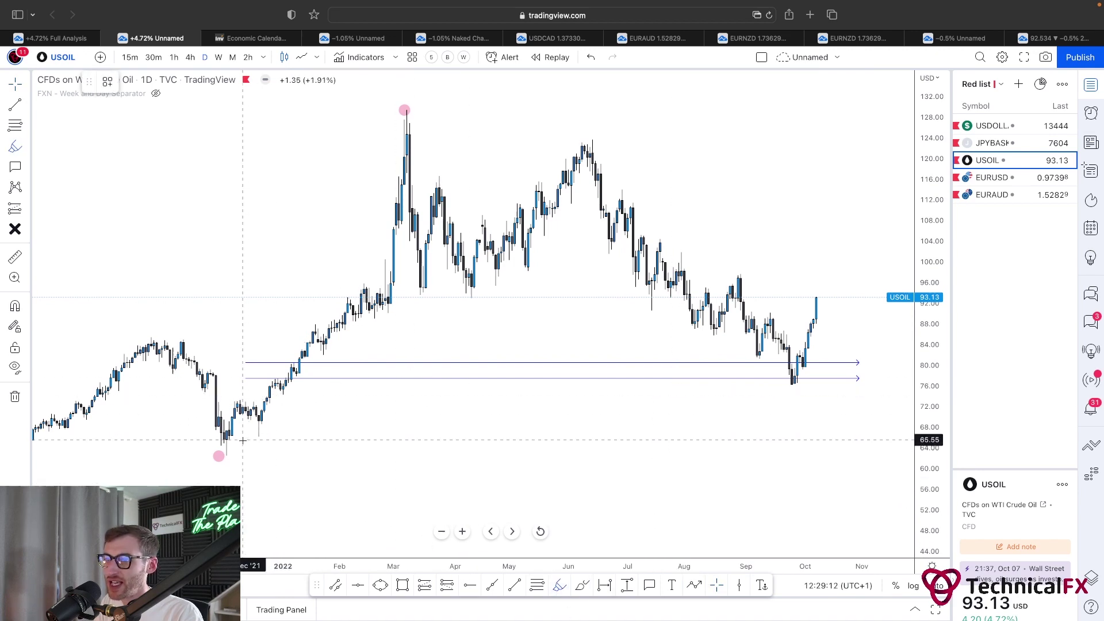
pyautogui.moveTo(218, 456); pyautogui.dragTo(397, 112)
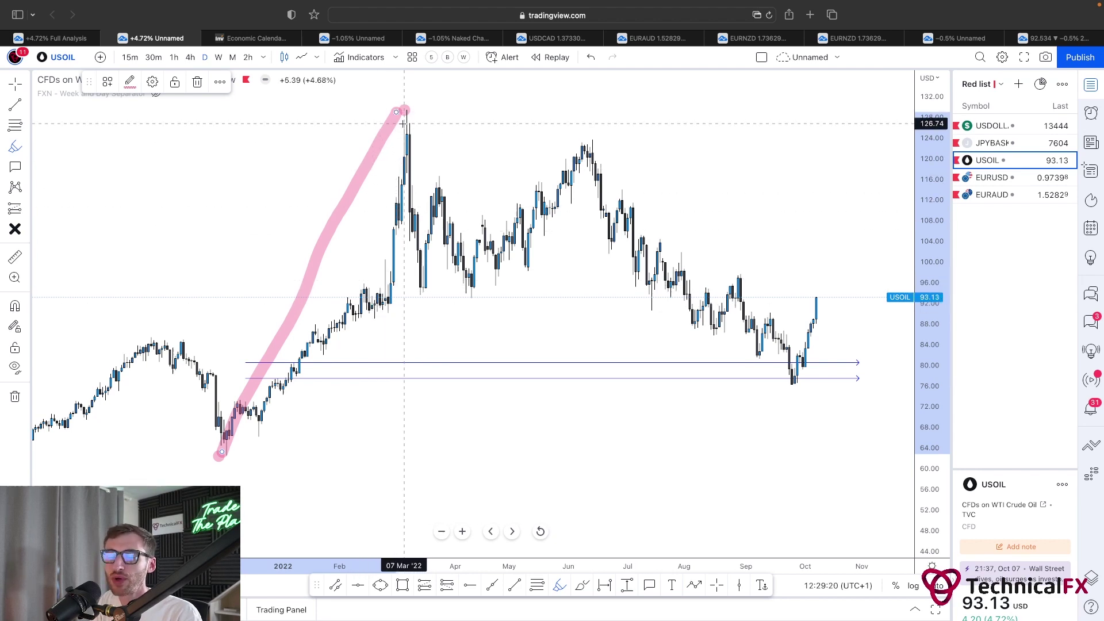
pyautogui.press('super+z')
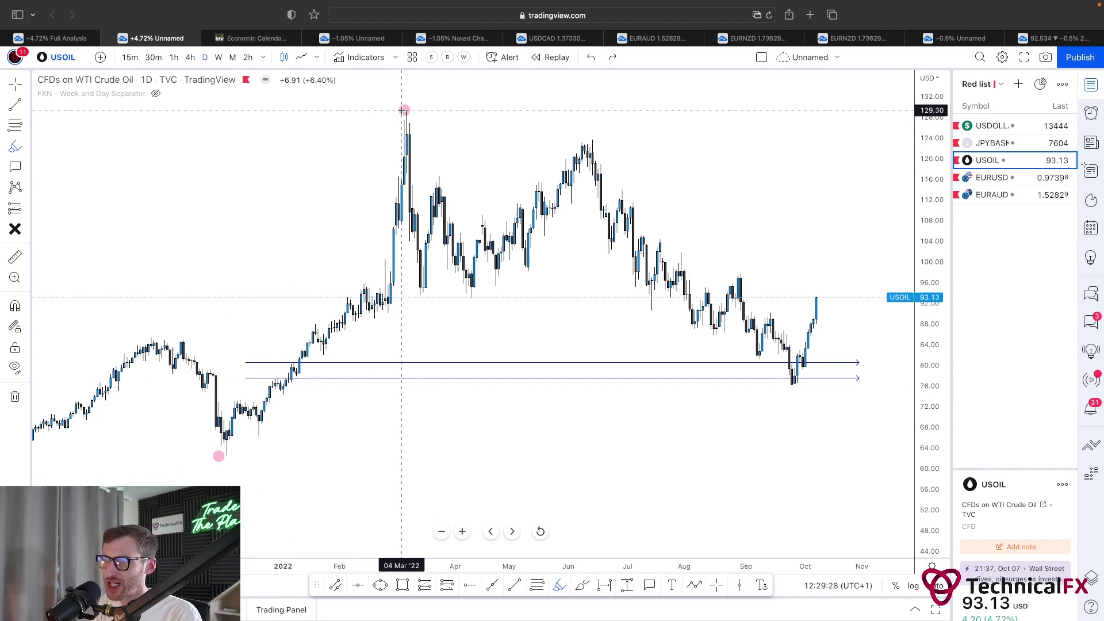
pyautogui.hscroll(3, 564, 175)
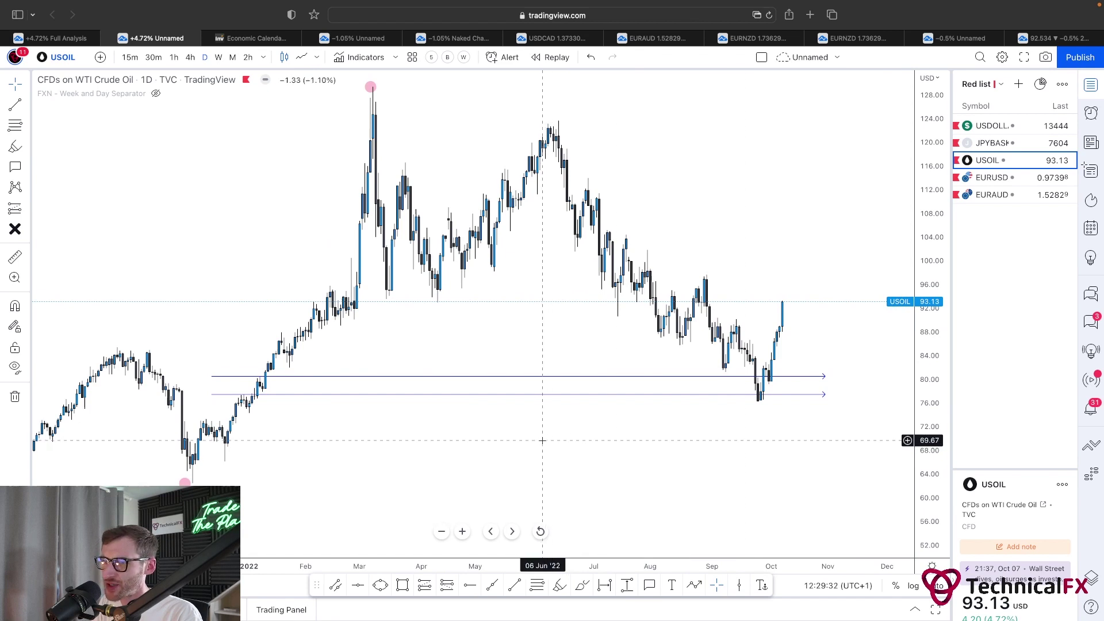
pyautogui.click(582, 585)
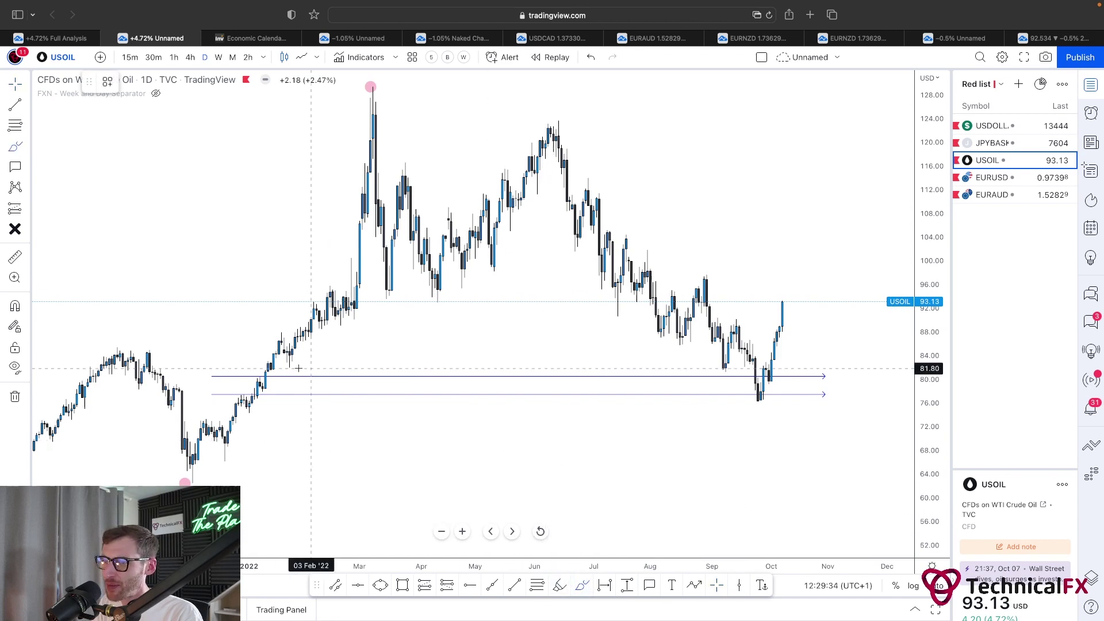
pyautogui.moveTo(279, 374)
pyautogui.mouseDown()
pyautogui.moveTo(254, 379)
pyautogui.moveTo(278, 373)
pyautogui.mouseUp()
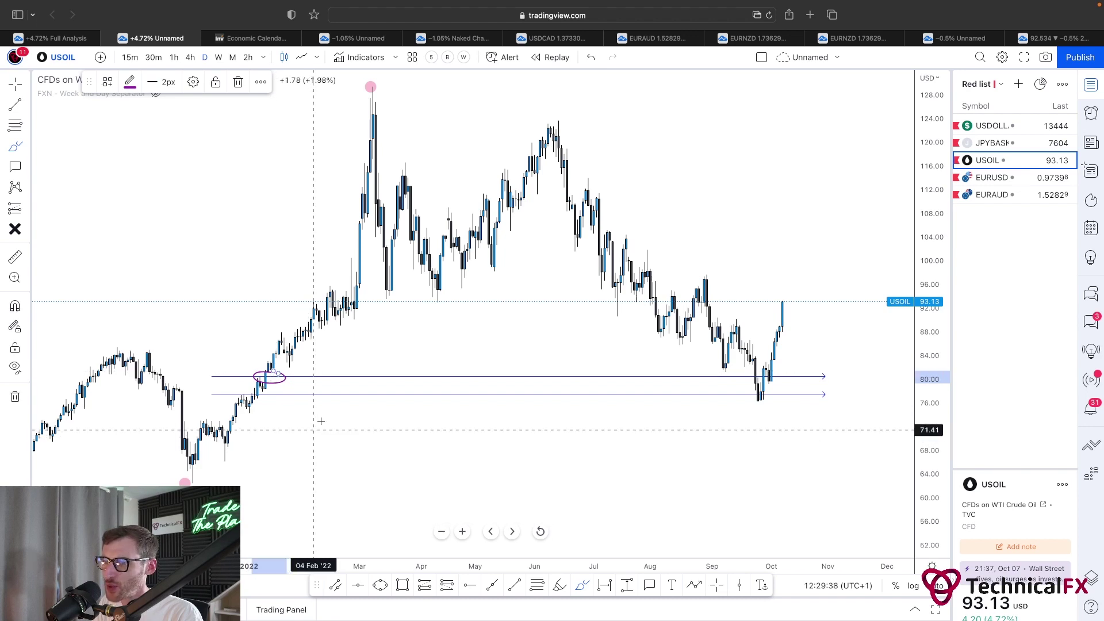
pyautogui.press('super+z')
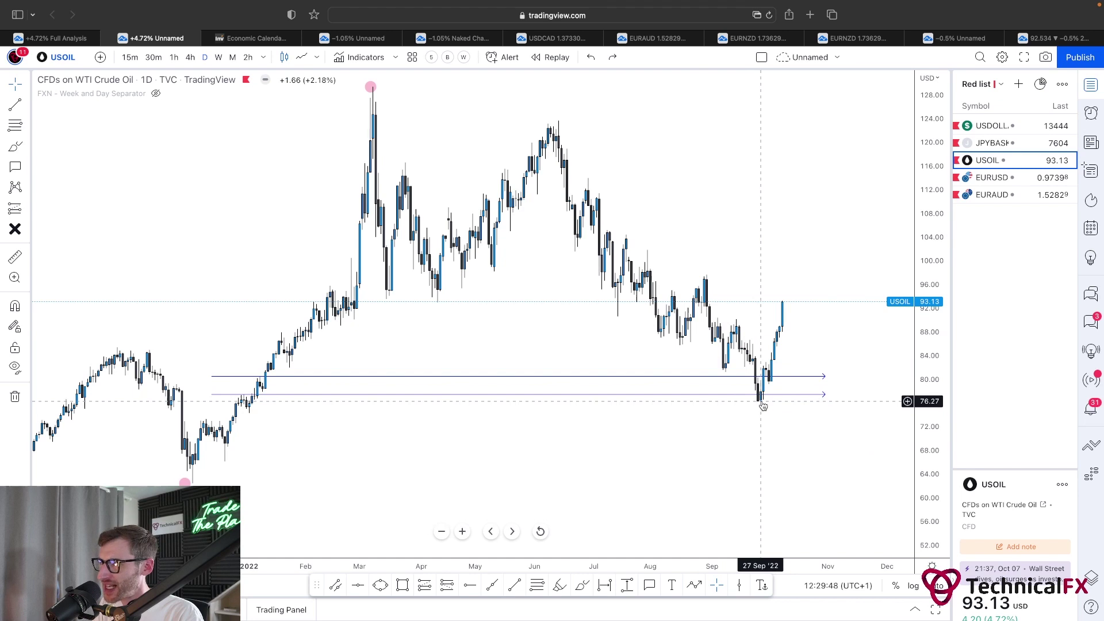
pyautogui.hscroll(3, 764, 374)
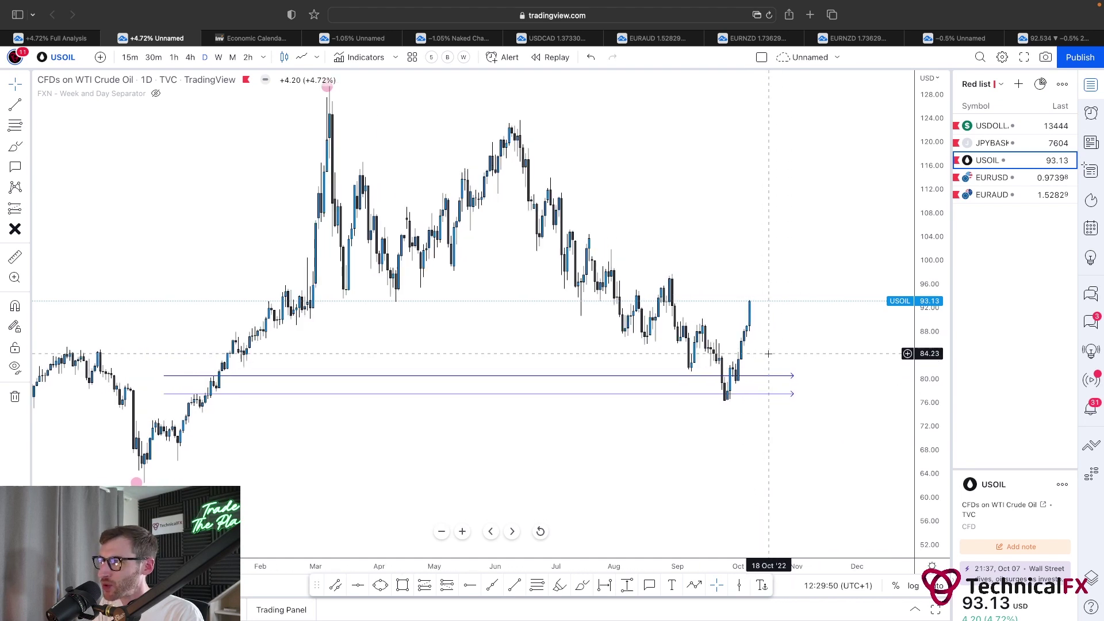
pyautogui.click(582, 586)
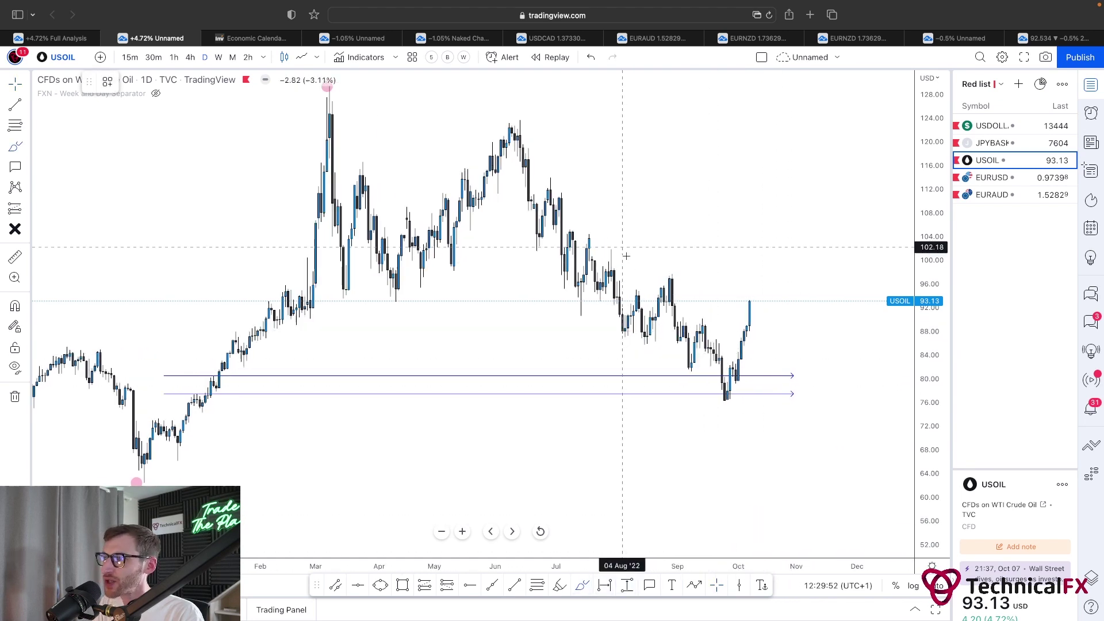
pyautogui.moveTo(644, 355); pyautogui.dragTo(674, 305)
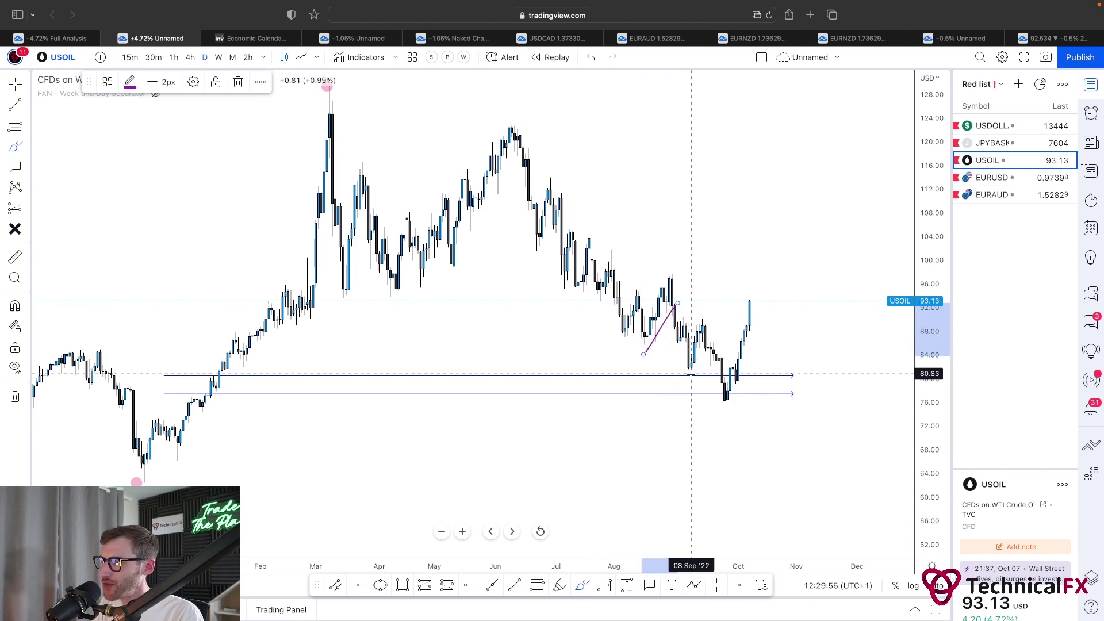
pyautogui.moveTo(691, 374); pyautogui.dragTo(711, 343)
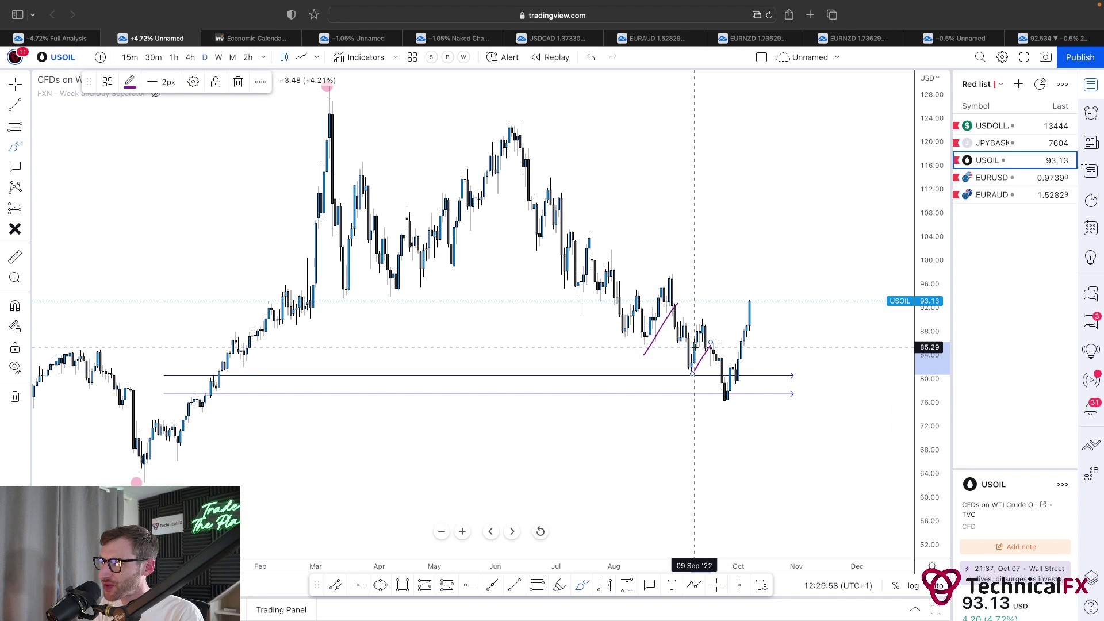
pyautogui.press('super+z')
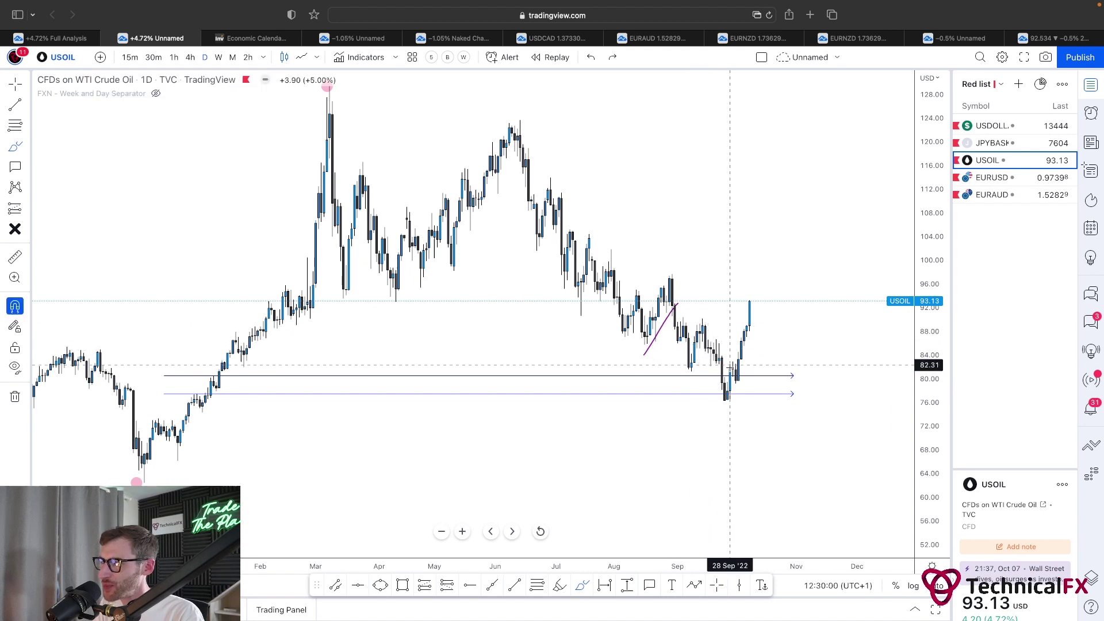
pyautogui.moveTo(727, 399); pyautogui.dragTo(755, 304)
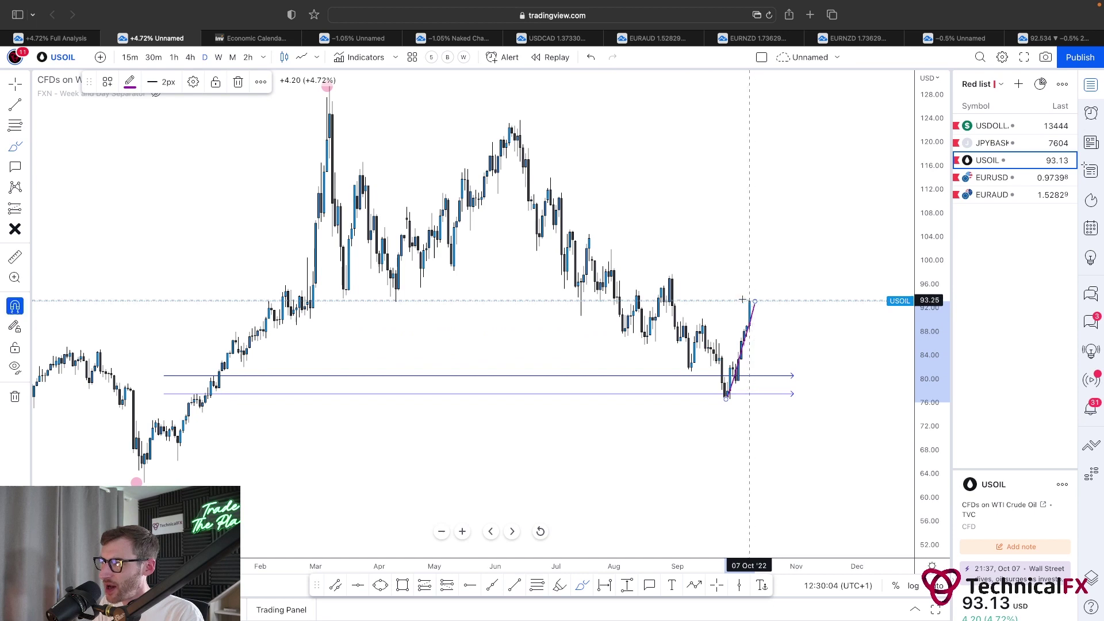
pyautogui.press('super+z')
pyautogui.scroll(2, 711, 286)
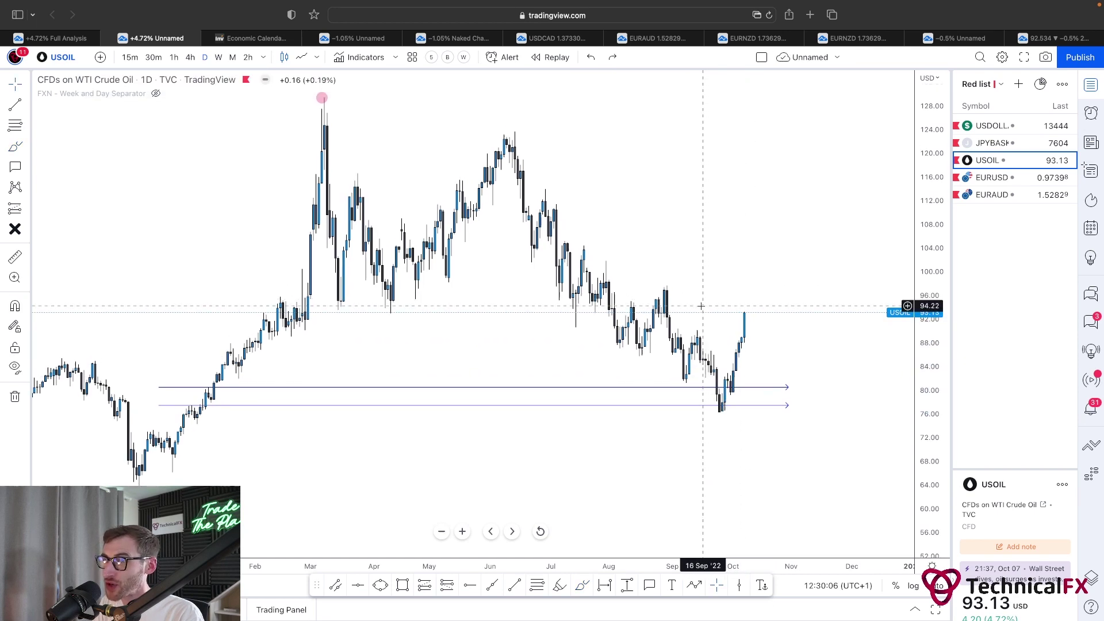
pyautogui.scroll(2, 697, 312)
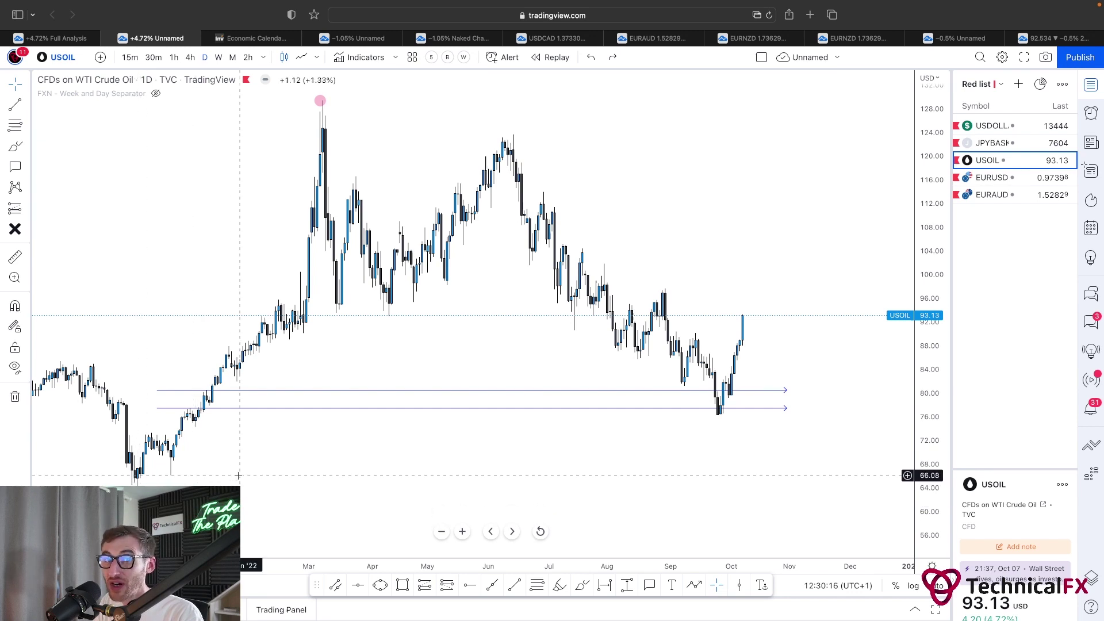
pyautogui.moveTo(311, 478); pyautogui.dragTo(321, 479)
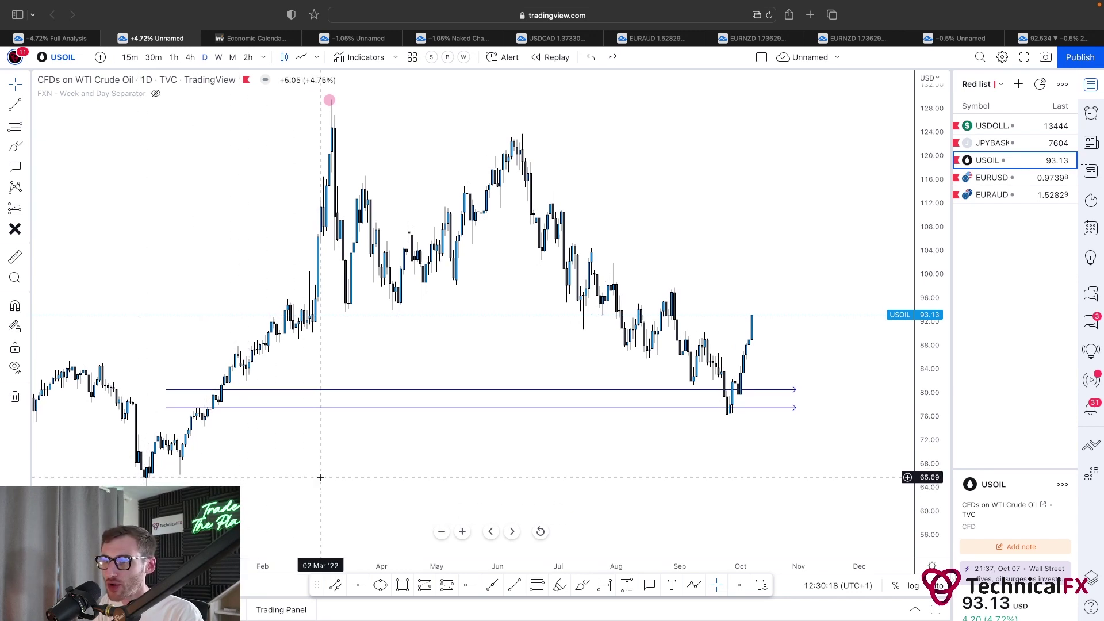
pyautogui.click(582, 586)
pyautogui.moveTo(519, 138); pyautogui.dragTo(741, 326)
pyautogui.moveTo(460, 221)
pyautogui.mouseDown()
pyautogui.moveTo(738, 411)
pyautogui.moveTo(763, 279)
pyautogui.moveTo(775, 322)
pyautogui.moveTo(791, 172)
pyautogui.mouseUp()
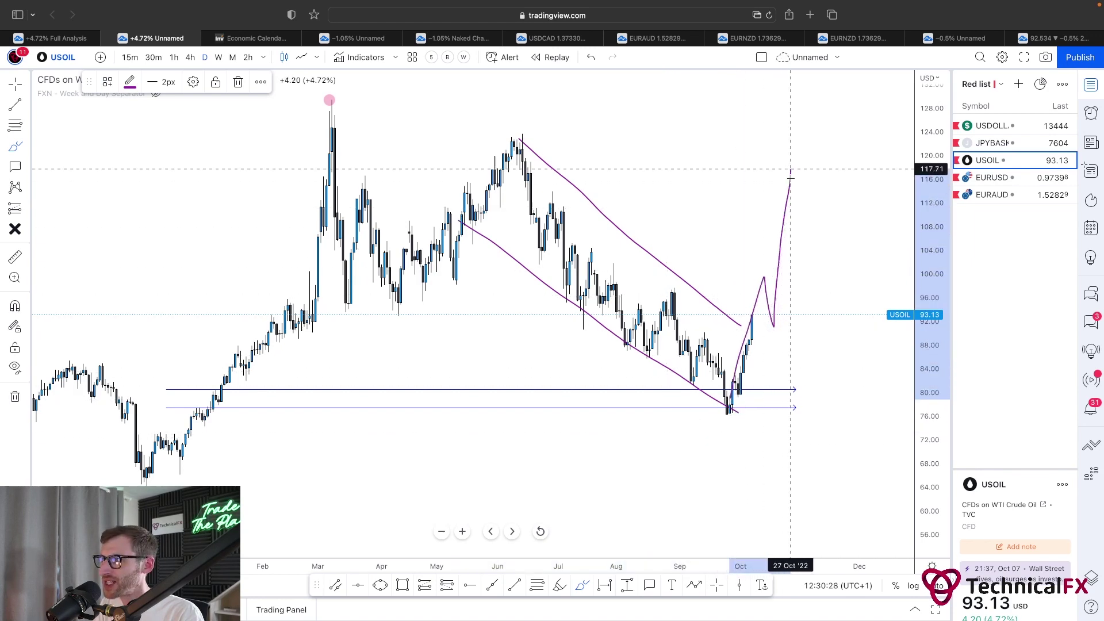
pyautogui.press('super+z')
pyautogui.press('super+z')
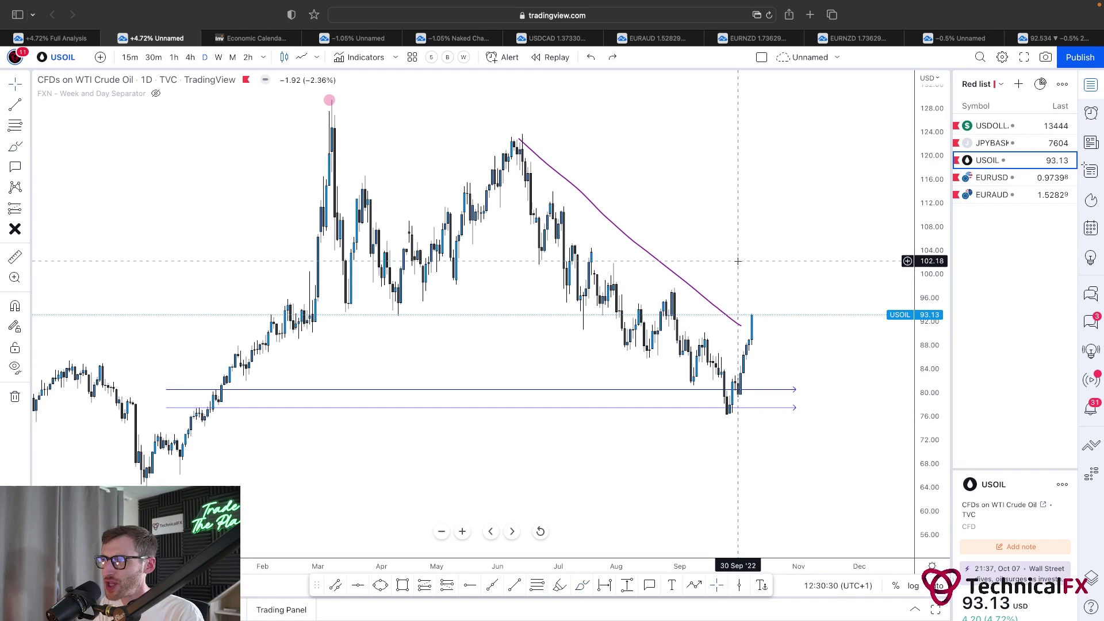
pyautogui.press('super+z')
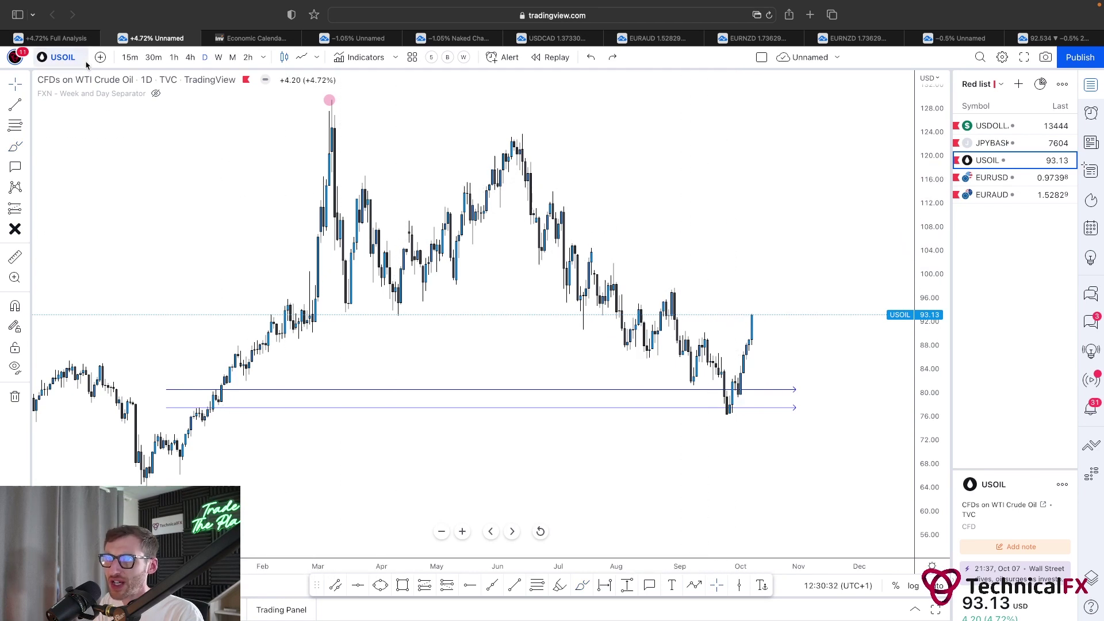
# Return to the Unnamed USOIL tab, switch to 4-hour candles, reset and frame the recent rally
pyautogui.click(75, 39)
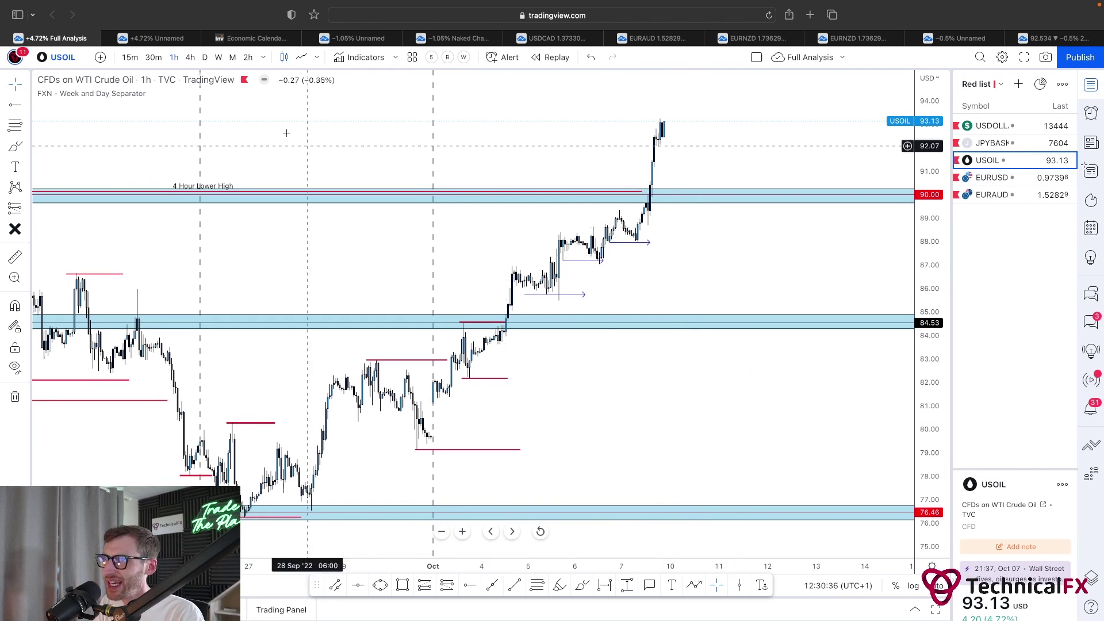
pyautogui.click(157, 39)
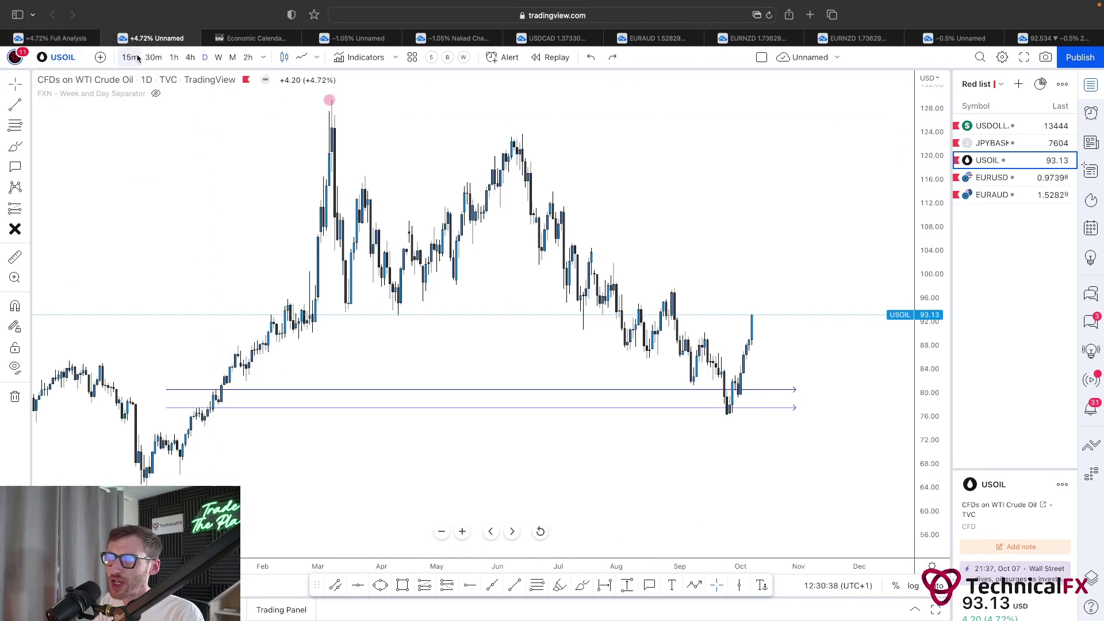
pyautogui.click(190, 57)
pyautogui.rightClick(659, 201)
pyautogui.click(690, 208)
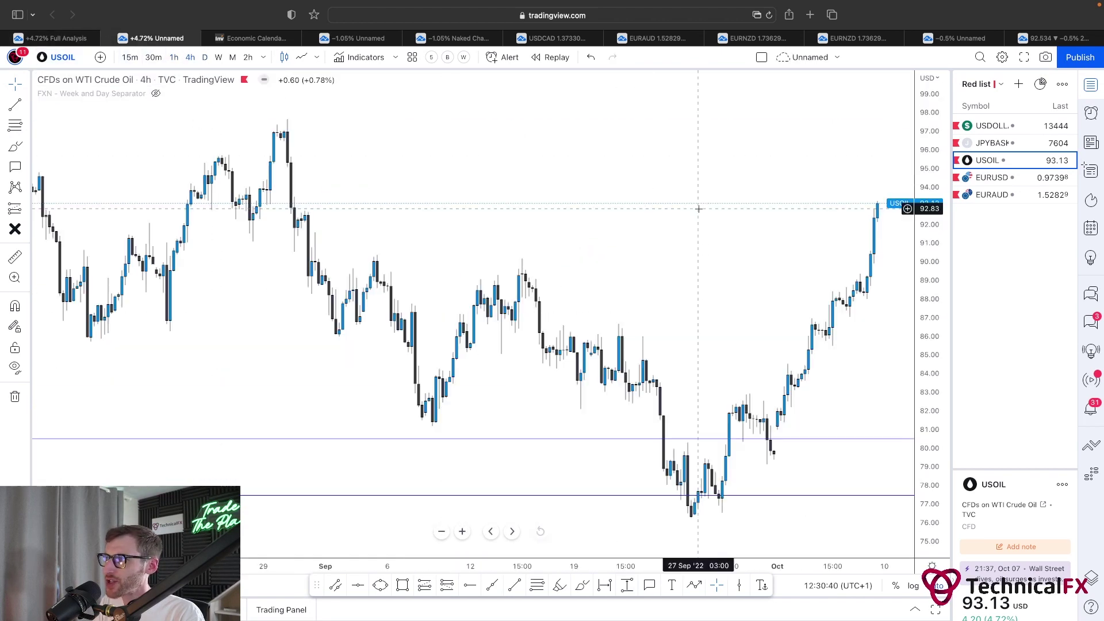
pyautogui.moveTo(753, 250); pyautogui.dragTo(606, 247)
pyautogui.scroll(-5, 606, 247)
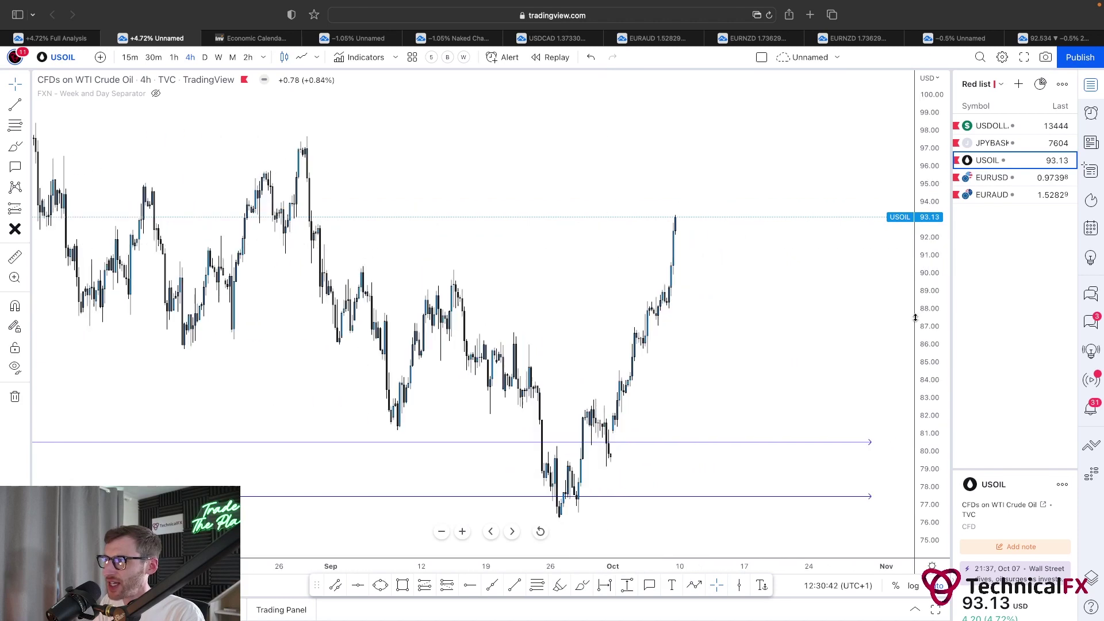
pyautogui.moveTo(929, 352); pyautogui.dragTo(743, 359)
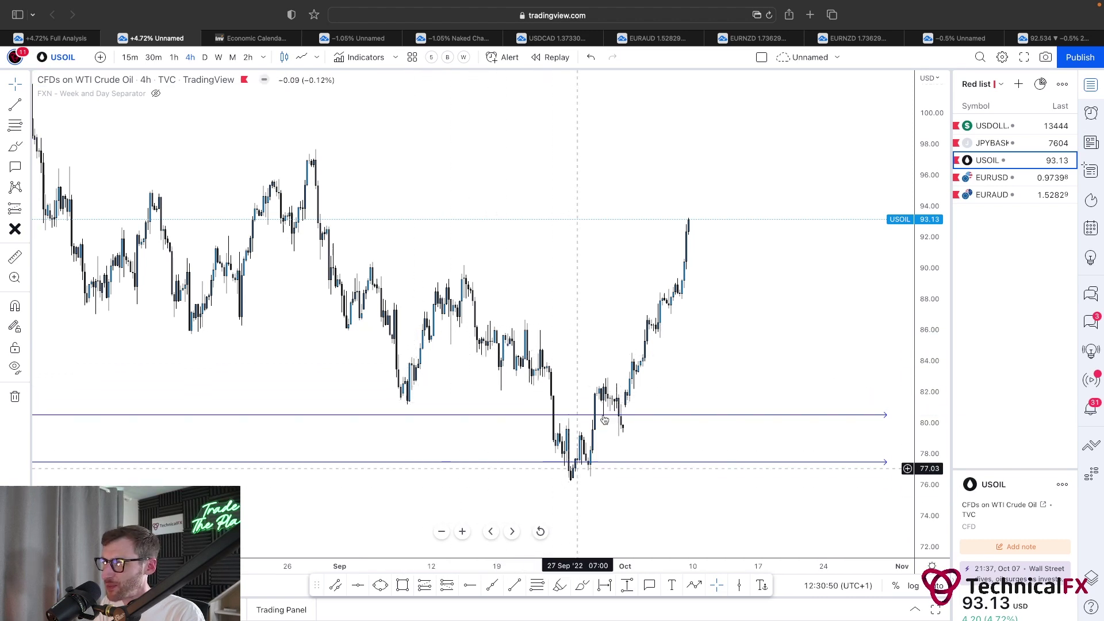
pyautogui.moveTo(567, 311); pyautogui.dragTo(583, 291)
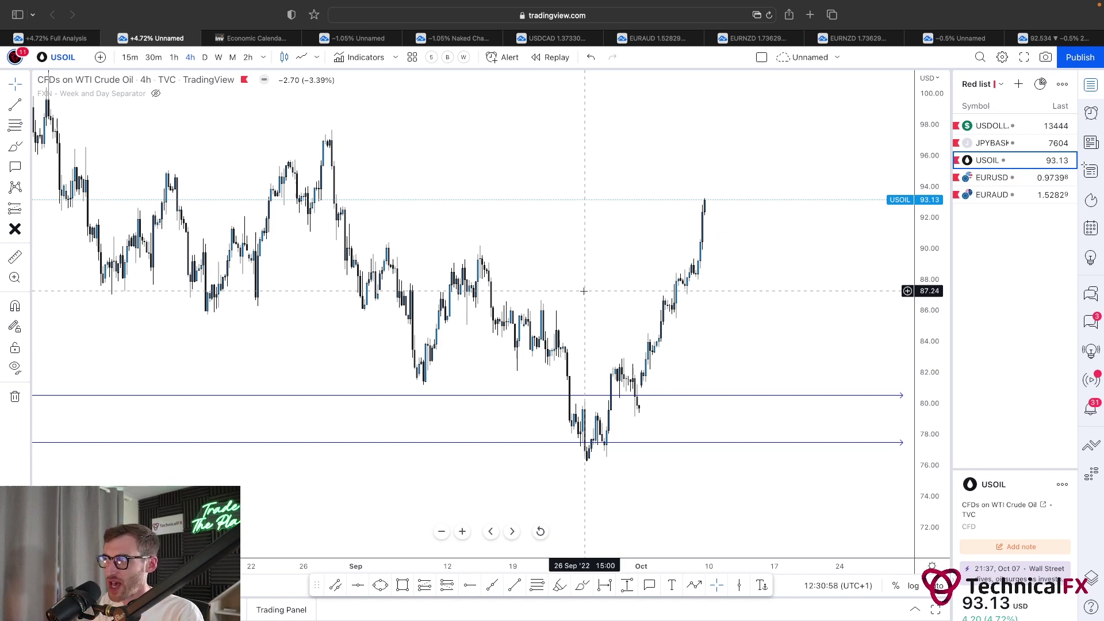
# Sketch and undo brush circles around 80–86, then draw a red 81.19 level under the 7 Sep low
pyautogui.click(582, 585)
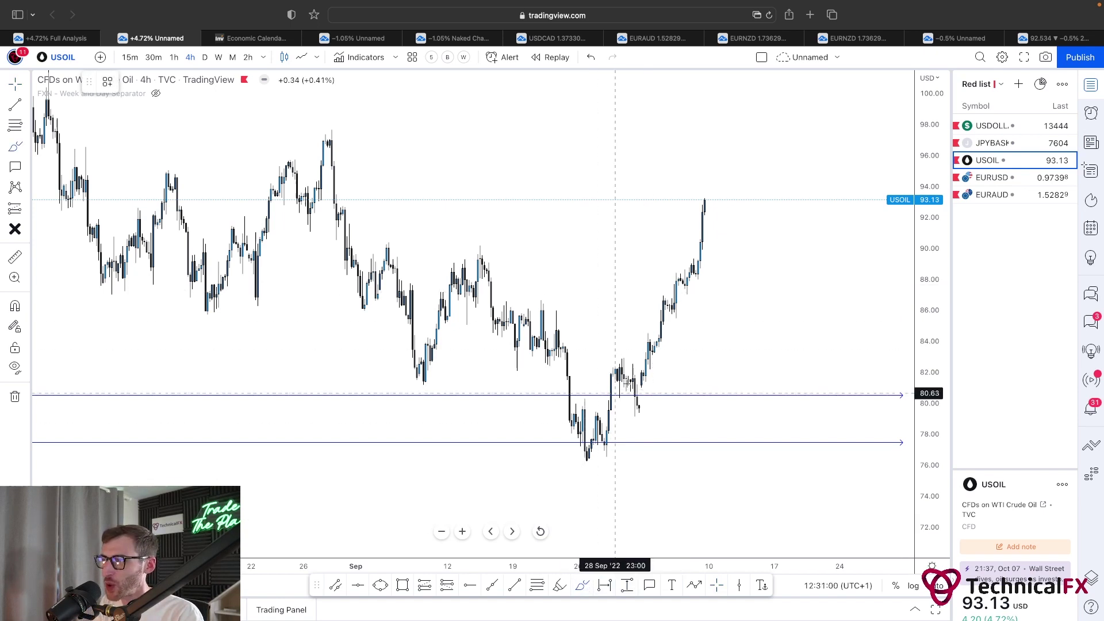
pyautogui.moveTo(623, 349)
pyautogui.mouseDown()
pyautogui.moveTo(604, 397)
pyautogui.moveTo(647, 357)
pyautogui.moveTo(652, 368)
pyautogui.mouseUp()
pyautogui.moveTo(692, 311)
pyautogui.mouseDown()
pyautogui.moveTo(647, 311)
pyautogui.moveTo(687, 290)
pyautogui.mouseUp()
pyautogui.moveTo(691, 375)
pyautogui.mouseDown()
pyautogui.moveTo(742, 260)
pyautogui.moveTo(759, 285)
pyautogui.mouseUp()
pyautogui.press('super+z')
pyautogui.press('super+z')
pyautogui.press('super+z')
pyautogui.press('super+z')
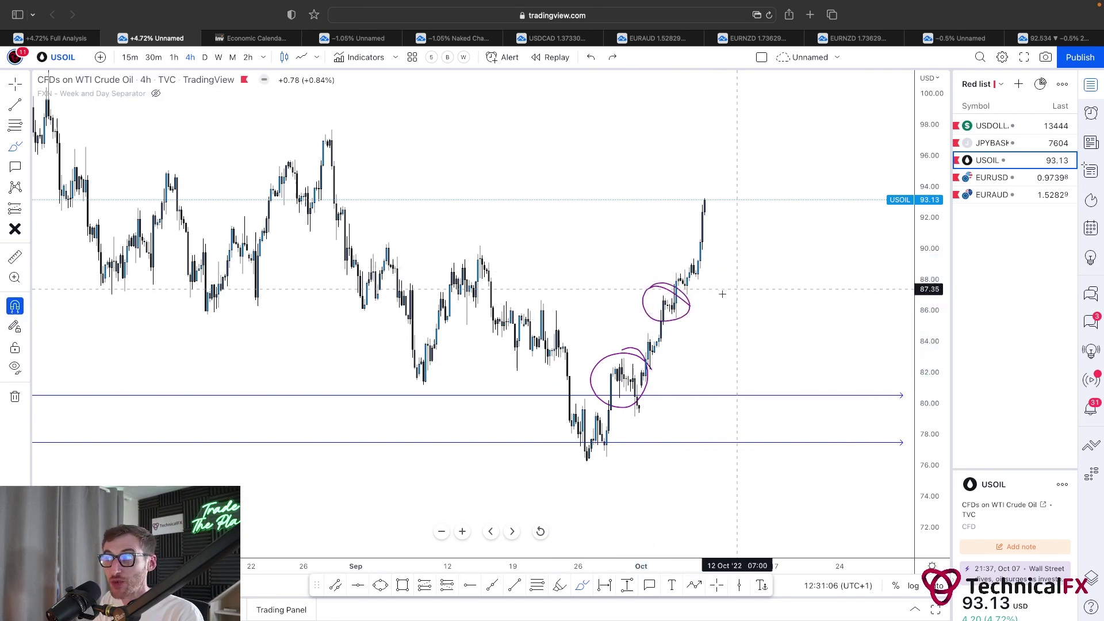
pyautogui.press('Escape')
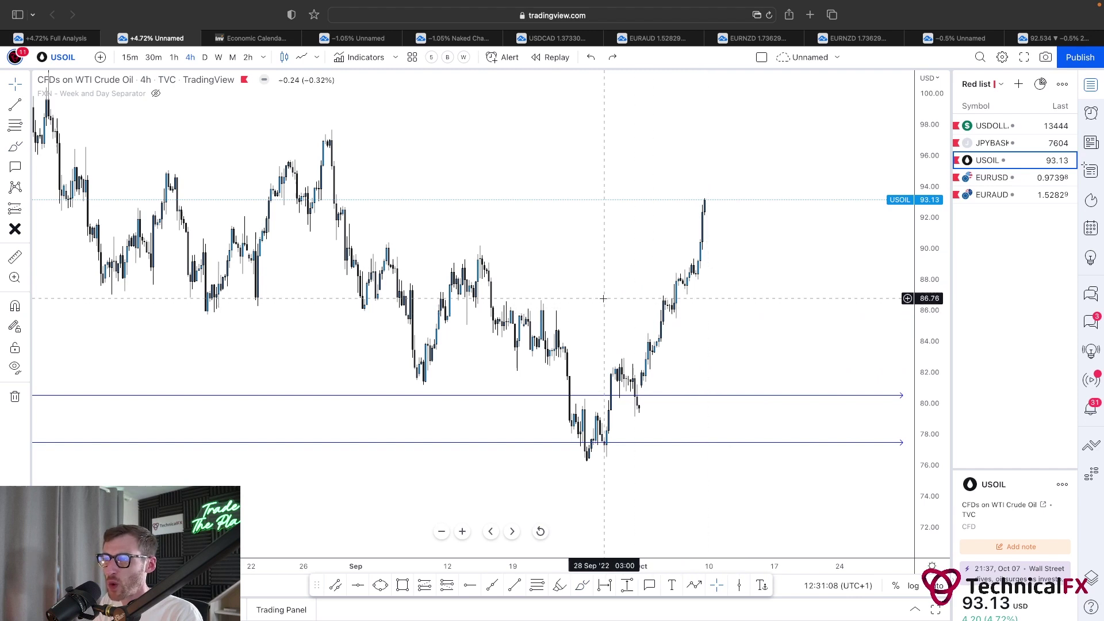
pyautogui.moveTo(600, 301); pyautogui.dragTo(594, 305)
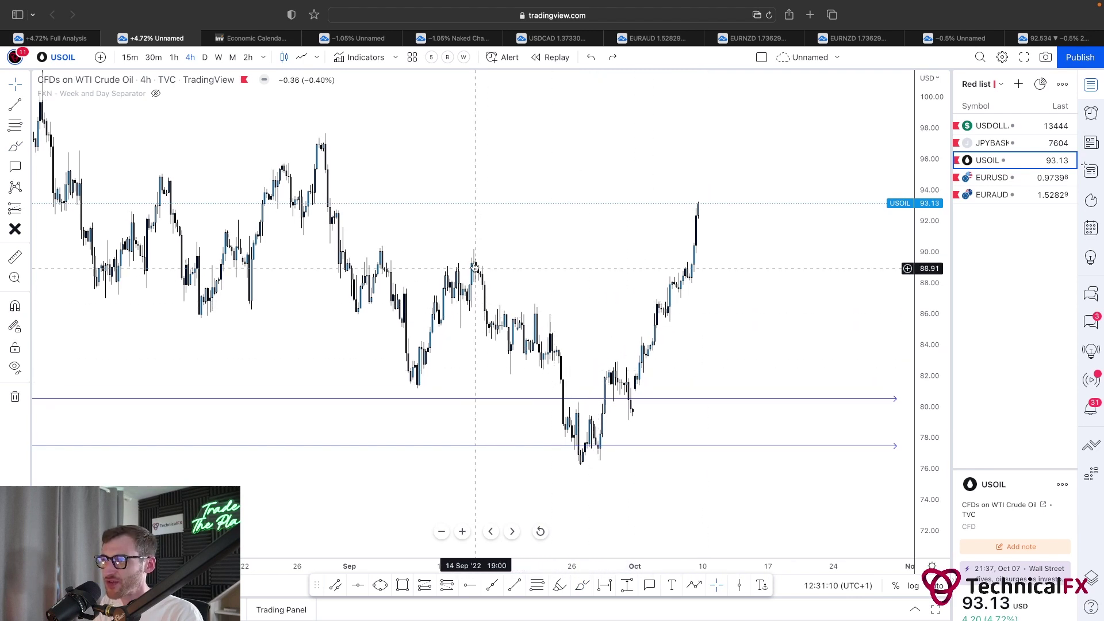
pyautogui.scroll(1, 593, 466)
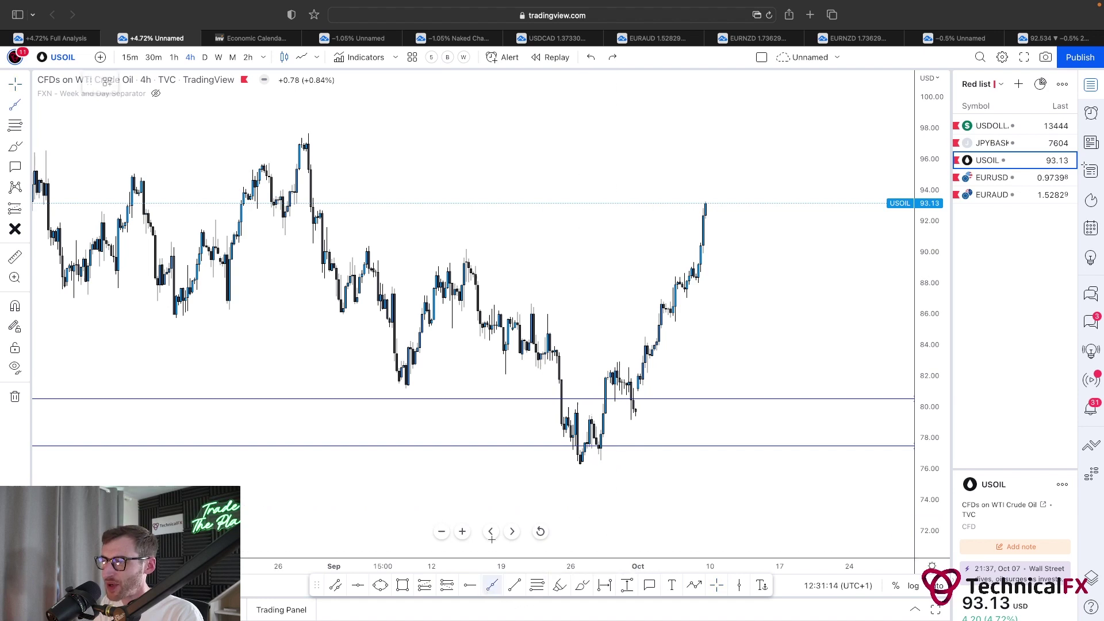
pyautogui.moveTo(399, 388); pyautogui.dragTo(552, 389)
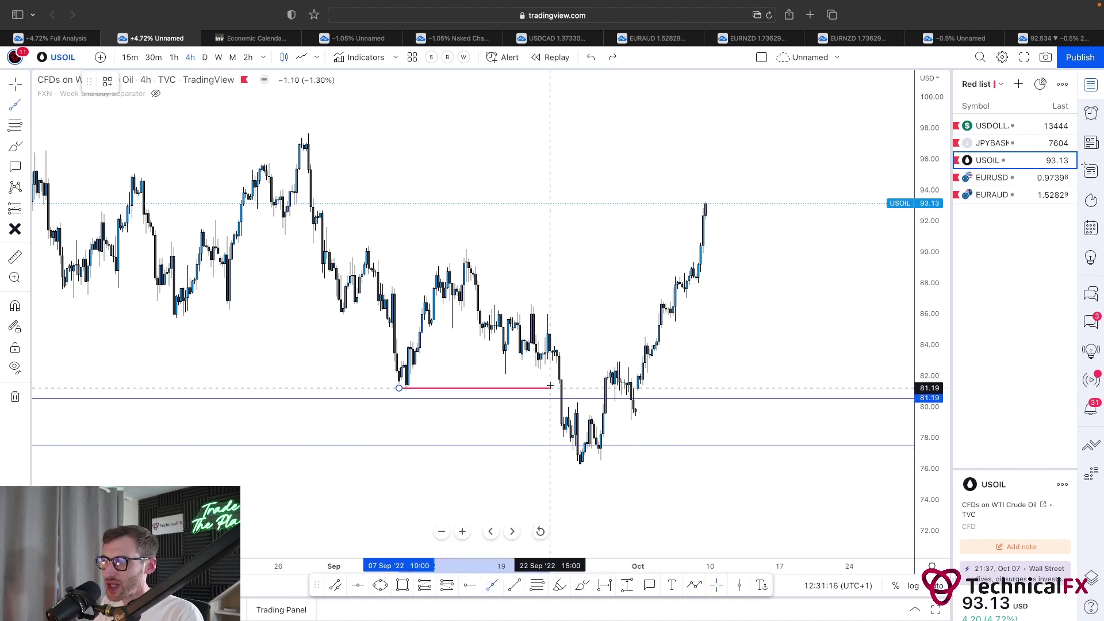
# Draw red horizontal lines at the mid-September high near 90 and late-September low near 76
pyautogui.click(491, 585)
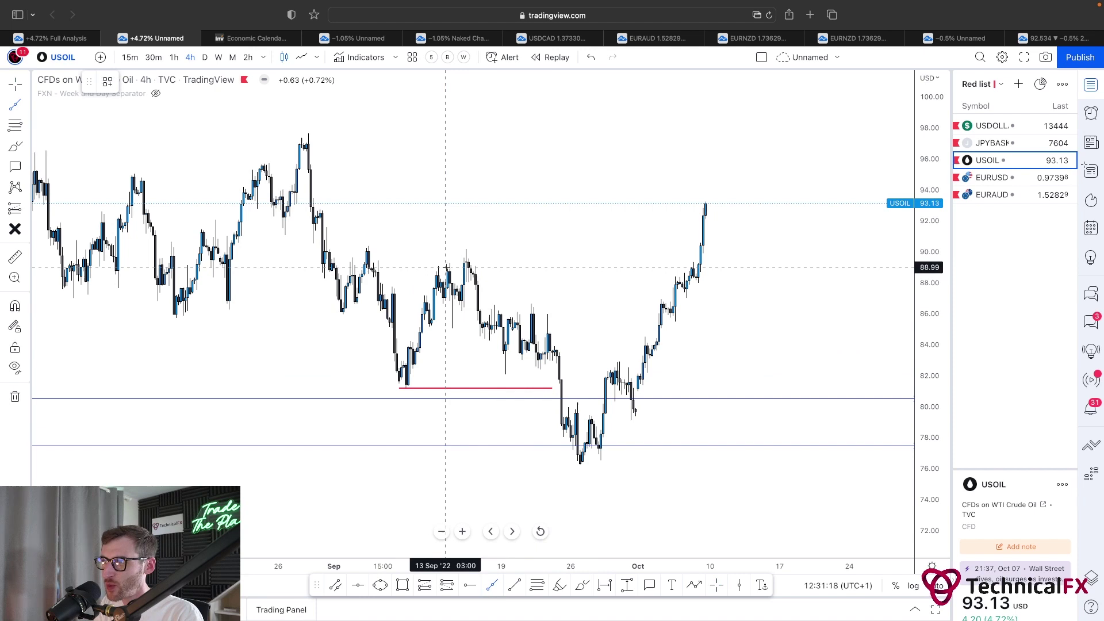
pyautogui.moveTo(461, 250); pyautogui.dragTo(617, 250)
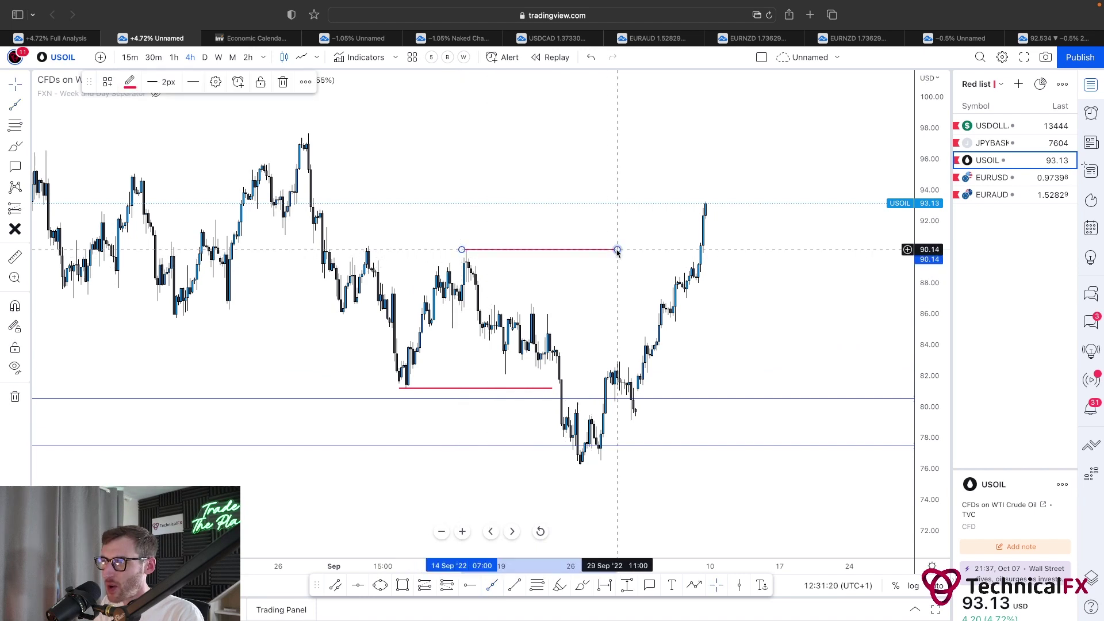
pyautogui.press('Escape')
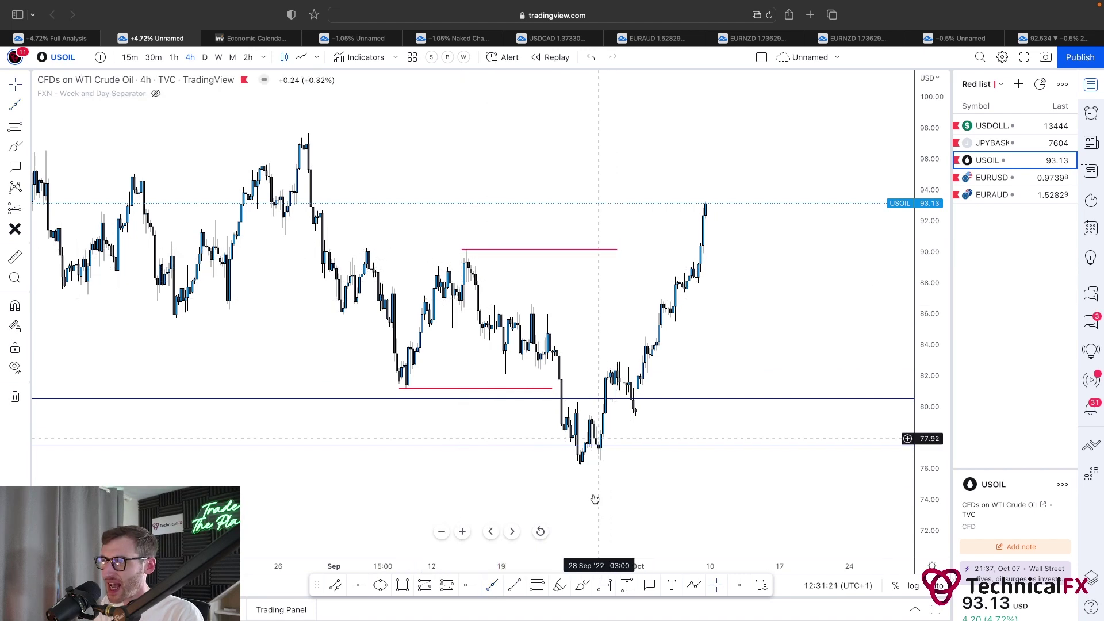
pyautogui.click(495, 585)
pyautogui.moveTo(573, 464); pyautogui.dragTo(717, 464)
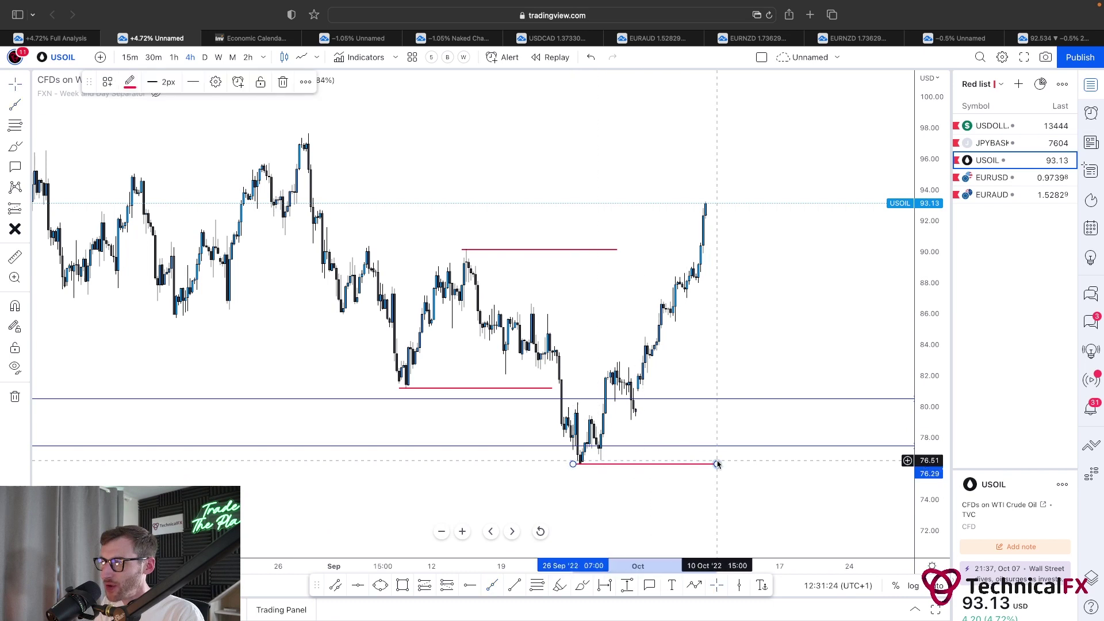
pyautogui.press('Escape')
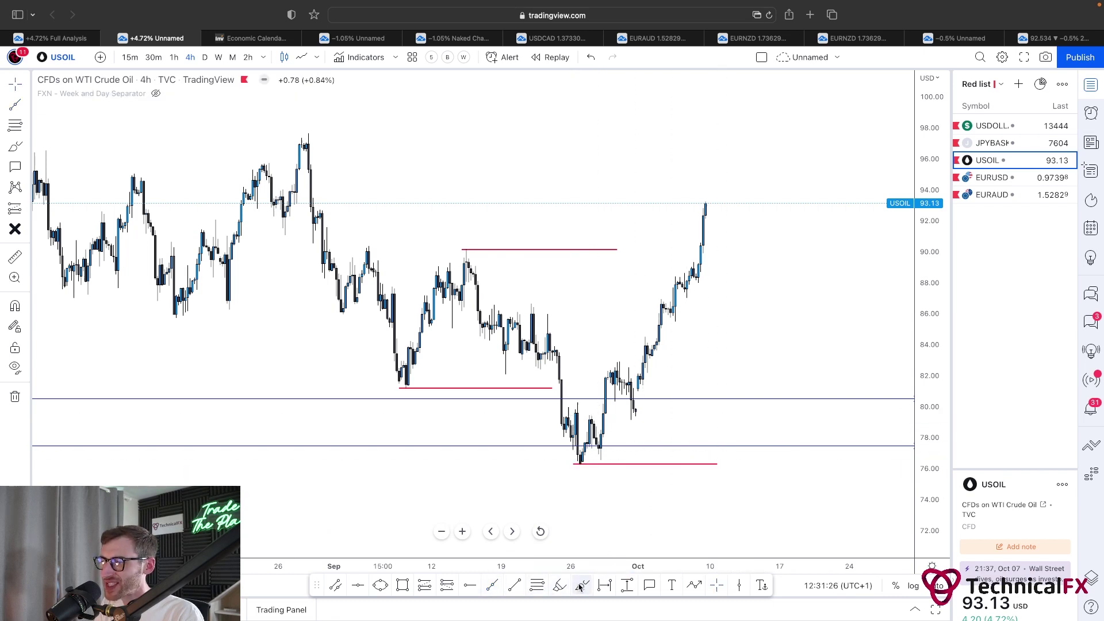
# Highlight the rally up from the 76 low, then undo the stroke
pyautogui.click(558, 585)
pyautogui.moveTo(580, 464); pyautogui.dragTo(706, 227)
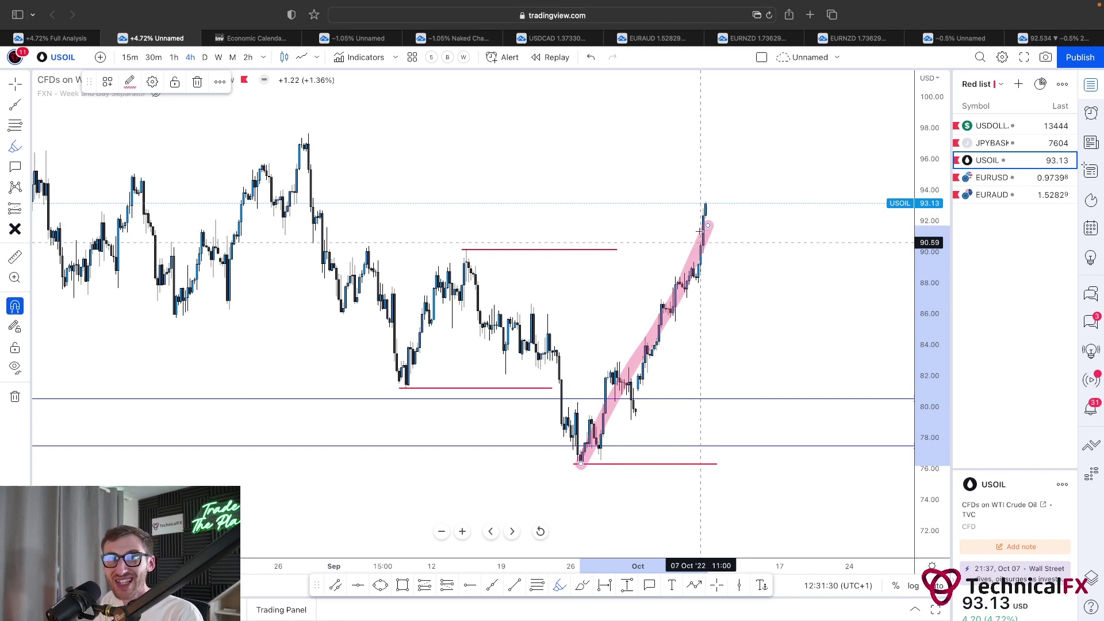
pyautogui.press('super+z')
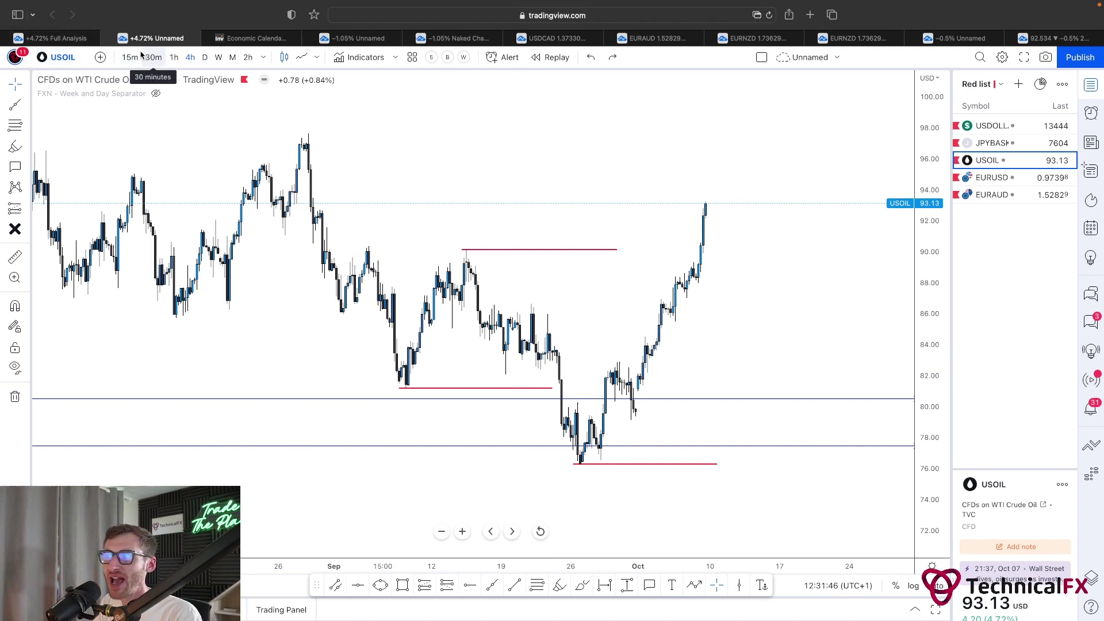
# Switch to the Full Analysis layout and trim the right end of the red 90 line
pyautogui.click(84, 39)
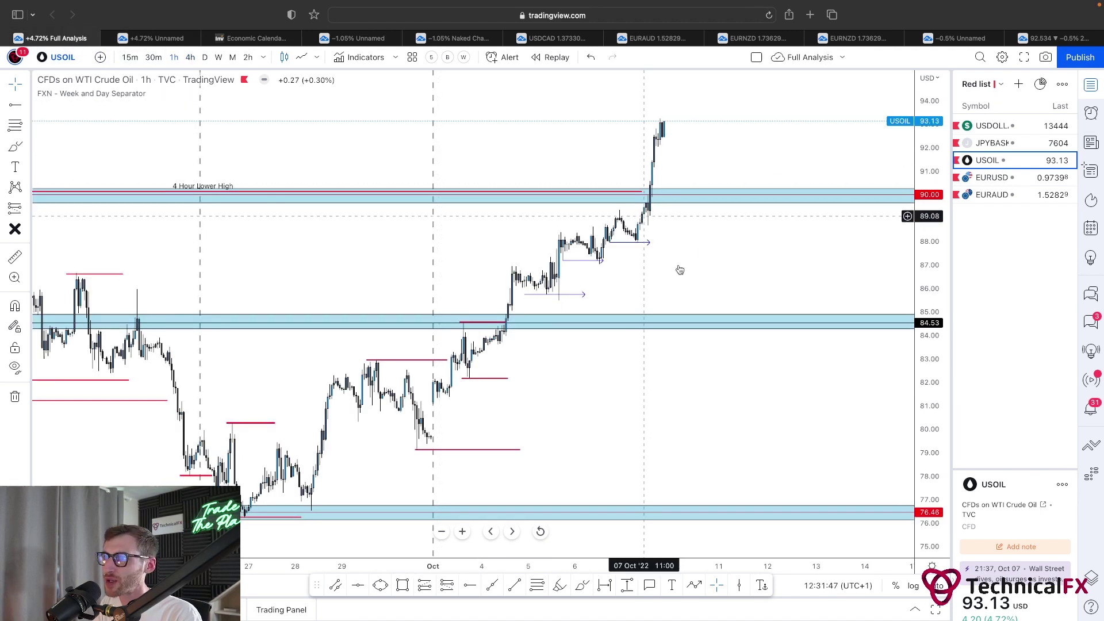
pyautogui.moveTo(642, 191); pyautogui.dragTo(636, 197)
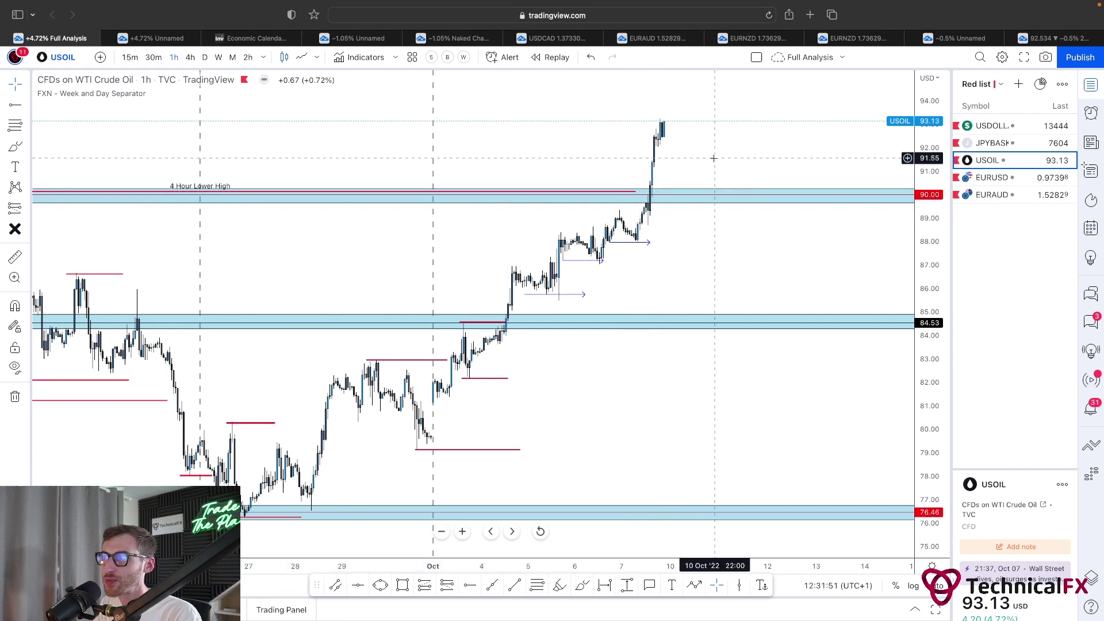
pyautogui.hscroll(-2, 742, 161)
pyautogui.scroll(2, 739, 158)
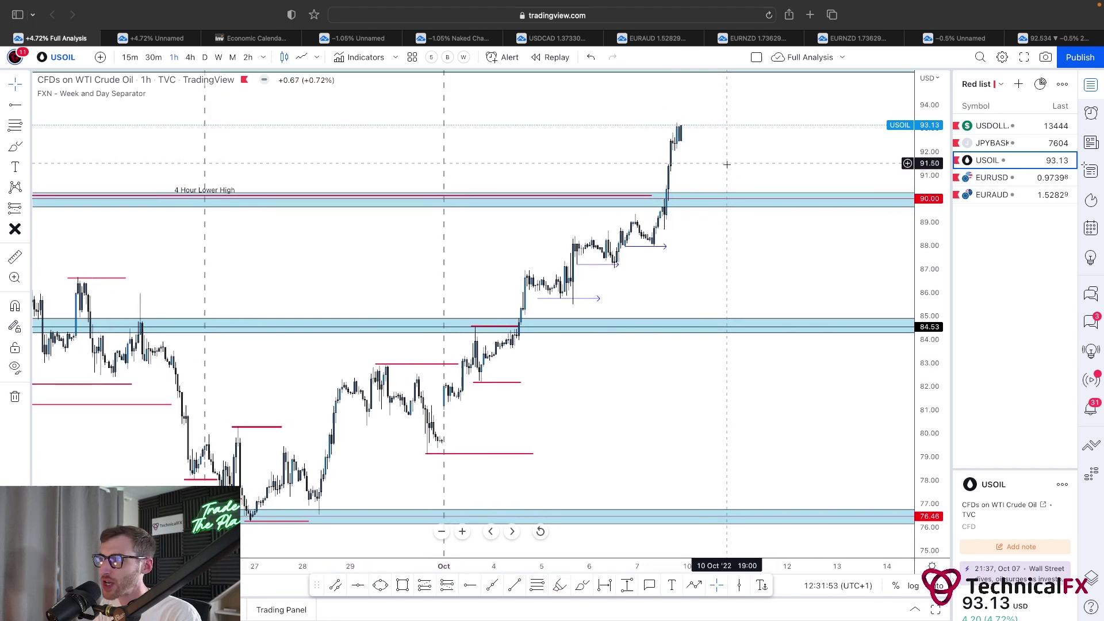
# Sketch purple brush projections toward 84.5, 89.4 and 90, then undo each one
pyautogui.click(582, 585)
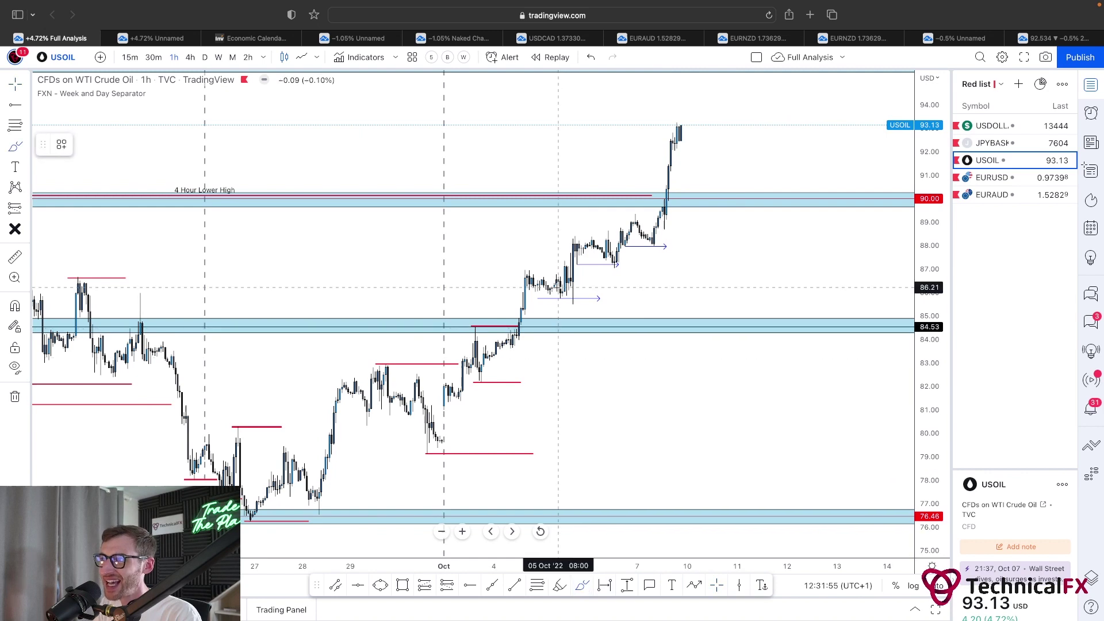
pyautogui.moveTo(537, 298)
pyautogui.mouseDown()
pyautogui.moveTo(575, 298)
pyautogui.moveTo(621, 263)
pyautogui.mouseUp()
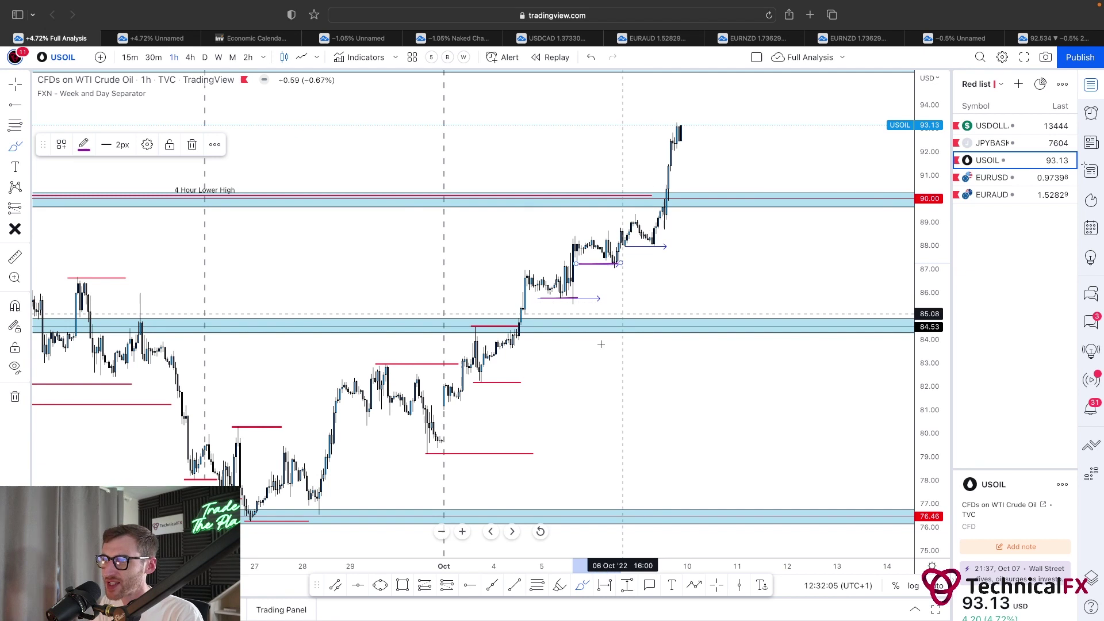
pyautogui.moveTo(512, 485); pyautogui.dragTo(675, 303)
pyautogui.moveTo(607, 329); pyautogui.dragTo(676, 335)
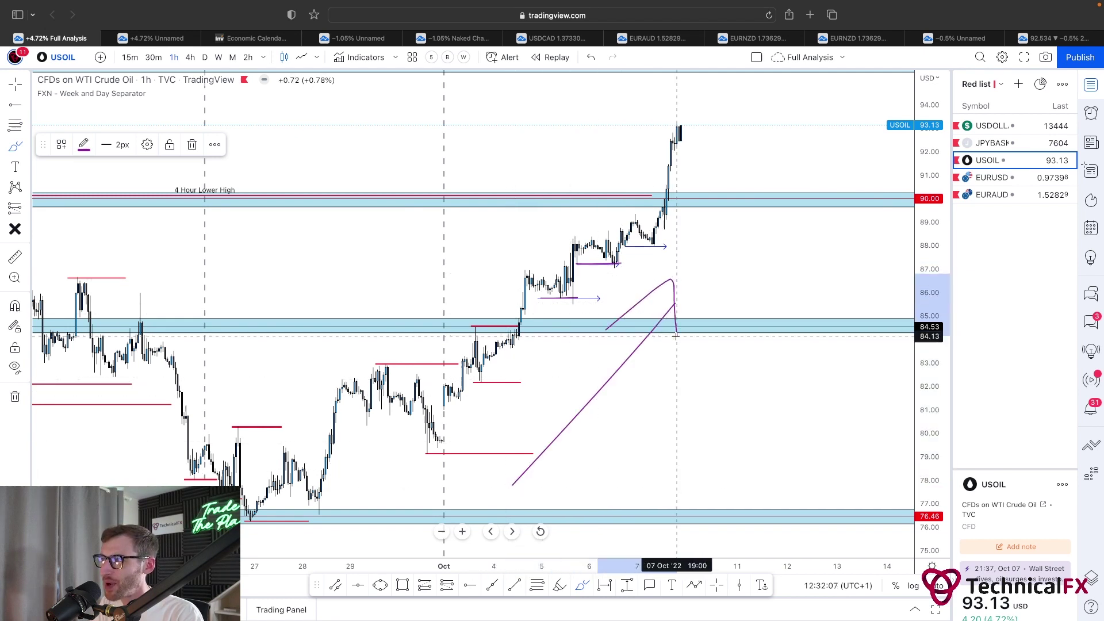
pyautogui.press('super+z')
pyautogui.press('super+z')
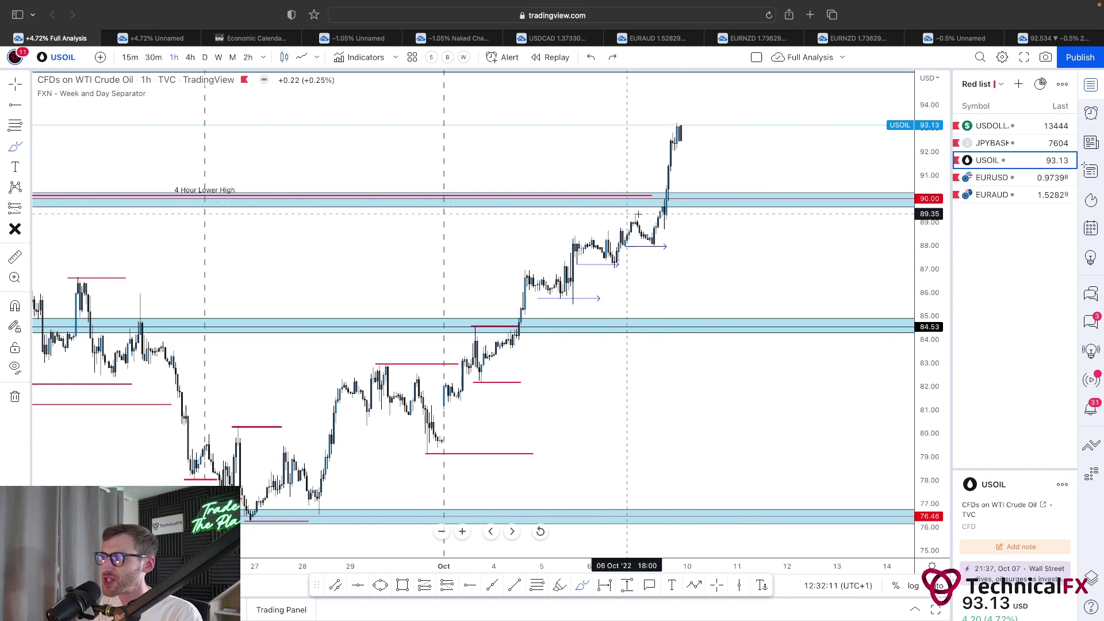
pyautogui.moveTo(631, 215); pyautogui.dragTo(662, 211)
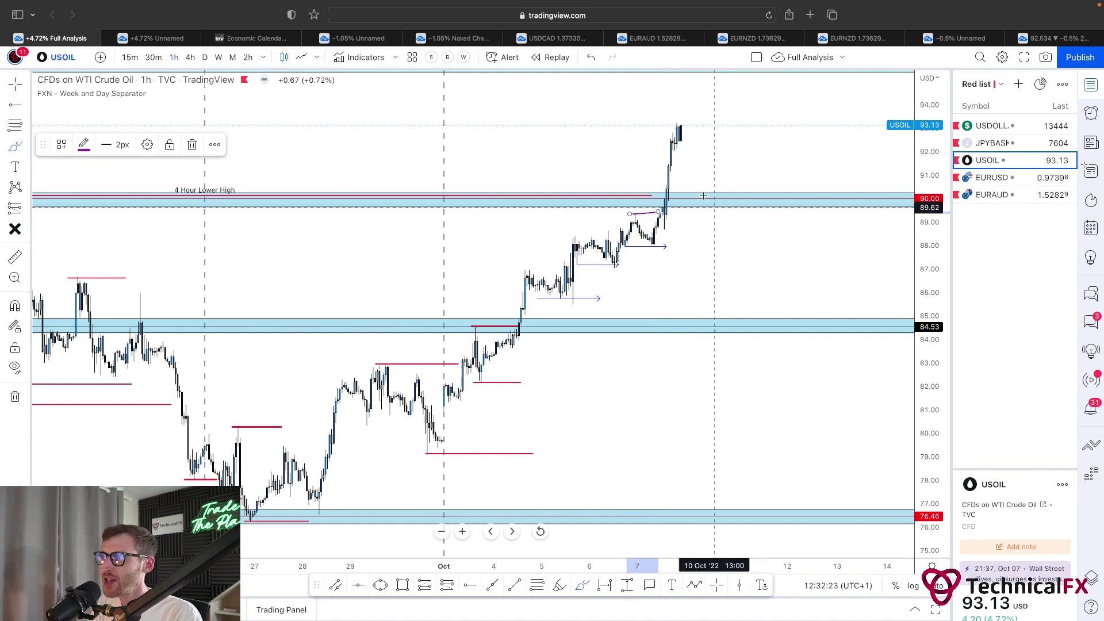
pyautogui.press('super+z')
pyautogui.moveTo(680, 125)
pyautogui.mouseDown()
pyautogui.moveTo(716, 193)
pyautogui.moveTo(745, 77)
pyautogui.mouseUp()
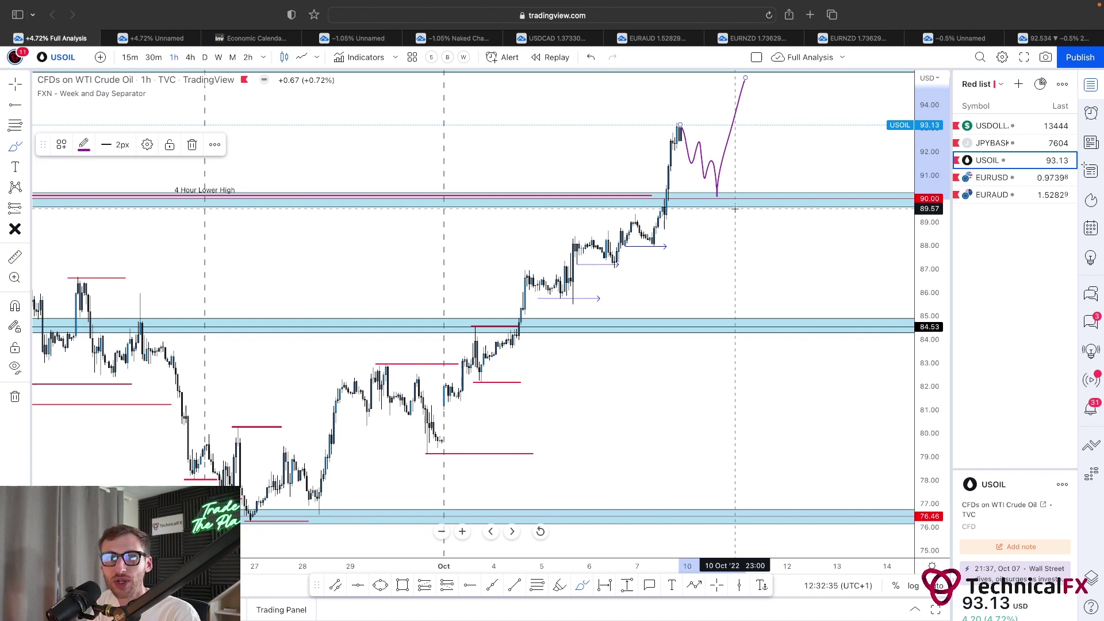
pyautogui.press('Delete')
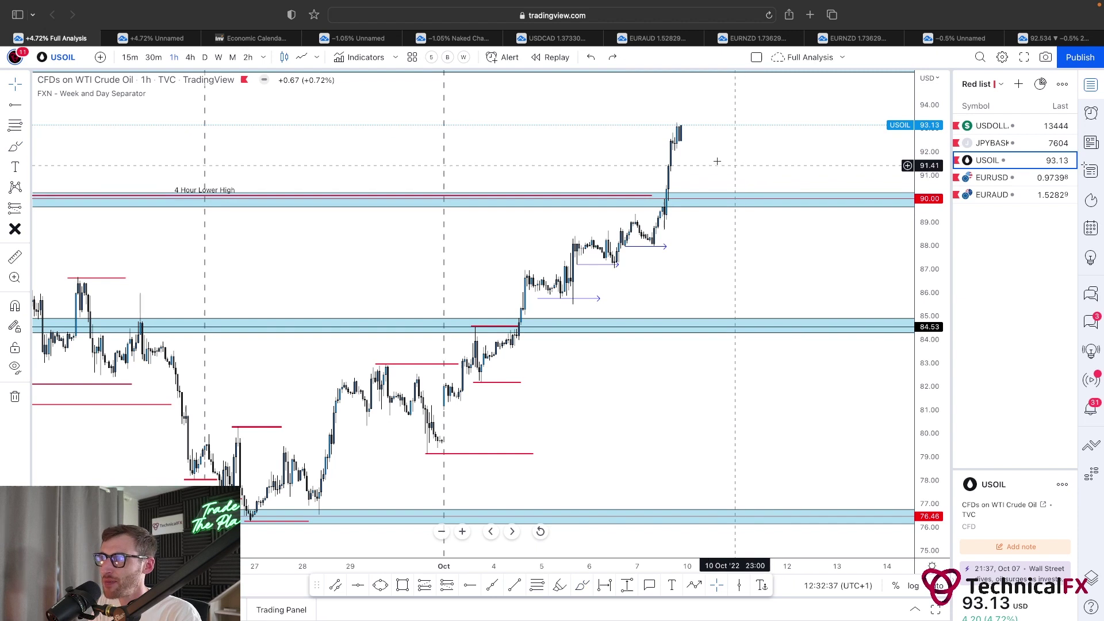
# Nudge the 1-hour USOIL chart view slightly up and right
pyautogui.moveTo(717, 160); pyautogui.dragTo(726, 165)
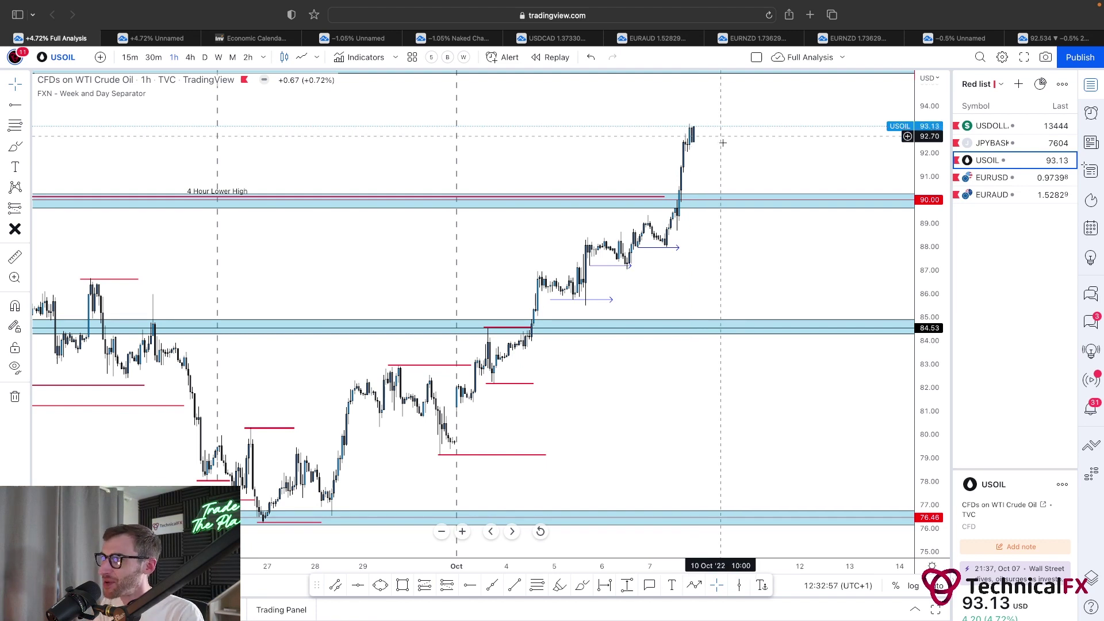
pyautogui.moveTo(728, 150); pyautogui.dragTo(728, 150)
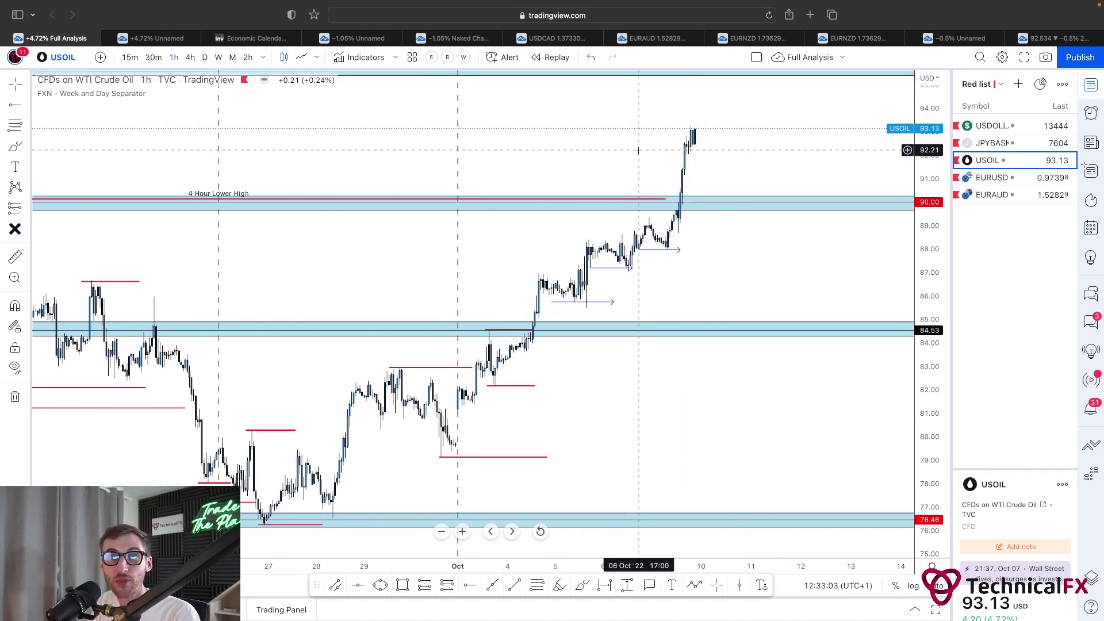
pyautogui.moveTo(640, 150); pyautogui.dragTo(642, 150)
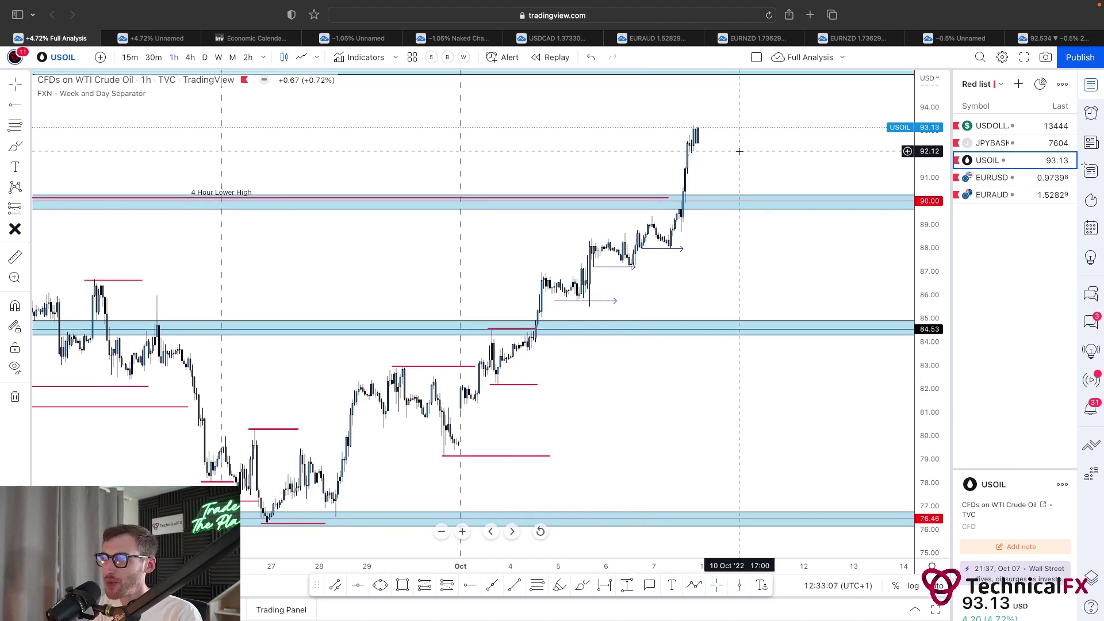
pyautogui.moveTo(739, 150); pyautogui.dragTo(744, 138)
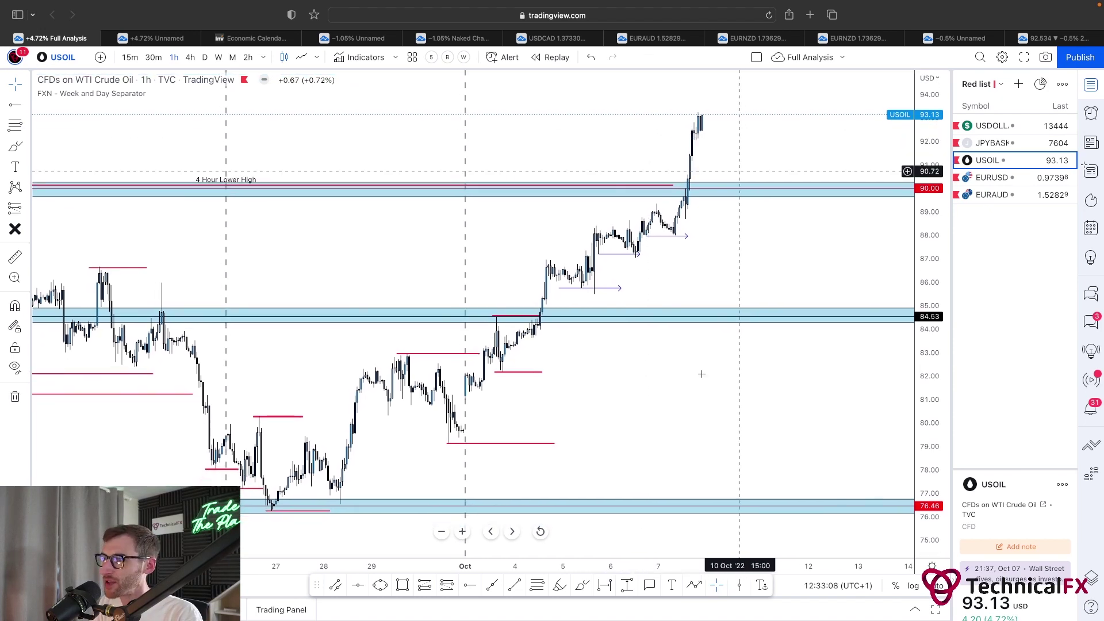
# Sketch and remove the late-September swing and a projected zig-zag, then load EURUSD
pyautogui.click(582, 585)
pyautogui.moveTo(326, 495)
pyautogui.mouseDown()
pyautogui.moveTo(395, 360)
pyautogui.moveTo(436, 428)
pyautogui.moveTo(457, 416)
pyautogui.moveTo(438, 440)
pyautogui.moveTo(449, 421)
pyautogui.mouseUp()
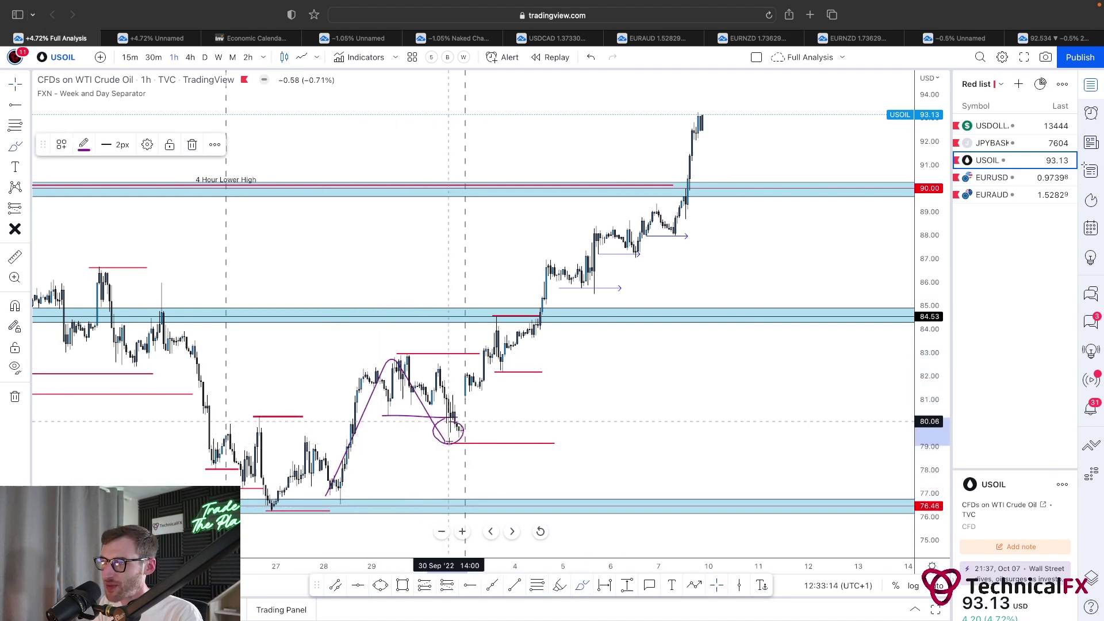
pyautogui.press('super+z')
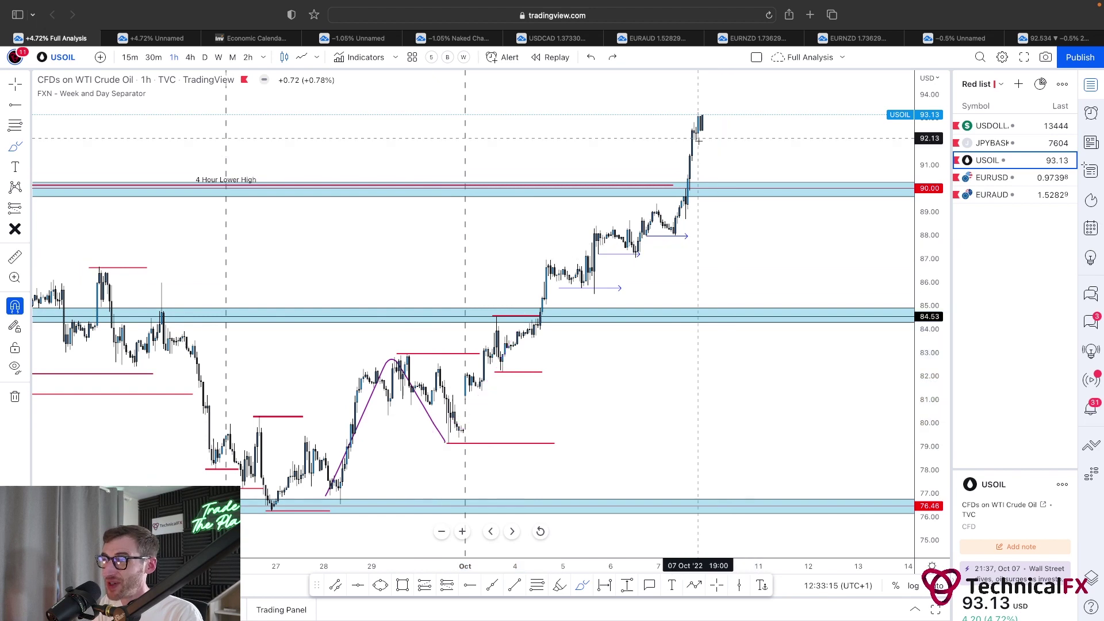
pyautogui.moveTo(706, 135)
pyautogui.mouseDown()
pyautogui.moveTo(734, 152)
pyautogui.moveTo(771, 99)
pyautogui.mouseUp()
pyautogui.press('super+z')
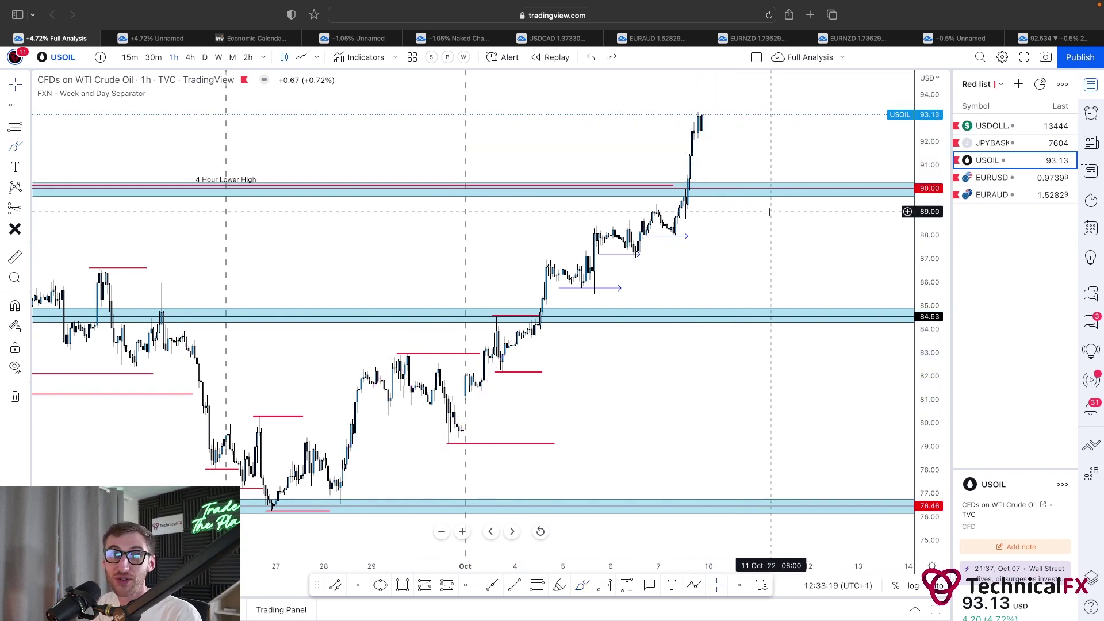
pyautogui.moveTo(764, 229); pyautogui.dragTo(775, 235)
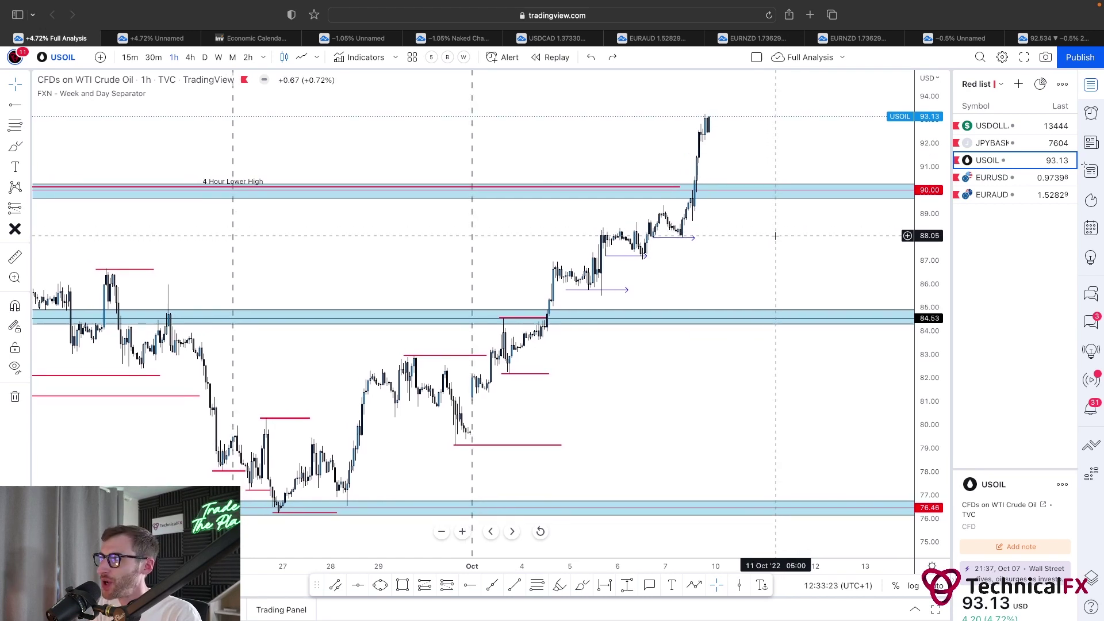
pyautogui.click(1000, 178)
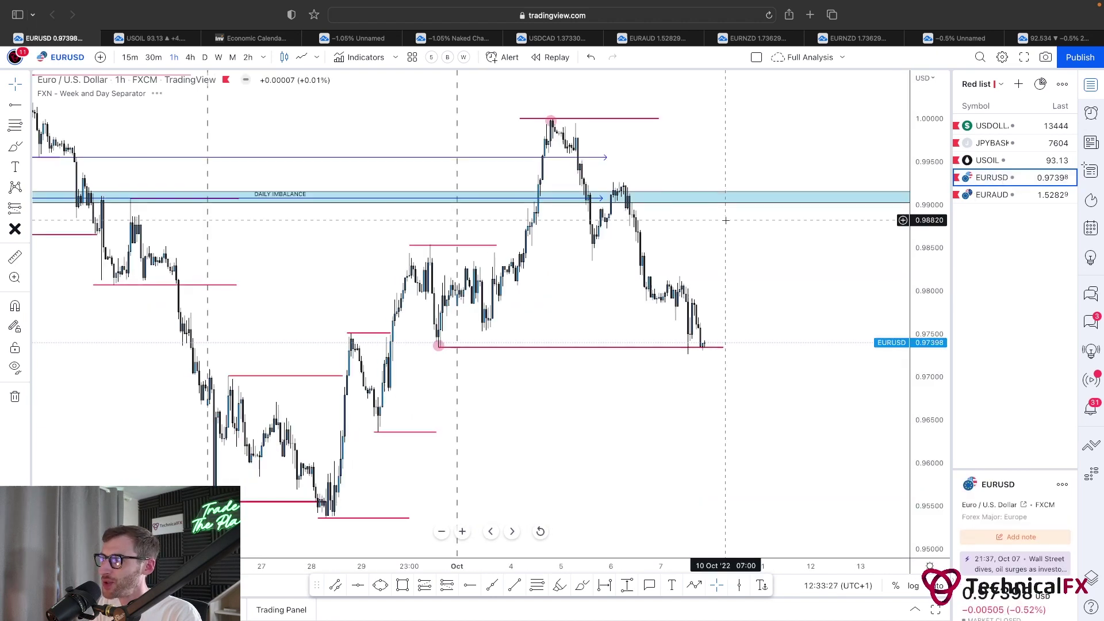
# Open EURUSD in the Unnamed tab on the daily timeframe and reset the chart
pyautogui.moveTo(715, 266); pyautogui.dragTo(678, 268)
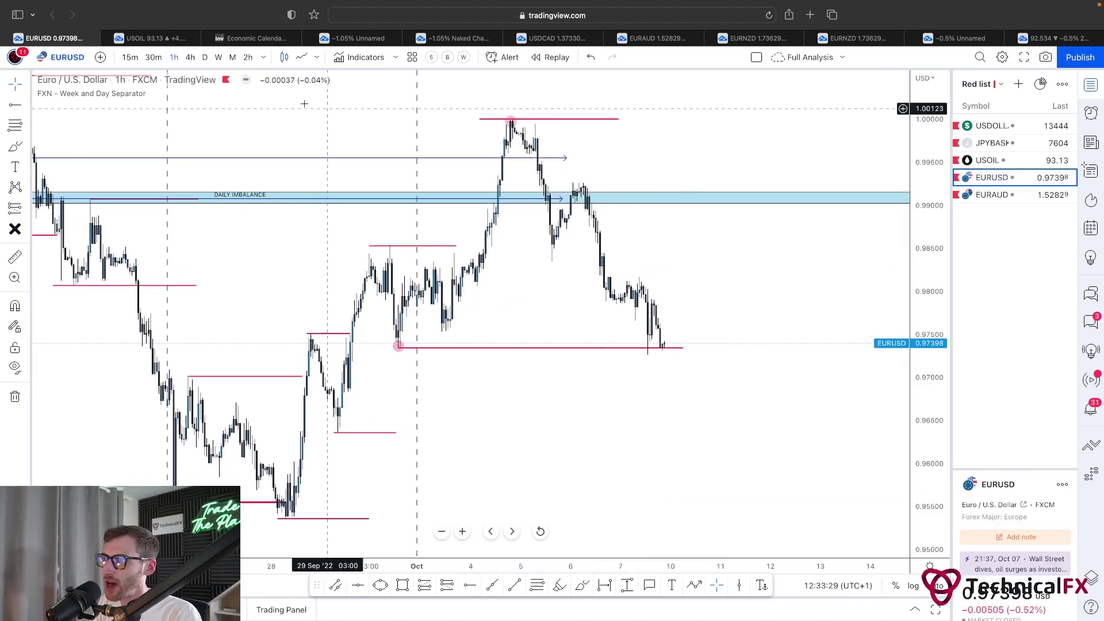
pyautogui.click(157, 38)
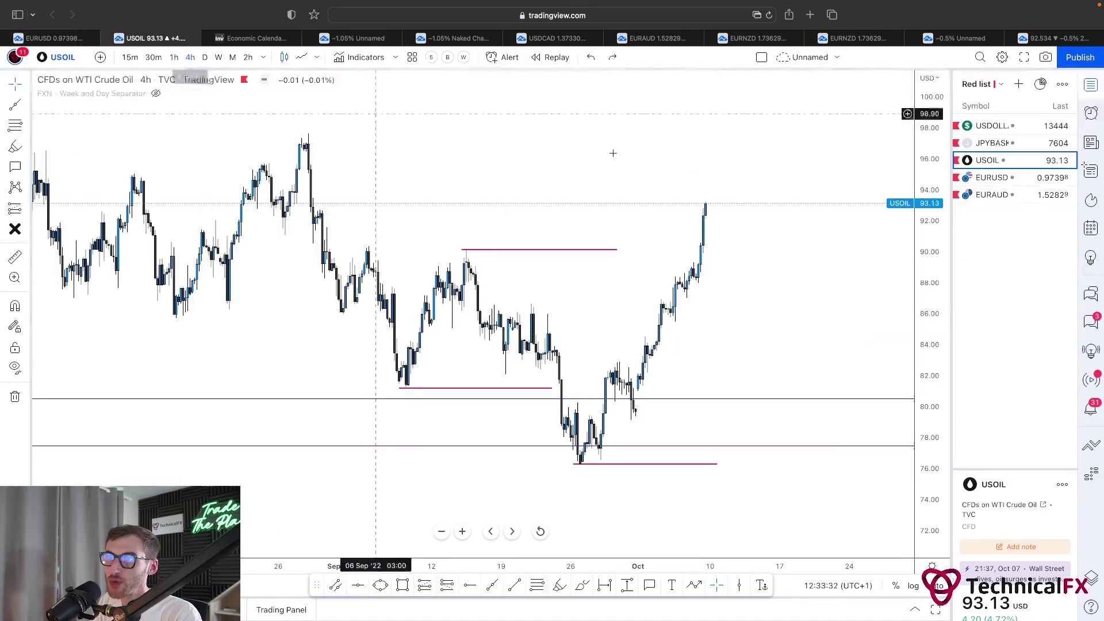
pyautogui.click(1004, 180)
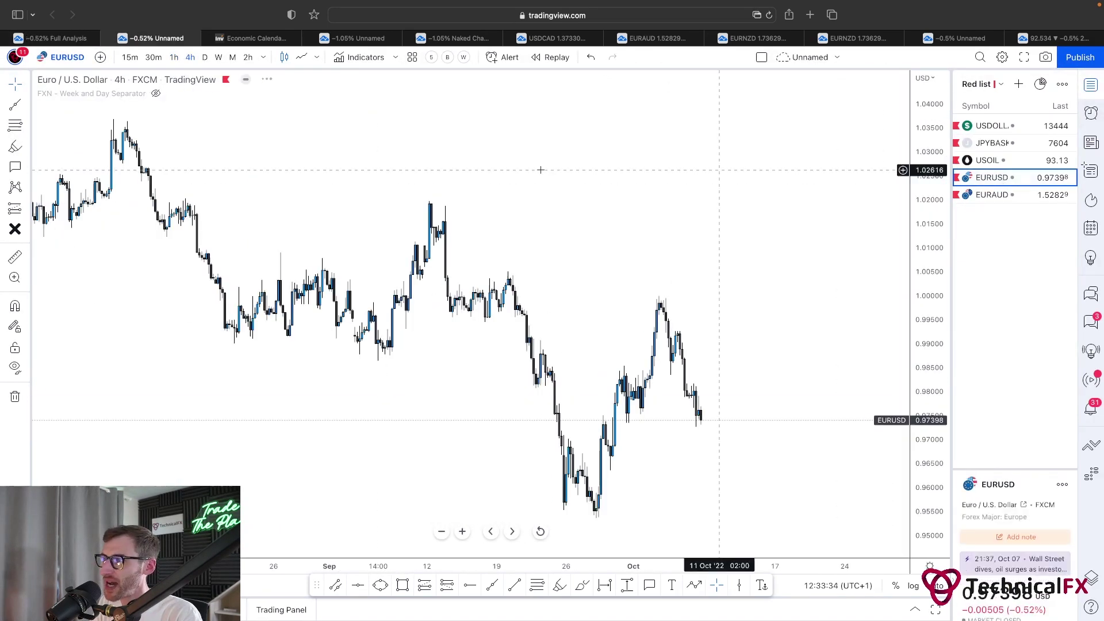
pyautogui.click(204, 57)
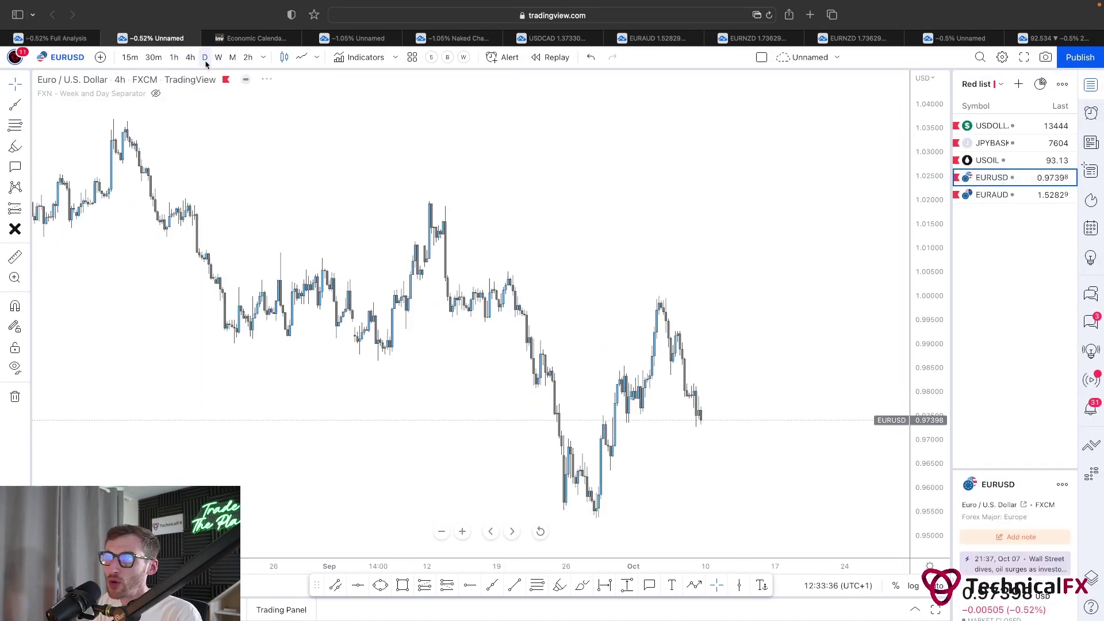
pyautogui.rightClick(713, 173)
pyautogui.click(735, 185)
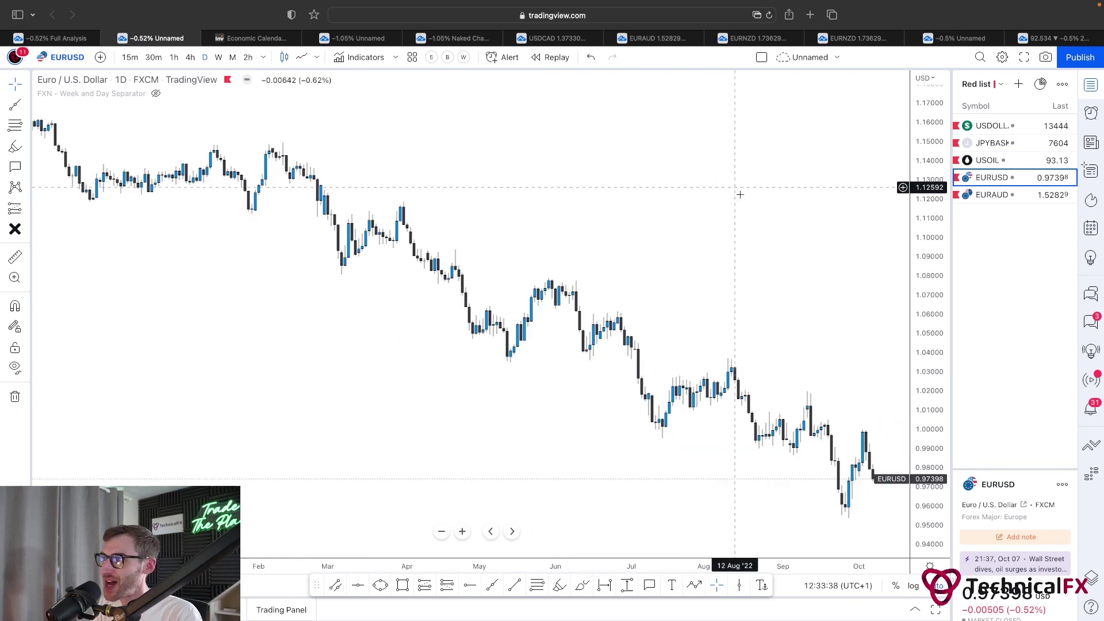
# Zoom into the mid-August to October 2022 daily EURUSD candles
pyautogui.hscroll(5, 618, 227)
pyautogui.scroll(-8, 631, 261)
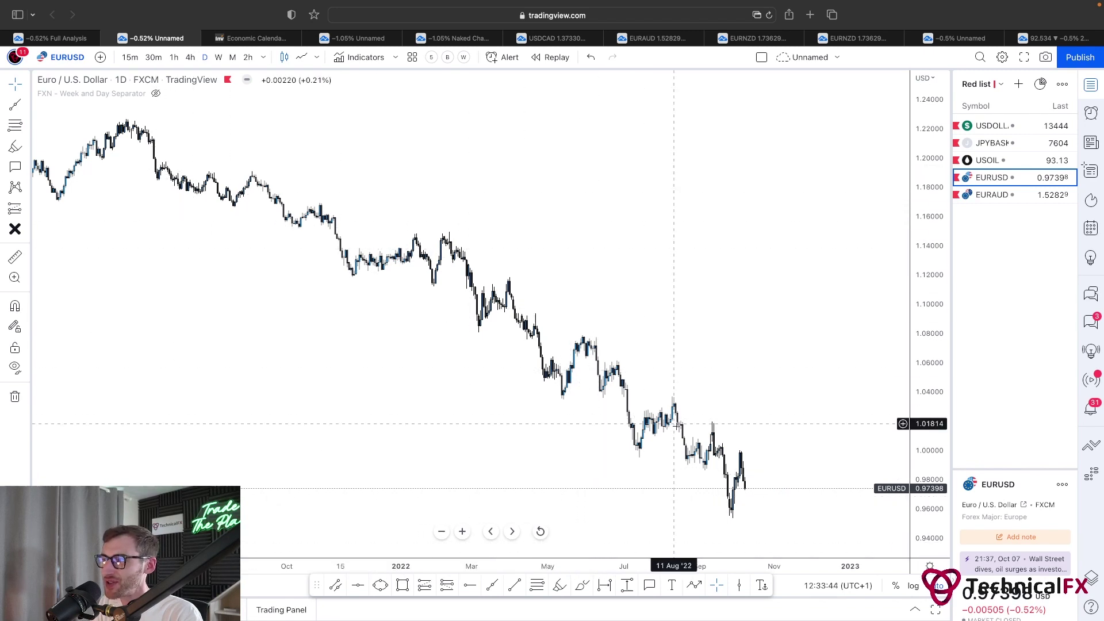
pyautogui.scroll(5, 719, 398)
pyautogui.scroll(5, 674, 396)
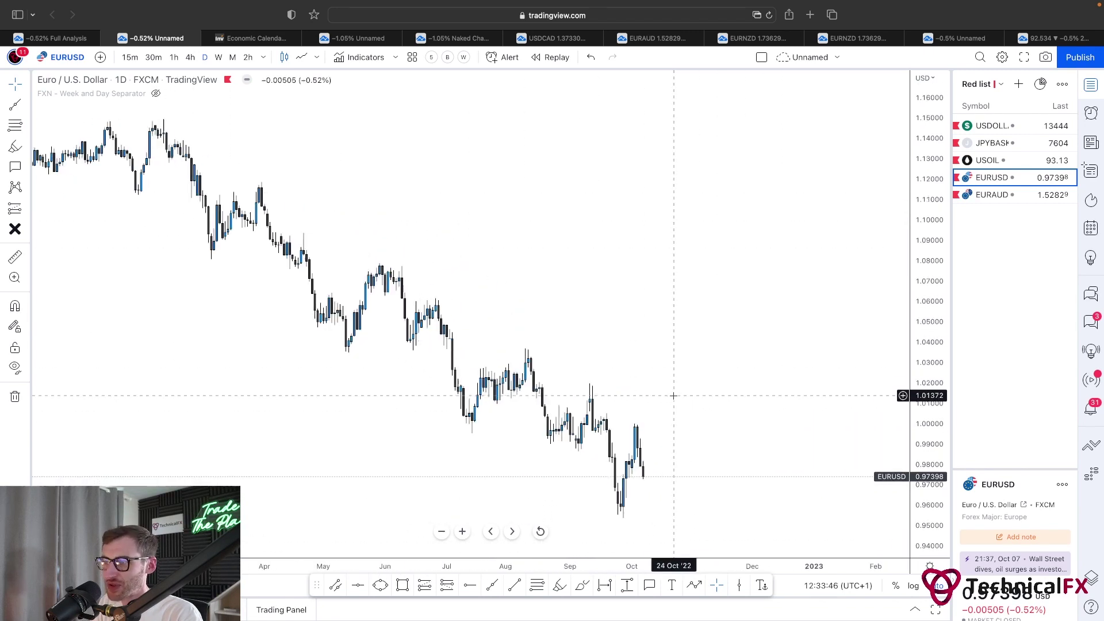
pyautogui.scroll(5, 674, 396)
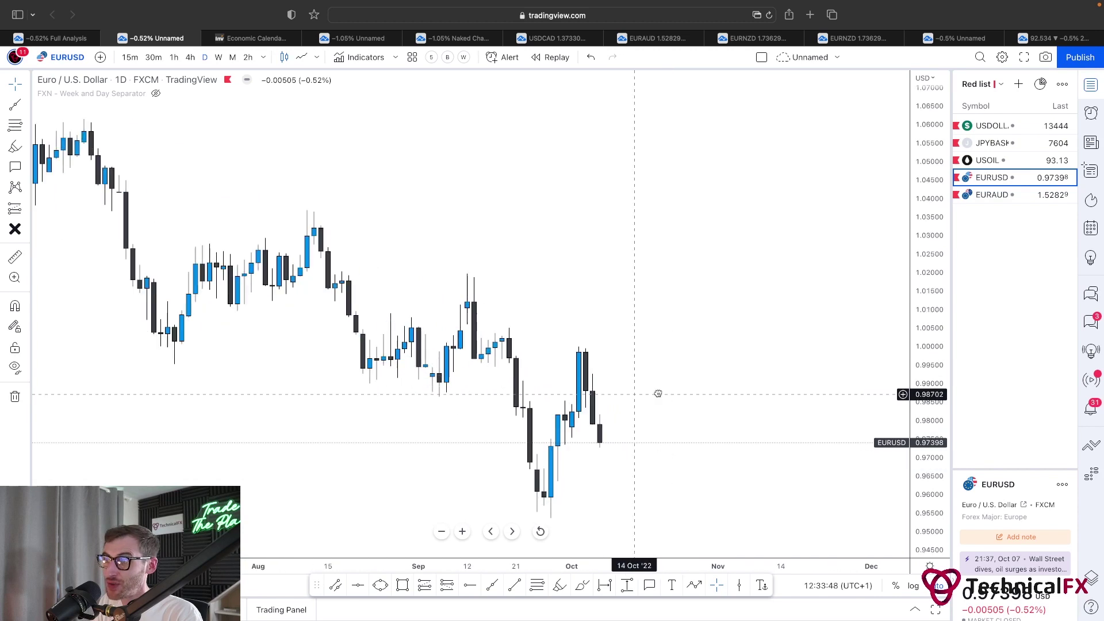
pyautogui.scroll(2, 712, 352)
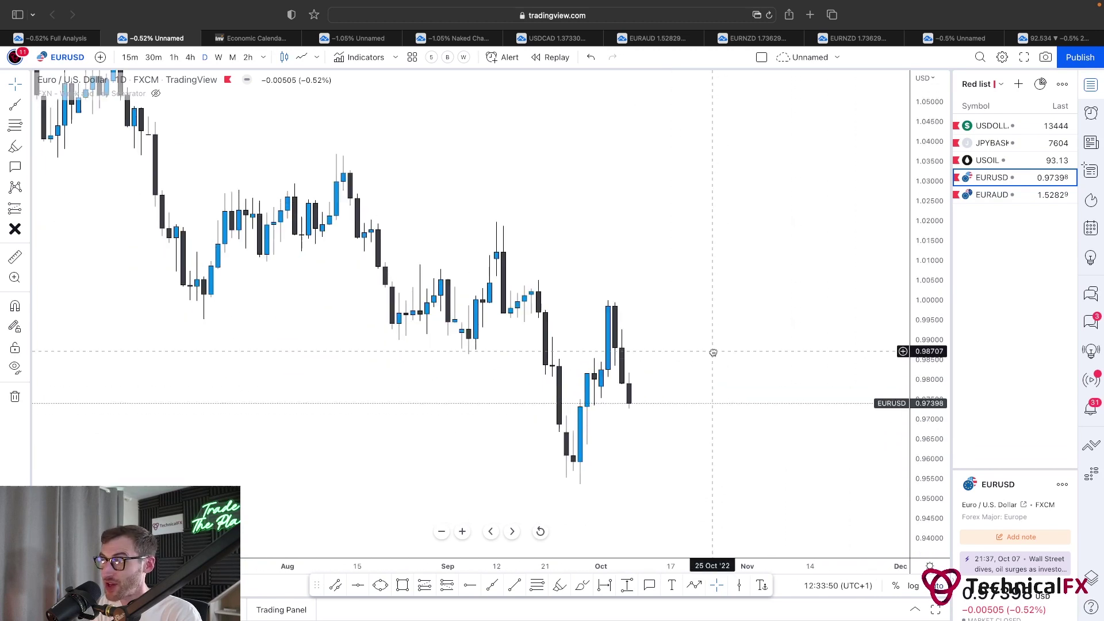
# Draw red horizontal lines at the 1.0195 swing high, the 0.9865 September low and the 0.95374 low
pyautogui.click(492, 586)
pyautogui.moveTo(442, 222); pyautogui.dragTo(676, 221)
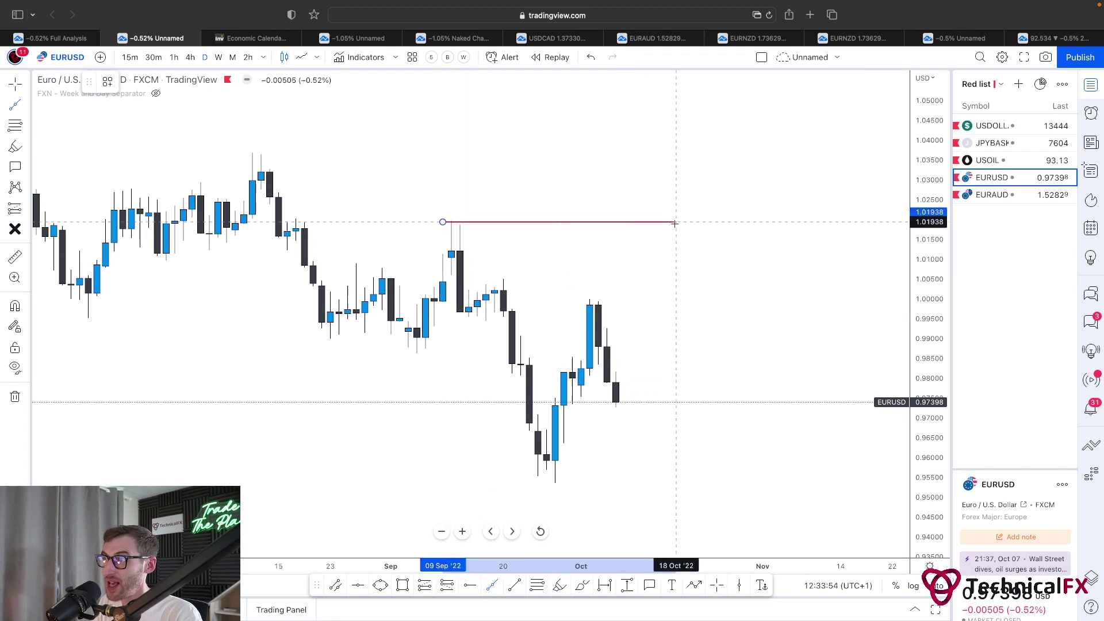
pyautogui.click(490, 586)
pyautogui.moveTo(410, 352); pyautogui.dragTo(503, 352)
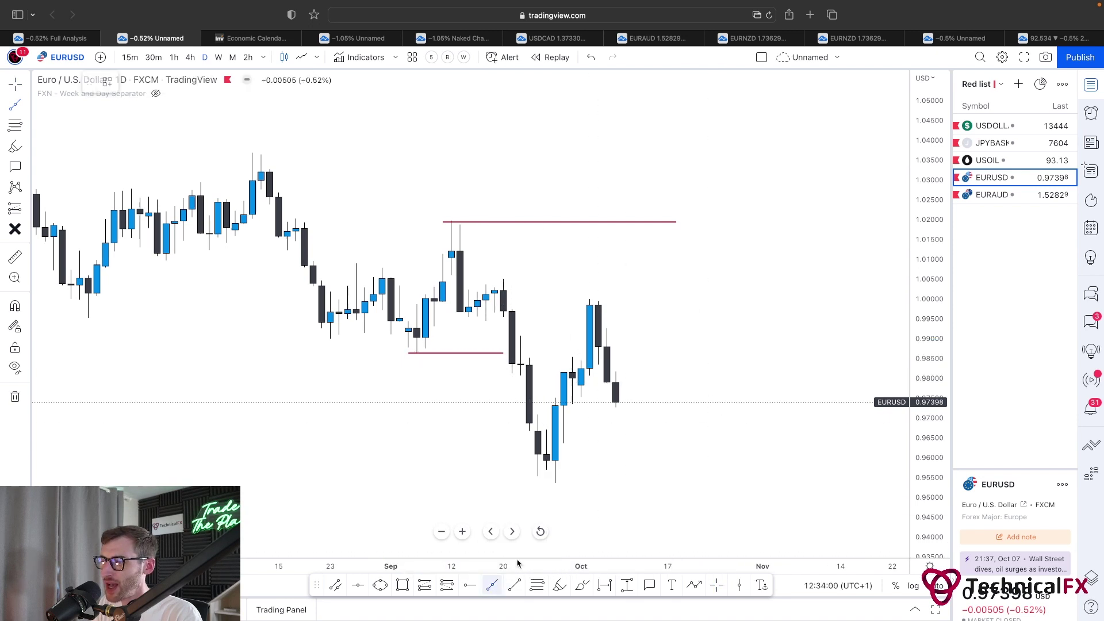
pyautogui.moveTo(606, 482); pyautogui.dragTo(711, 482)
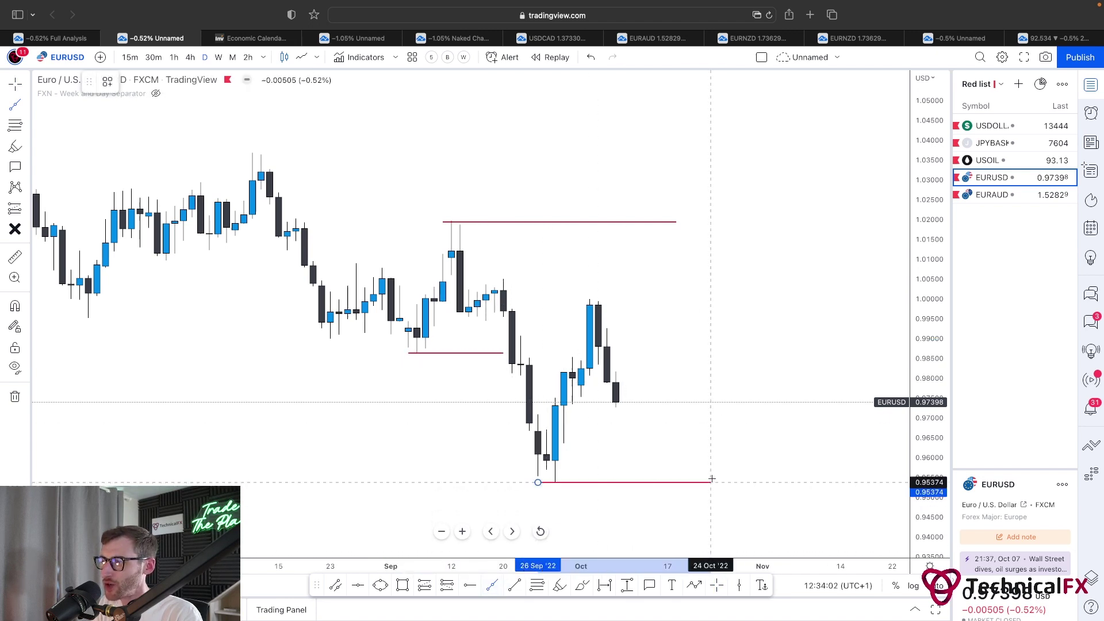
# Add a Fibonacci retracement from the 1.01953 swing high to the 0.95374 low
pyautogui.hscroll(2, 662, 402)
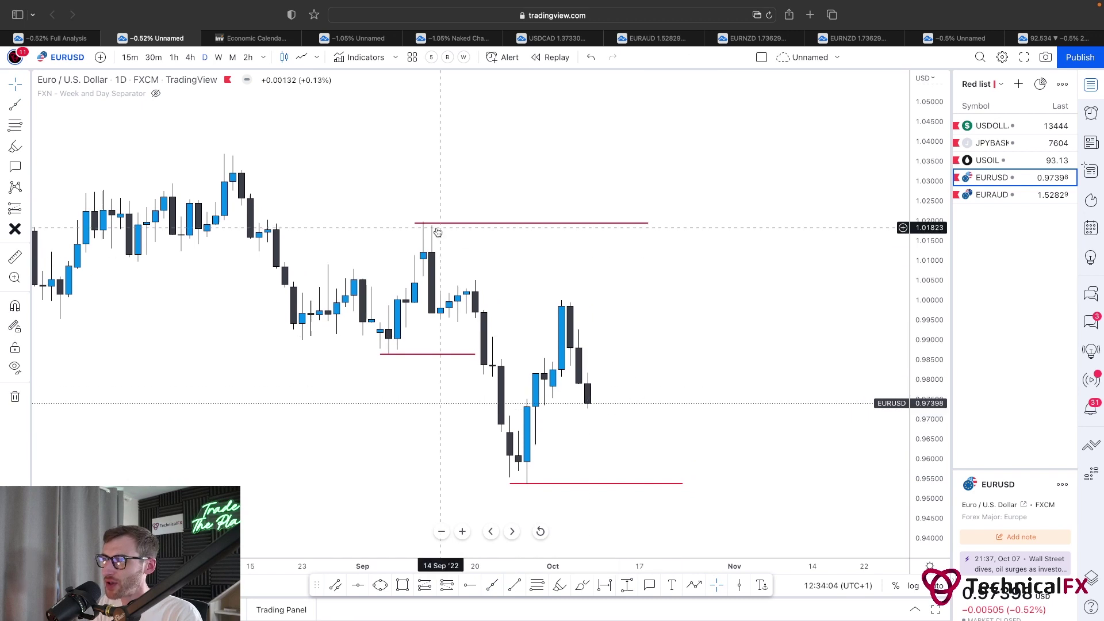
pyautogui.click(535, 585)
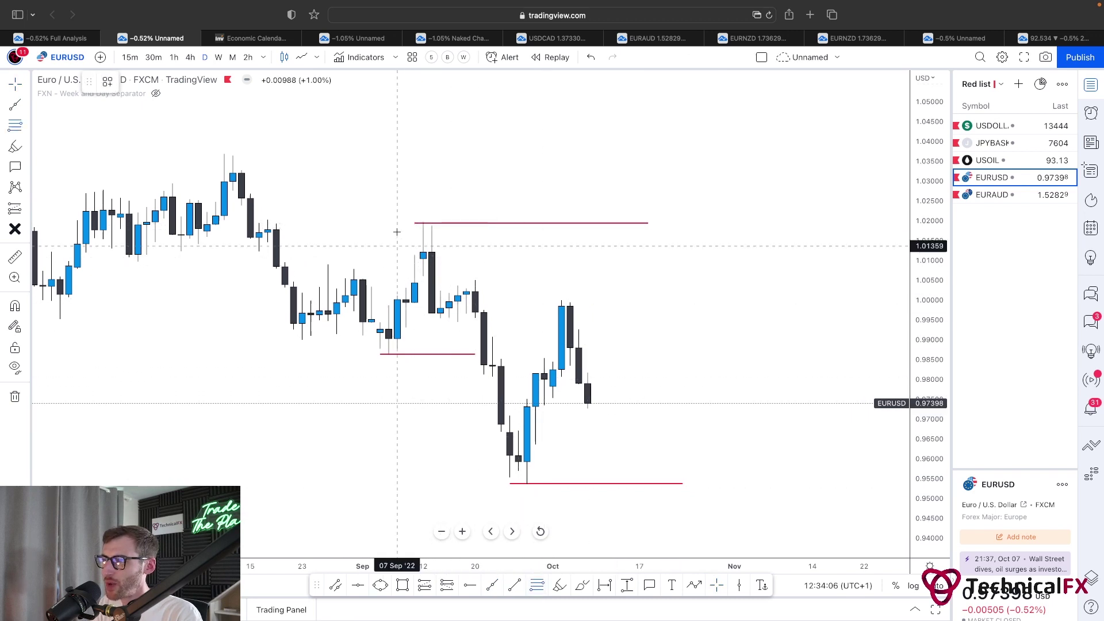
pyautogui.click(413, 222)
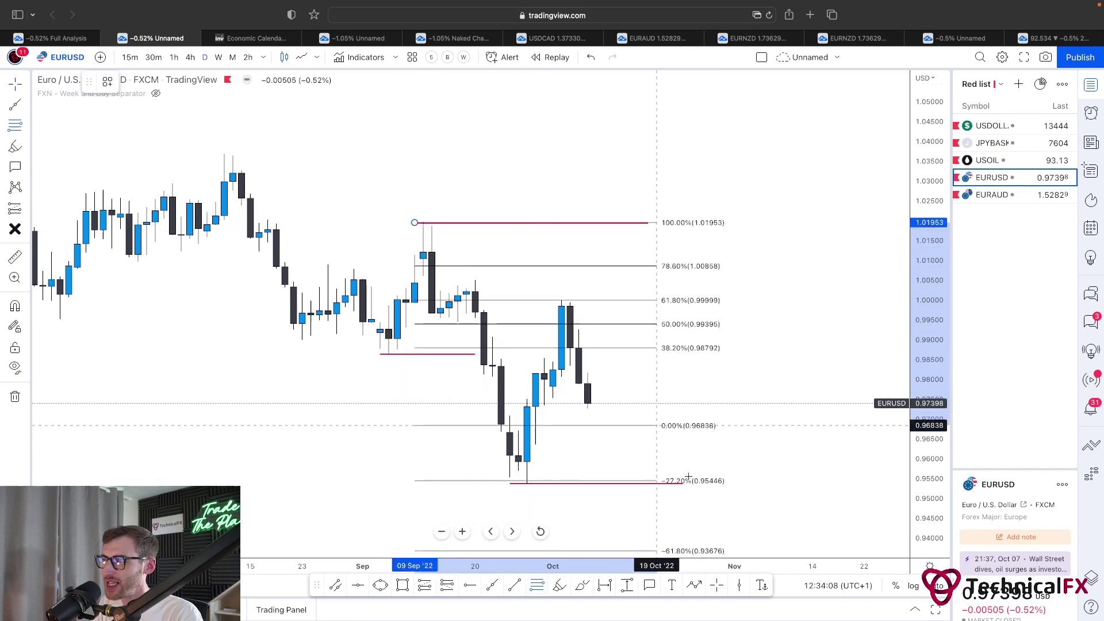
pyautogui.click(701, 484)
pyautogui.moveTo(582, 320); pyautogui.dragTo(565, 293)
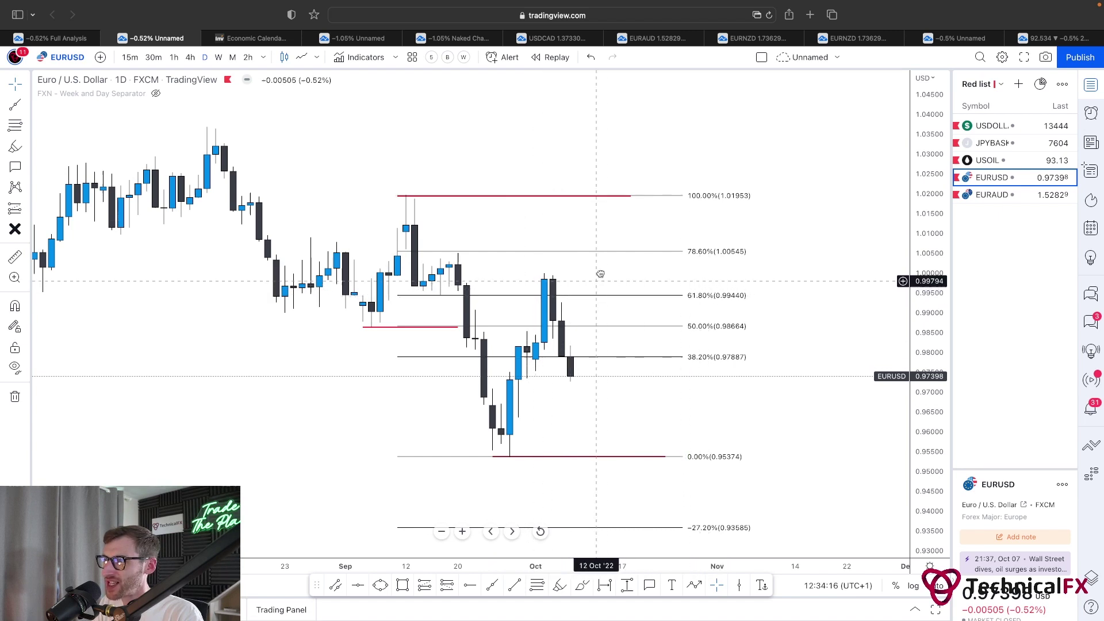
pyautogui.scroll(-1, 598, 345)
# Draw a line near 0.9909 past the October high and apply the DAILY IMBALANCE style preset
pyautogui.click(514, 585)
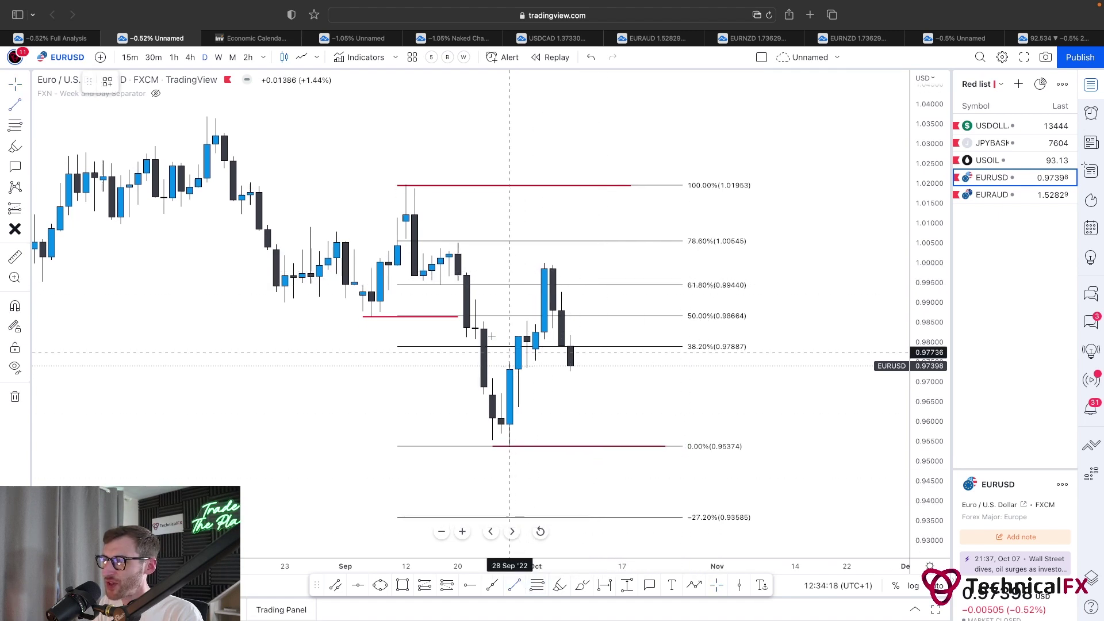
pyautogui.click(458, 281)
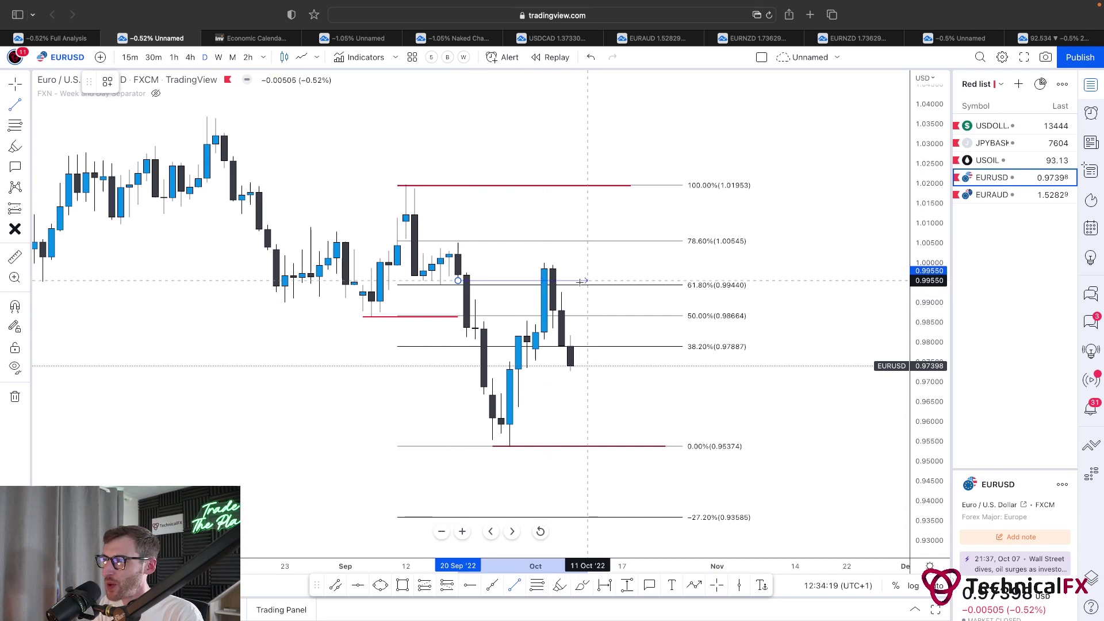
pyautogui.click(580, 281)
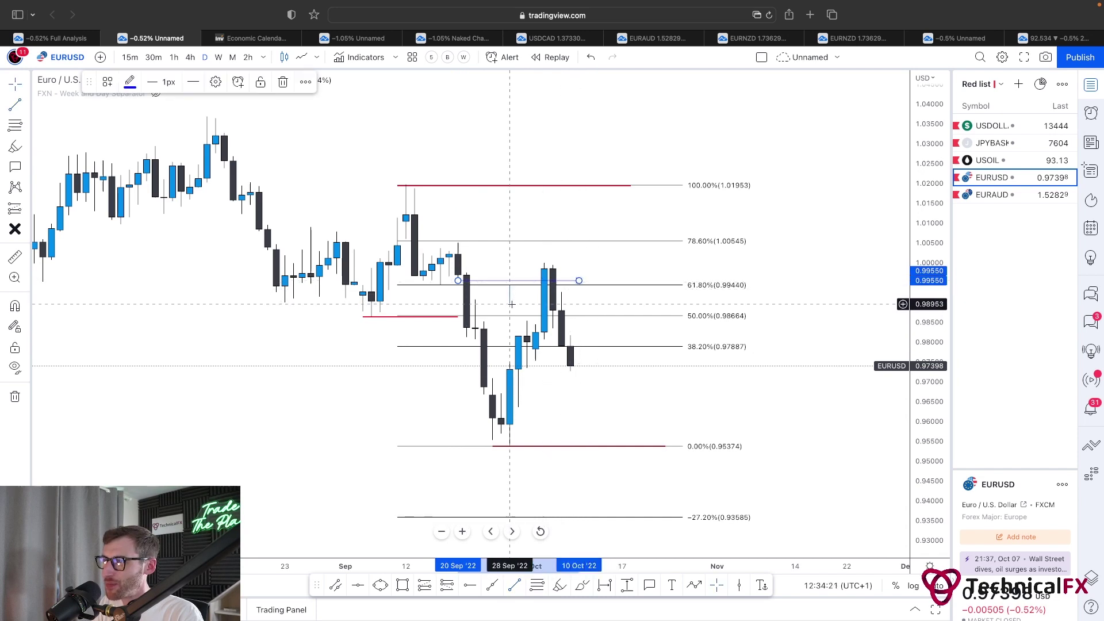
pyautogui.moveTo(512, 282); pyautogui.dragTo(515, 304)
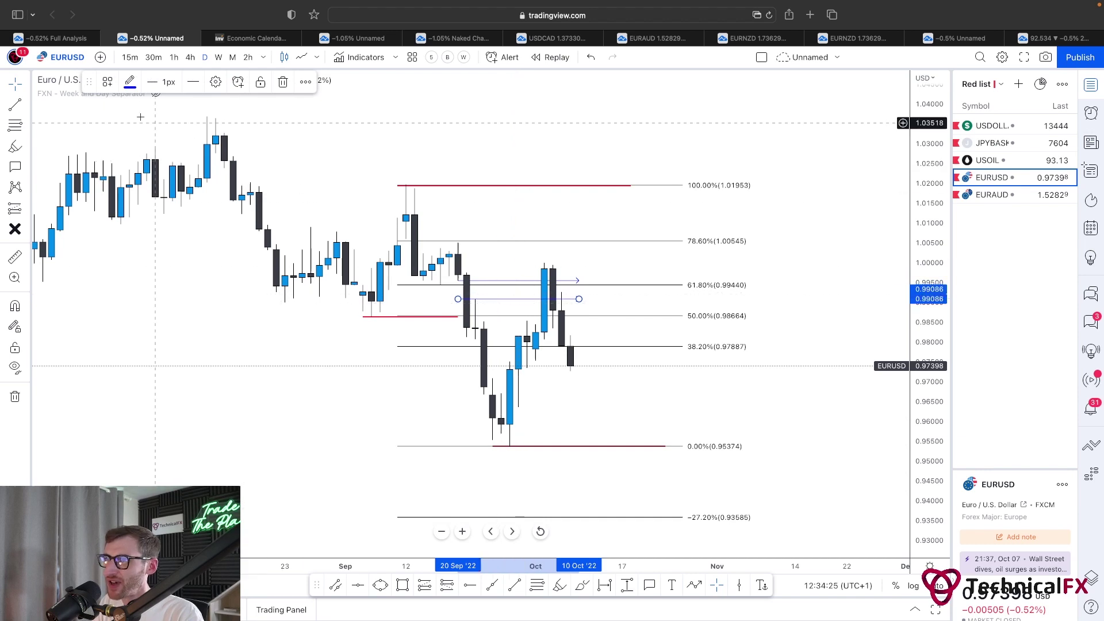
pyautogui.click(108, 81)
pyautogui.click(150, 244)
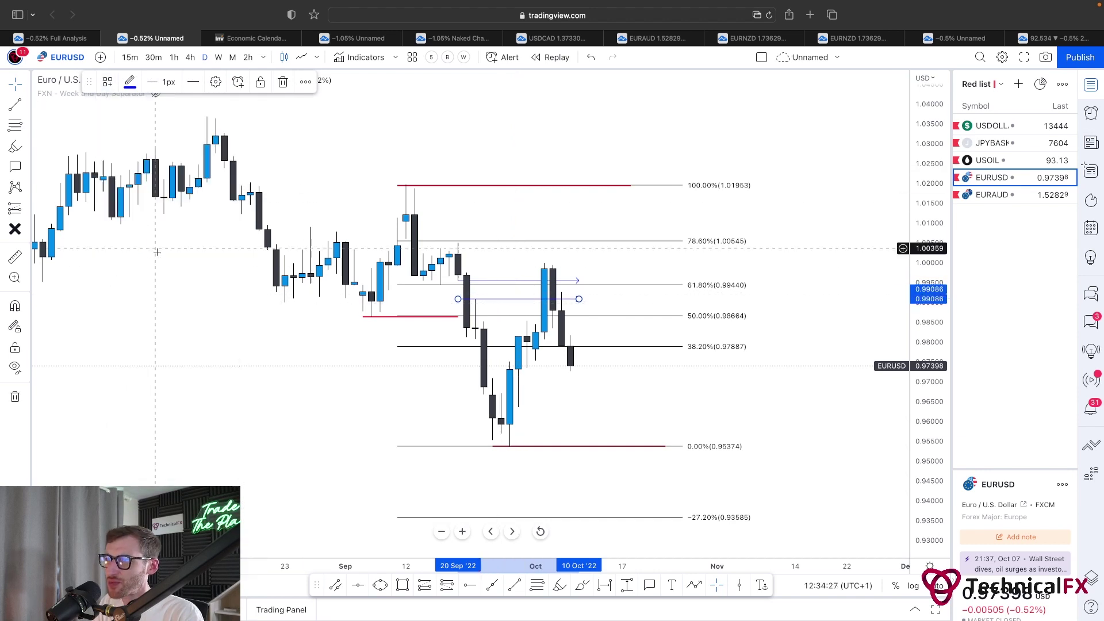
# Extend the 0.98635 red line to late September, discard a trial yellow zone, and switch to 4-hour candles
pyautogui.hscroll(3, 345, 377)
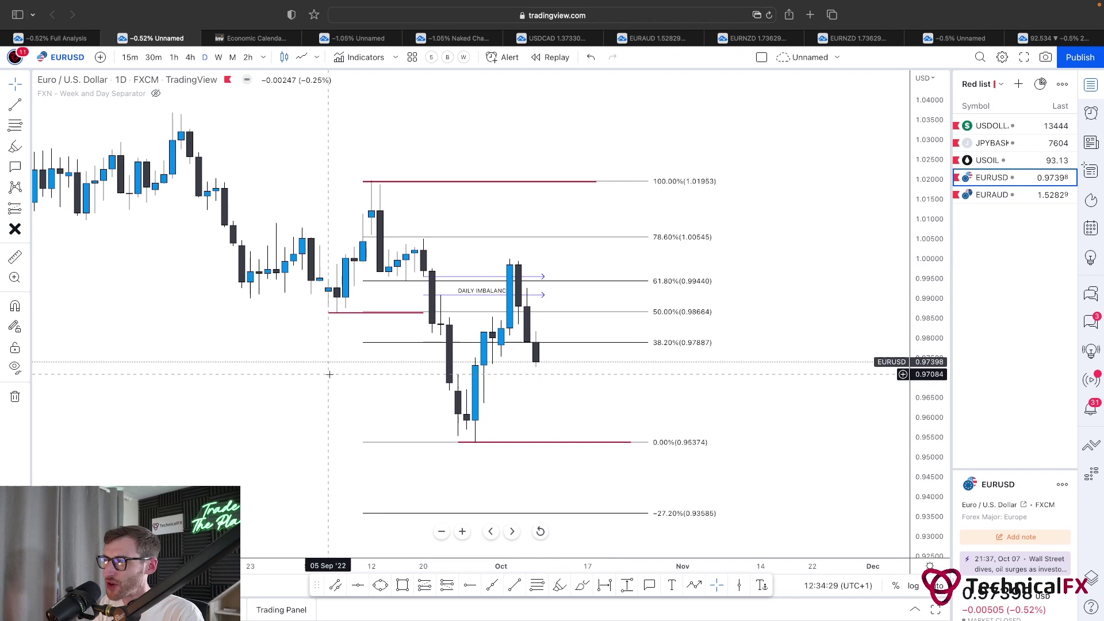
pyautogui.hscroll(-2, 382, 370)
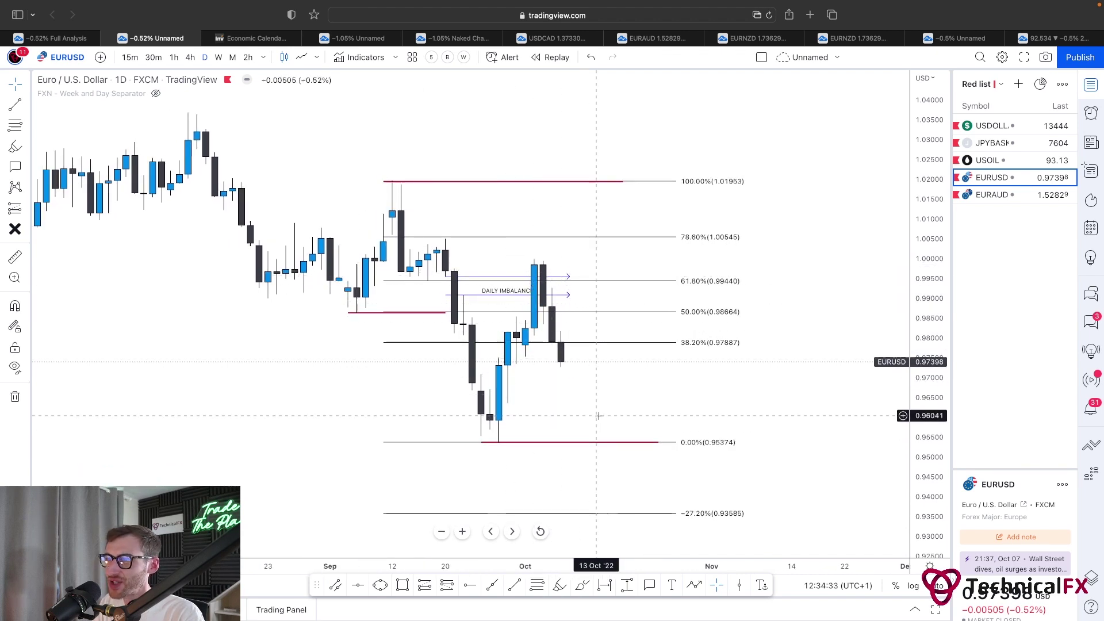
pyautogui.moveTo(446, 313)
pyautogui.mouseDown()
pyautogui.moveTo(527, 319)
pyautogui.moveTo(437, 314)
pyautogui.mouseUp()
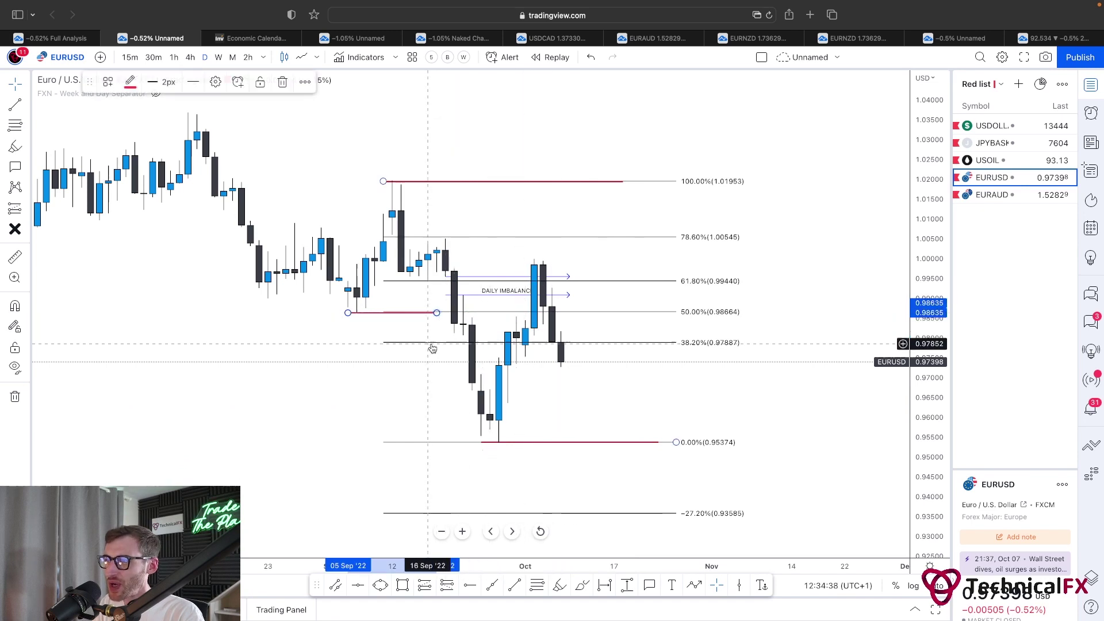
pyautogui.click(402, 585)
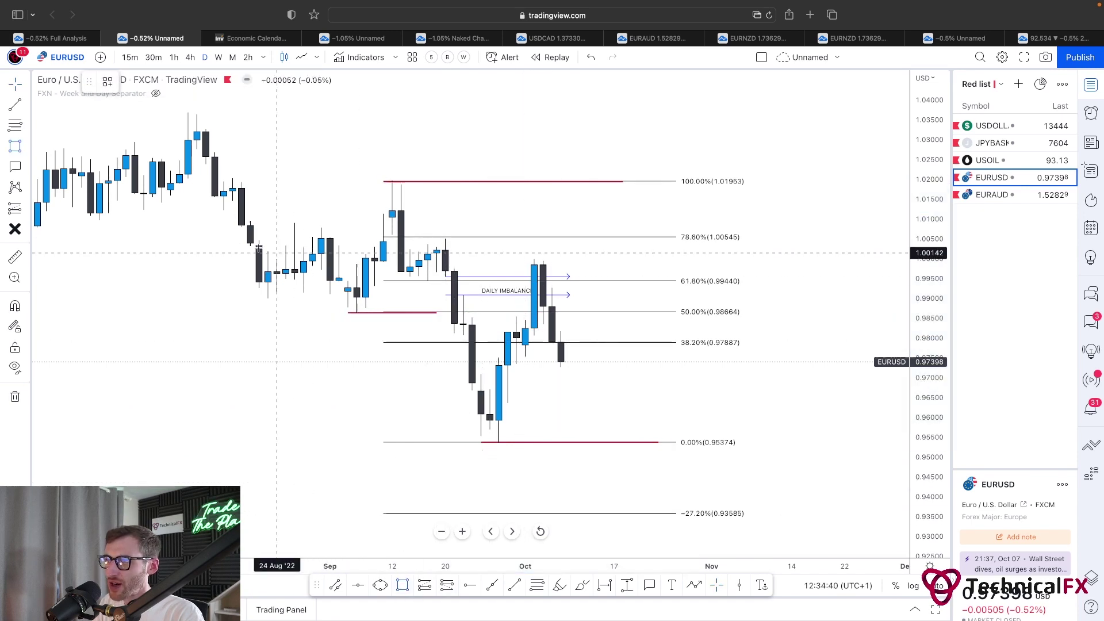
pyautogui.moveTo(214, 242)
pyautogui.mouseDown()
pyautogui.moveTo(239, 261)
pyautogui.moveTo(659, 260)
pyautogui.mouseUp()
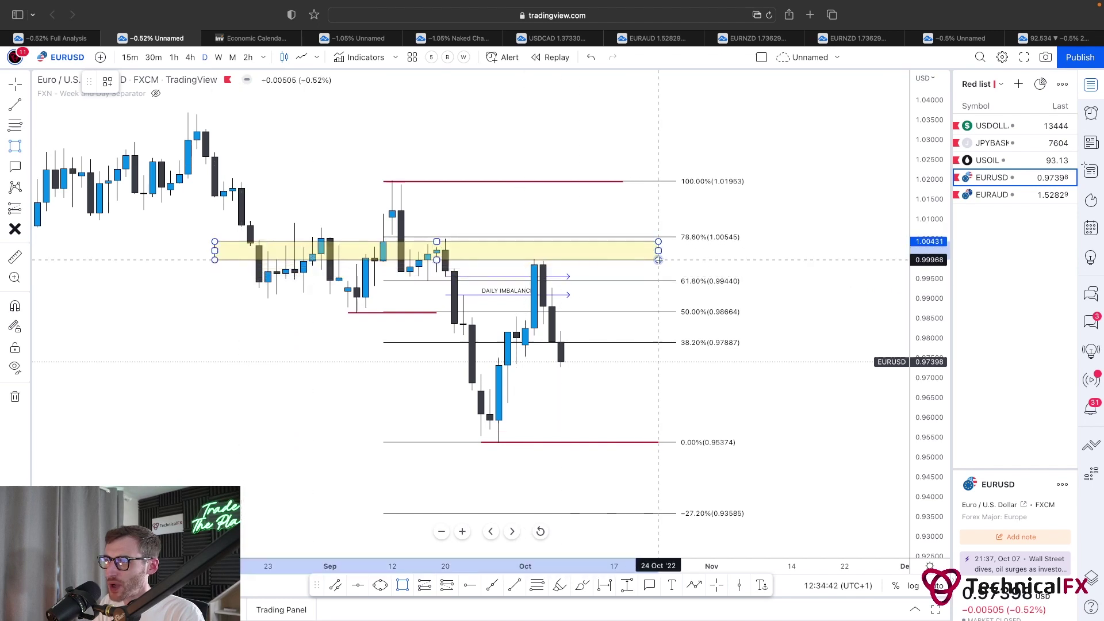
pyautogui.press('super+z')
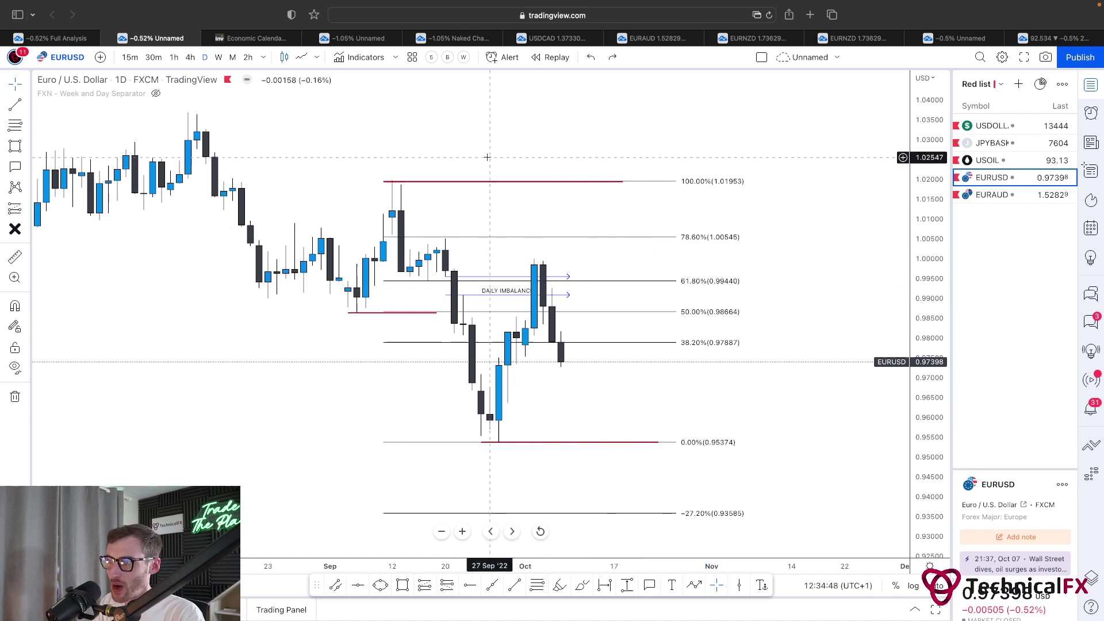
pyautogui.click(190, 57)
# Reset the 4h chart view to the most recent candles
pyautogui.rightClick(468, 124)
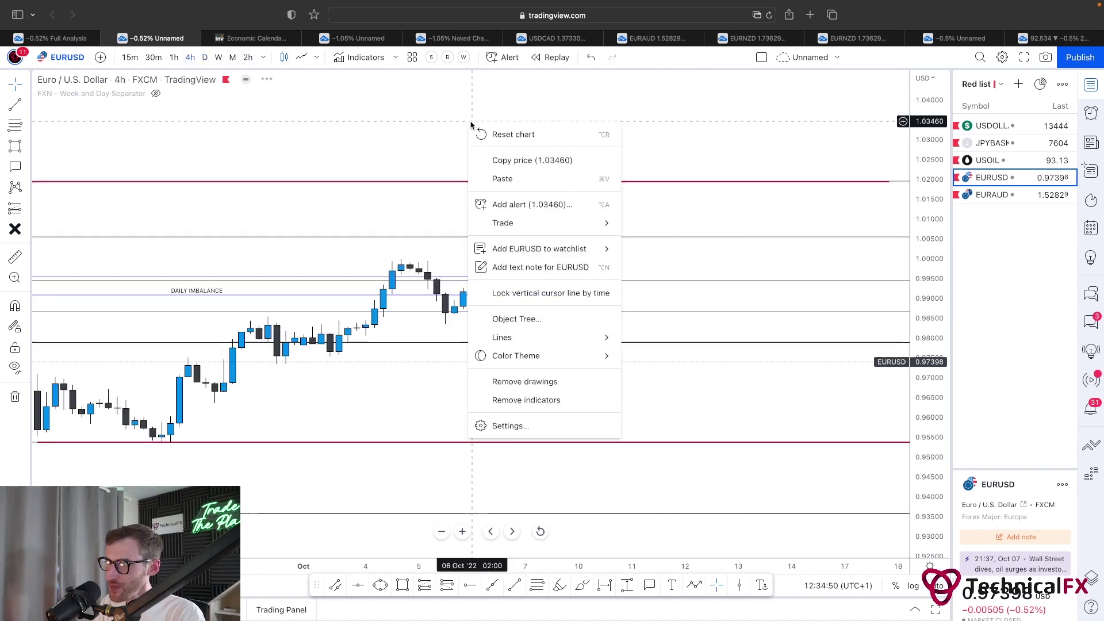
pyautogui.click(517, 133)
pyautogui.hscroll(5, 645, 307)
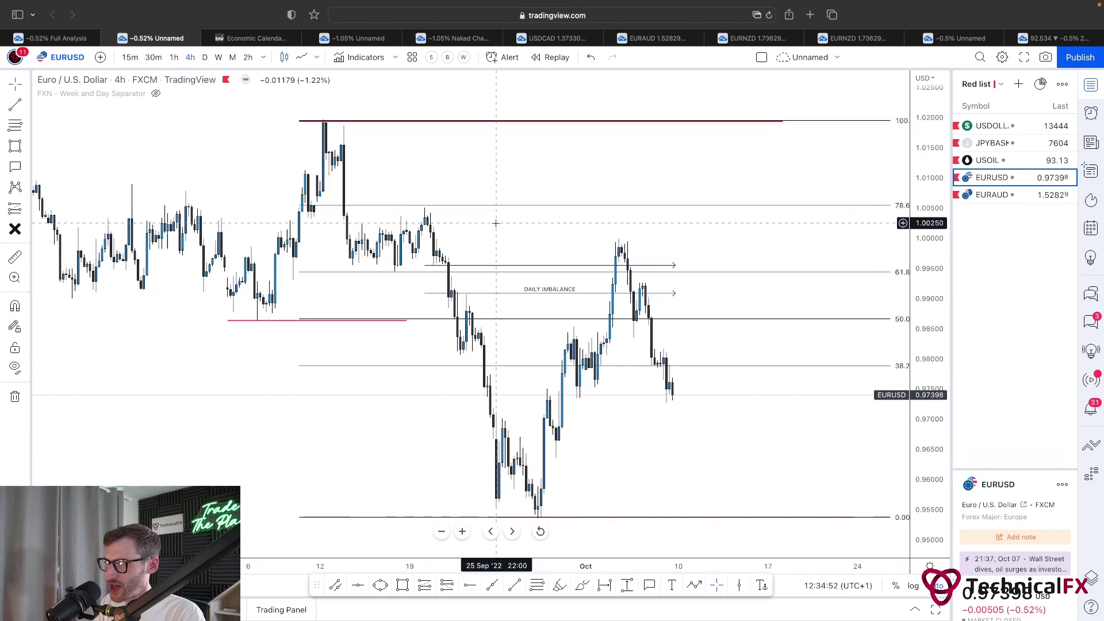
pyautogui.scroll(-3, 936, 315)
pyautogui.scroll(-3, 681, 409)
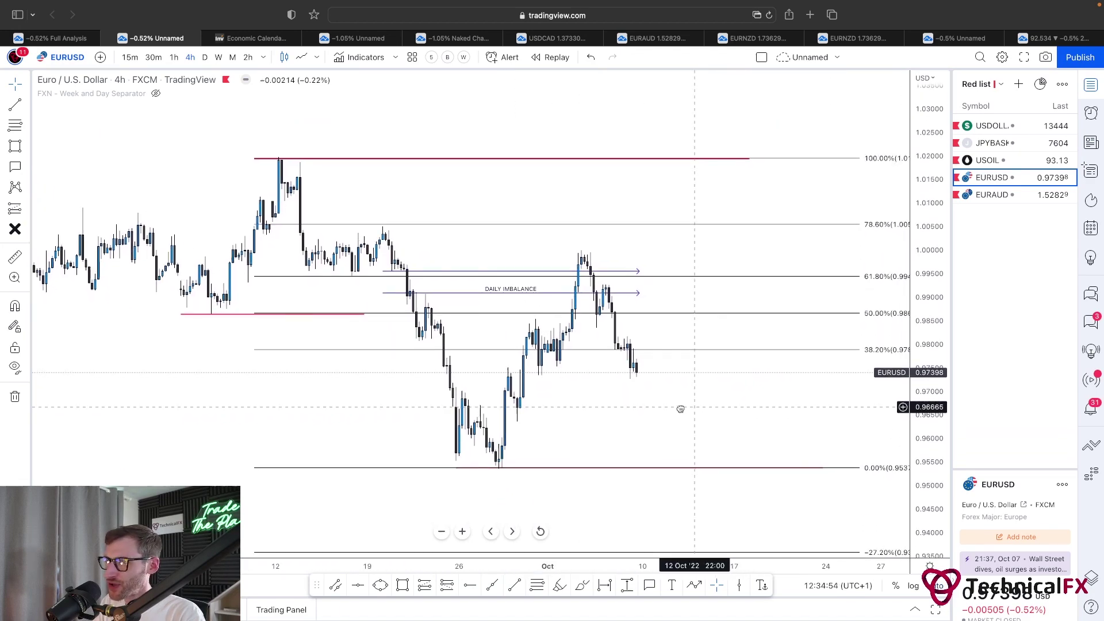
pyautogui.scroll(-4, 667, 402)
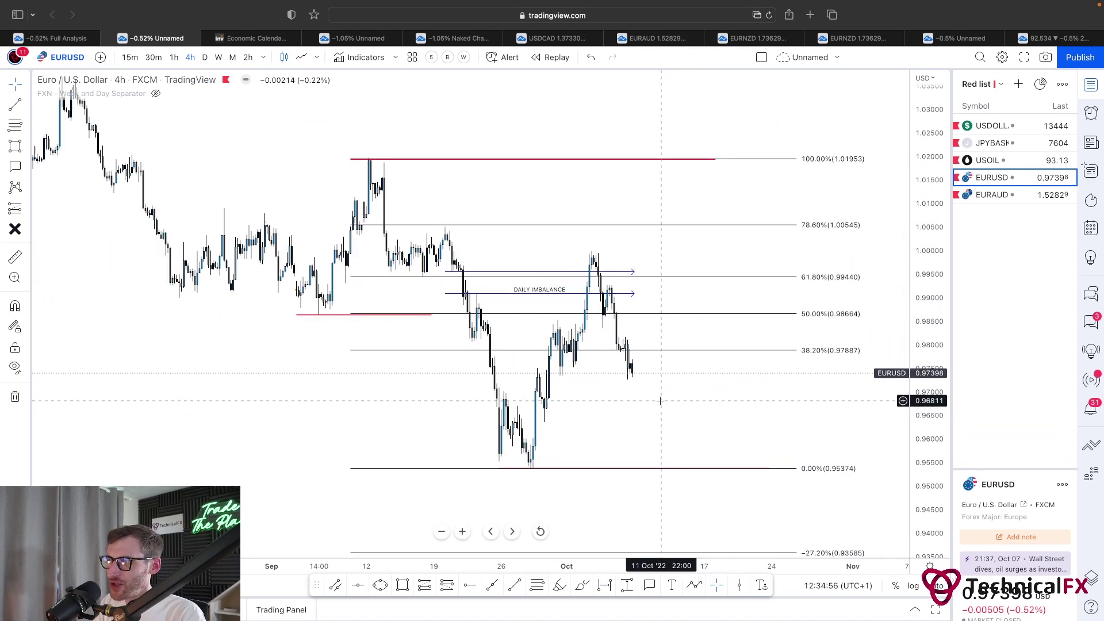
# Sketch purple freehand range marks and swing moves, then undo the latest strokes, ellipse and arc
pyautogui.click(582, 585)
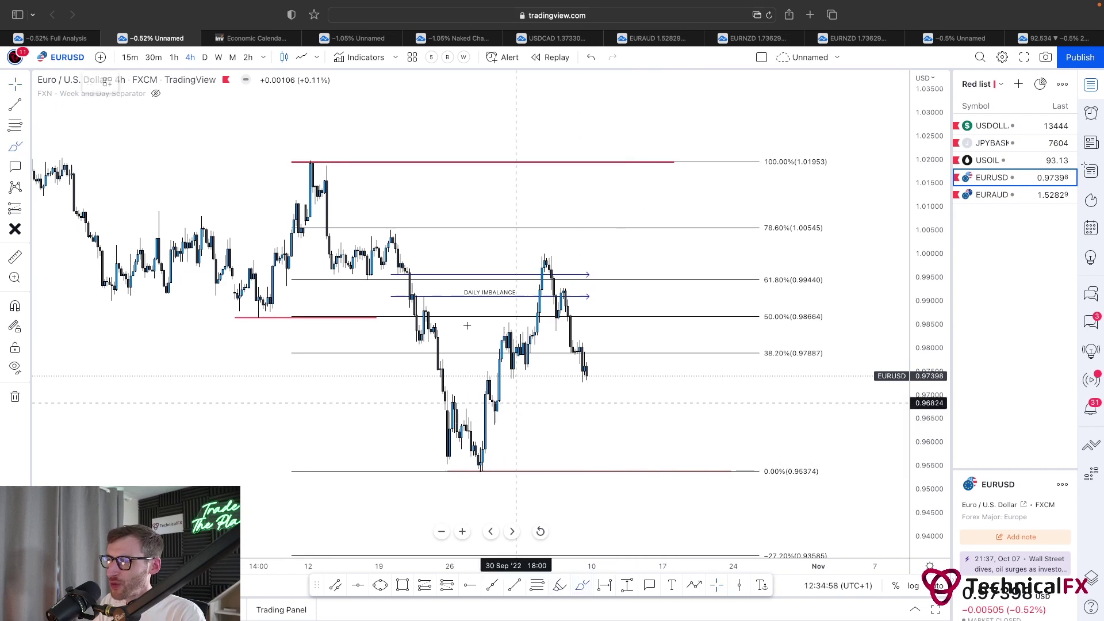
pyautogui.moveTo(104, 300); pyautogui.dragTo(106, 300)
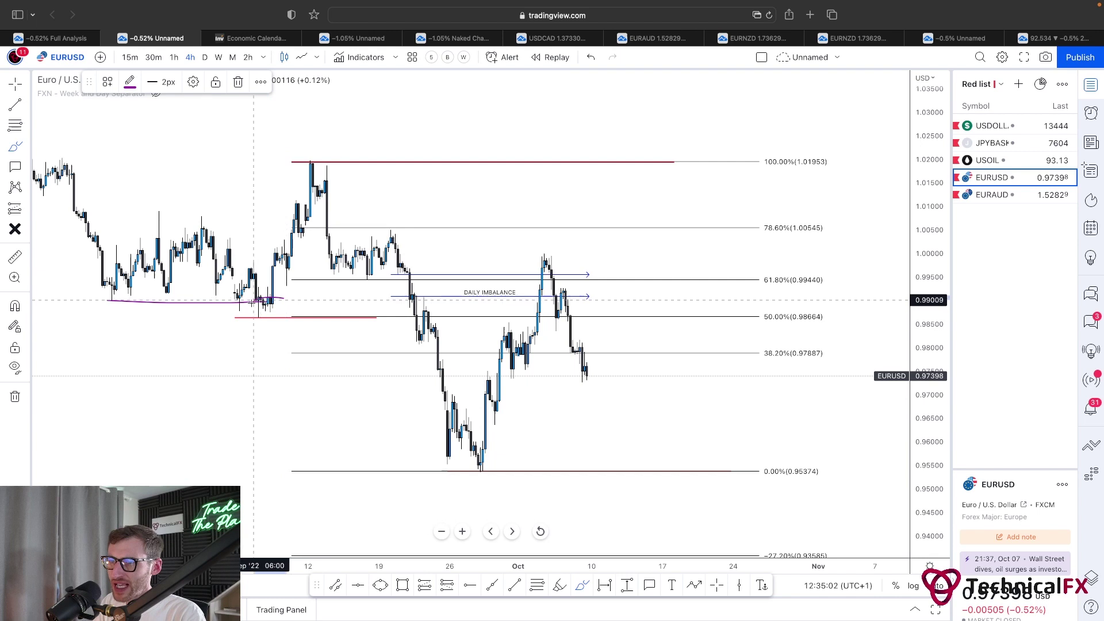
pyautogui.moveTo(286, 301)
pyautogui.mouseDown()
pyautogui.moveTo(261, 319)
pyautogui.moveTo(287, 299)
pyautogui.mouseUp()
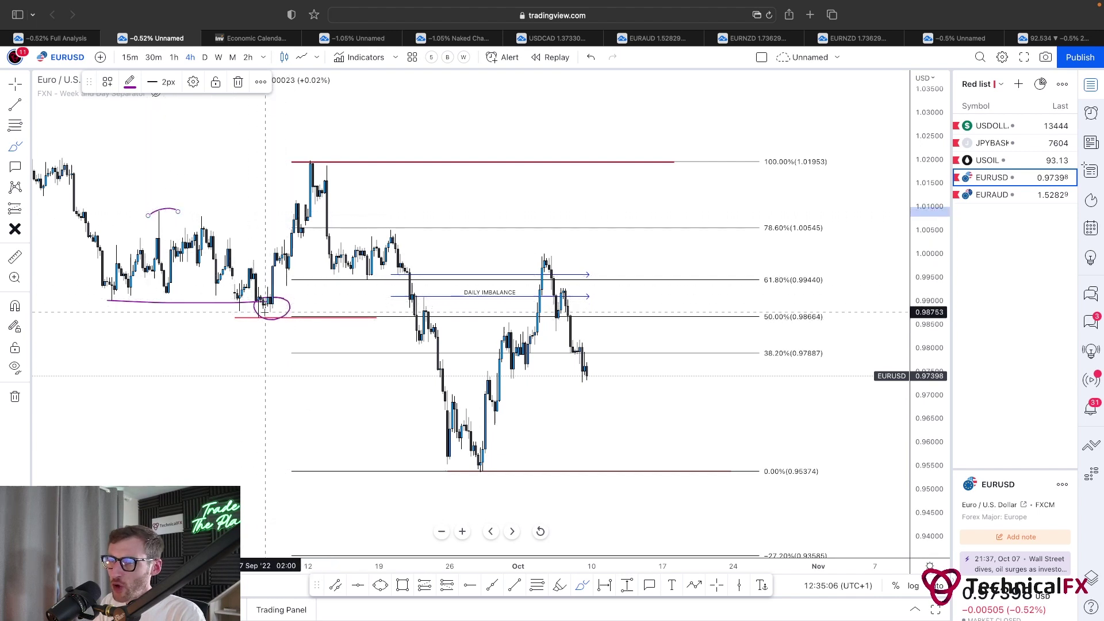
pyautogui.moveTo(266, 312); pyautogui.dragTo(310, 166)
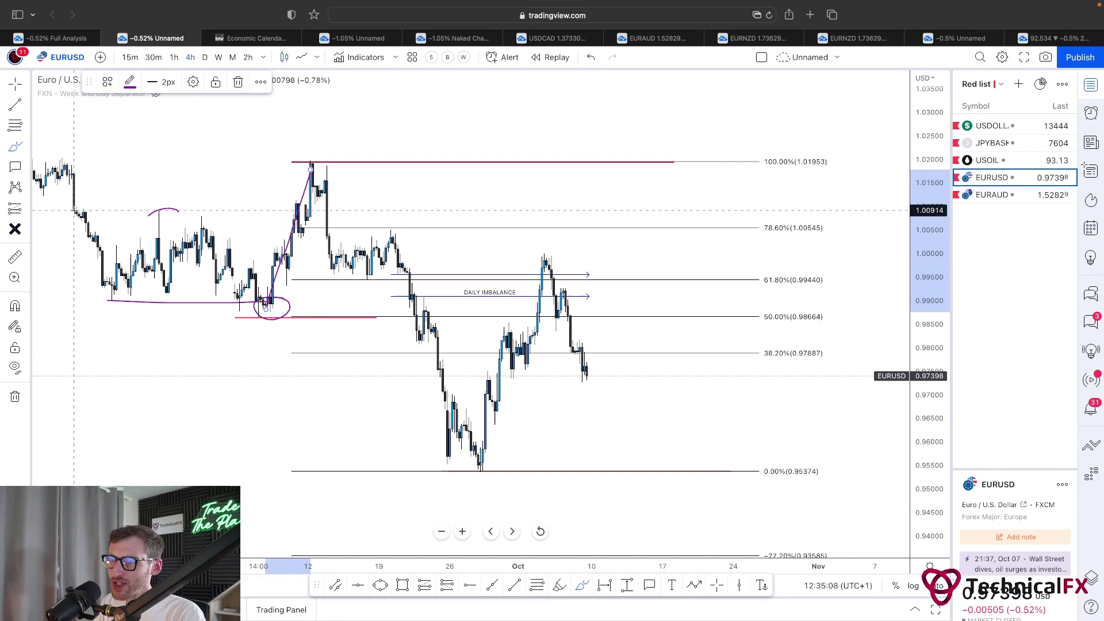
pyautogui.moveTo(75, 208); pyautogui.dragTo(157, 208)
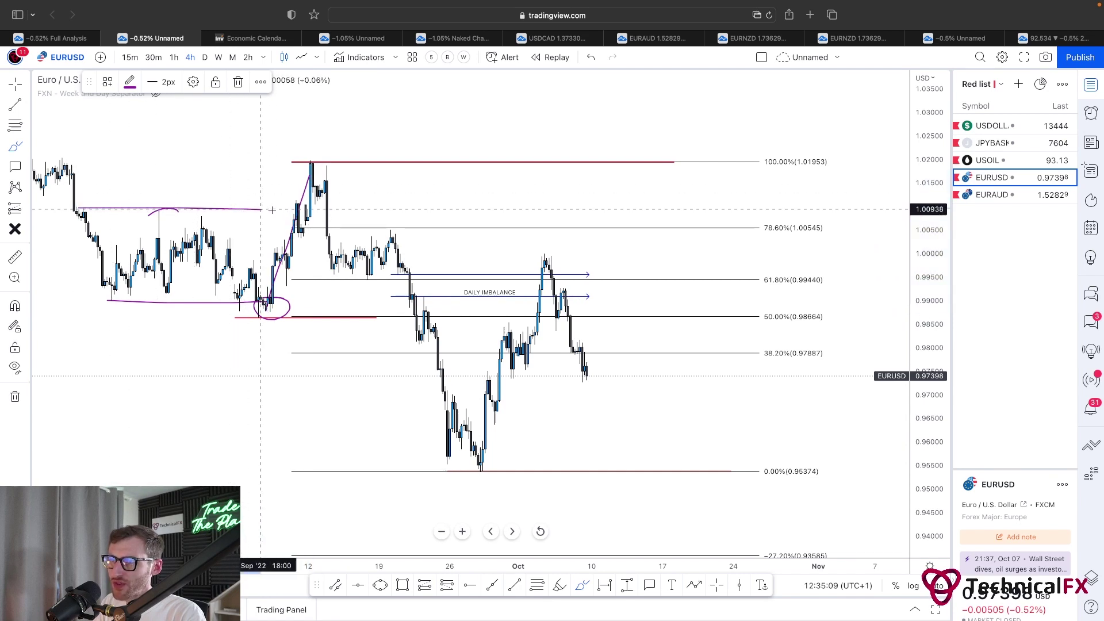
pyautogui.moveTo(260, 210); pyautogui.dragTo(297, 208)
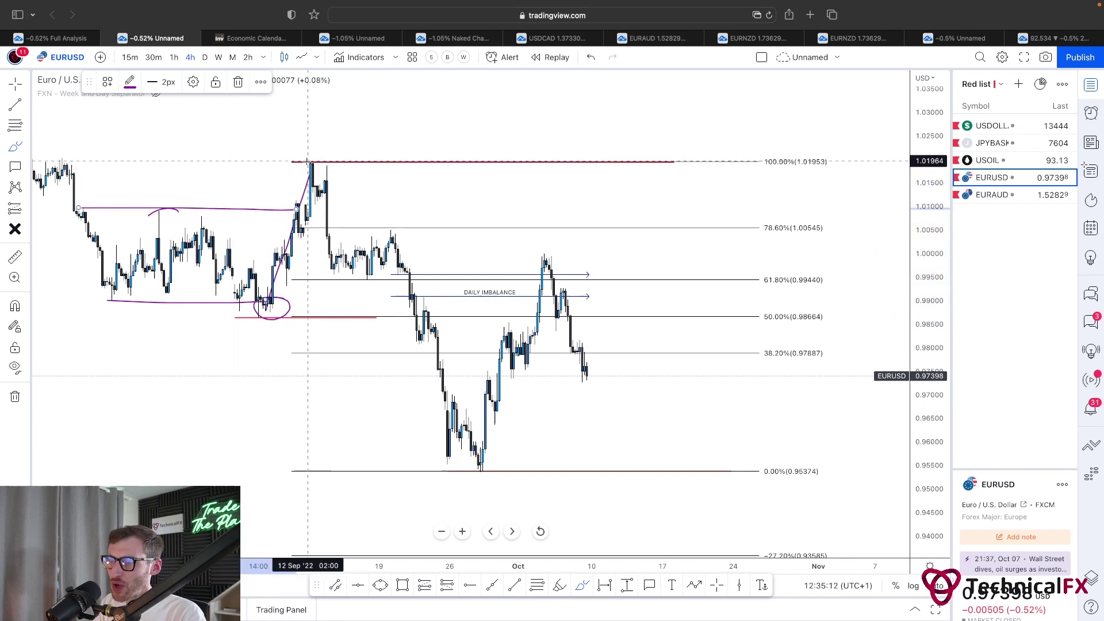
pyautogui.moveTo(308, 162)
pyautogui.mouseDown()
pyautogui.moveTo(460, 448)
pyautogui.moveTo(512, 470)
pyautogui.mouseUp()
pyautogui.press('super+z')
pyautogui.press('super+z')
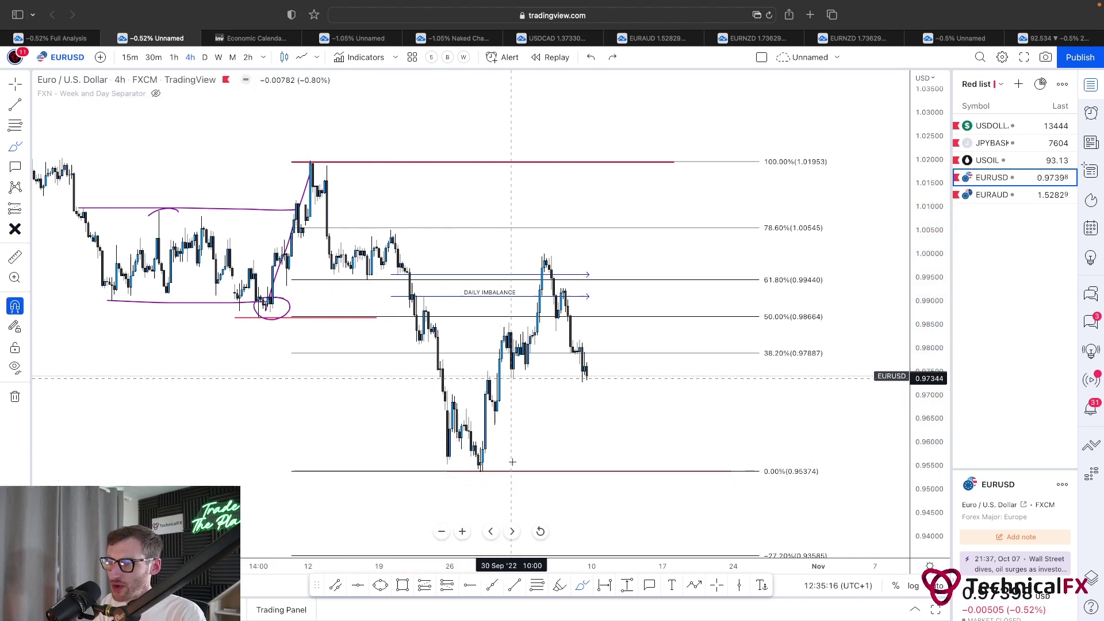
pyautogui.press('super+z')
pyautogui.press('super+z')
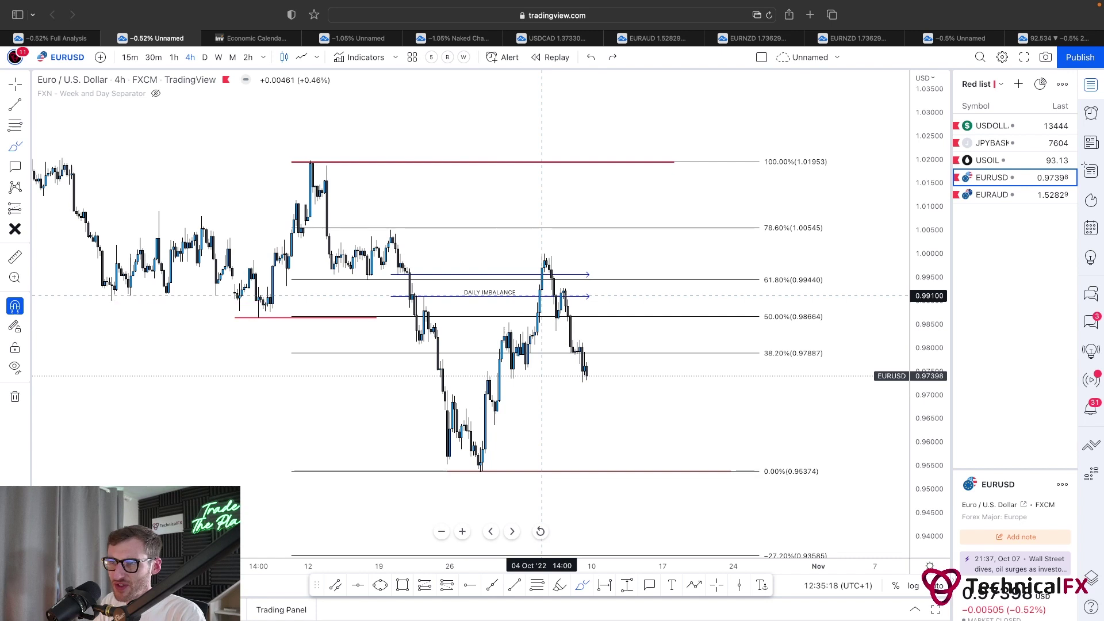
# Zoom in, stretch the price scale, and circle the candles reacting at the 61.8% Fib level
pyautogui.scroll(3, 542, 296)
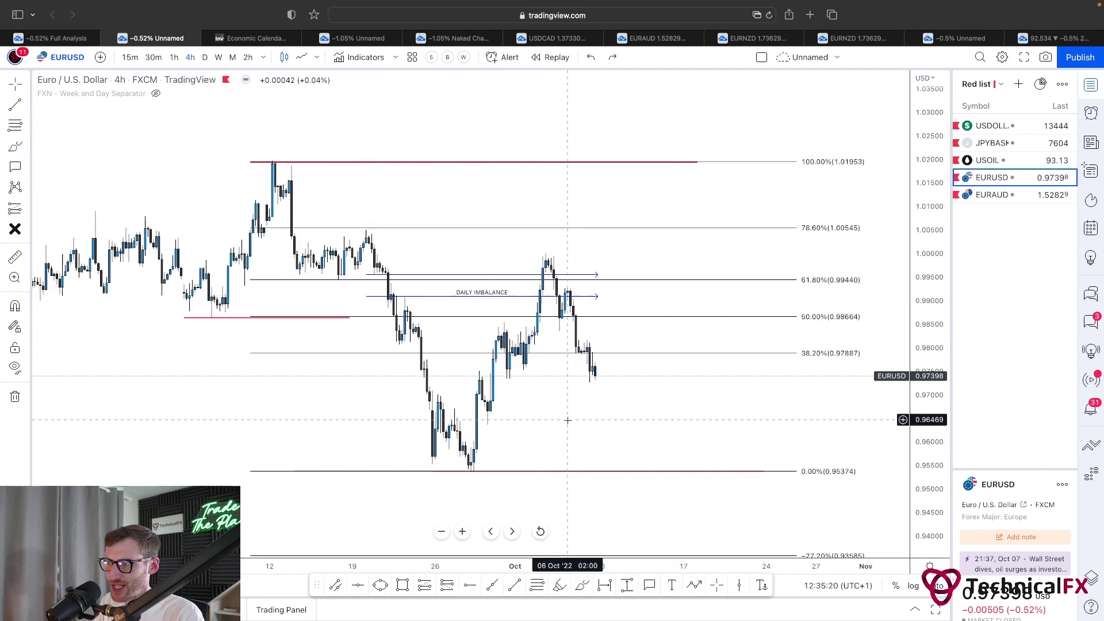
pyautogui.scroll(2, 567, 424)
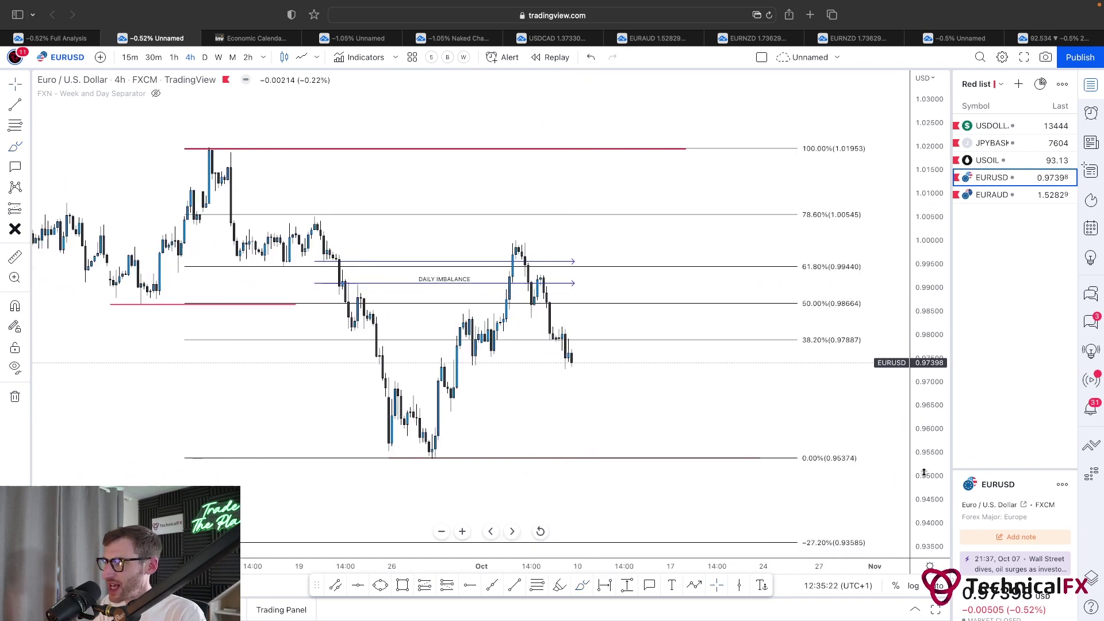
pyautogui.moveTo(924, 471); pyautogui.dragTo(924, 443)
pyautogui.scroll(2, 656, 423)
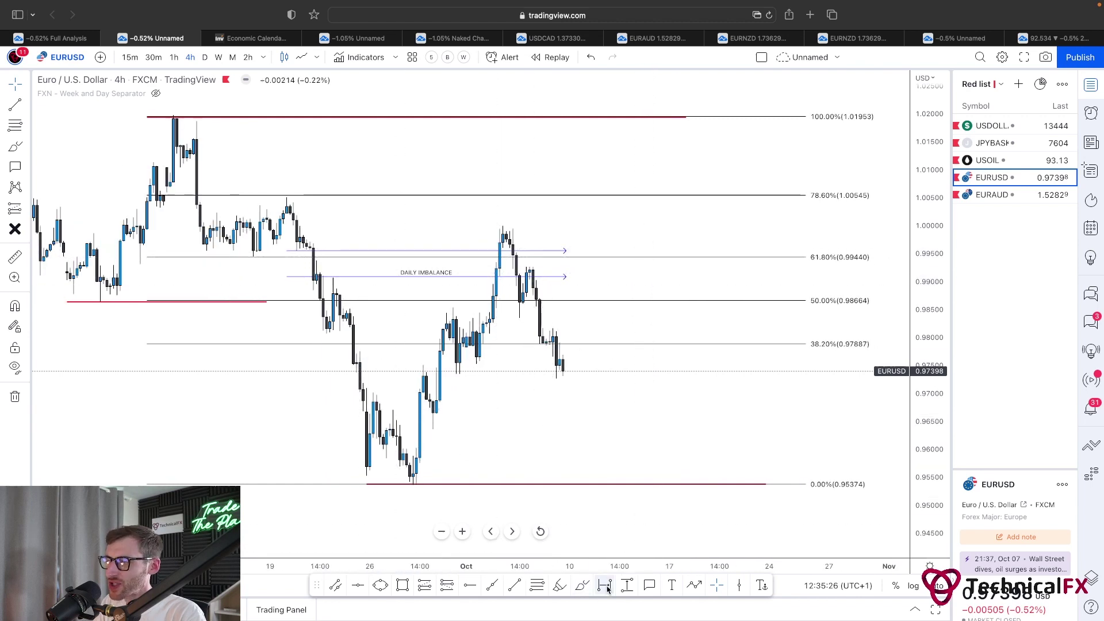
pyautogui.click(581, 587)
pyautogui.moveTo(326, 247)
pyautogui.mouseDown()
pyautogui.moveTo(299, 256)
pyautogui.moveTo(325, 246)
pyautogui.mouseUp()
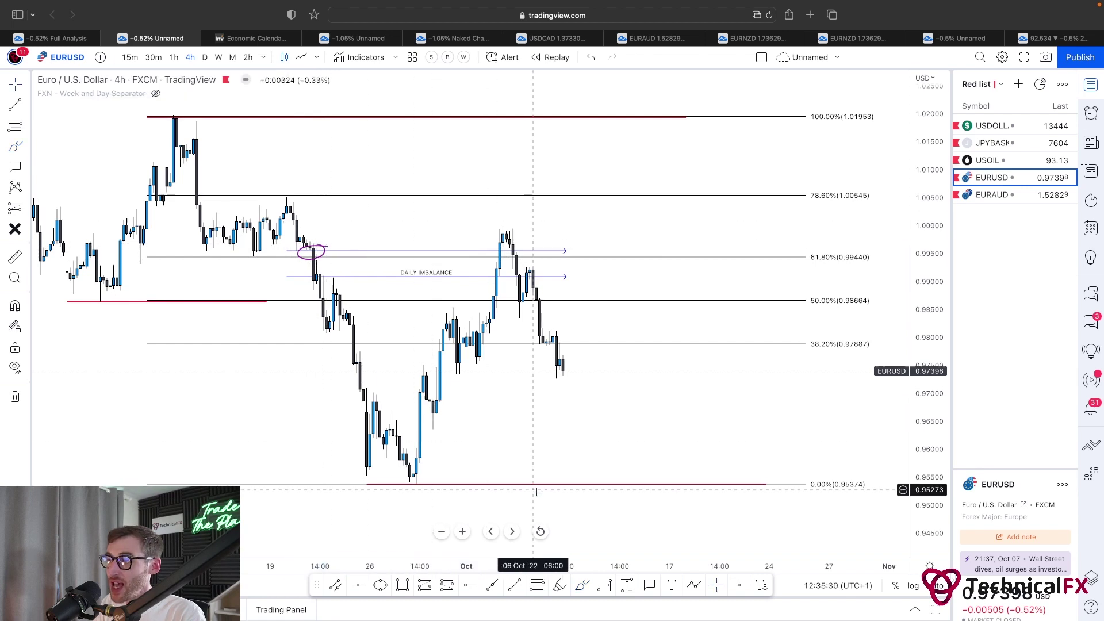
# Draw a yellow zone across the 61.8% level, then switch to the Full Analysis 1h chart
pyautogui.click(403, 586)
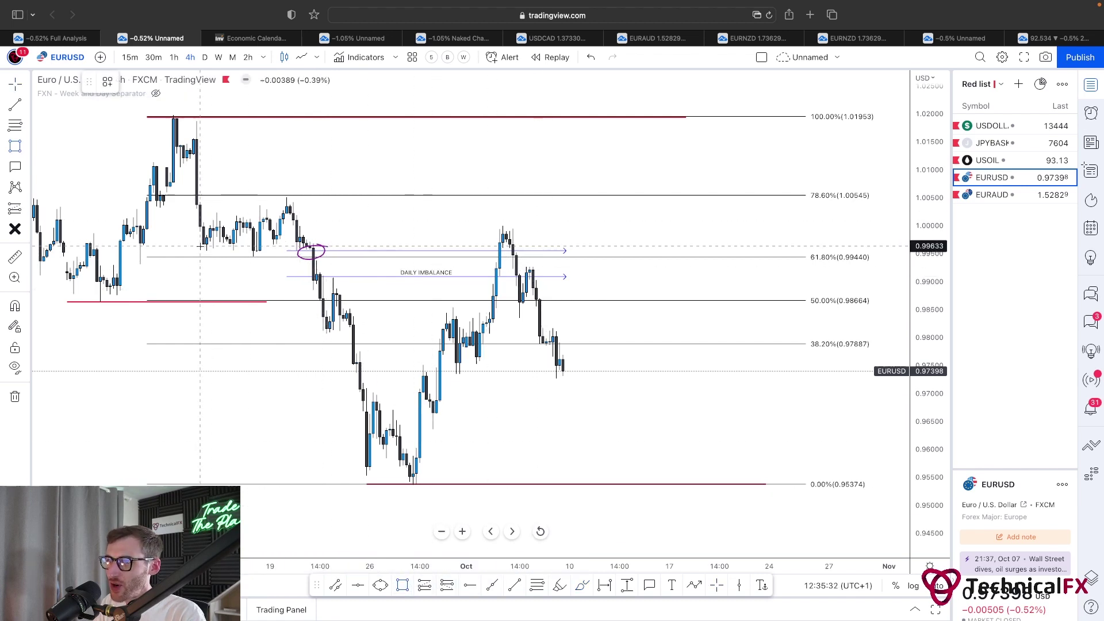
pyautogui.moveTo(196, 245); pyautogui.dragTo(610, 260)
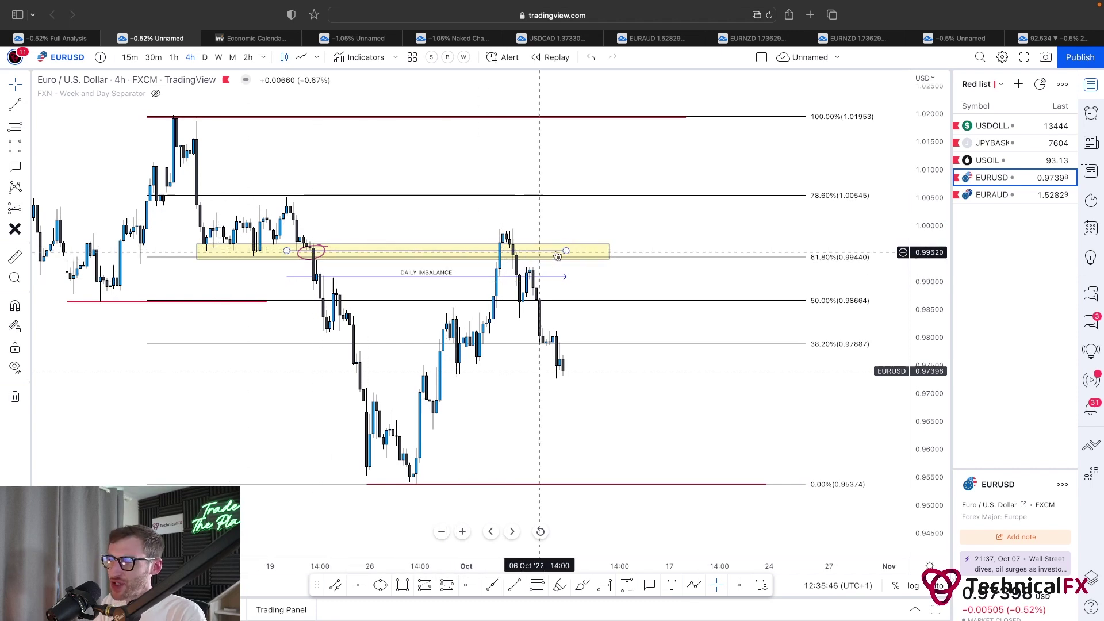
pyautogui.click(607, 252)
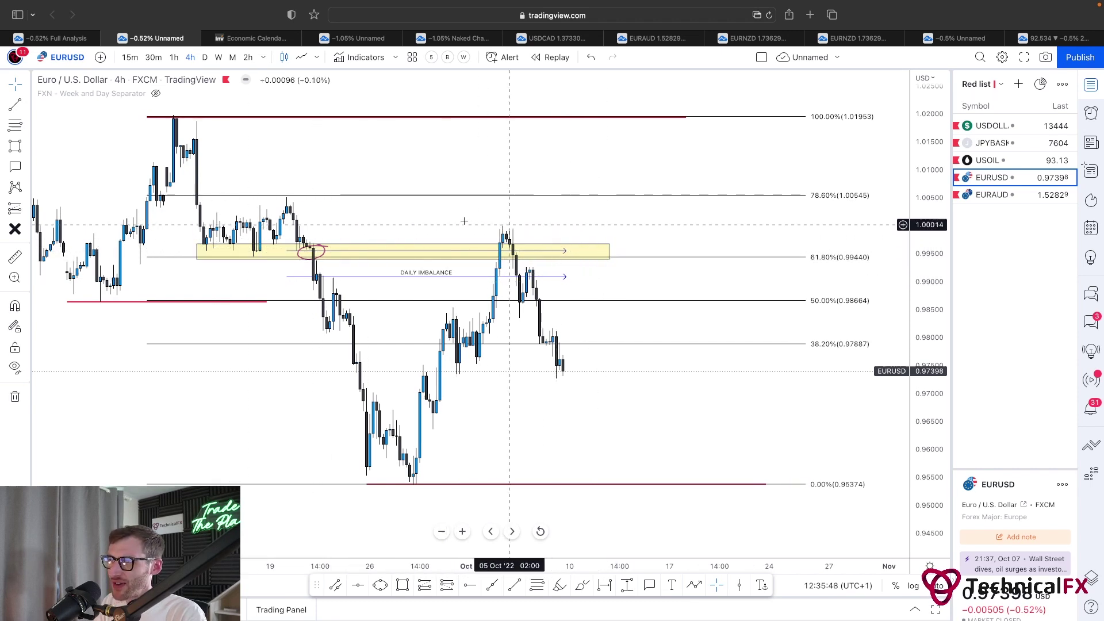
pyautogui.moveTo(452, 220); pyautogui.dragTo(445, 222)
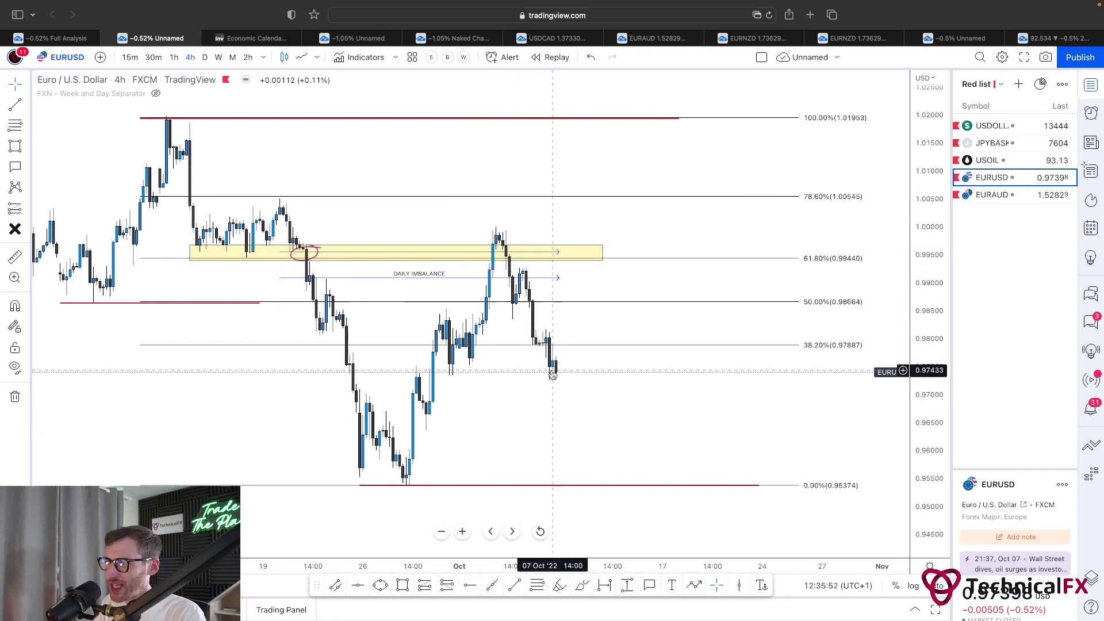
pyautogui.click(559, 586)
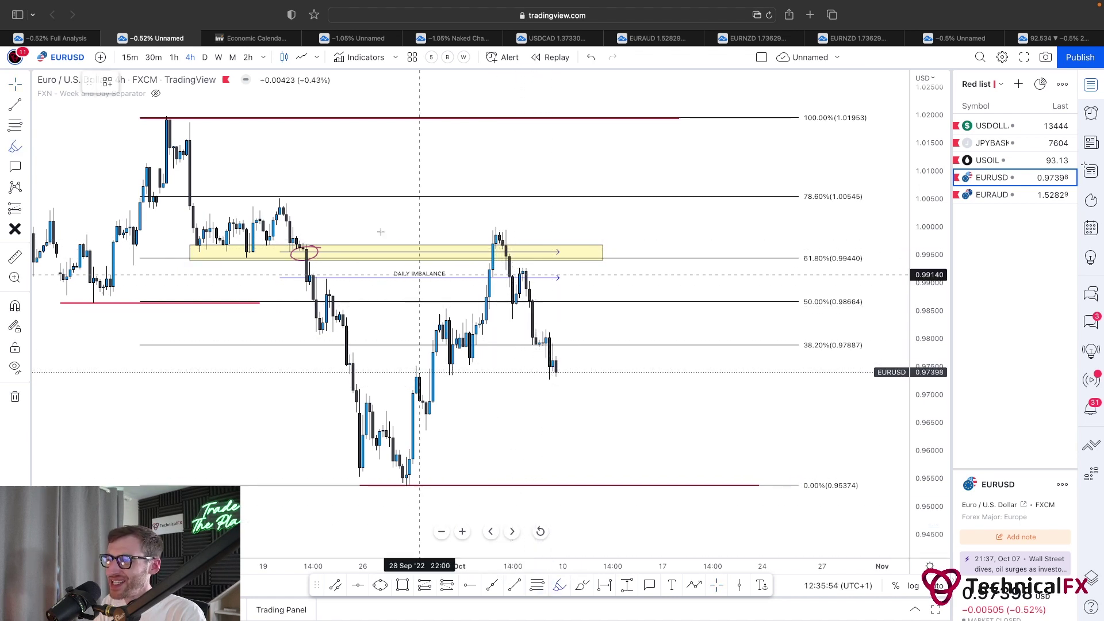
pyautogui.click(167, 117)
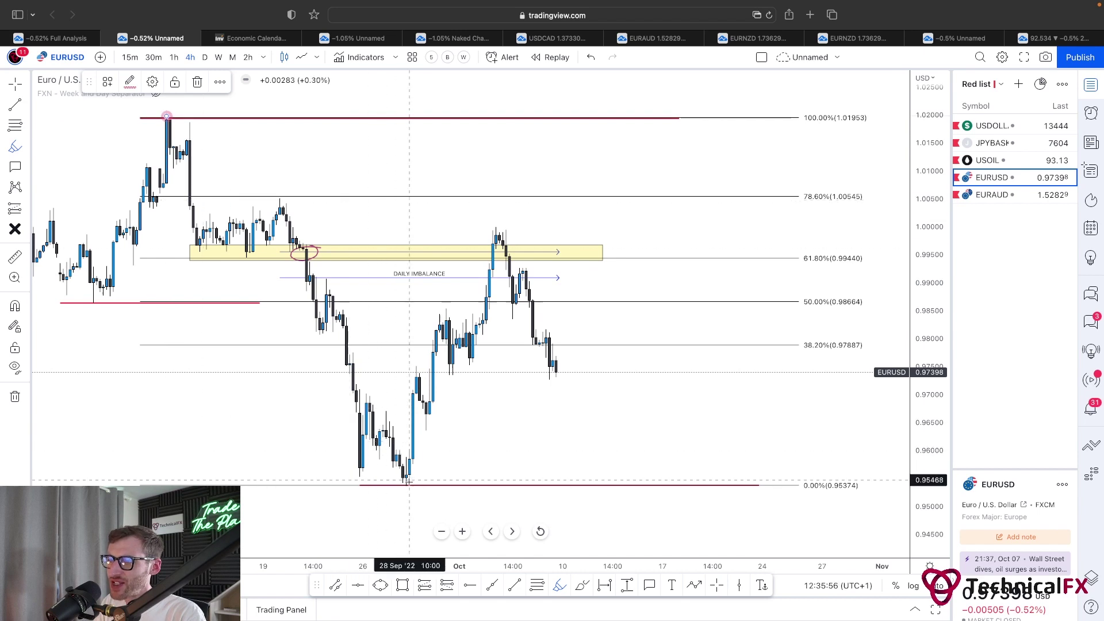
pyautogui.click(254, 388)
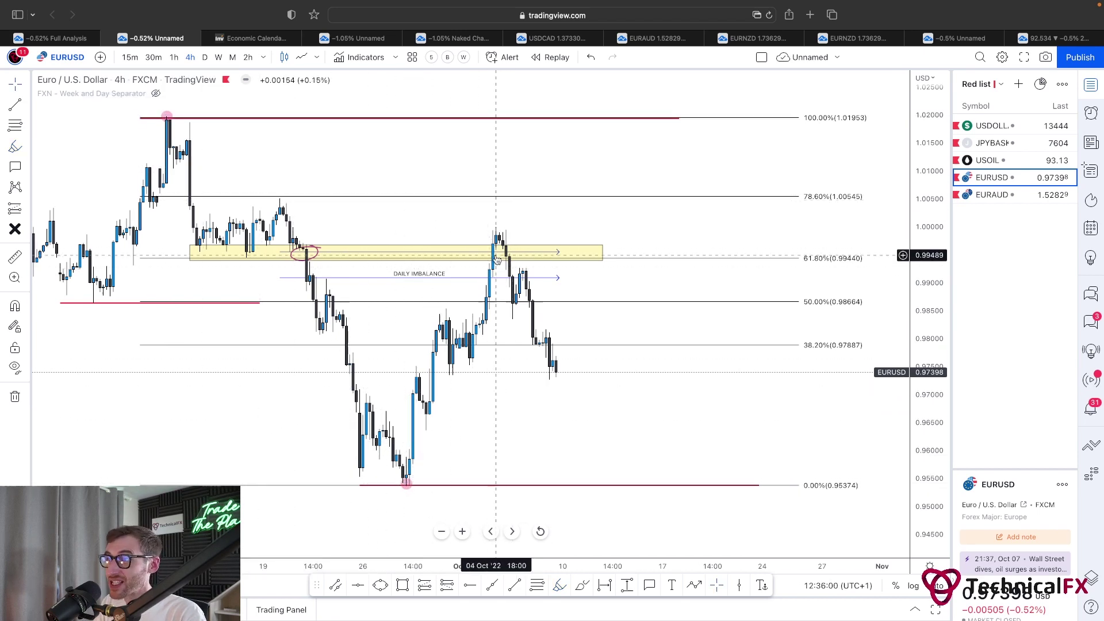
pyautogui.hotkey('ctrl', 'shift', 'Tab')
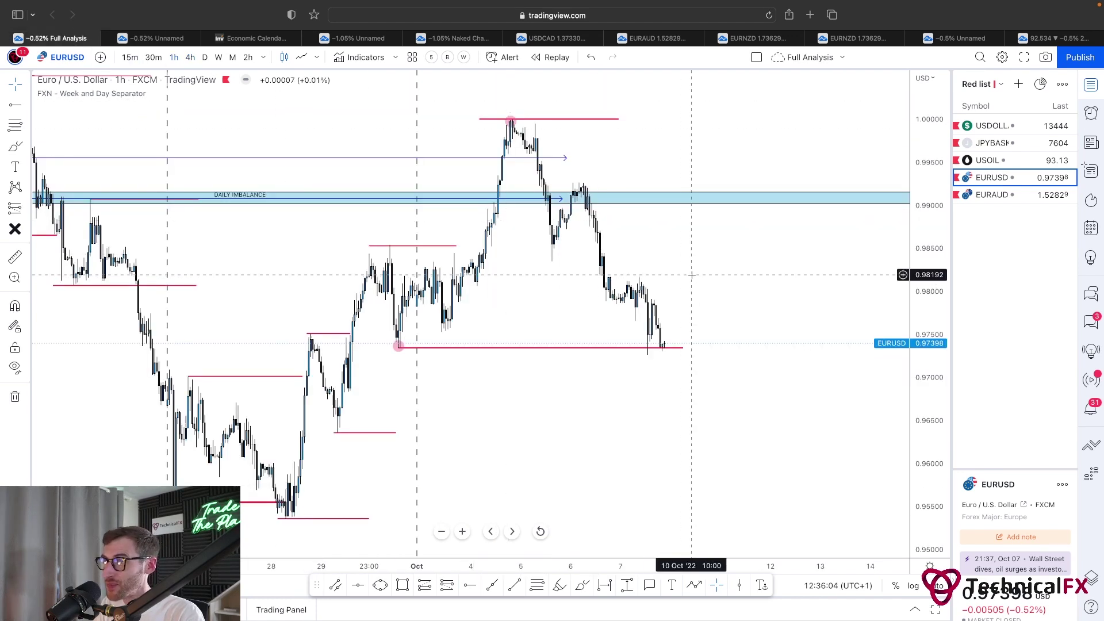
# Draw purple arcs under the 30 Sep and 7–10 Oct lows and sketch a rising zigzag
pyautogui.click(582, 586)
pyautogui.moveTo(415, 332)
pyautogui.mouseDown()
pyautogui.moveTo(396, 354)
pyautogui.moveTo(415, 333)
pyautogui.mouseUp()
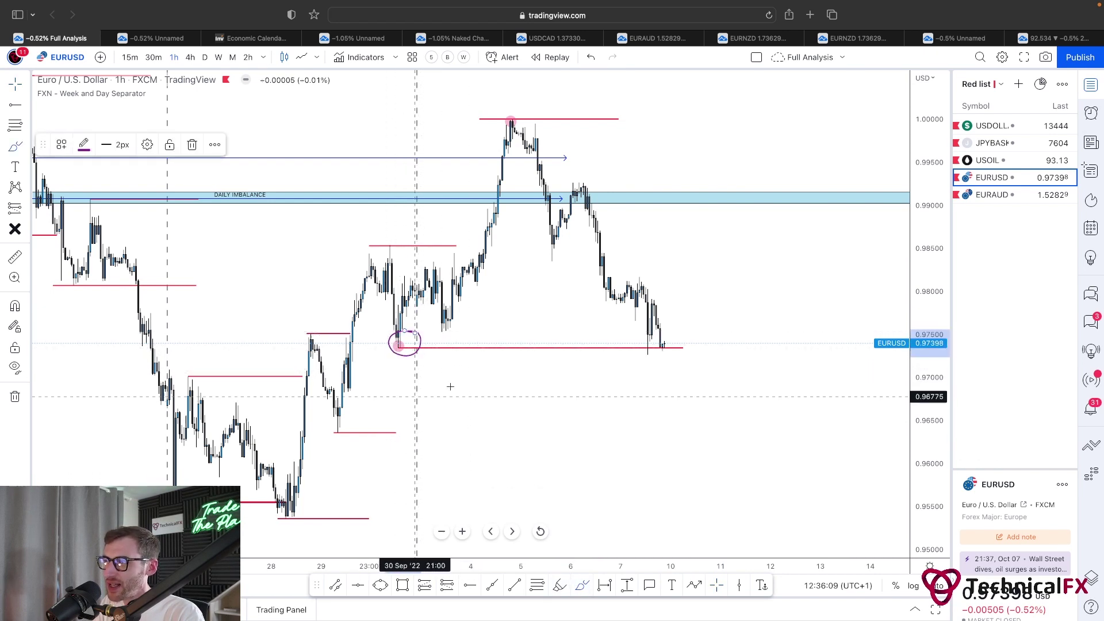
pyautogui.moveTo(672, 350)
pyautogui.mouseDown()
pyautogui.moveTo(661, 338)
pyautogui.moveTo(632, 346)
pyautogui.moveTo(667, 357)
pyautogui.moveTo(675, 339)
pyautogui.mouseUp()
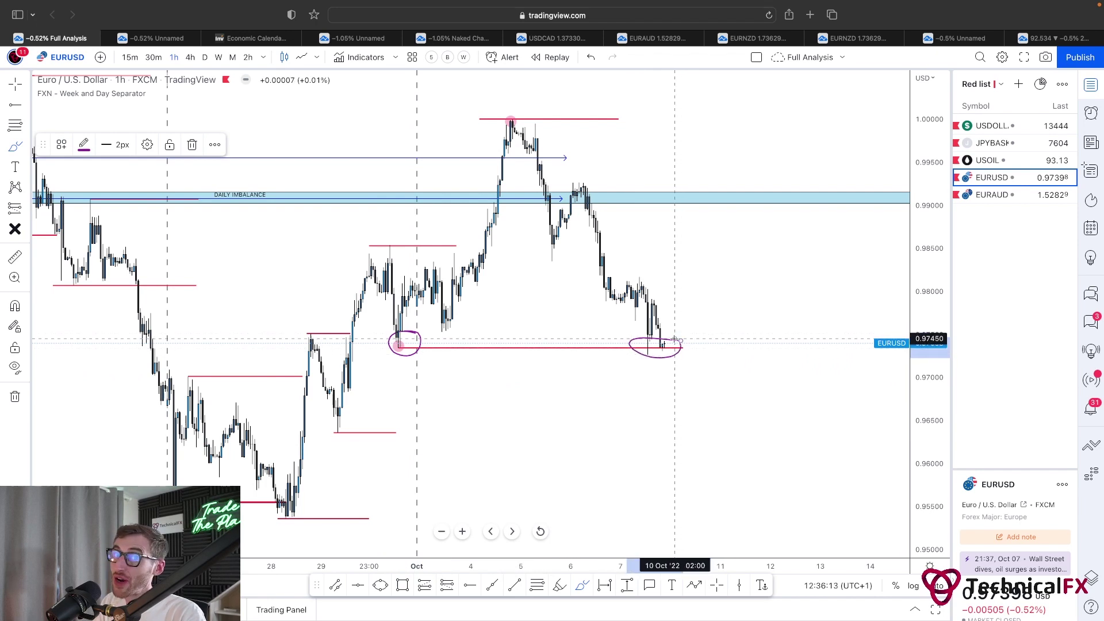
pyautogui.press('super+z')
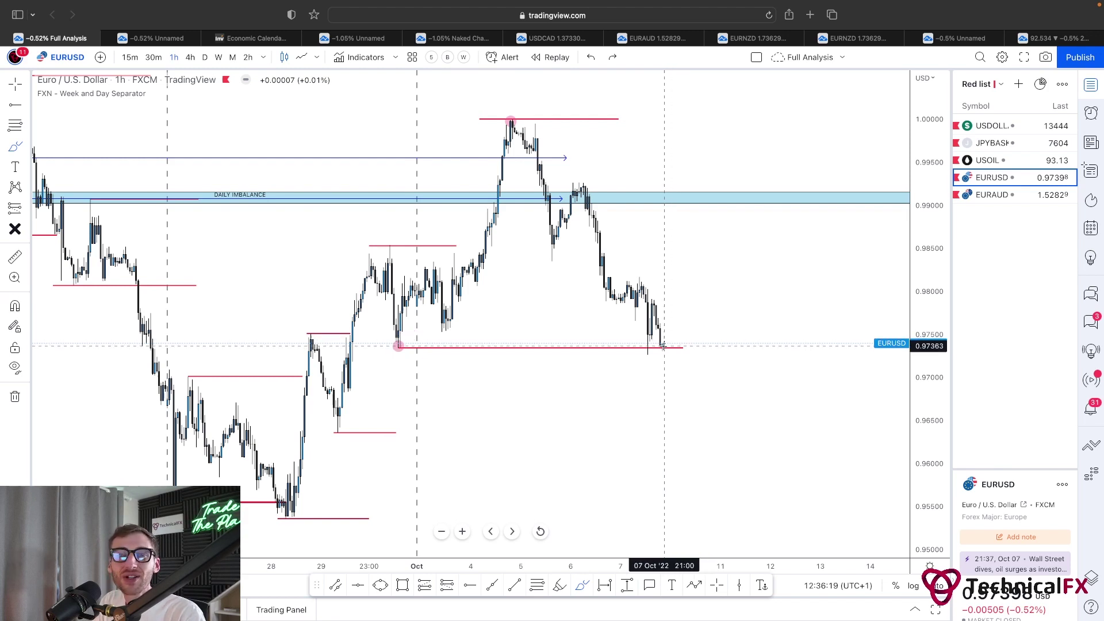
pyautogui.moveTo(662, 346)
pyautogui.mouseDown()
pyautogui.moveTo(673, 303)
pyautogui.moveTo(687, 295)
pyautogui.moveTo(699, 307)
pyautogui.moveTo(704, 282)
pyautogui.mouseUp()
pyautogui.moveTo(374, 343)
pyautogui.mouseDown()
pyautogui.moveTo(398, 353)
pyautogui.moveTo(415, 345)
pyautogui.mouseUp()
pyautogui.moveTo(627, 347)
pyautogui.mouseDown()
pyautogui.moveTo(674, 353)
pyautogui.moveTo(715, 298)
pyautogui.mouseUp()
# Draw rising channel lines and add a trend line with an arrow near 0.98
pyautogui.moveTo(624, 315); pyautogui.dragTo(692, 283)
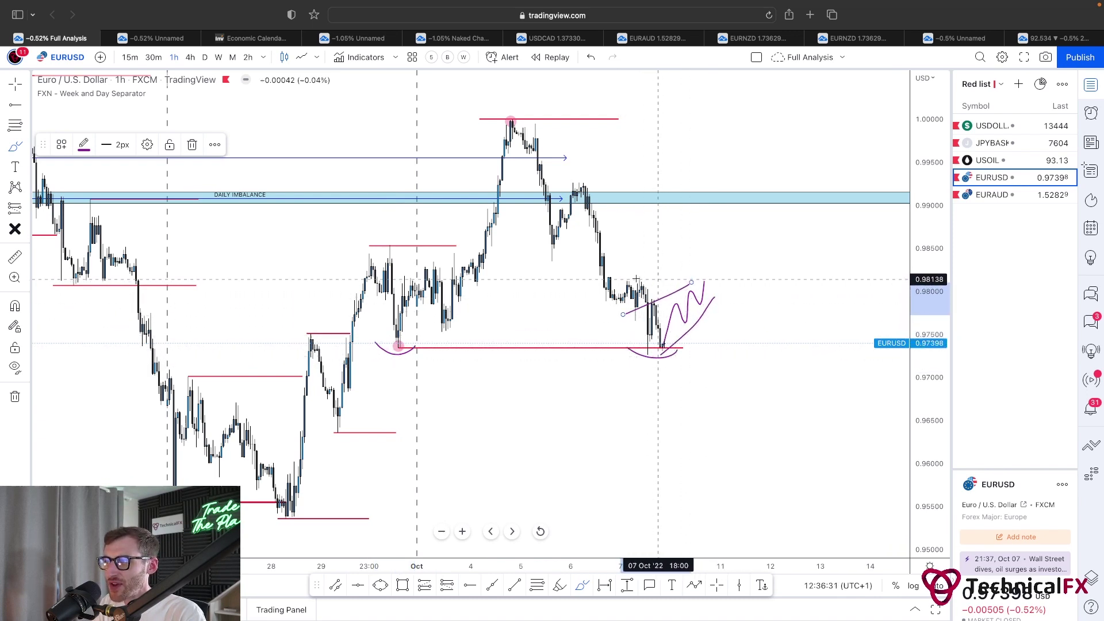
pyautogui.moveTo(606, 277); pyautogui.dragTo(659, 276)
pyautogui.press('super+z')
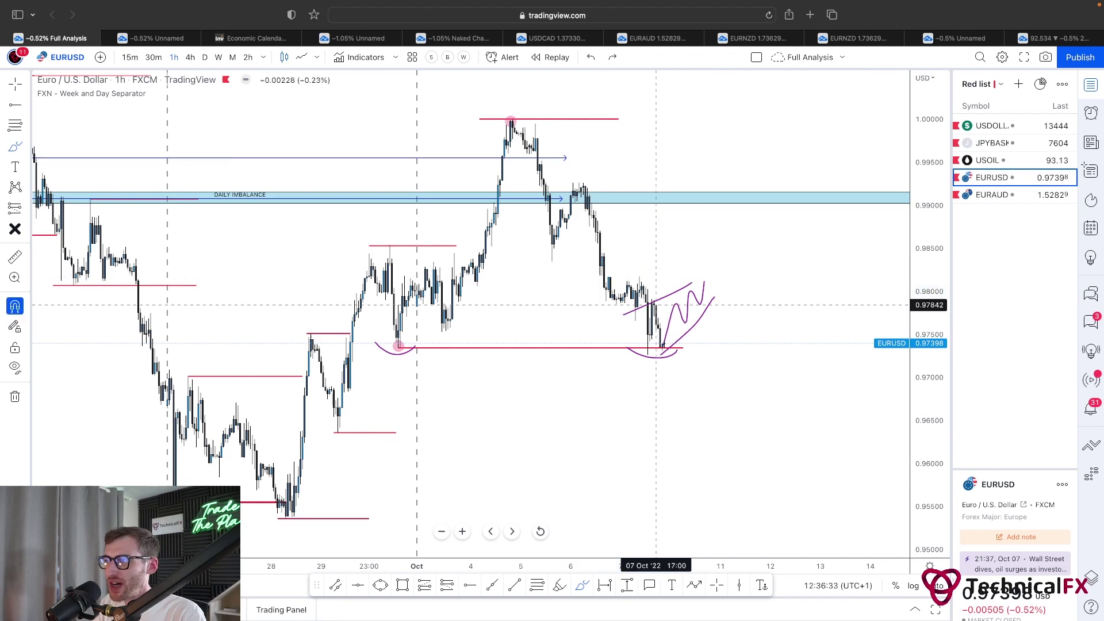
pyautogui.click(517, 584)
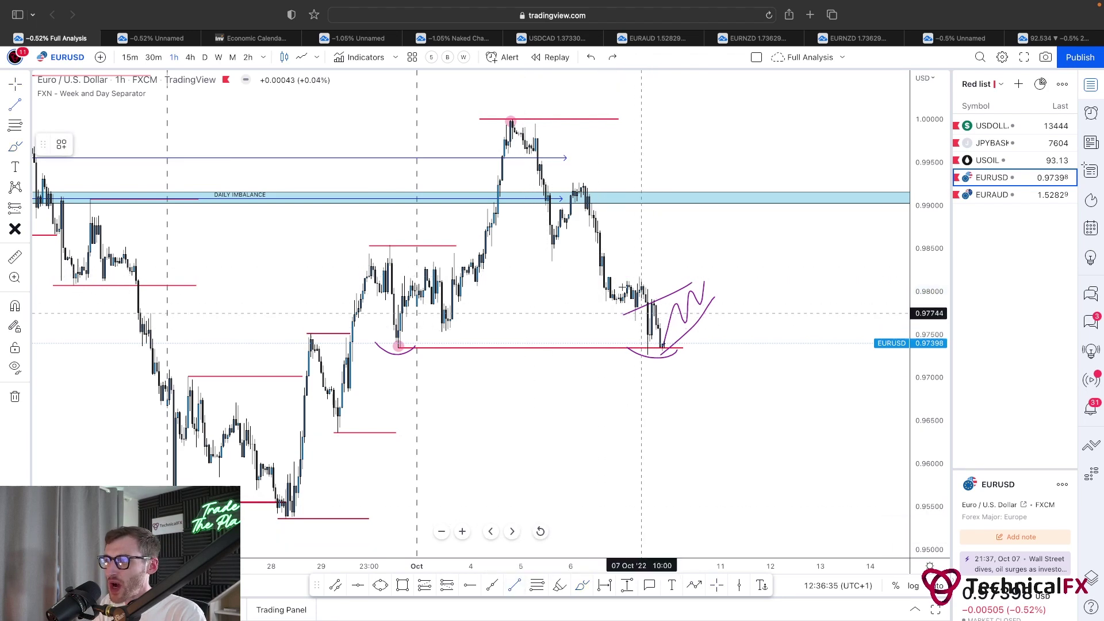
pyautogui.click(596, 277)
pyautogui.click(720, 277)
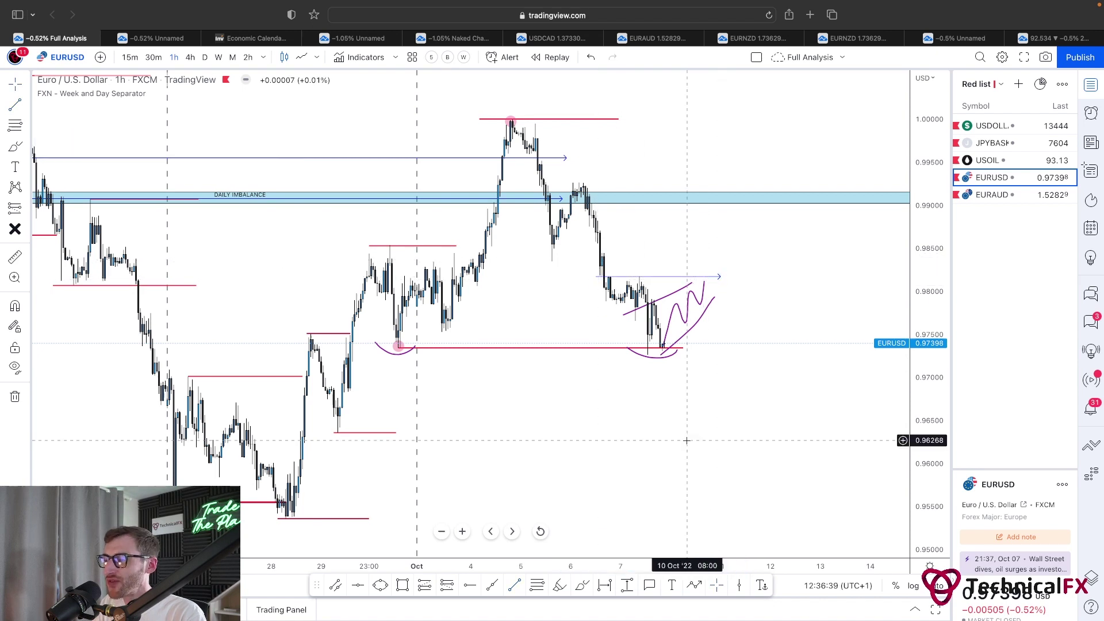
# Draw a purple curve under the 30 Sep low, discarding a stray line along the Daily Imbalance
pyautogui.click(579, 585)
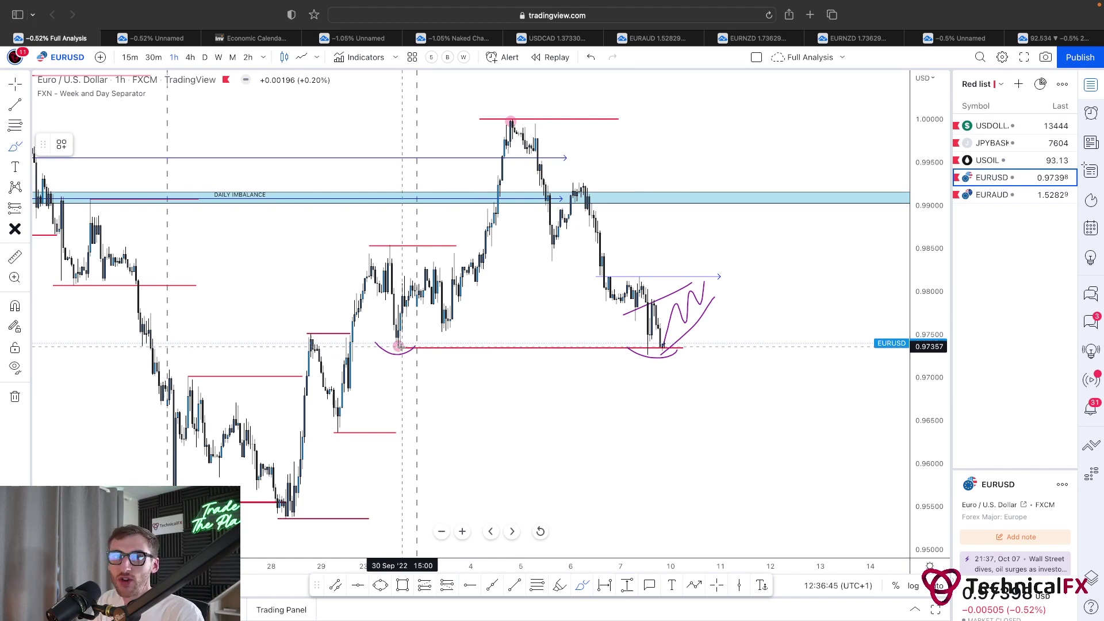
pyautogui.moveTo(397, 347); pyautogui.dragTo(416, 348)
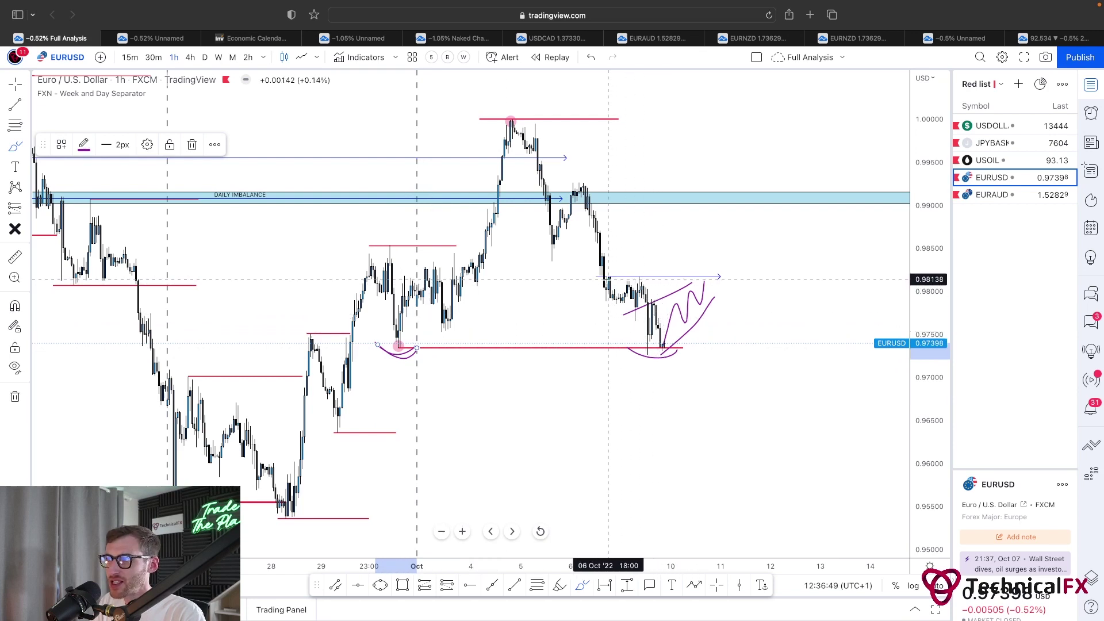
pyautogui.moveTo(58, 196); pyautogui.dragTo(473, 193)
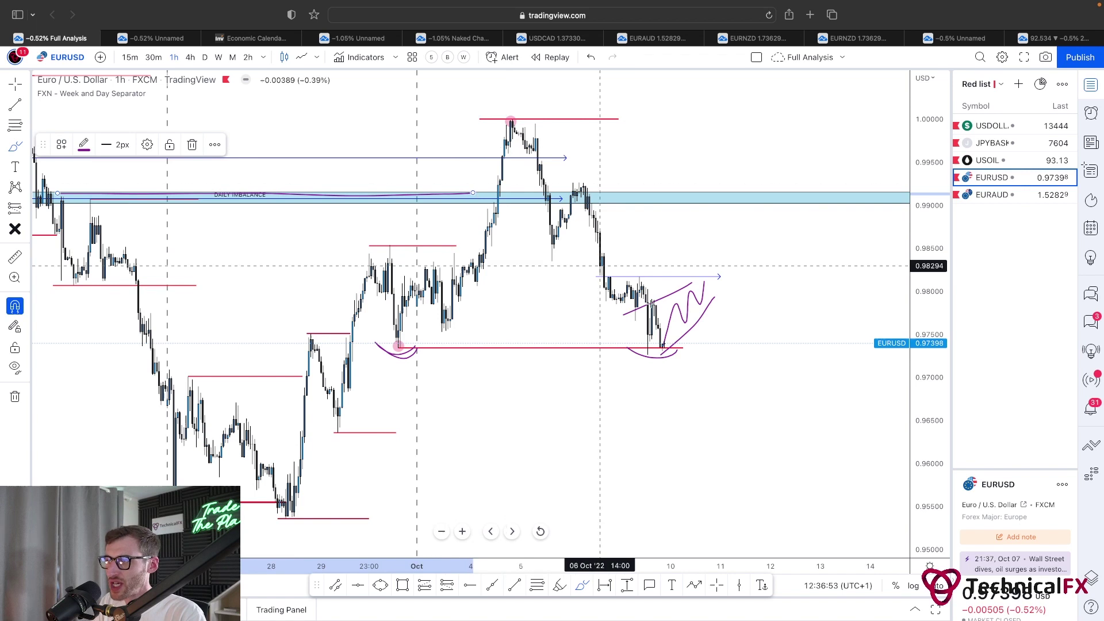
pyautogui.press('super+z')
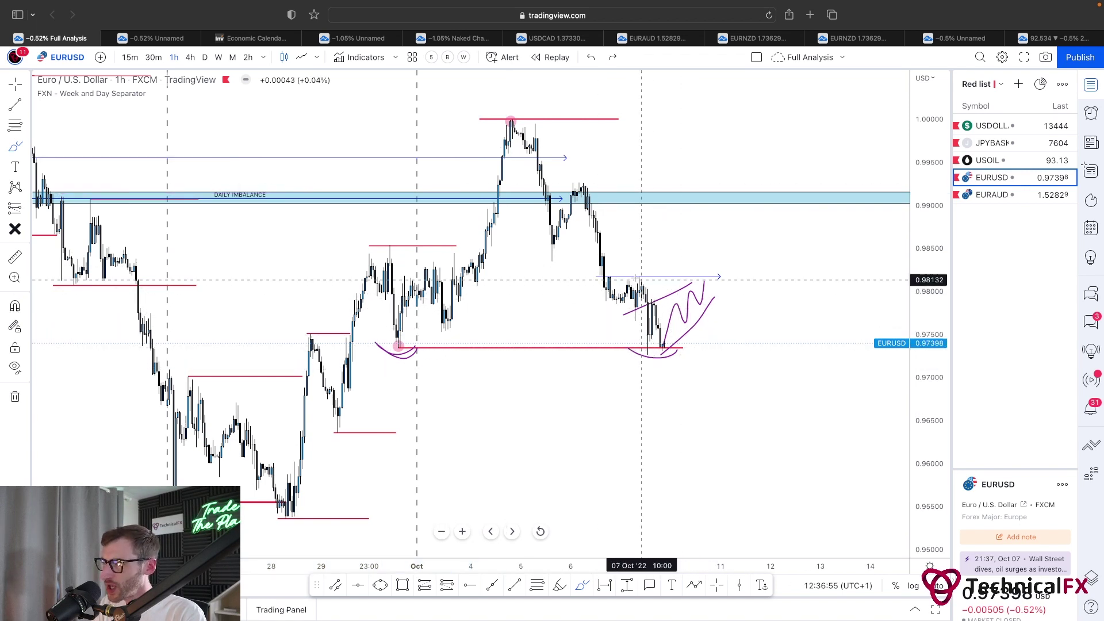
# Sketch a projected move down toward 0.96 and a 28 Sep arc, then undo all purple sketches
pyautogui.moveTo(703, 294)
pyautogui.mouseDown()
pyautogui.moveTo(710, 267)
pyautogui.moveTo(749, 411)
pyautogui.moveTo(771, 384)
pyautogui.moveTo(790, 386)
pyautogui.moveTo(804, 363)
pyautogui.mouseUp()
pyautogui.moveTo(823, 412); pyautogui.dragTo(846, 483)
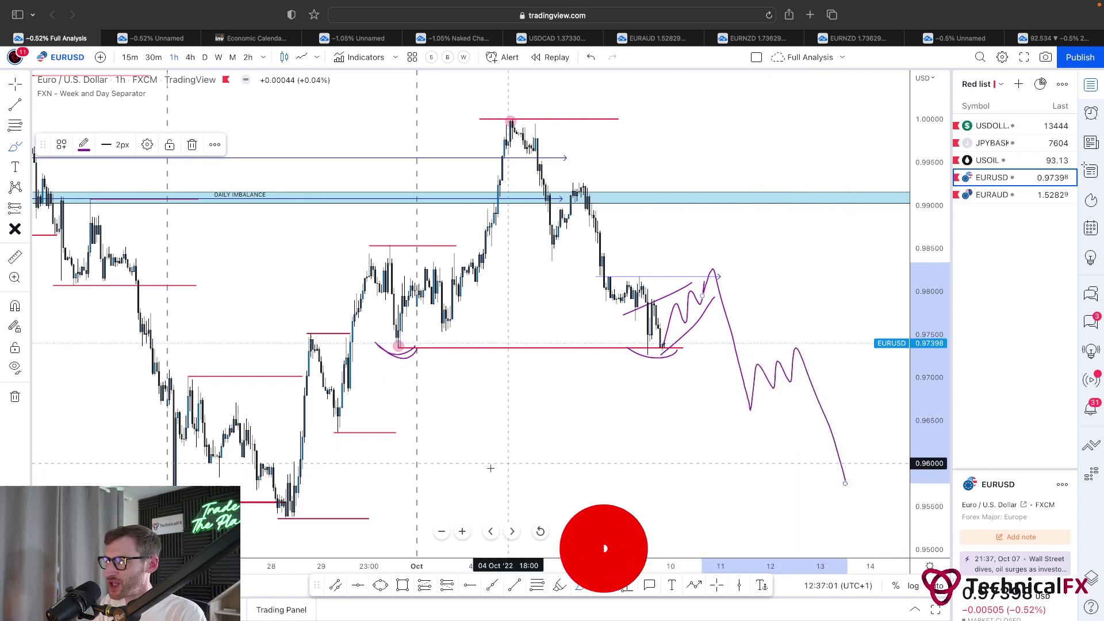
pyautogui.moveTo(302, 541); pyautogui.dragTo(338, 520)
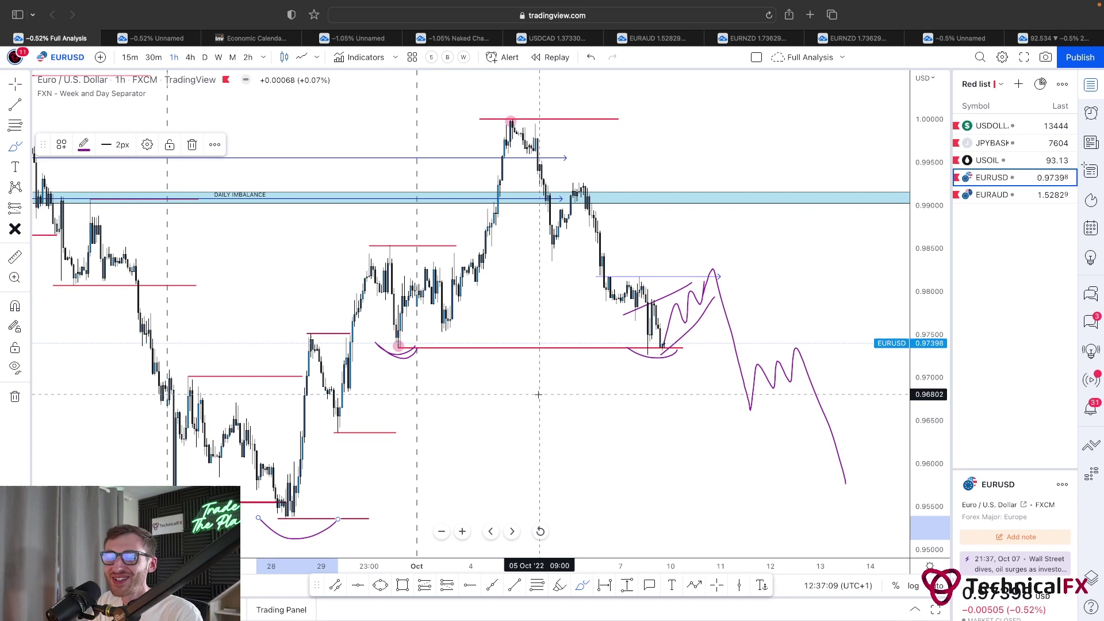
pyautogui.press('super+z')
pyautogui.press('super+z')
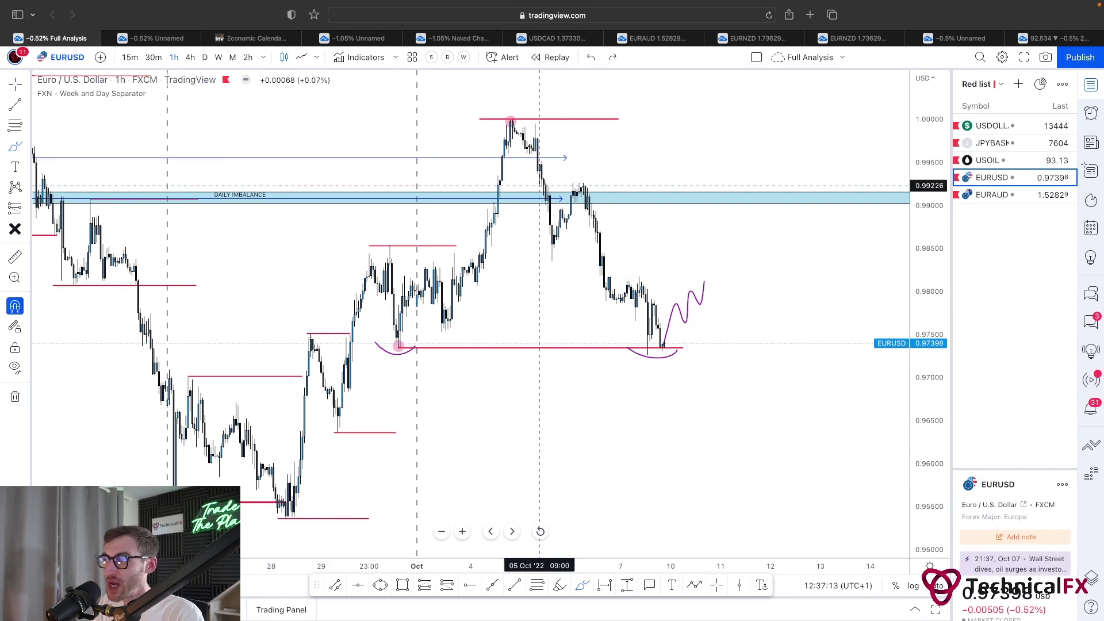
pyautogui.press('super+z')
pyautogui.press('super+z')
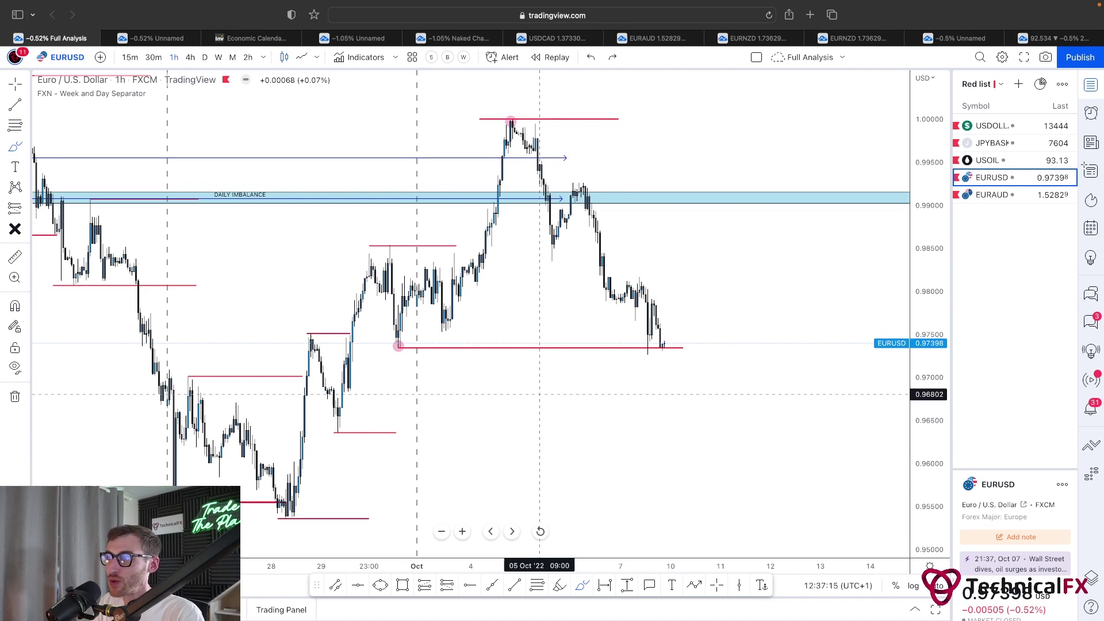
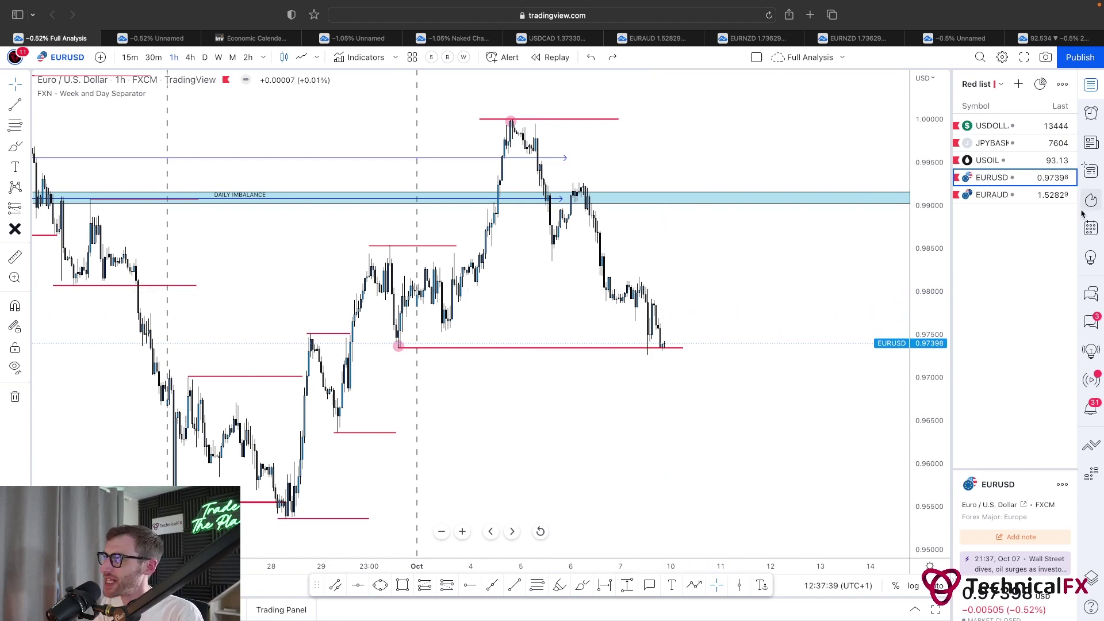
# Switch the watchlist chart and the Unnamed chart tab to EURAUD
pyautogui.click(1020, 199)
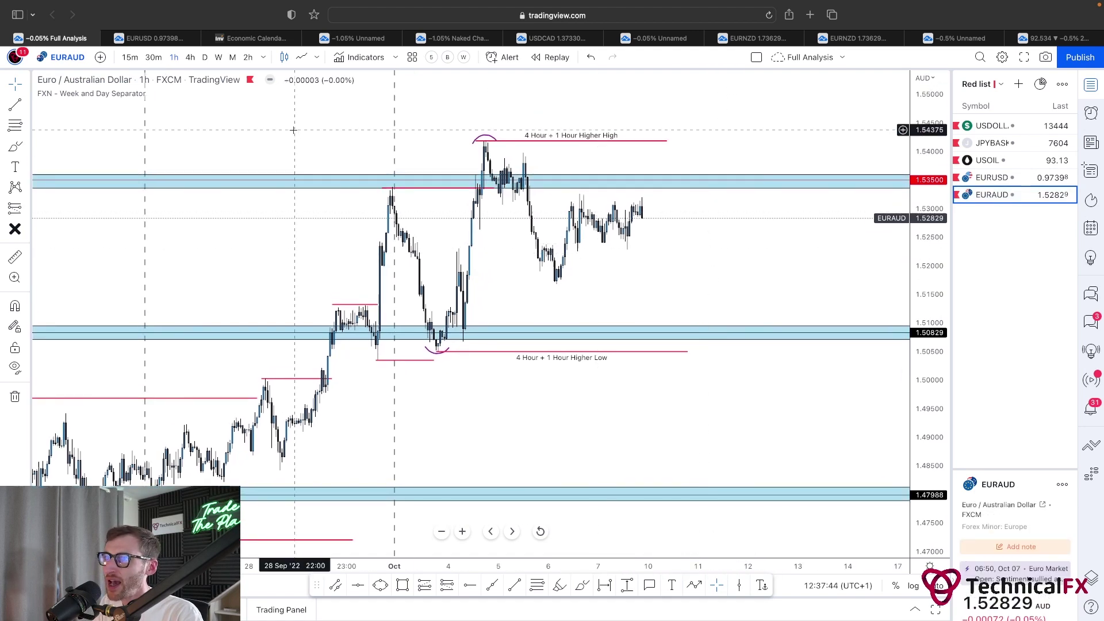
pyautogui.click(171, 39)
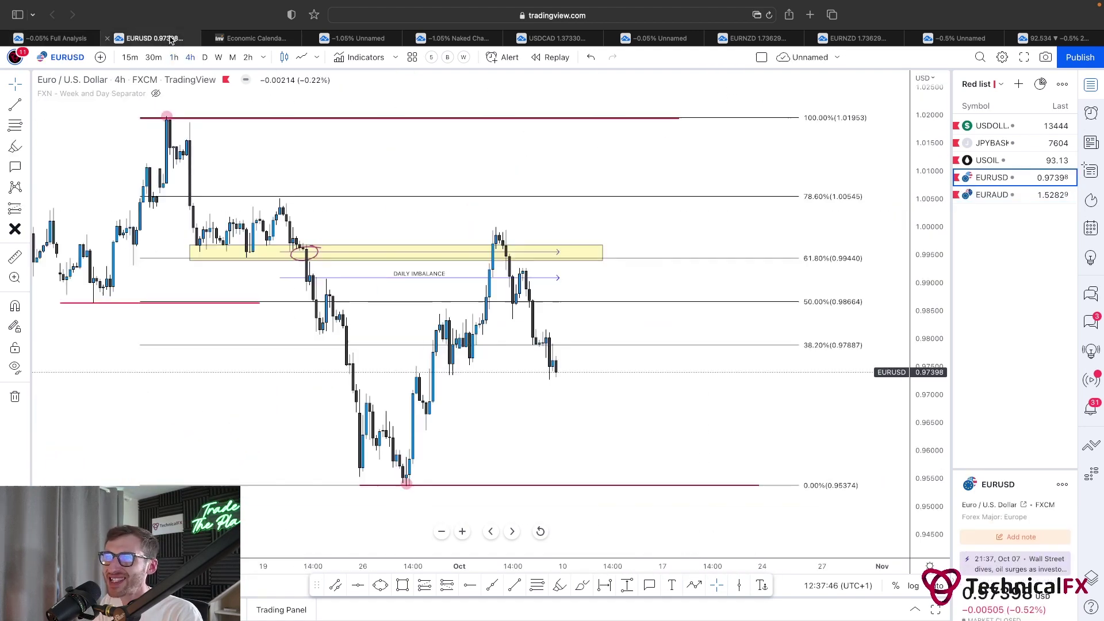
pyautogui.press('Down')
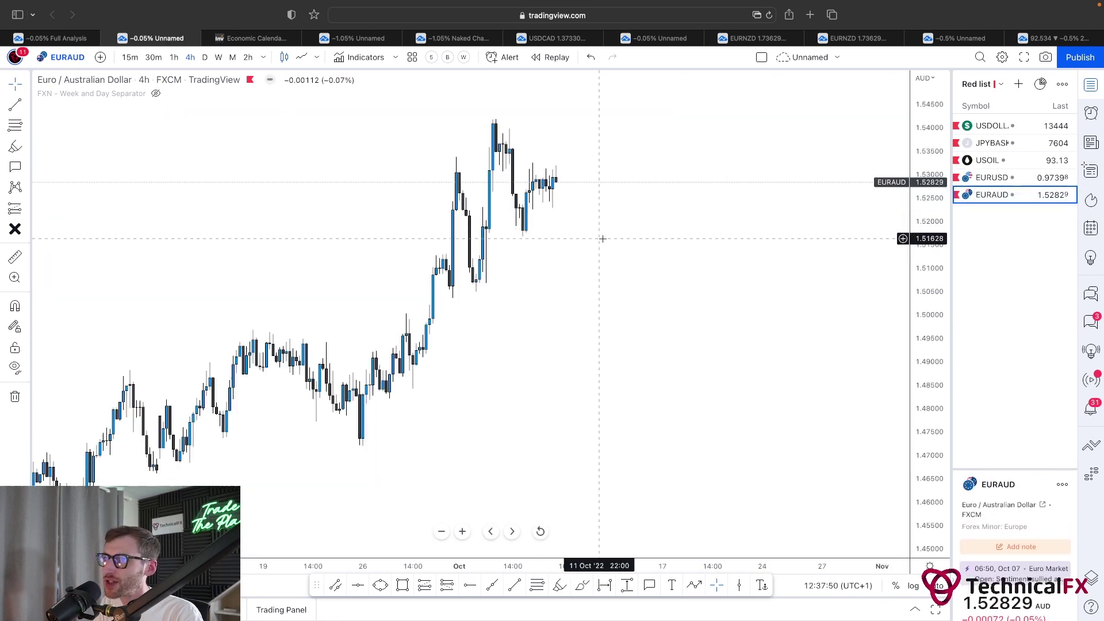
# Show daily EURAUD candles and zoom in on roughly March through October 2022
pyautogui.click(205, 60)
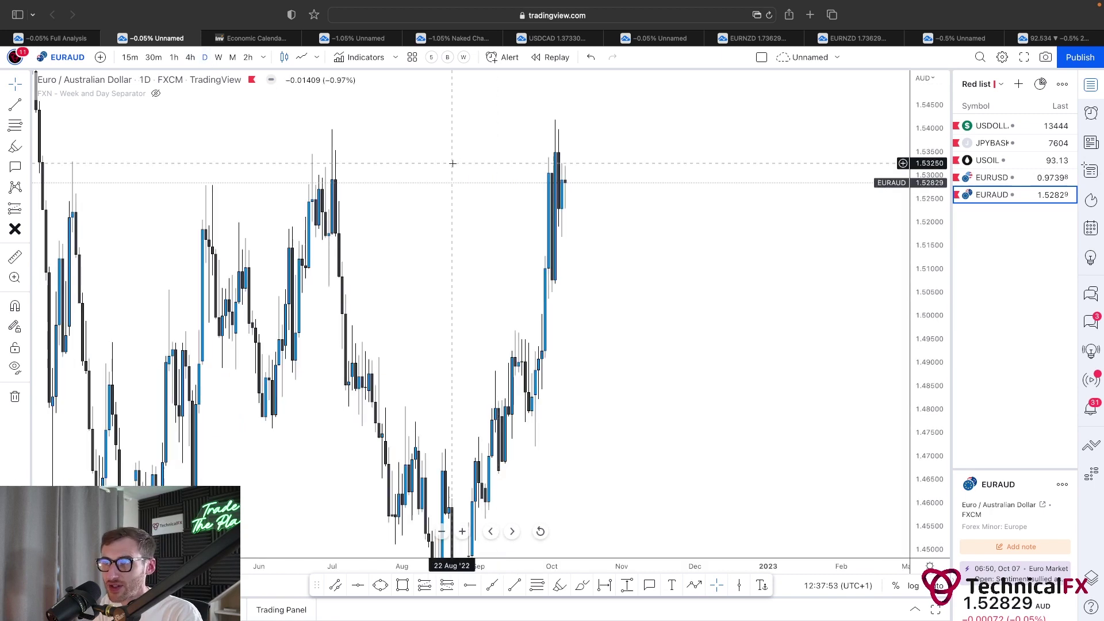
pyautogui.scroll(4, 457, 164)
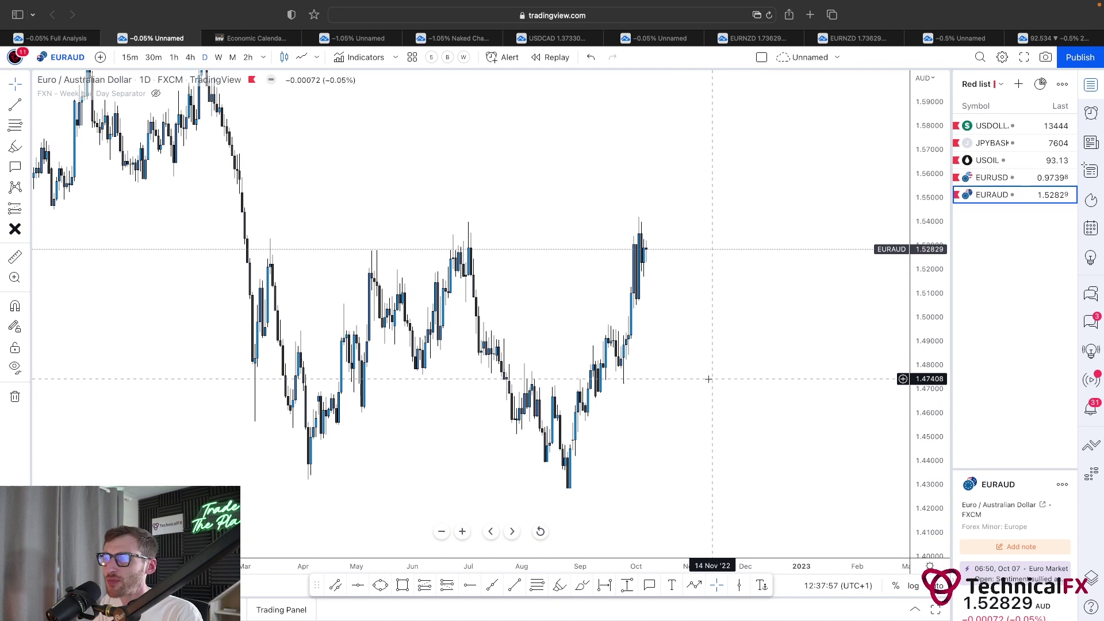
pyautogui.moveTo(710, 377); pyautogui.dragTo(748, 368)
pyautogui.scroll(2, 706, 356)
pyautogui.scroll(2, 772, 352)
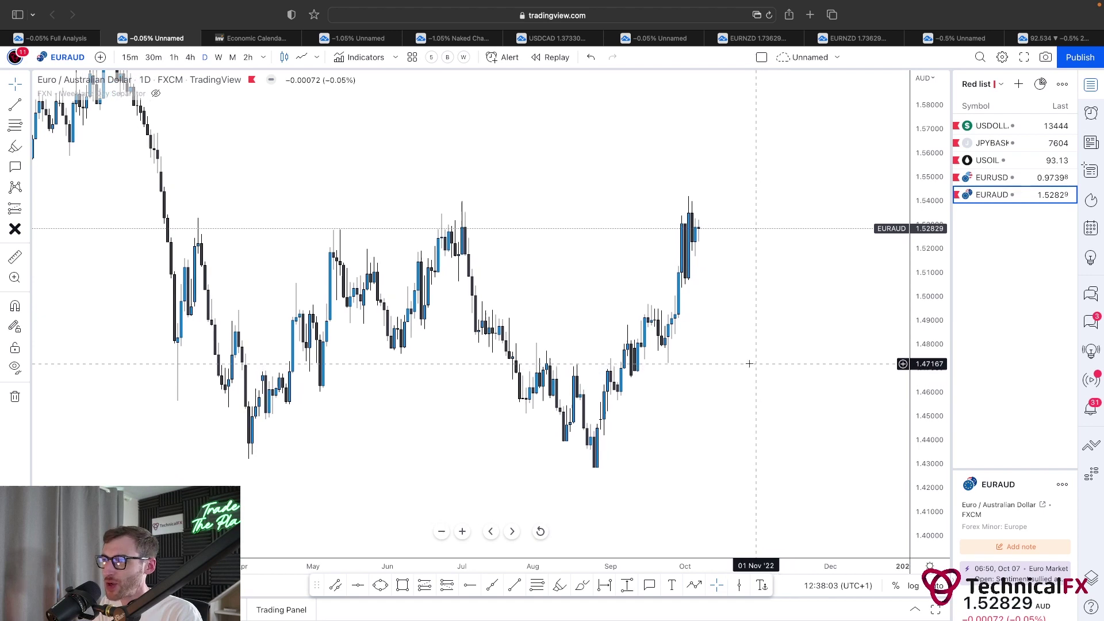
pyautogui.click(492, 586)
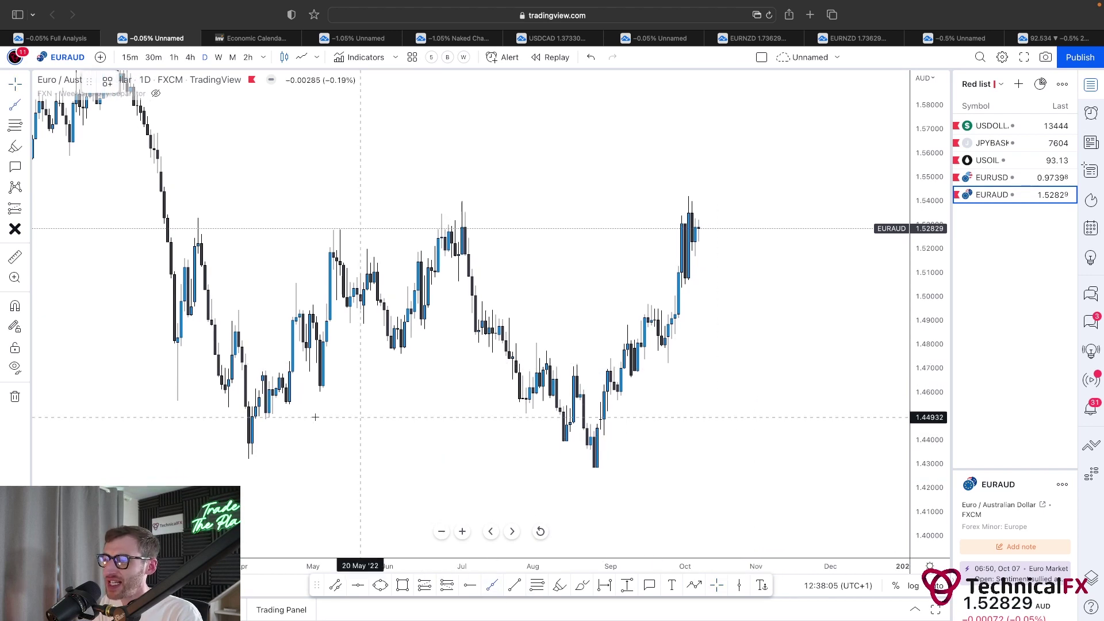
# Draw the April–August equal-lows line, circle the August low, and extend a line rightward
pyautogui.click(245, 459)
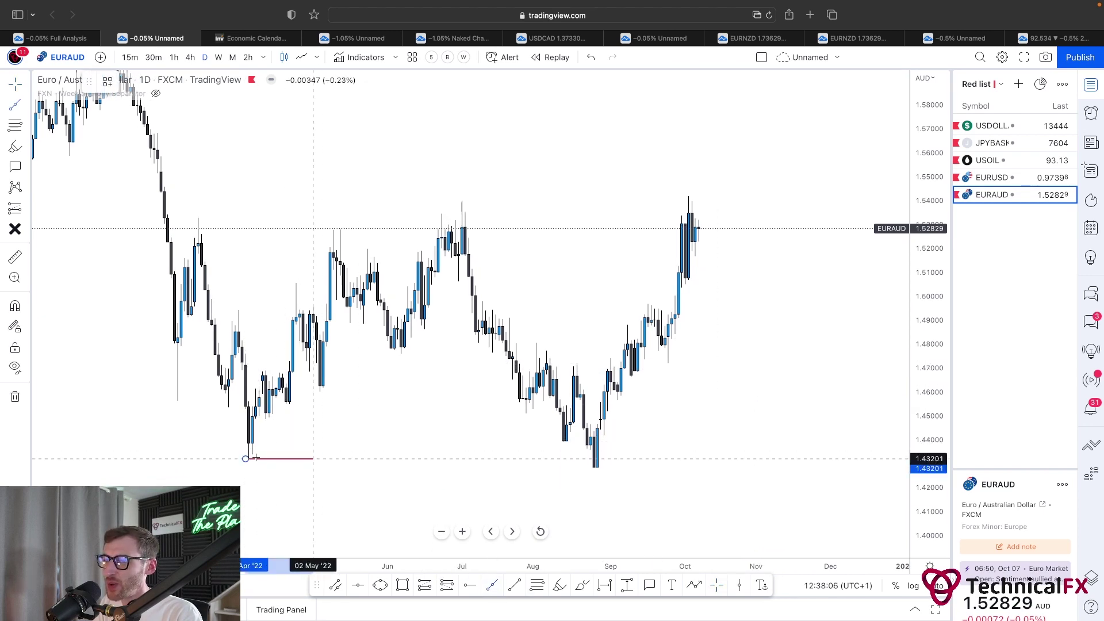
pyautogui.click(589, 459)
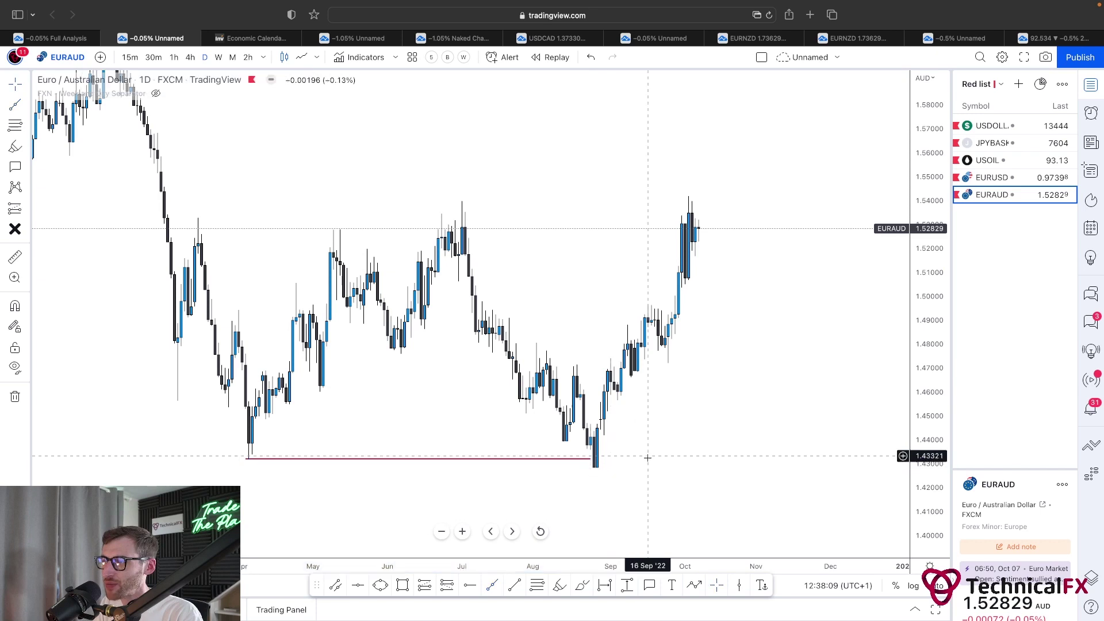
pyautogui.click(578, 584)
pyautogui.moveTo(603, 453)
pyautogui.mouseDown()
pyautogui.moveTo(587, 468)
pyautogui.moveTo(601, 452)
pyautogui.mouseUp()
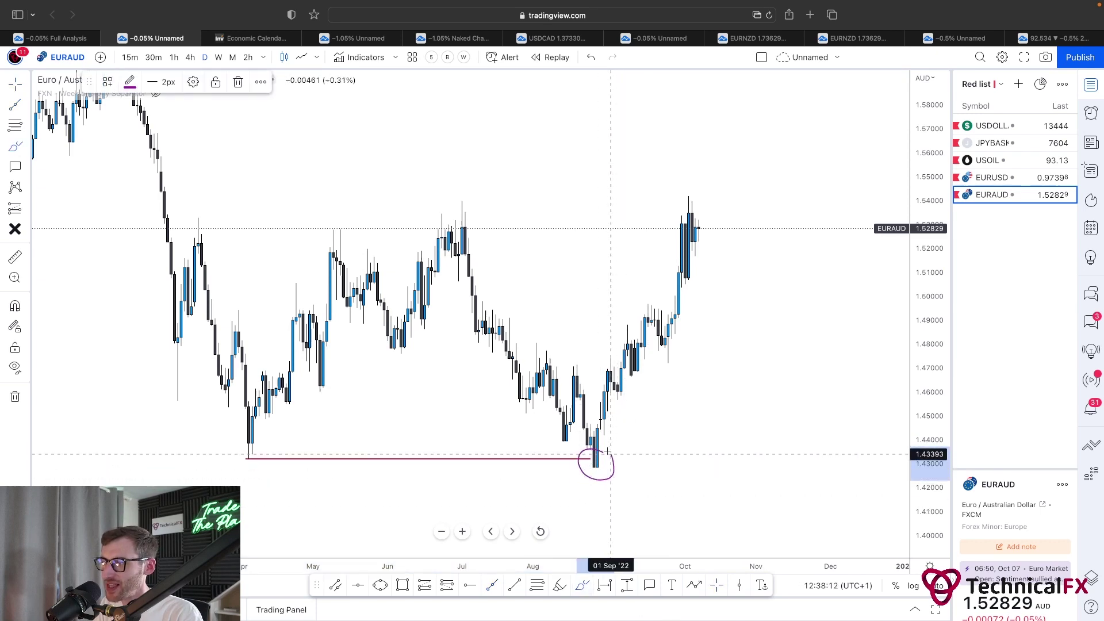
pyautogui.click(492, 585)
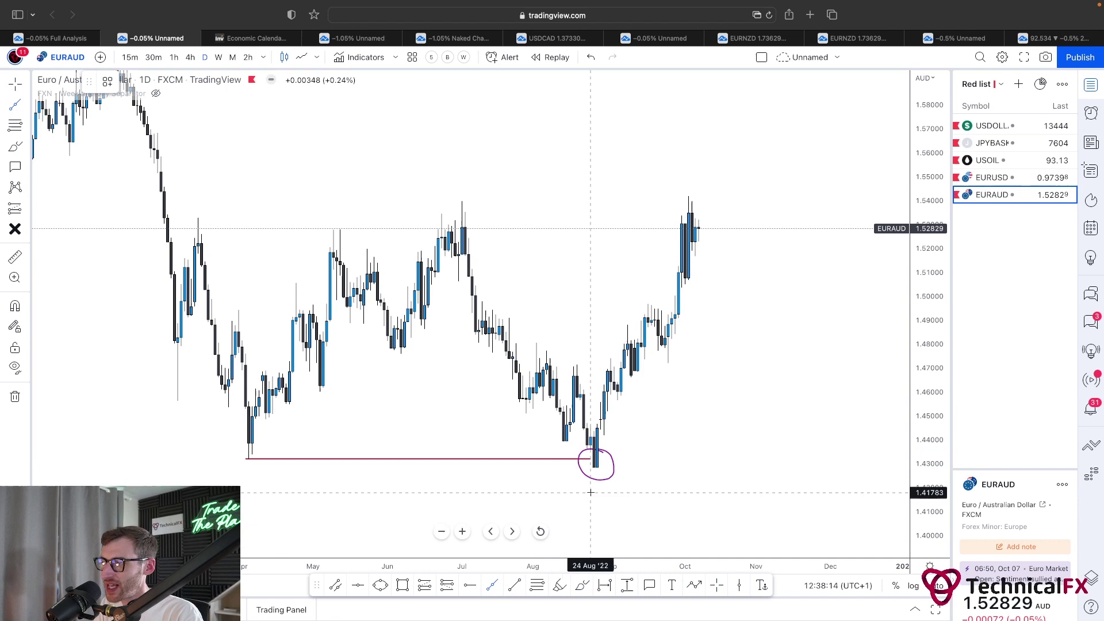
pyautogui.moveTo(611, 468); pyautogui.dragTo(799, 469)
# Draw a line across the July high, and arc and line the April swing high
pyautogui.click(492, 583)
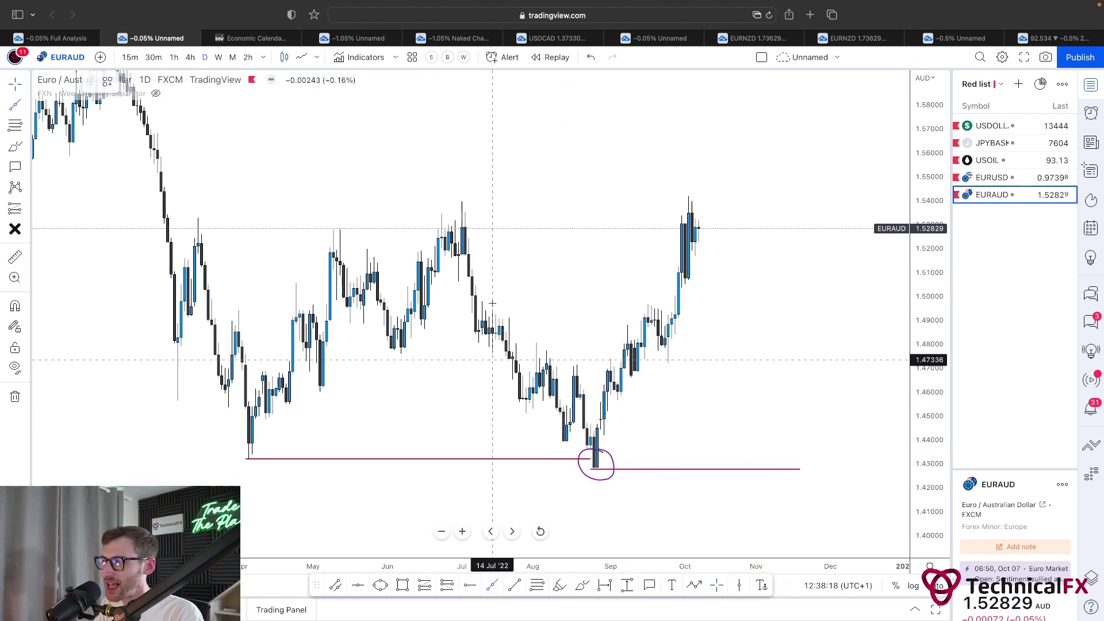
pyautogui.moveTo(458, 200); pyautogui.dragTo(593, 200)
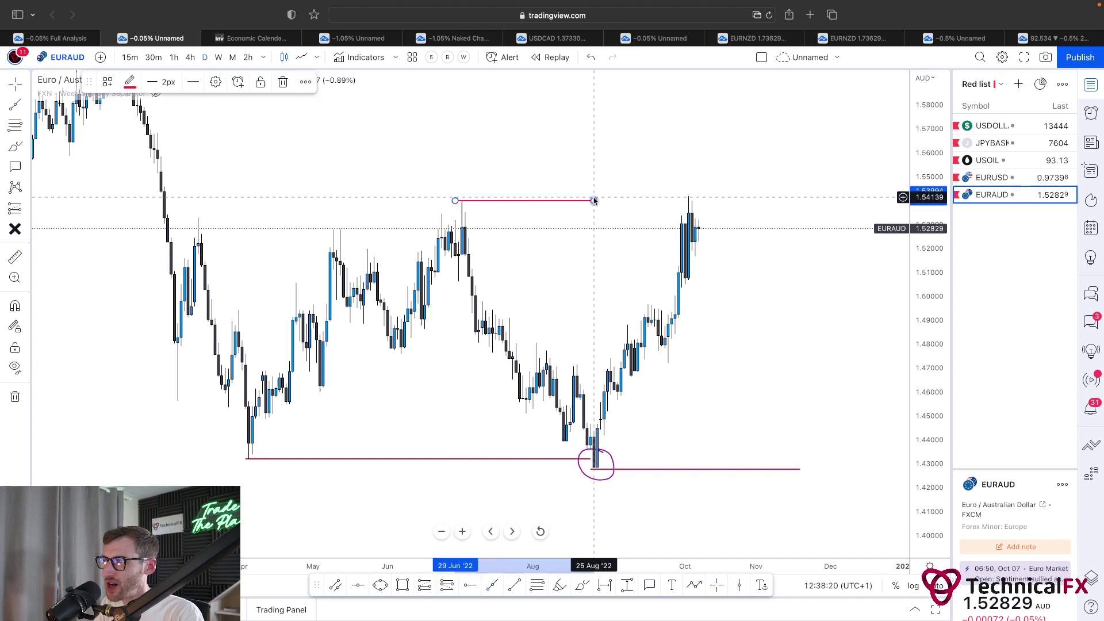
pyautogui.click(580, 585)
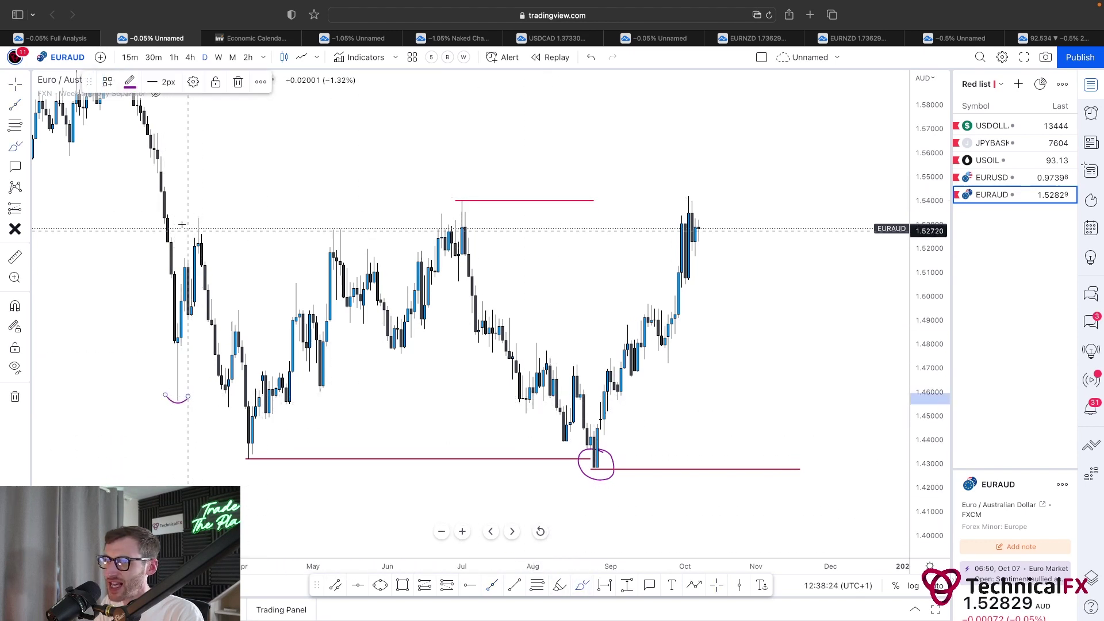
pyautogui.moveTo(182, 224)
pyautogui.mouseDown()
pyautogui.moveTo(195, 211)
pyautogui.moveTo(208, 217)
pyautogui.mouseUp()
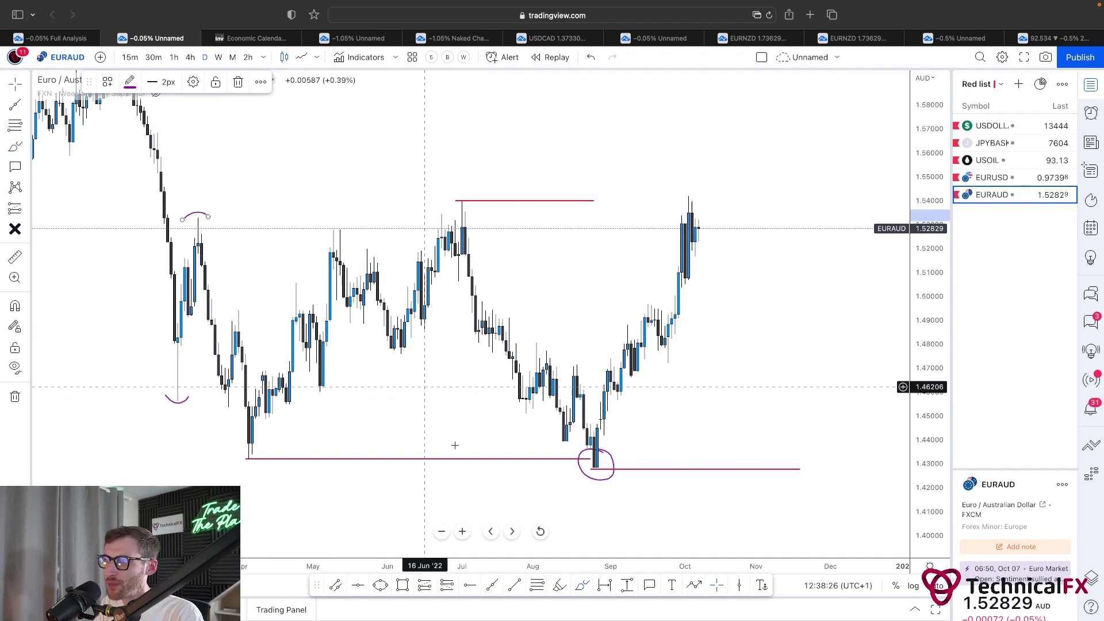
pyautogui.click(493, 586)
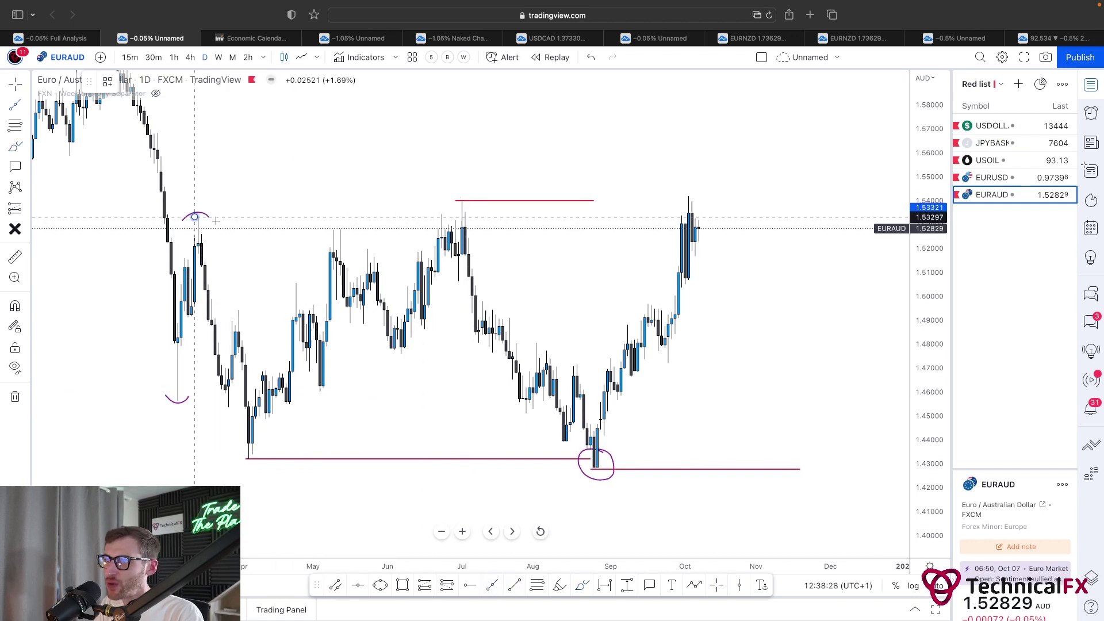
pyautogui.moveTo(195, 217); pyautogui.dragTo(476, 218)
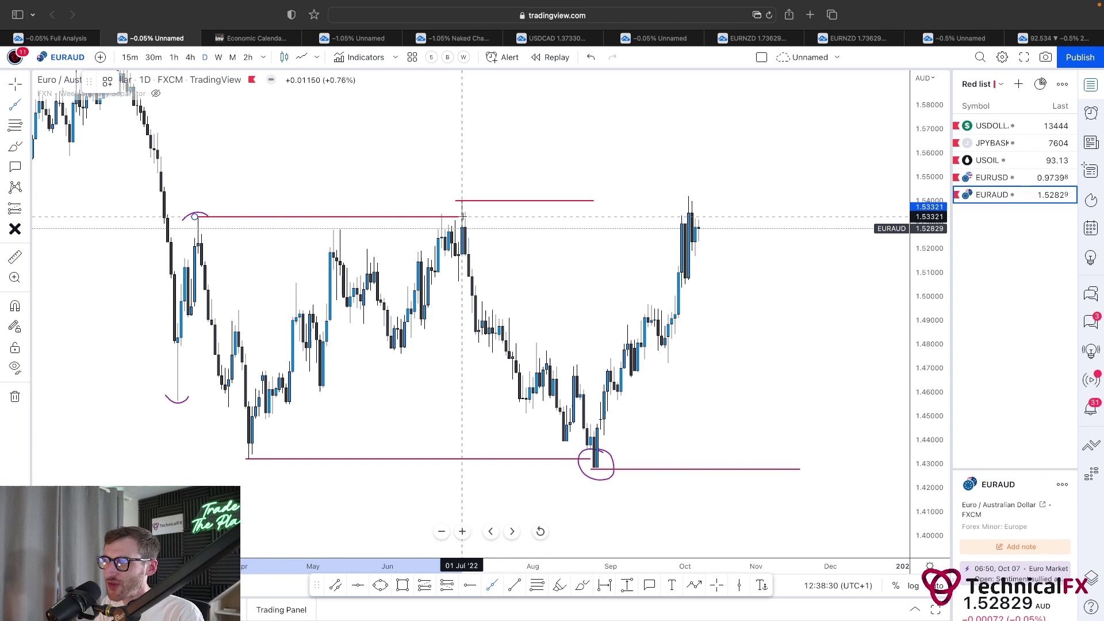
pyautogui.click(306, 217)
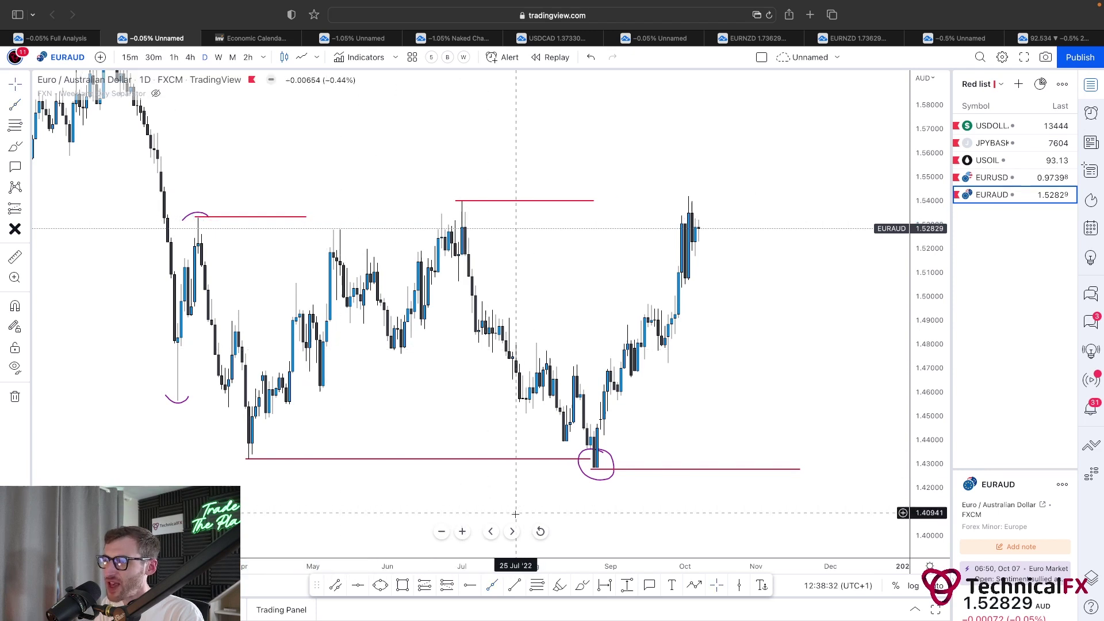
# Extend the July-high line to the October top near 1.5400
pyautogui.click(559, 586)
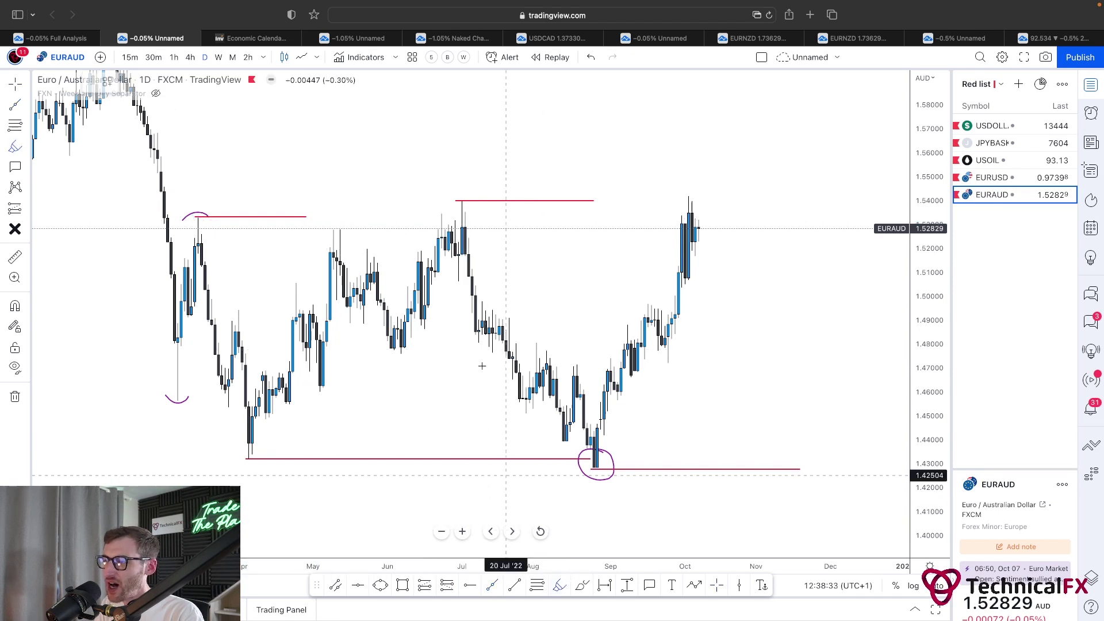
pyautogui.click(463, 201)
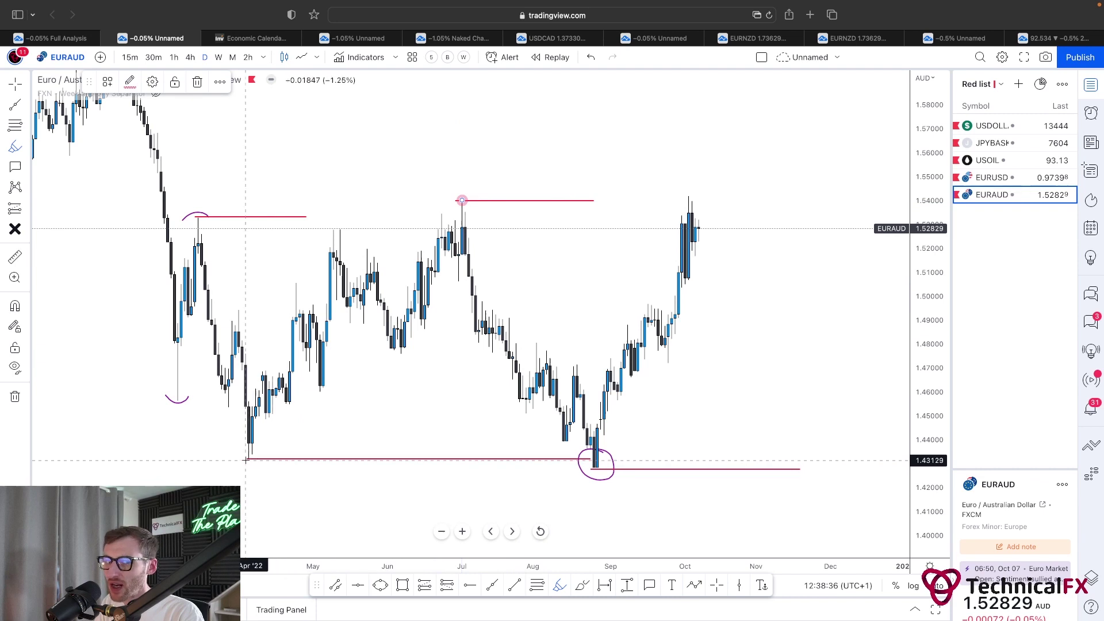
pyautogui.moveTo(257, 460); pyautogui.dragTo(595, 446)
pyautogui.press('super+z')
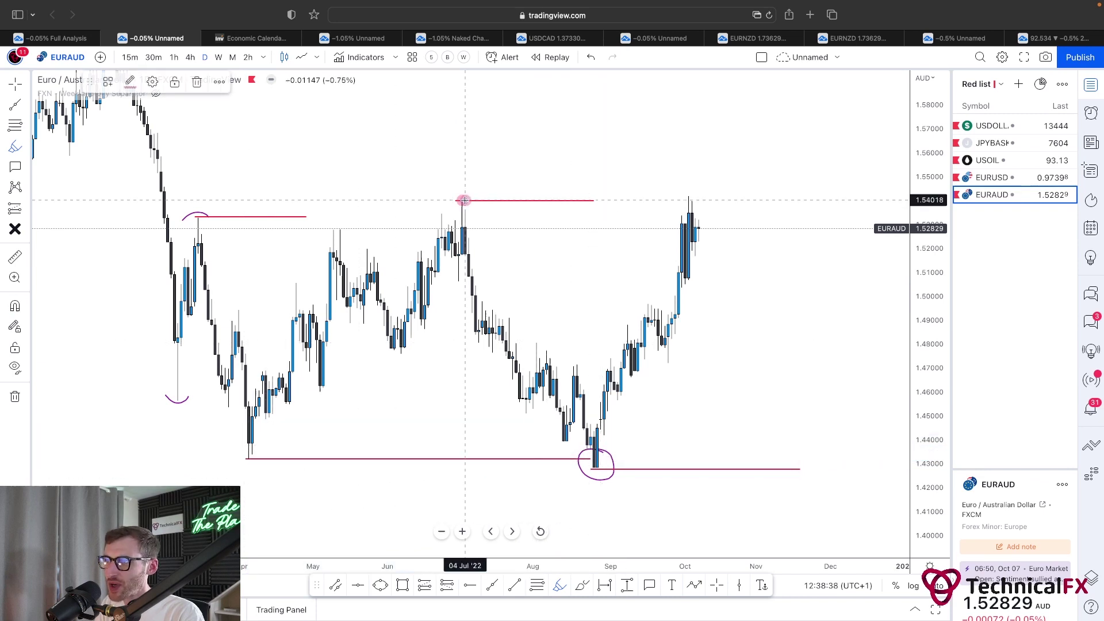
pyautogui.moveTo(602, 181)
pyautogui.mouseDown()
pyautogui.moveTo(584, 182)
pyautogui.moveTo(579, 202)
pyautogui.moveTo(665, 207)
pyautogui.moveTo(683, 193)
pyautogui.moveTo(665, 218)
pyautogui.moveTo(687, 197)
pyautogui.mouseUp()
pyautogui.click(720, 201)
pyautogui.click(582, 584)
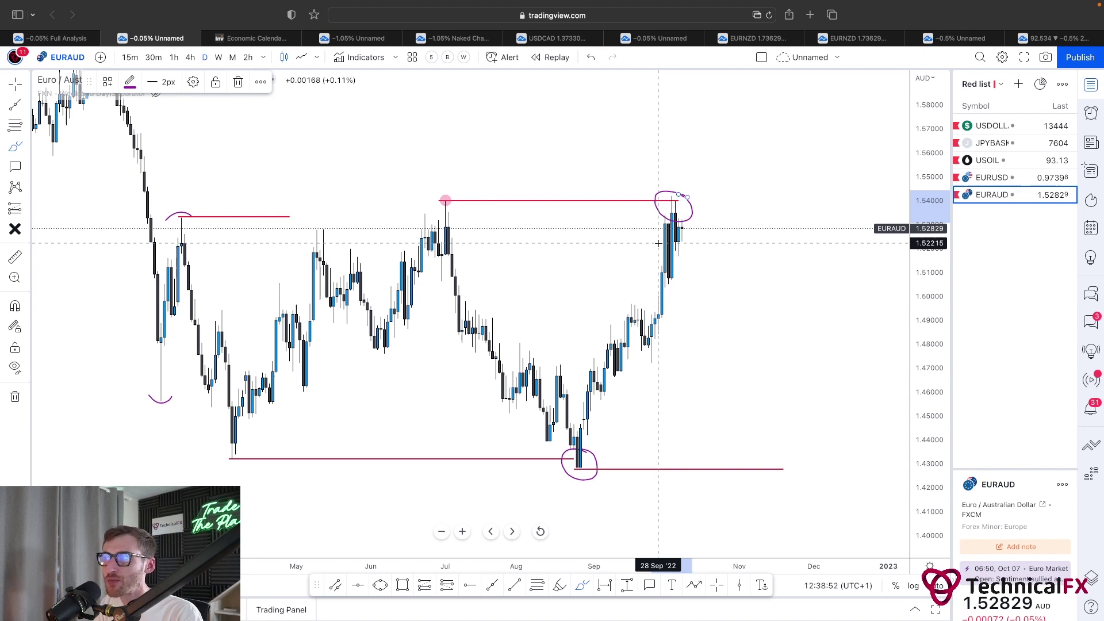
# Sketch arrows at the October top, circle the July top, and extend the 1.43 support stroke
pyautogui.moveTo(676, 213); pyautogui.dragTo(712, 284)
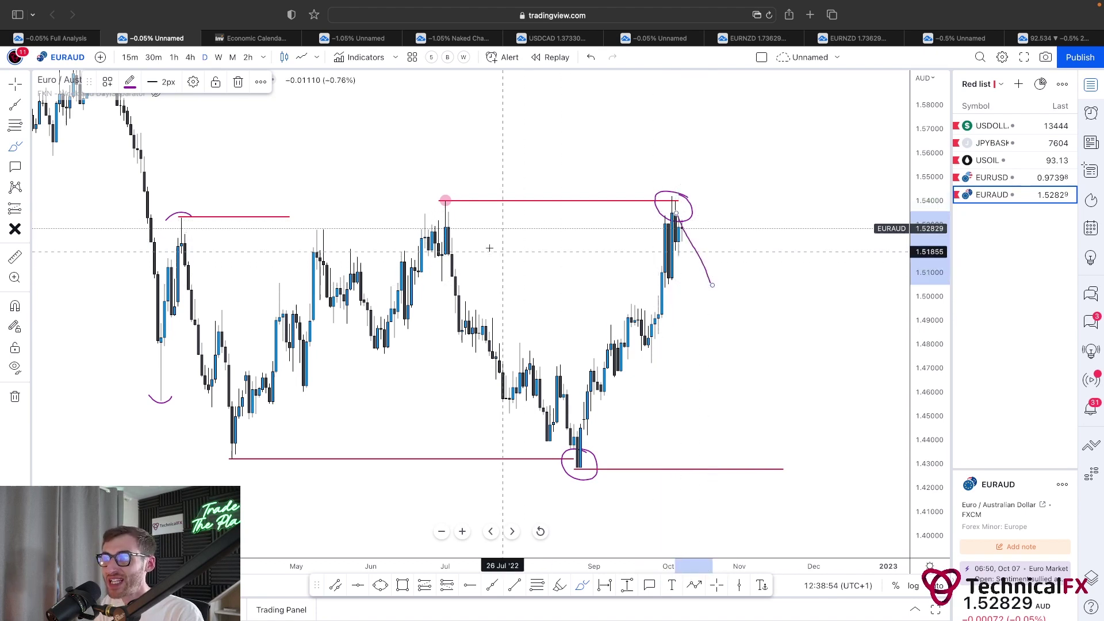
pyautogui.moveTo(470, 210)
pyautogui.mouseDown()
pyautogui.moveTo(403, 219)
pyautogui.moveTo(446, 306)
pyautogui.moveTo(486, 241)
pyautogui.moveTo(457, 201)
pyautogui.moveTo(437, 218)
pyautogui.moveTo(560, 477)
pyautogui.mouseUp()
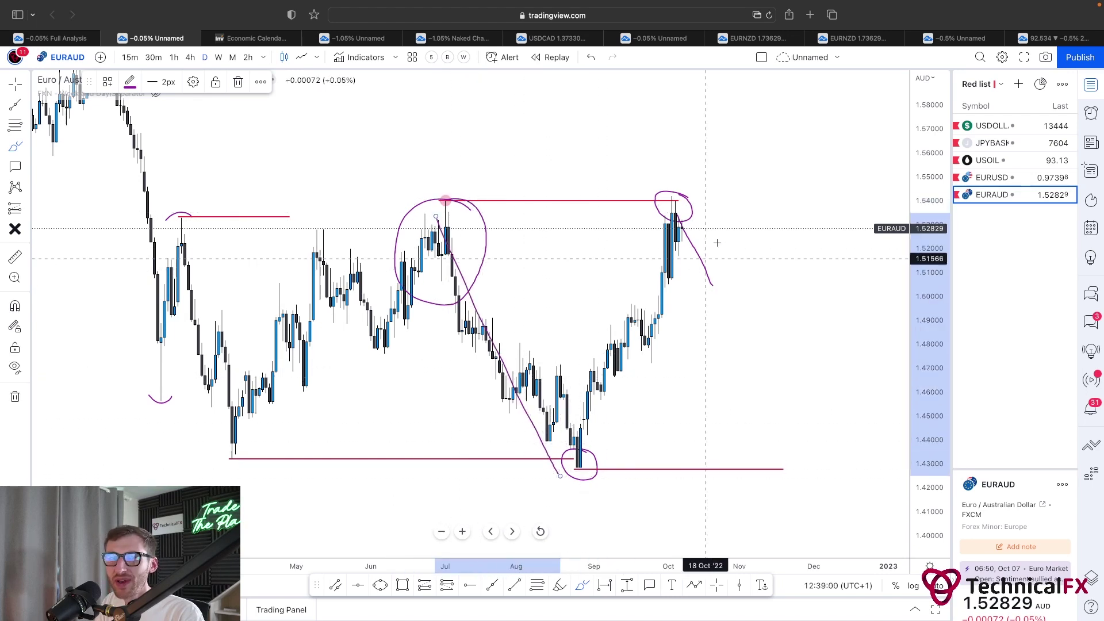
pyautogui.moveTo(734, 187); pyautogui.dragTo(809, 125)
pyautogui.moveTo(749, 164)
pyautogui.mouseDown()
pyautogui.moveTo(723, 205)
pyautogui.moveTo(742, 205)
pyautogui.mouseUp()
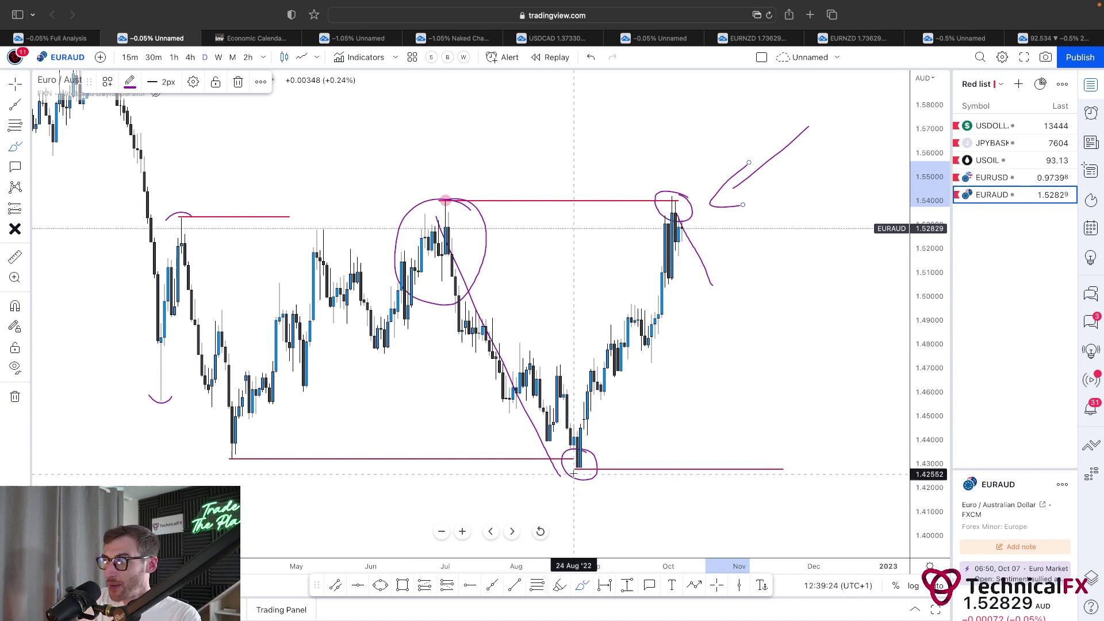
pyautogui.moveTo(568, 468); pyautogui.dragTo(838, 471)
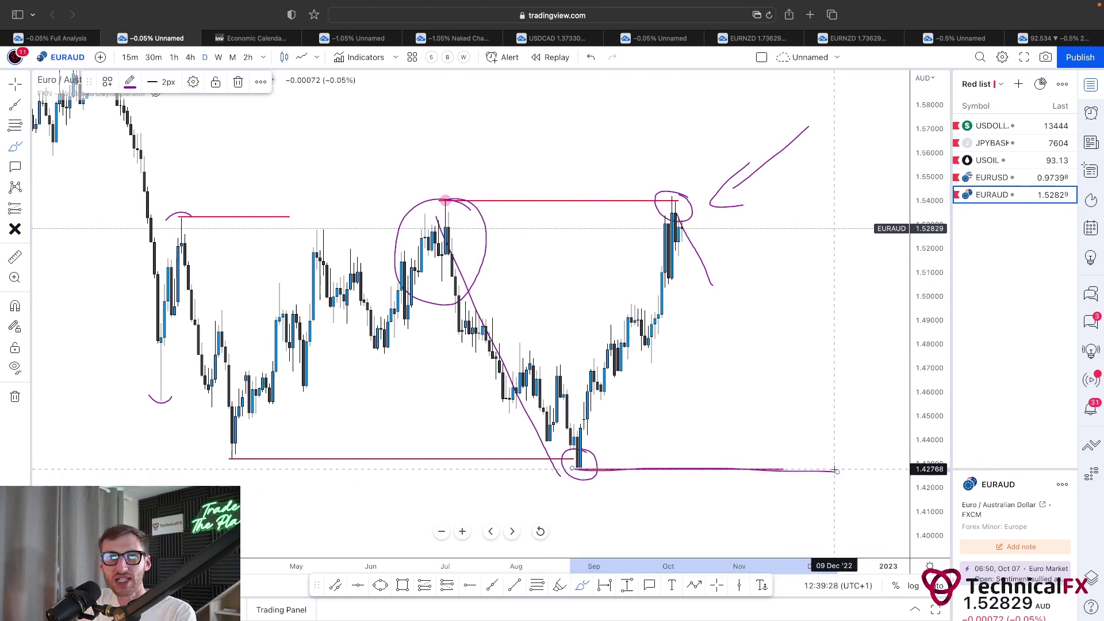
pyautogui.click(726, 346)
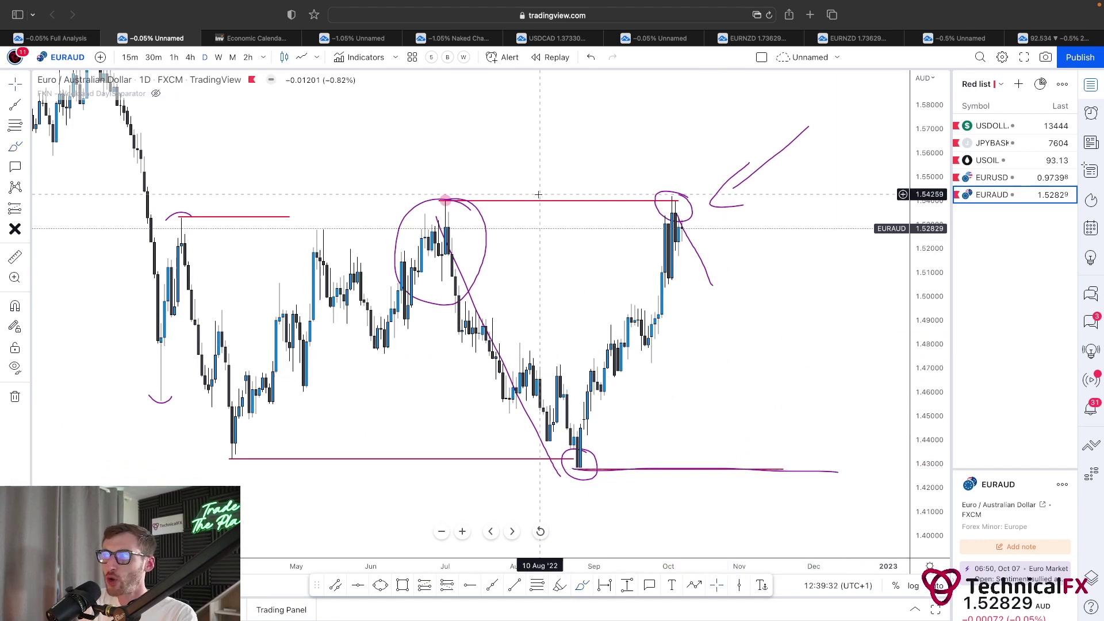
# Remove all drawings, switch EURAUD to 4h, and reset the chart view on recent candles
pyautogui.click(15, 397)
pyautogui.click(69, 395)
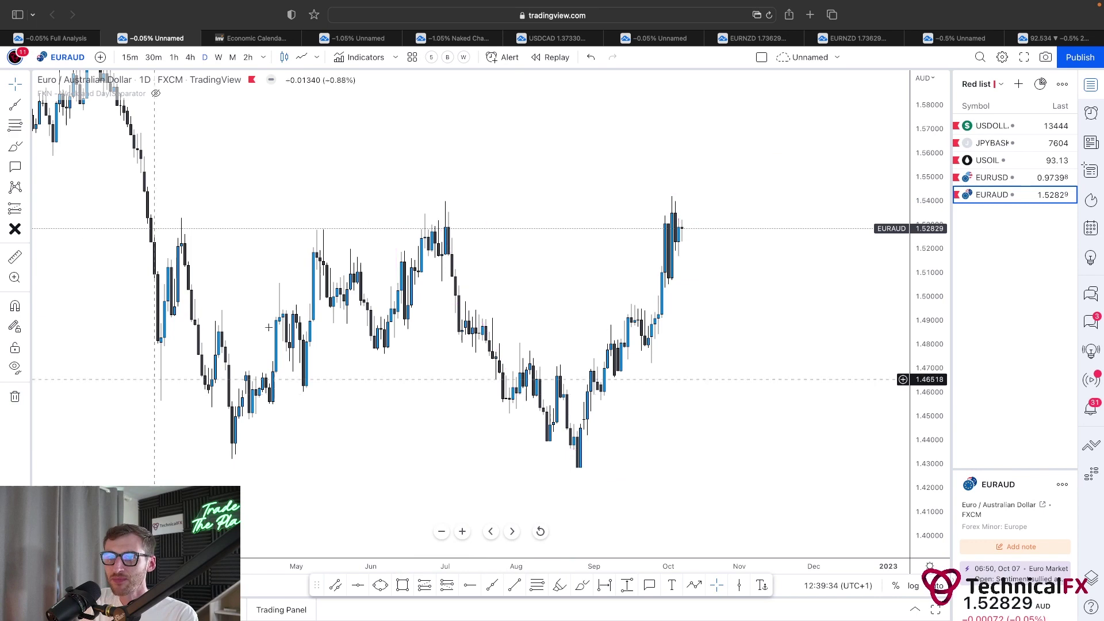
pyautogui.click(190, 57)
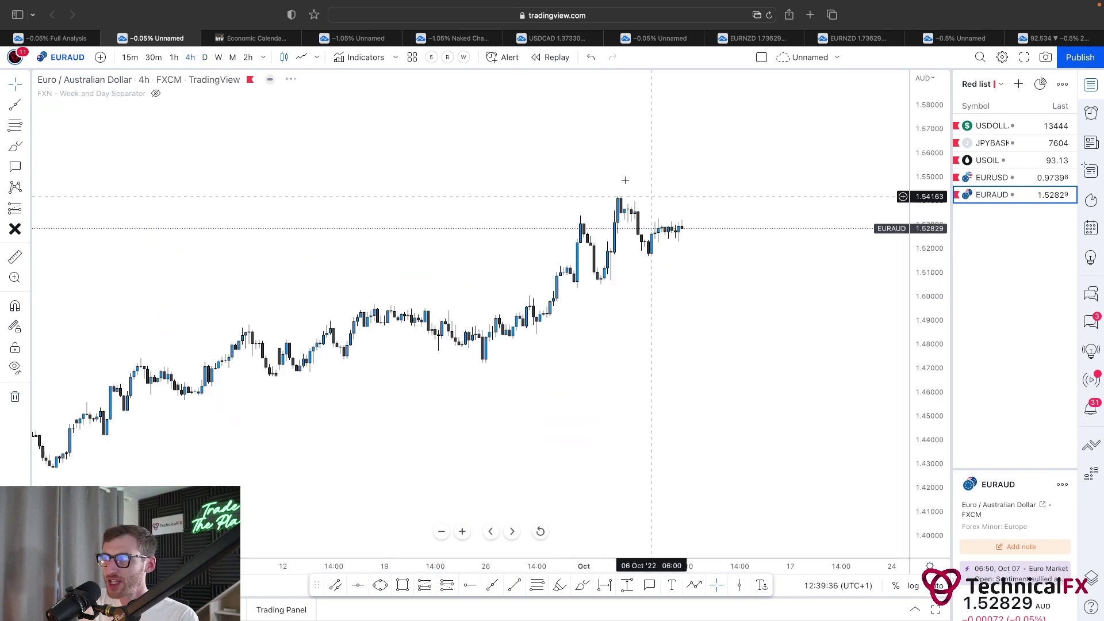
pyautogui.rightClick(623, 154)
pyautogui.click(626, 151)
pyautogui.scroll(5, 726, 277)
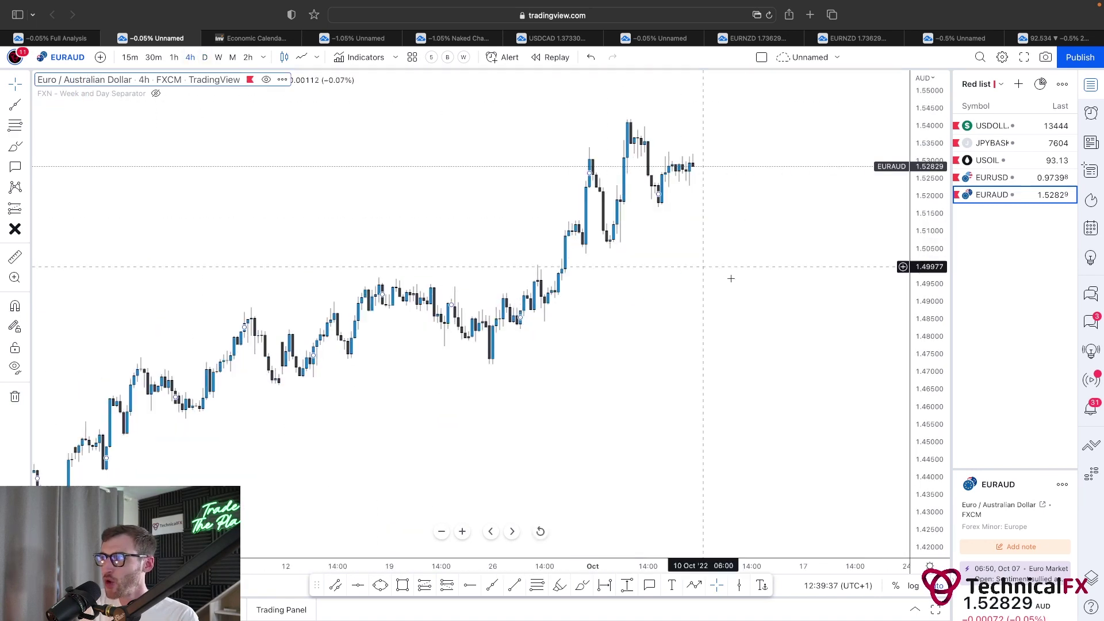
pyautogui.scroll(5, 576, 347)
pyautogui.moveTo(513, 358); pyautogui.dragTo(711, 343)
# Draw pink brush lines across the recent swing low and swing high
pyautogui.click(559, 584)
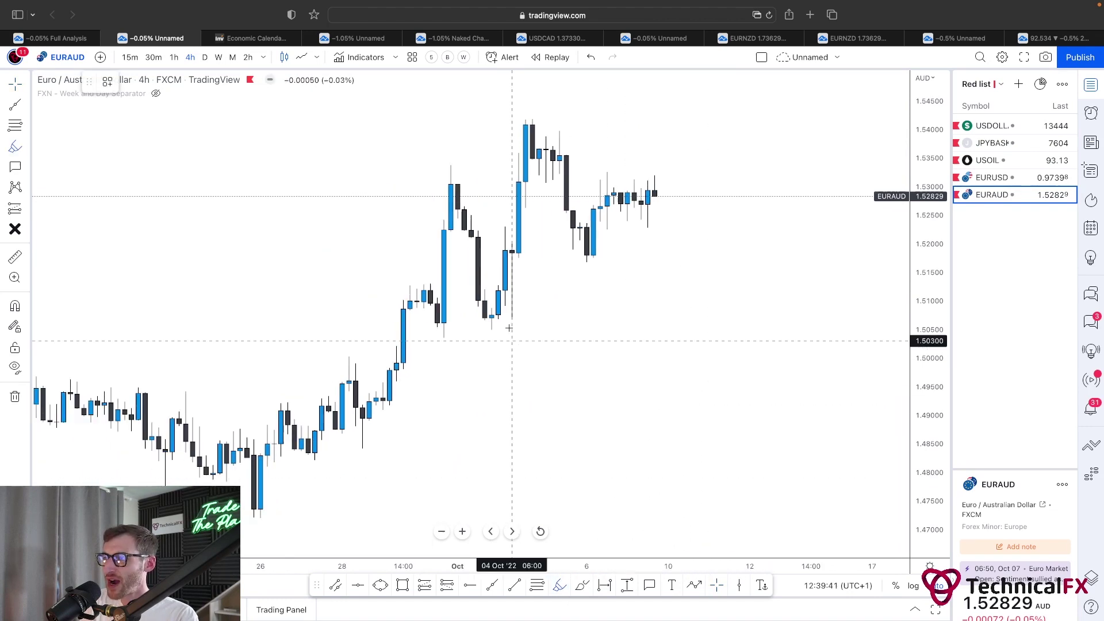
pyautogui.click(492, 328)
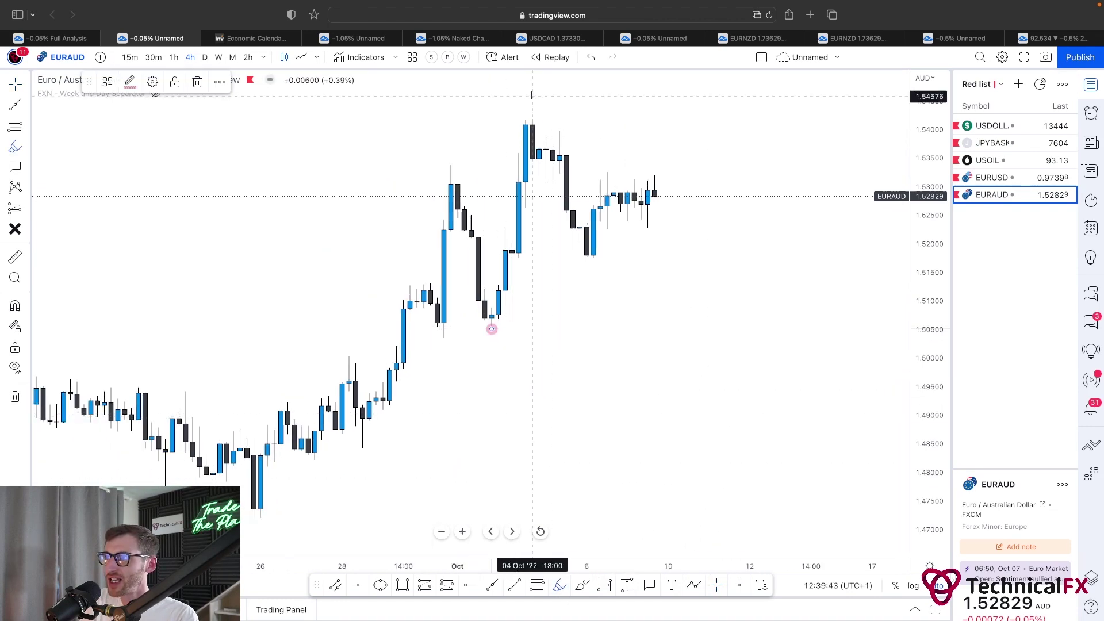
pyautogui.click(526, 121)
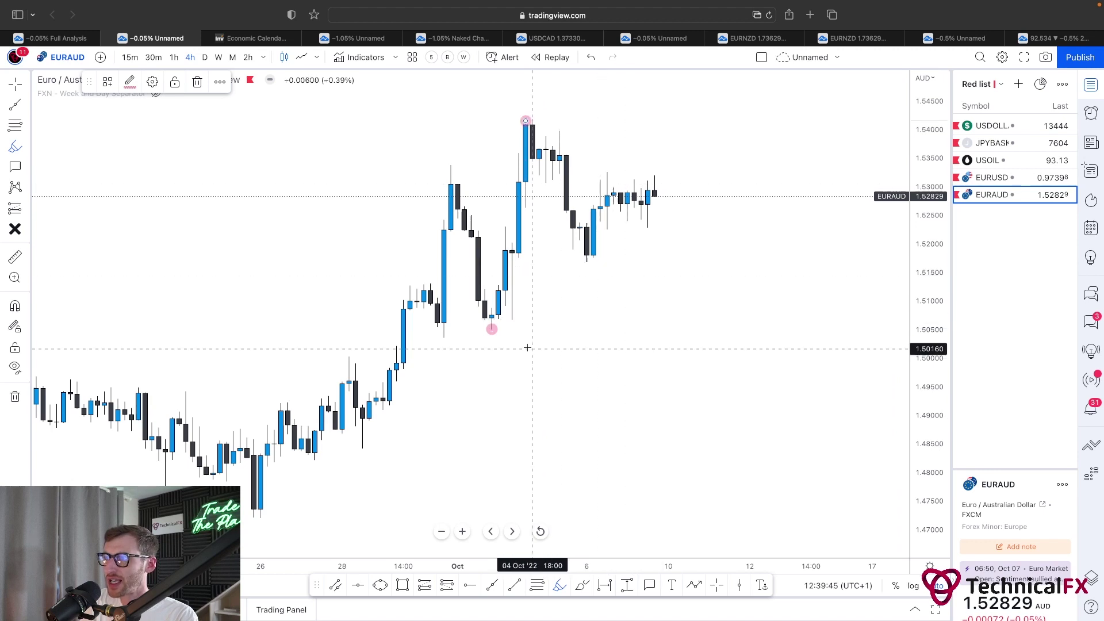
pyautogui.moveTo(490, 330); pyautogui.dragTo(743, 328)
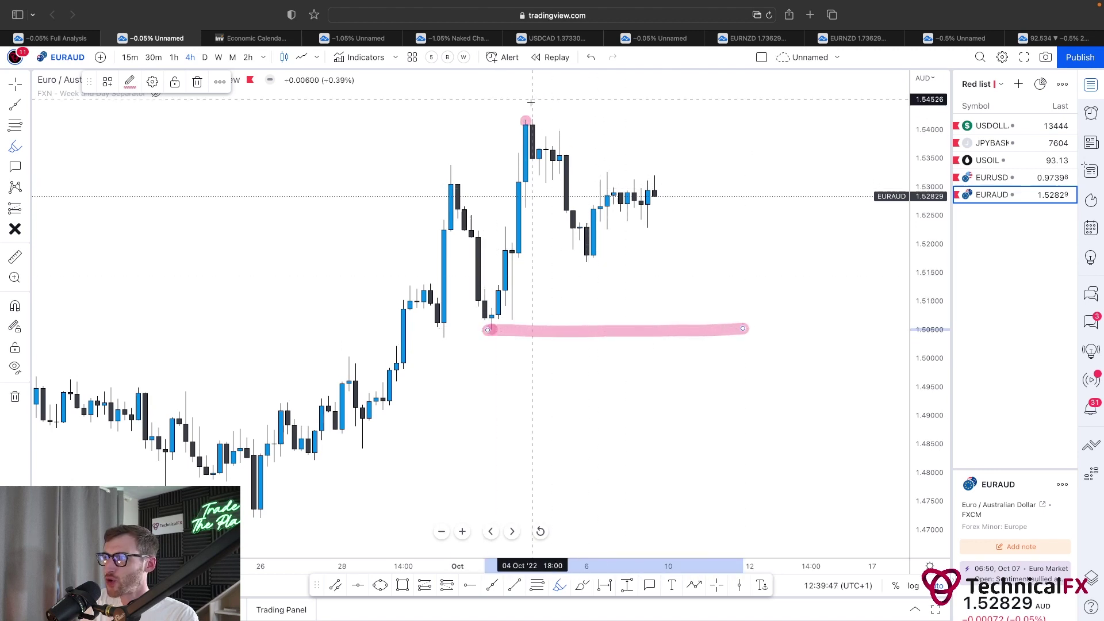
pyautogui.moveTo(506, 120); pyautogui.dragTo(716, 124)
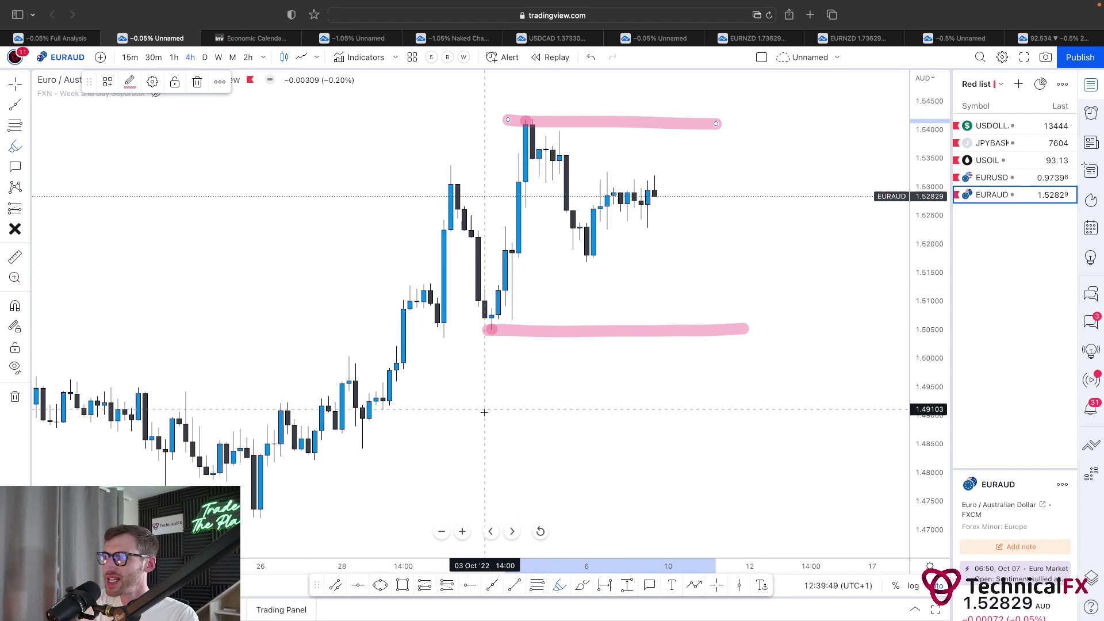
# Sketch thin purple curves rising into the swing low and arcing toward the swing high
pyautogui.click(582, 586)
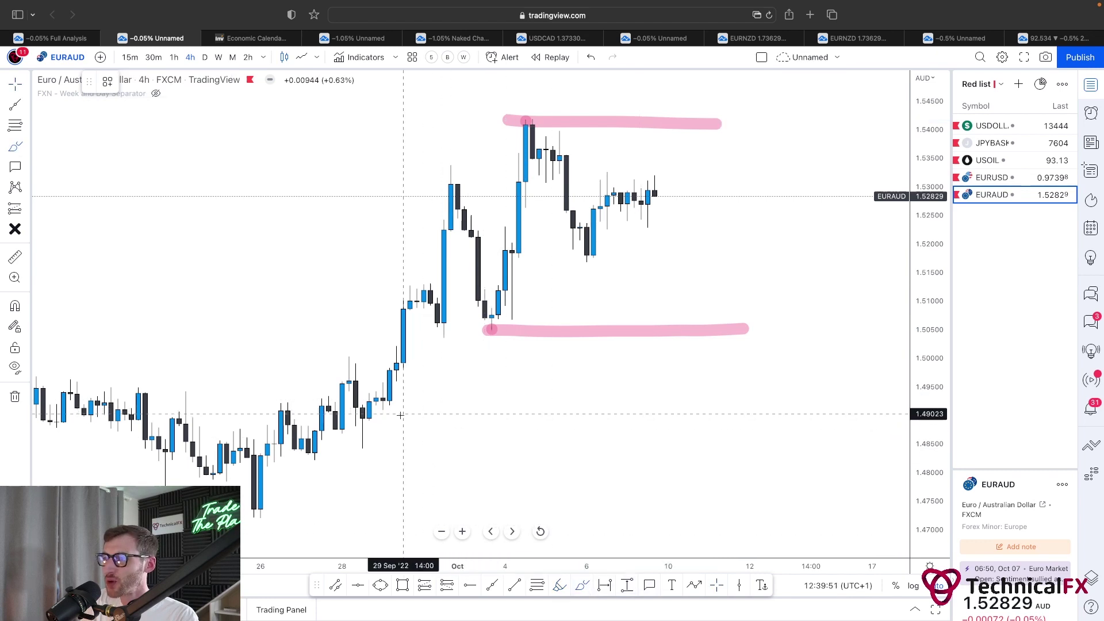
pyautogui.moveTo(407, 414)
pyautogui.mouseDown()
pyautogui.moveTo(501, 332)
pyautogui.moveTo(513, 355)
pyautogui.mouseUp()
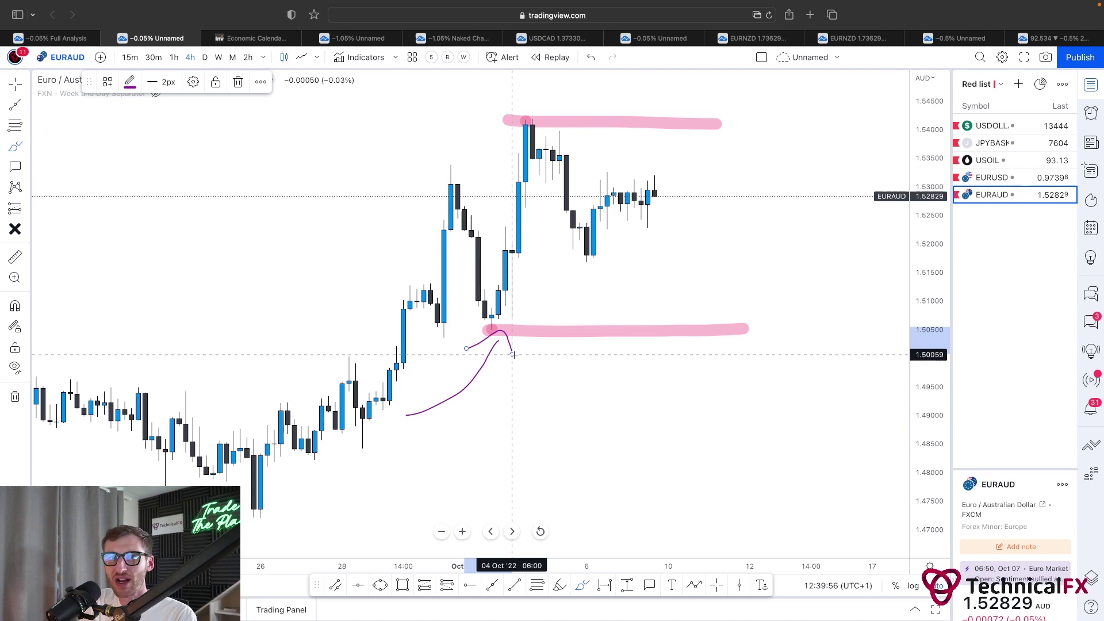
pyautogui.moveTo(295, 168)
pyautogui.mouseDown()
pyautogui.moveTo(336, 141)
pyautogui.moveTo(473, 121)
pyautogui.moveTo(437, 141)
pyautogui.mouseUp()
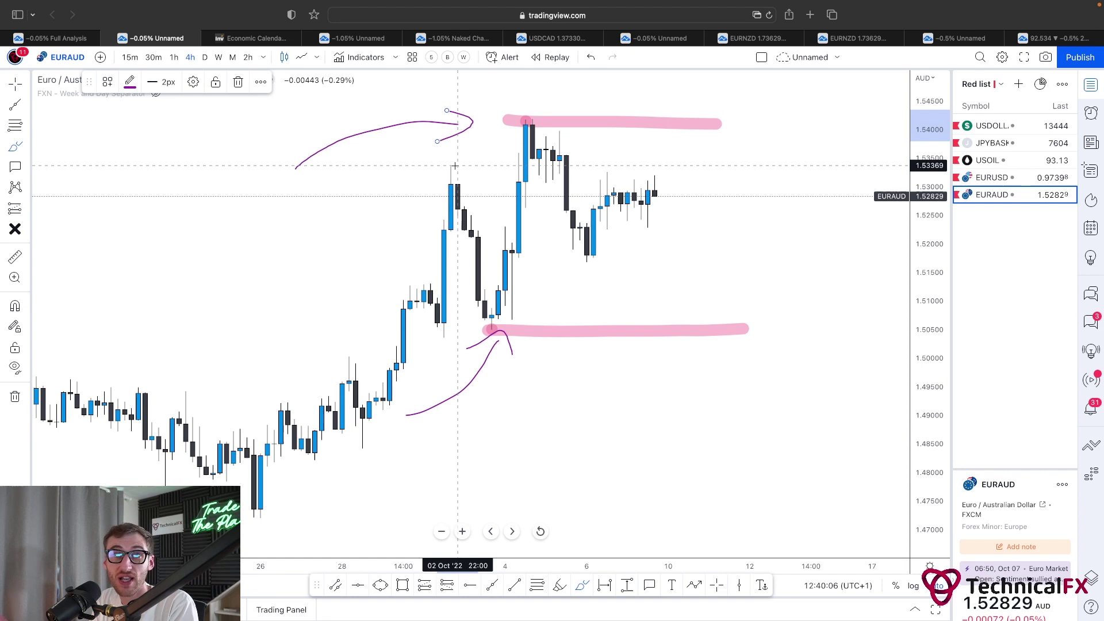
# Line the October consolidation's lows (~1.505) and highs (~1.541), then circle its candles
pyautogui.hscroll(2, 466, 190)
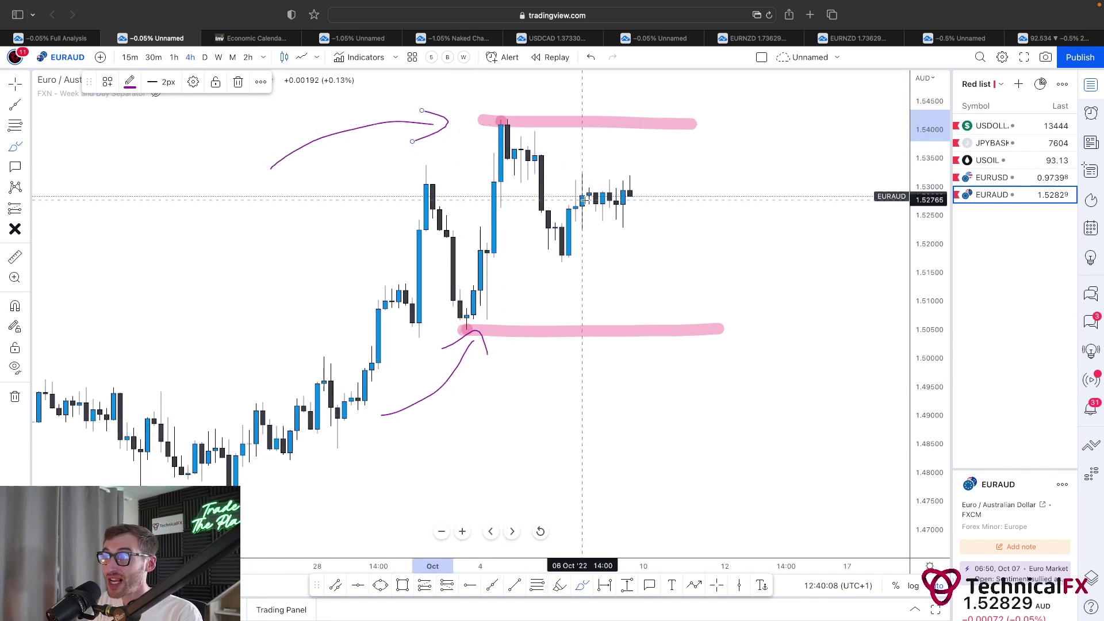
pyautogui.moveTo(482, 245); pyautogui.dragTo(583, 244)
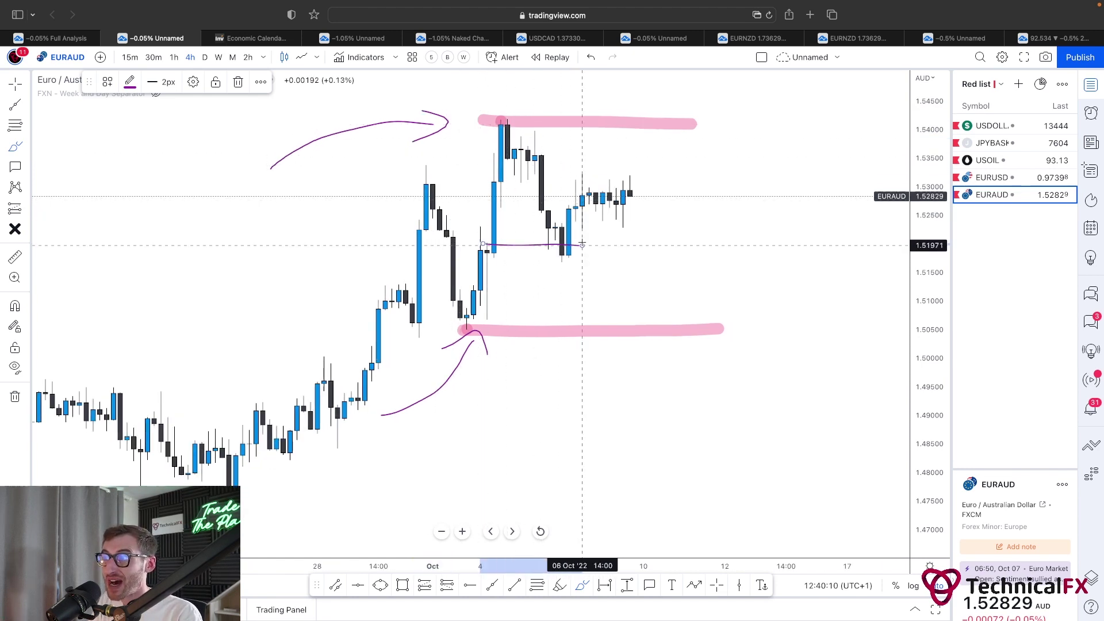
pyautogui.moveTo(532, 172); pyautogui.dragTo(631, 171)
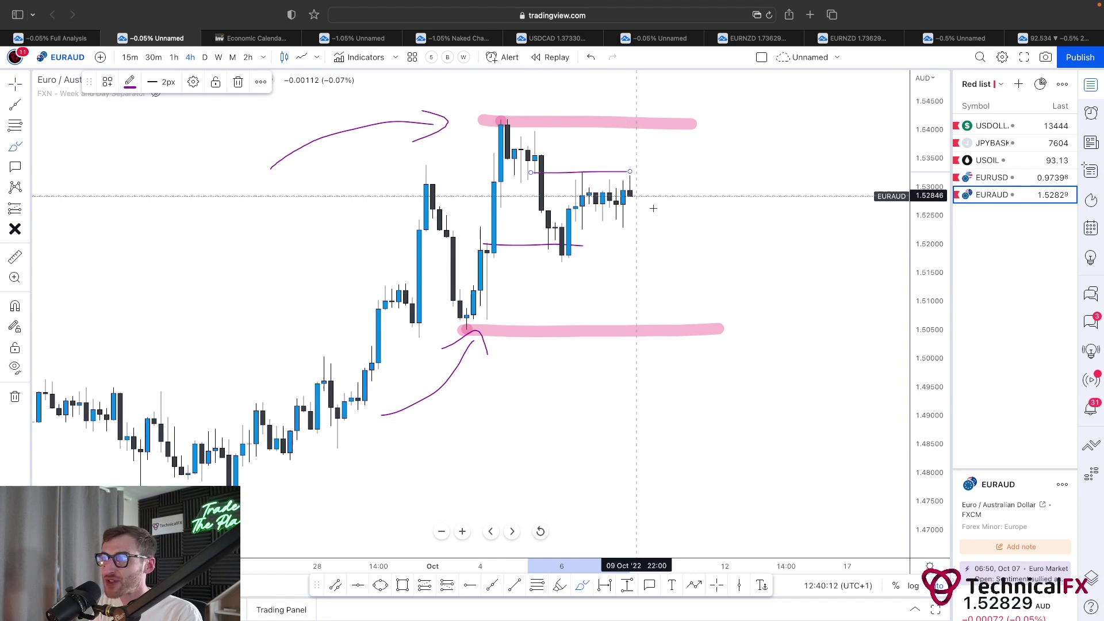
pyautogui.moveTo(696, 166)
pyautogui.mouseDown()
pyautogui.moveTo(587, 131)
pyautogui.moveTo(492, 239)
pyautogui.moveTo(664, 236)
pyautogui.moveTo(678, 177)
pyautogui.mouseUp()
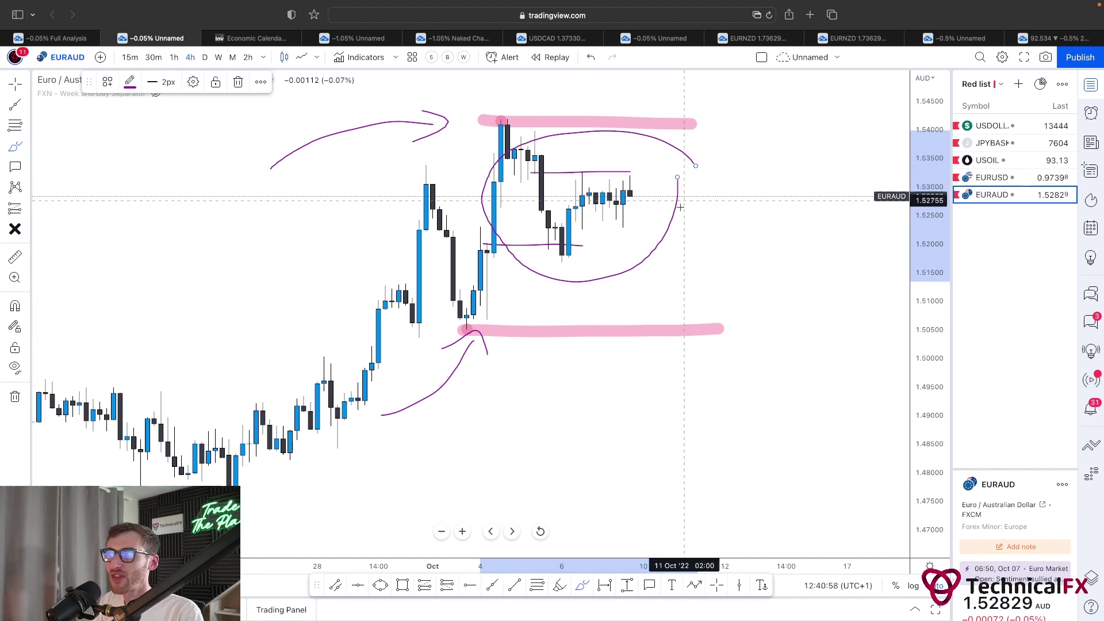
pyautogui.press('Escape')
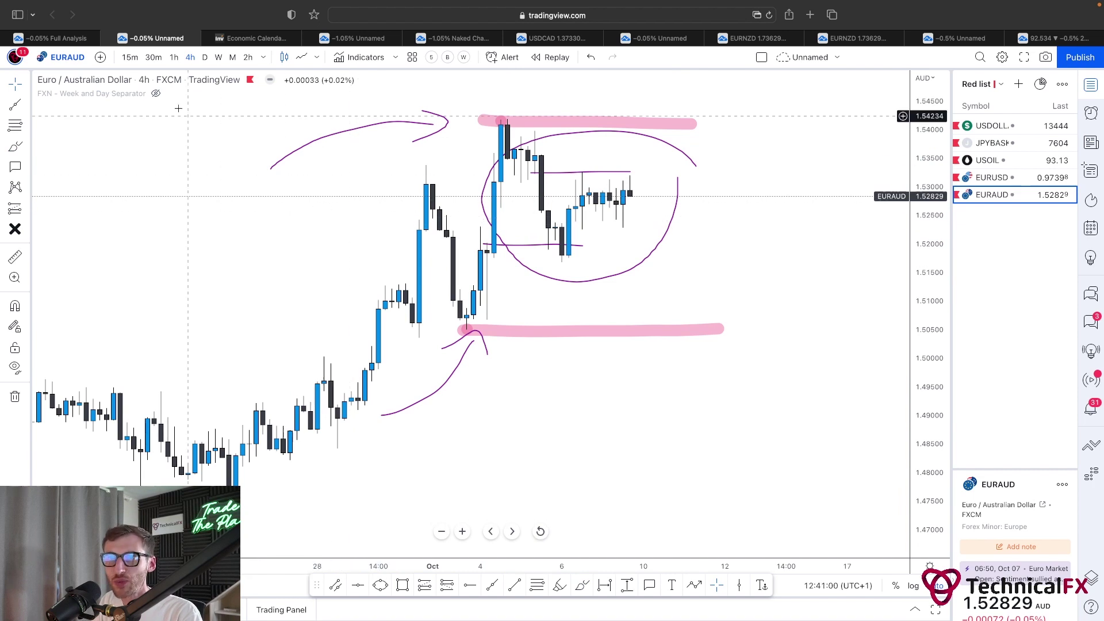
pyautogui.hotkey('ctrl', 'shift', 'Tab')
pyautogui.scroll(3, 690, 259)
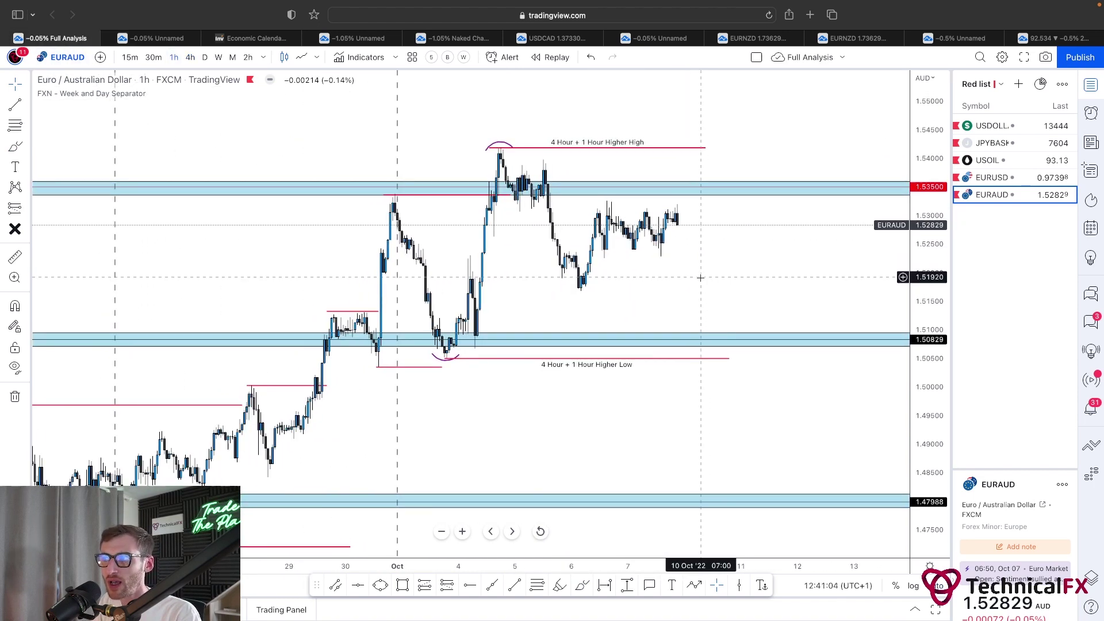
pyautogui.click(559, 585)
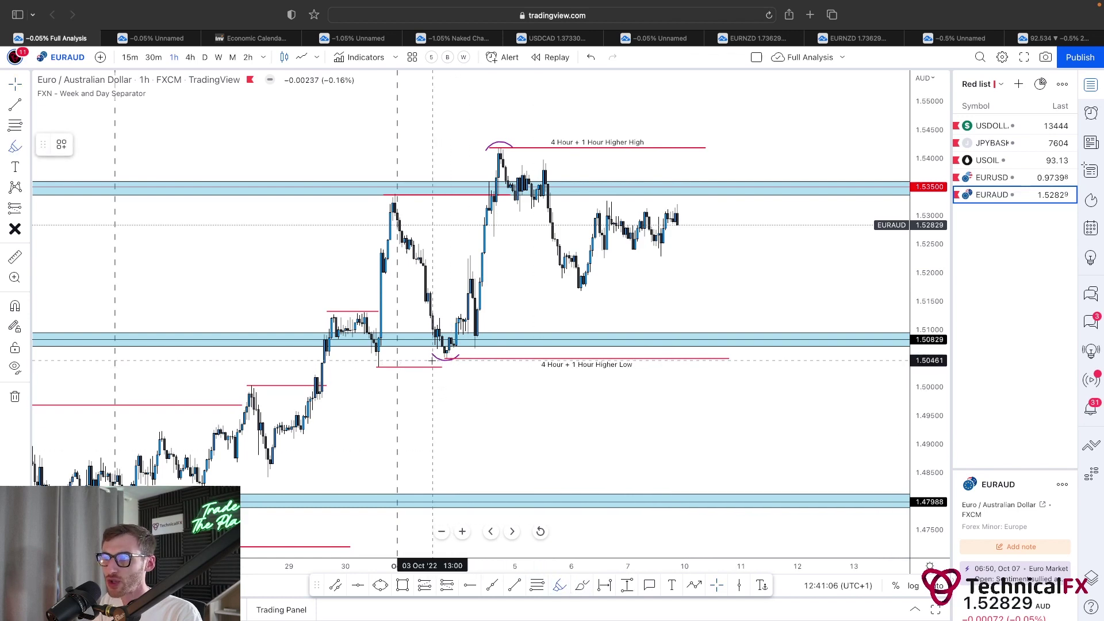
pyautogui.moveTo(433, 360); pyautogui.dragTo(574, 363)
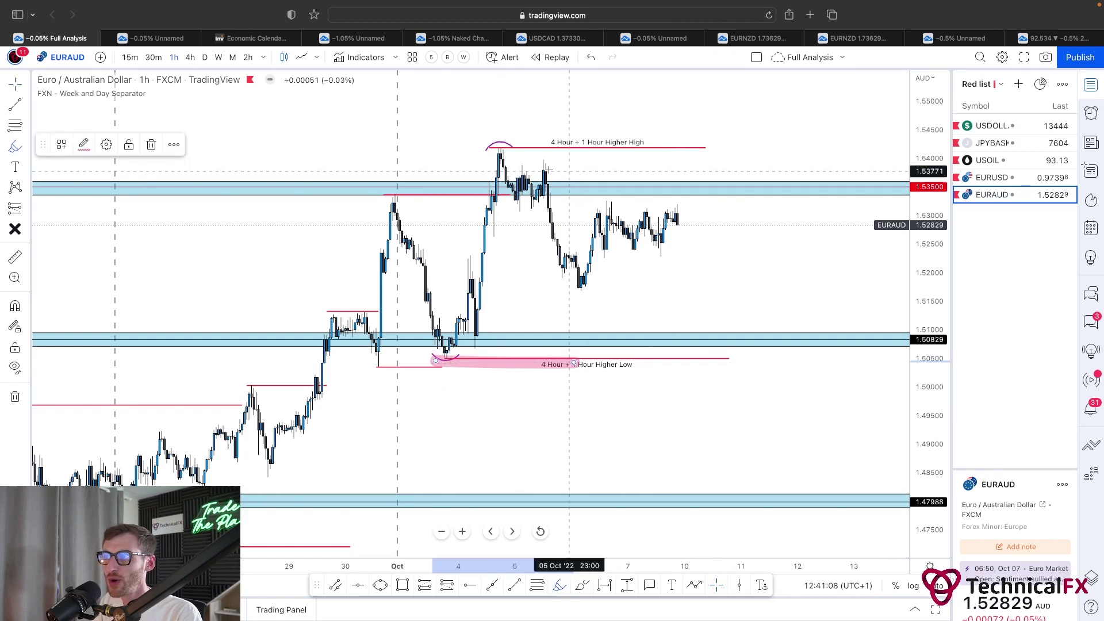
pyautogui.moveTo(477, 150); pyautogui.dragTo(599, 148)
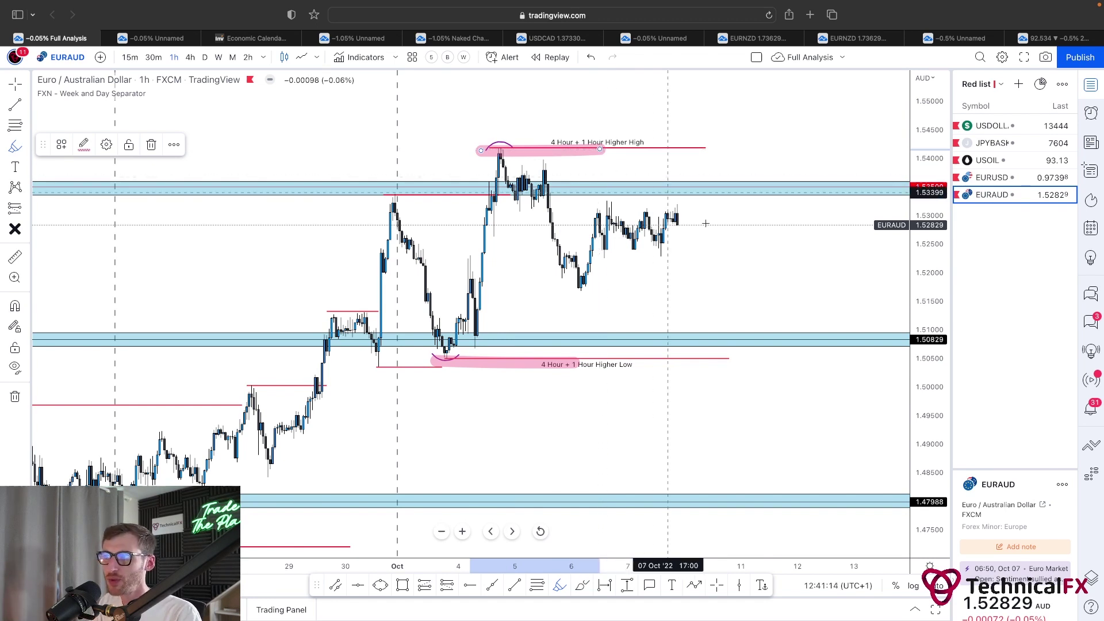
pyautogui.click(700, 289)
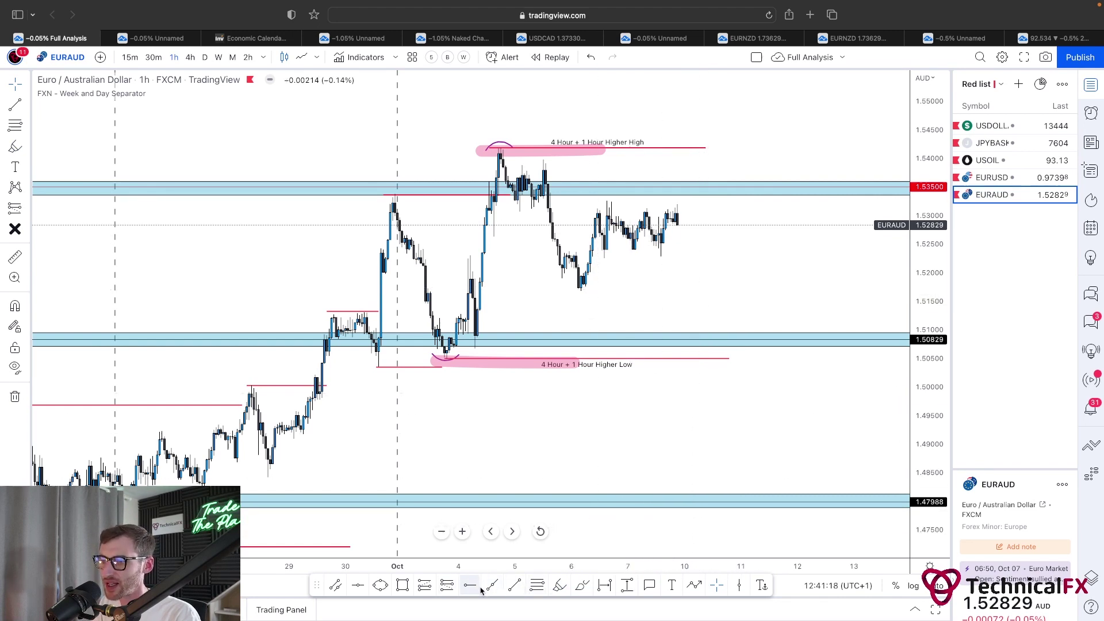
# Draw a line across the recent 1h highs and apply the EQH 'Equal Highs' template
pyautogui.click(515, 585)
pyautogui.click(597, 202)
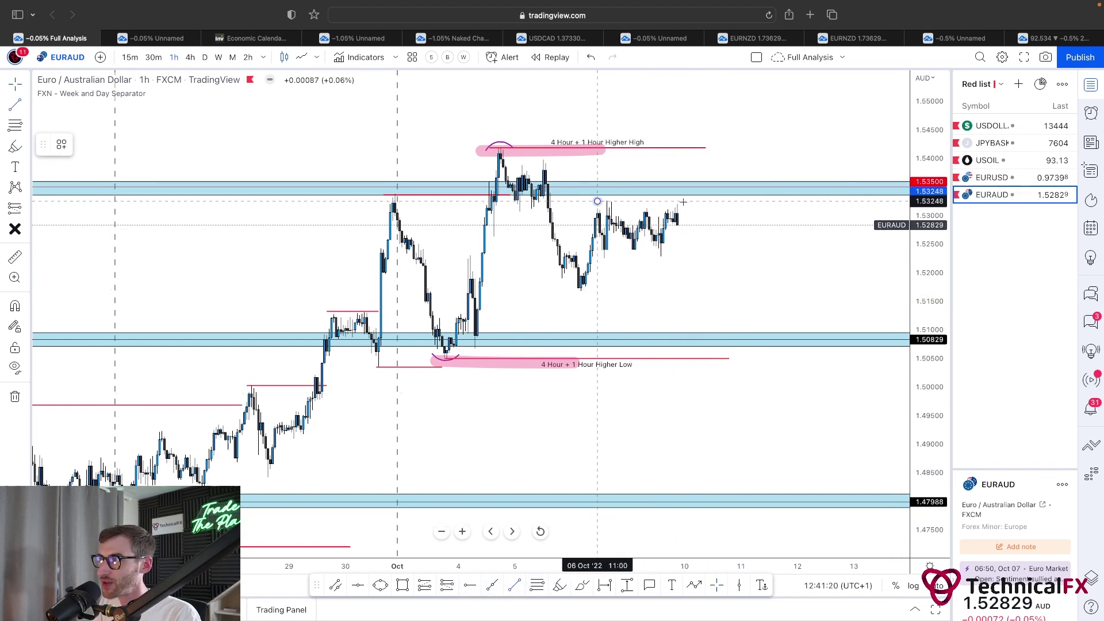
pyautogui.click(701, 203)
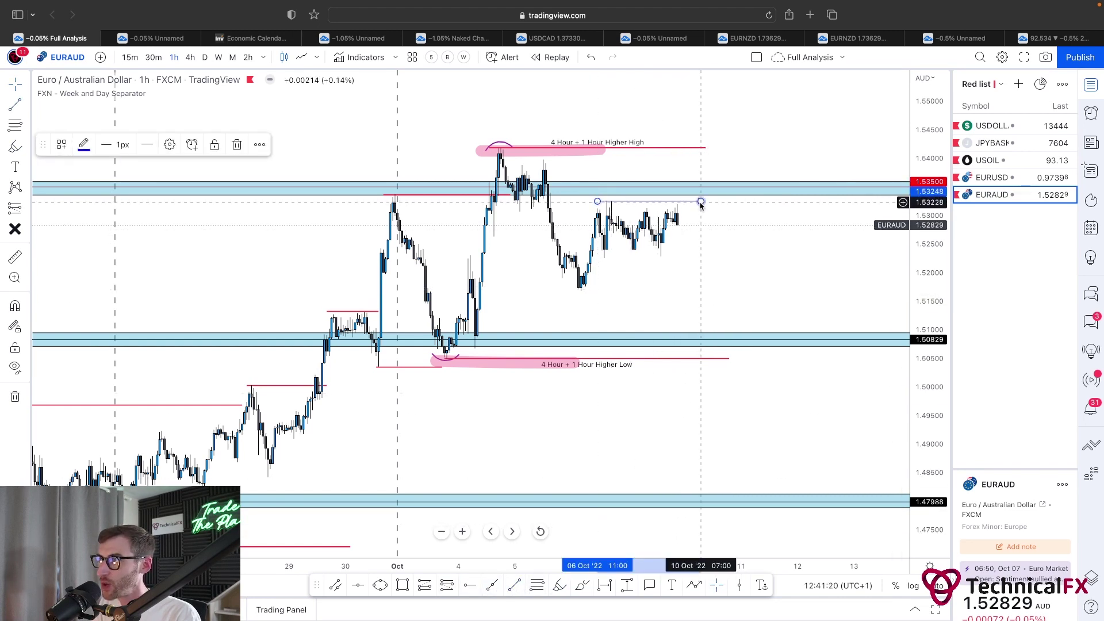
pyautogui.click(61, 145)
pyautogui.click(92, 324)
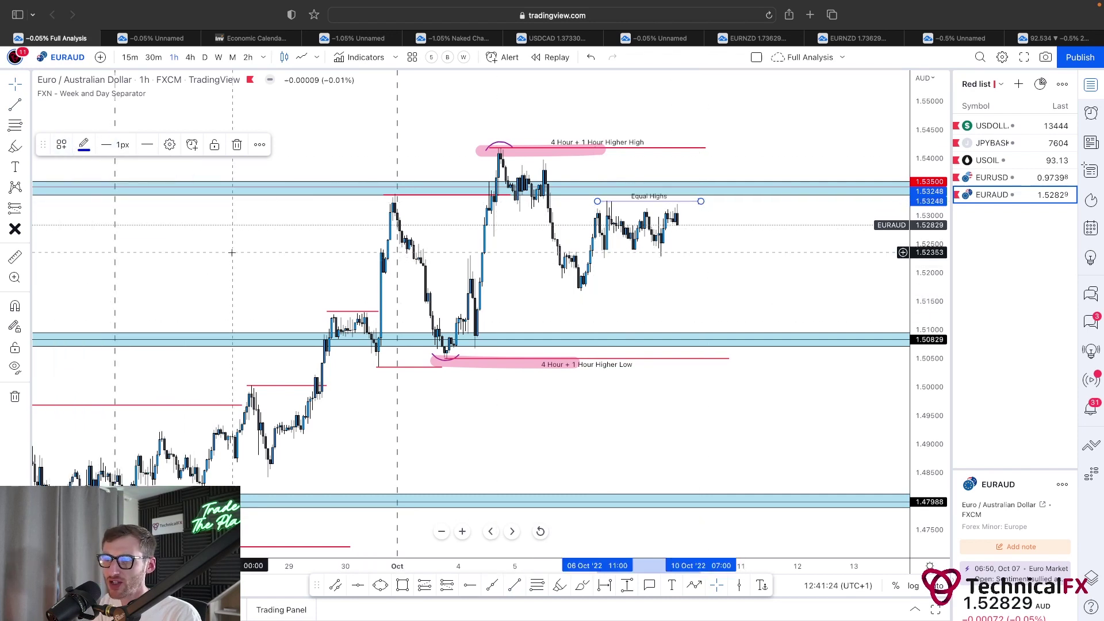
# Draw a line under the recent 1h lows and apply the EQL 'Equal Lows' template
pyautogui.click(514, 585)
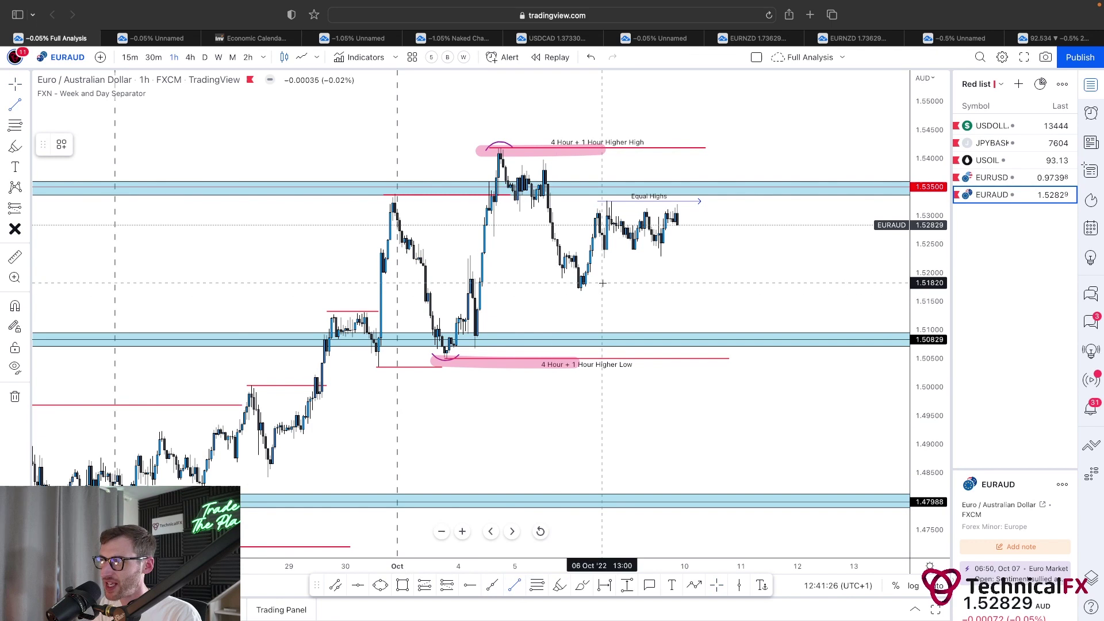
pyautogui.click(600, 258)
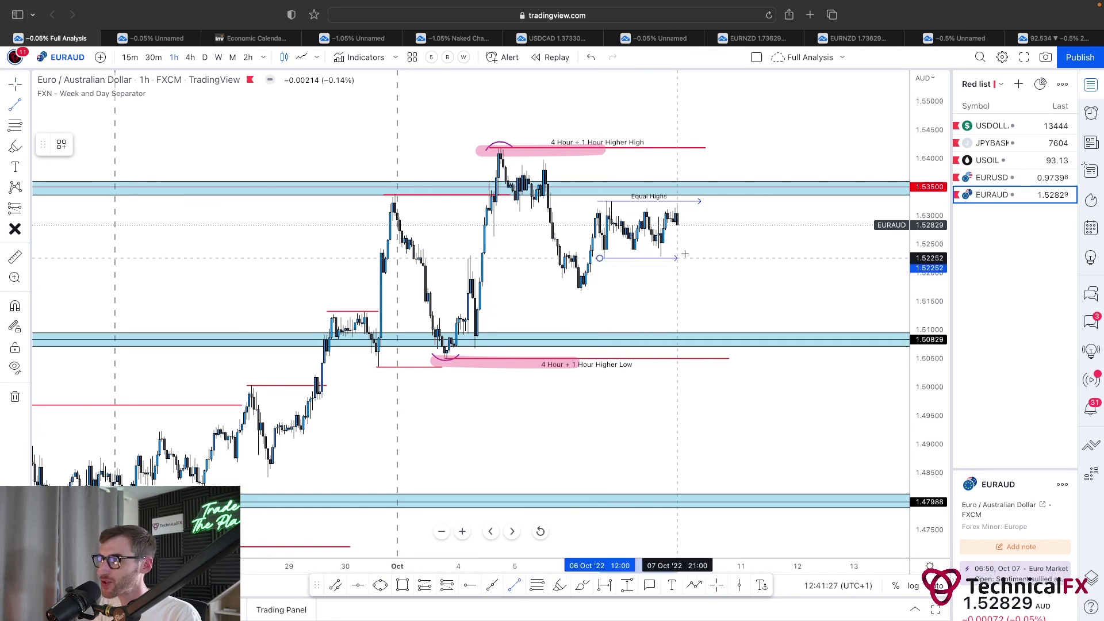
pyautogui.click(701, 258)
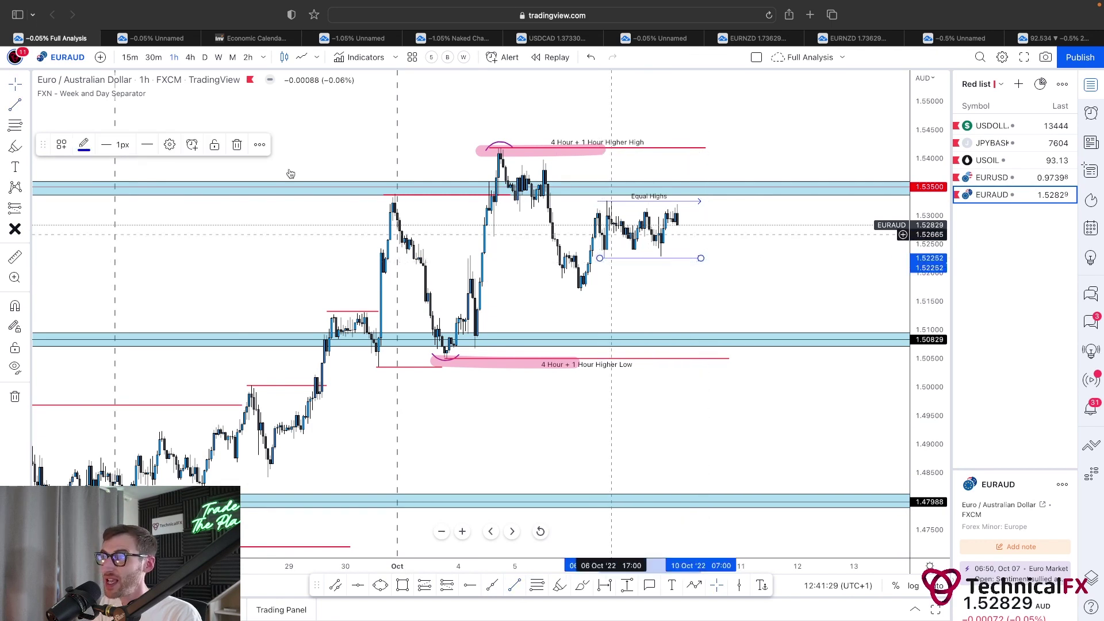
pyautogui.click(62, 144)
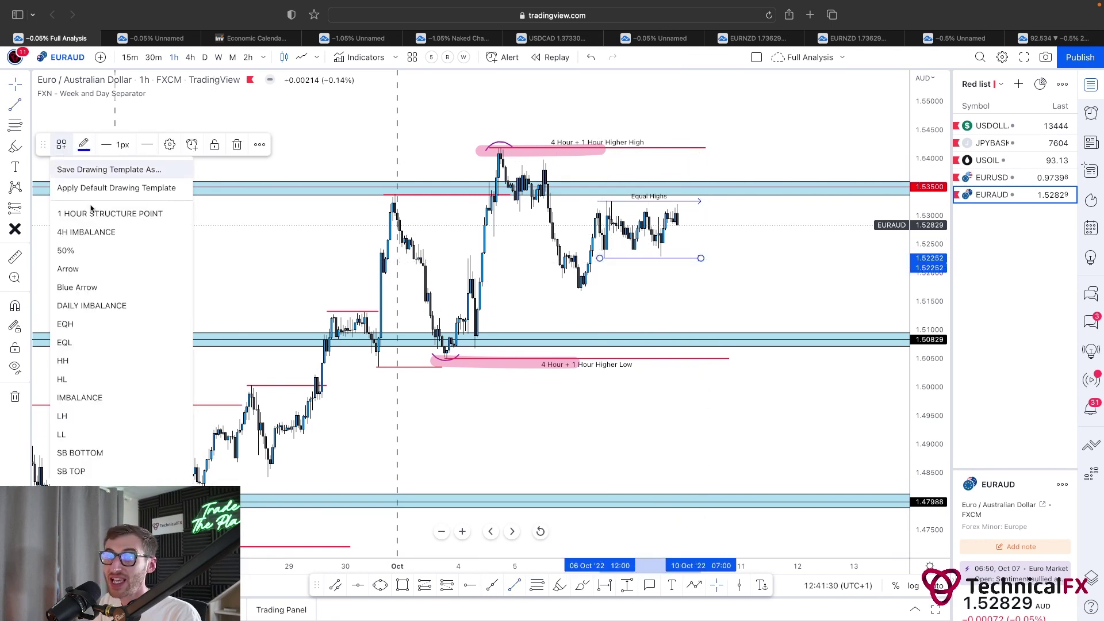
pyautogui.click(94, 344)
pyautogui.moveTo(719, 297); pyautogui.dragTo(716, 303)
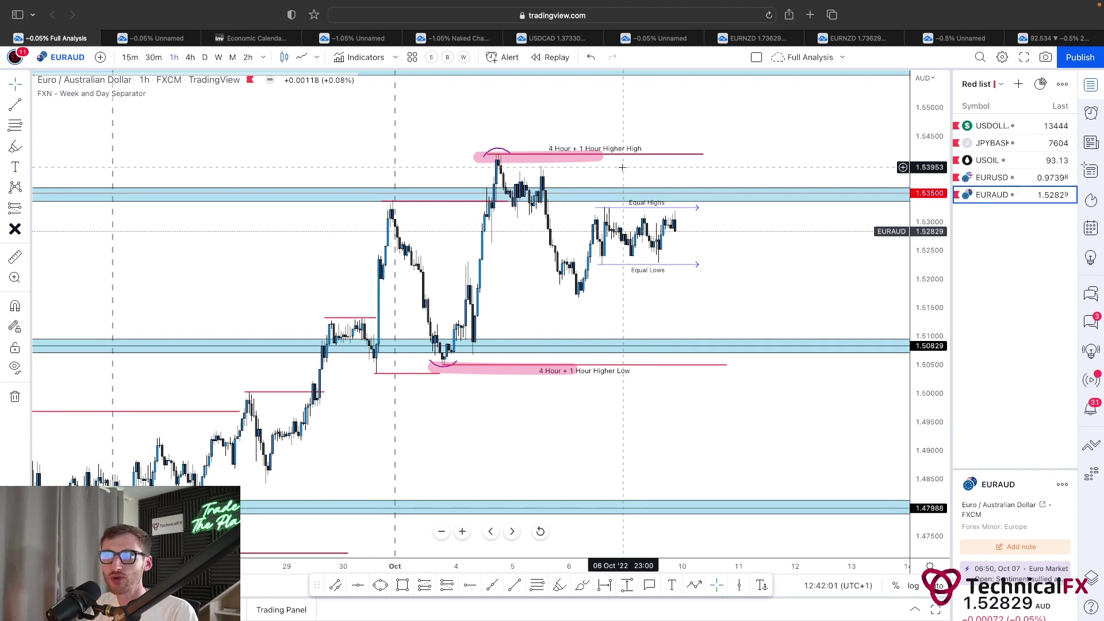
# In the Unnamed tab, show daily candles, remove all 11 drawings, and reset the scaling
pyautogui.click(161, 42)
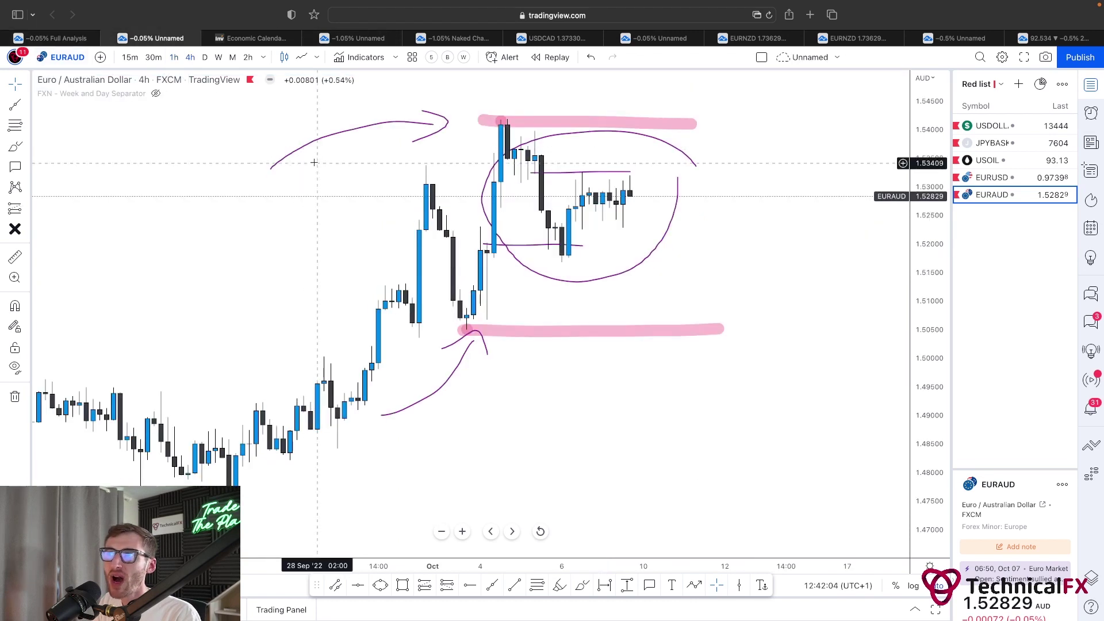
pyautogui.click(204, 57)
pyautogui.click(16, 397)
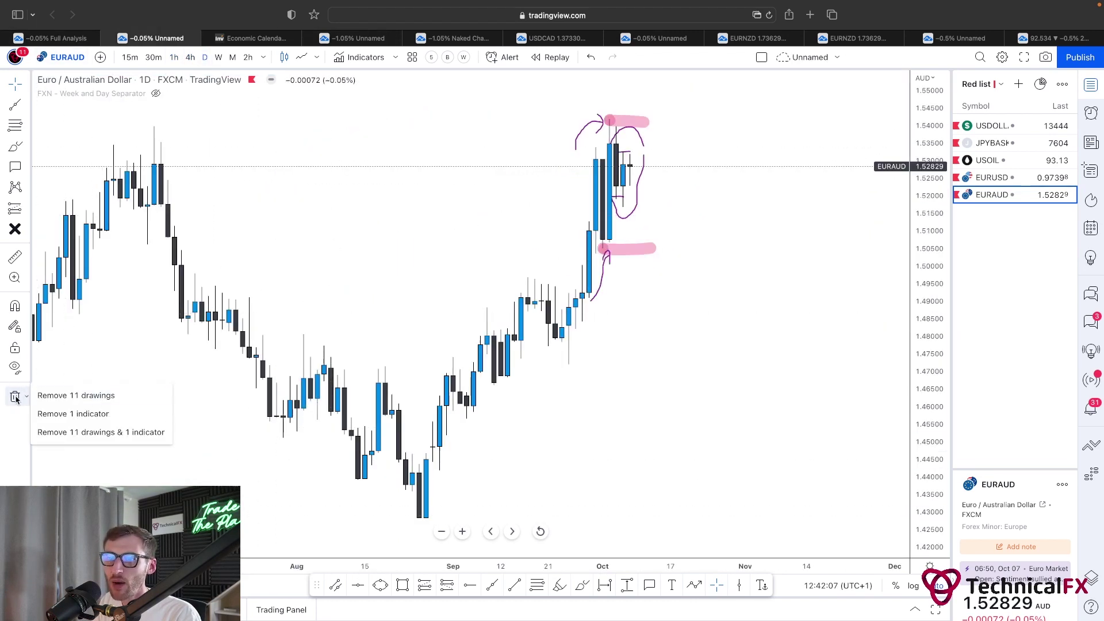
pyautogui.click(80, 395)
pyautogui.rightClick(318, 260)
pyautogui.click(368, 270)
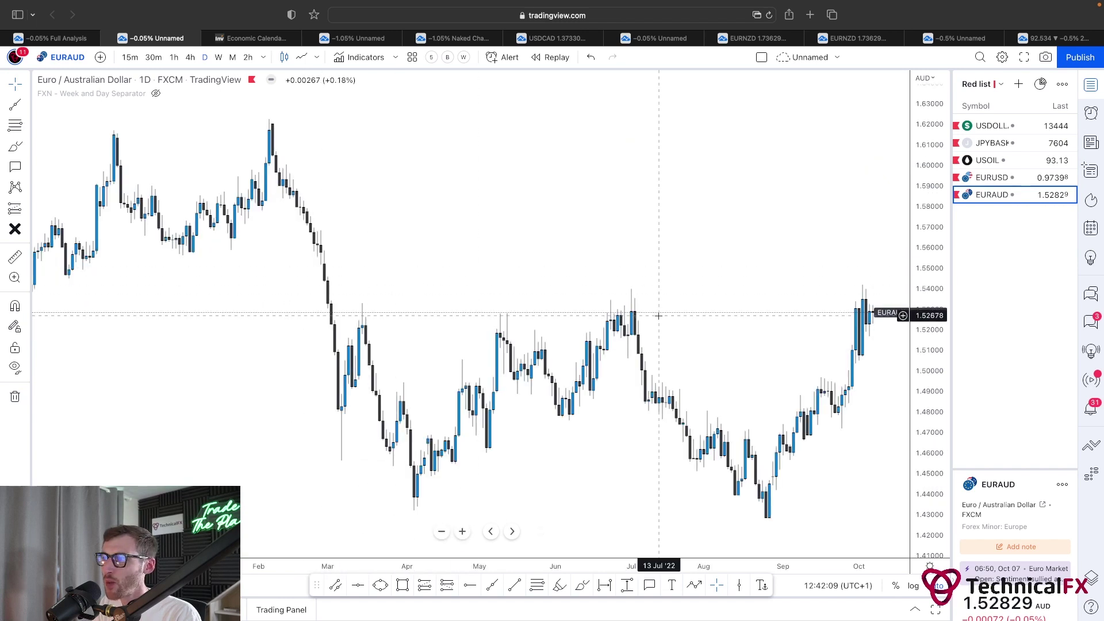
pyautogui.hscroll(5, 722, 320)
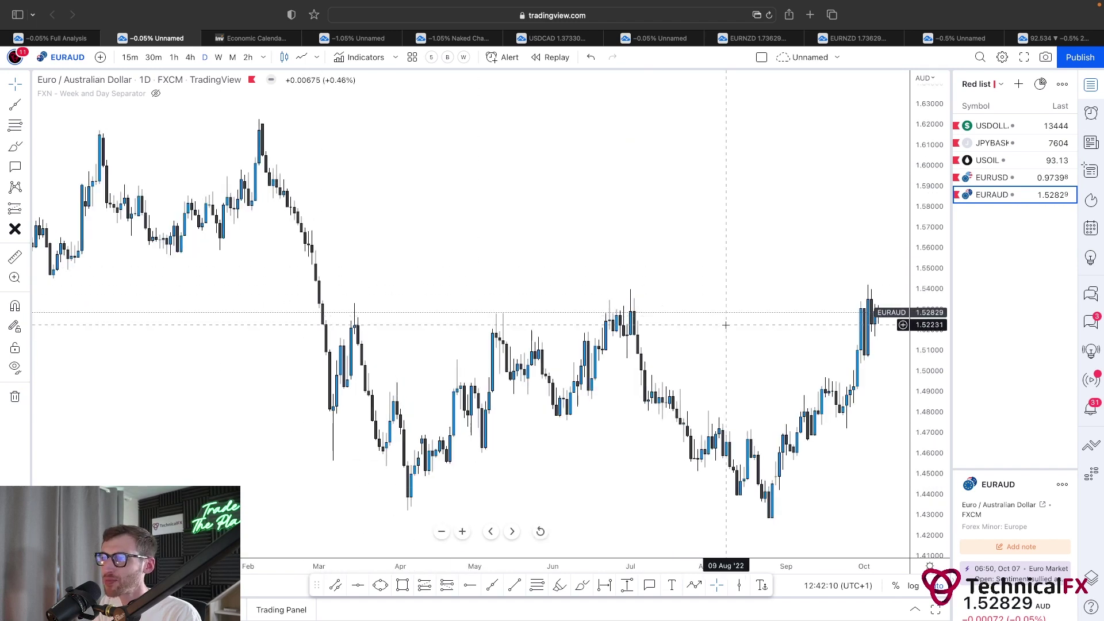
# Sketch the March–July highs line, April–September lows line, circles at July/October highs, and an X
pyautogui.click(493, 585)
pyautogui.click(243, 302)
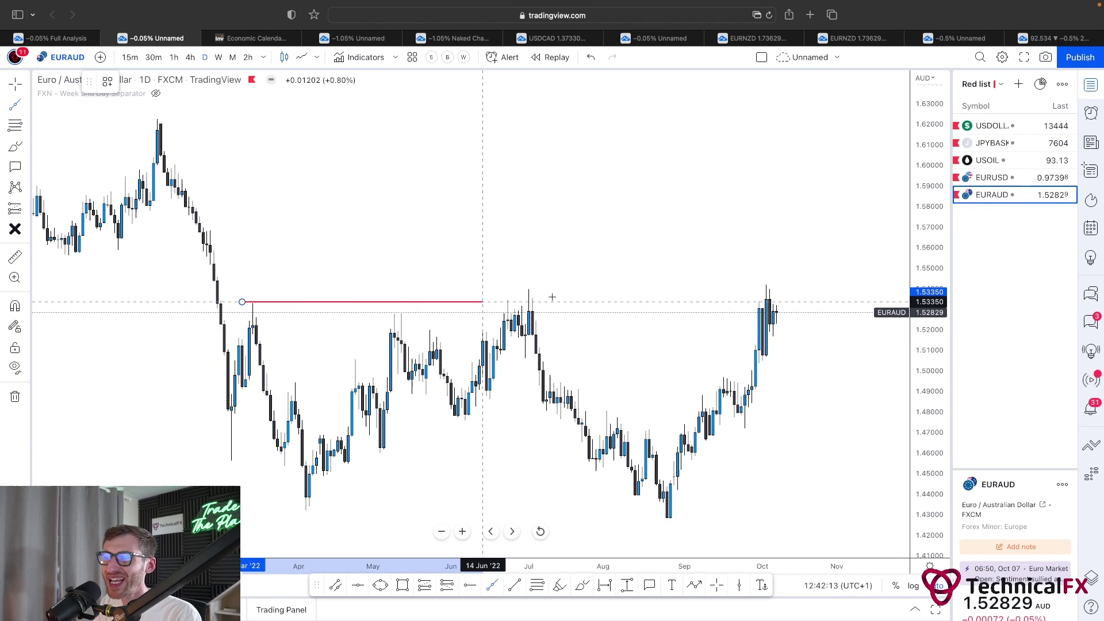
pyautogui.click(553, 302)
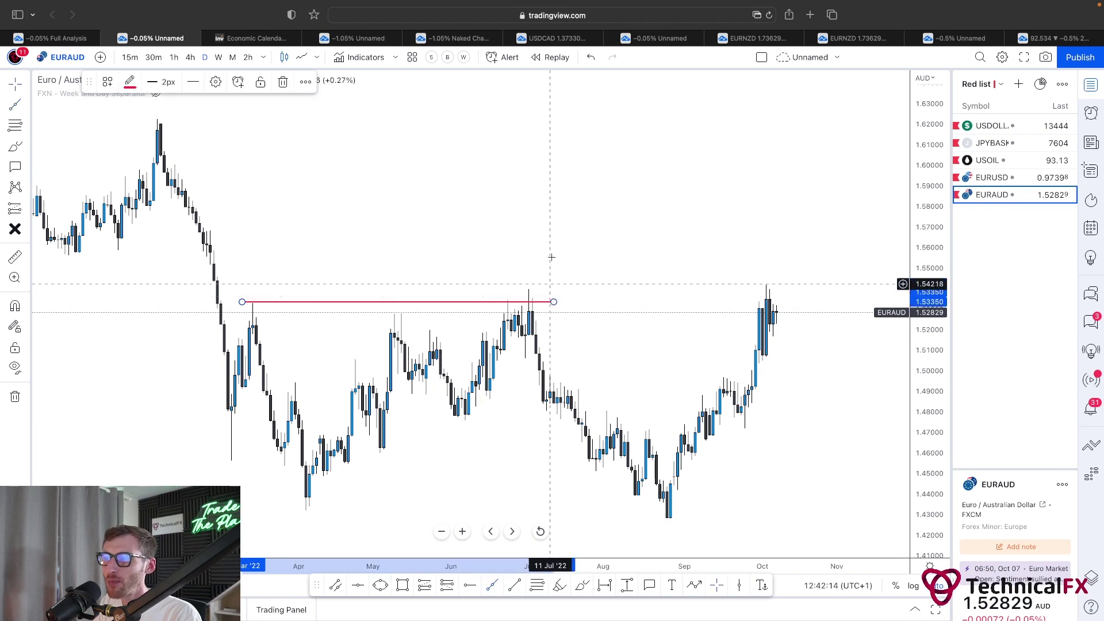
pyautogui.click(582, 587)
pyautogui.moveTo(542, 295)
pyautogui.mouseDown()
pyautogui.moveTo(493, 299)
pyautogui.moveTo(538, 313)
pyautogui.moveTo(544, 292)
pyautogui.moveTo(616, 456)
pyautogui.moveTo(677, 520)
pyautogui.mouseUp()
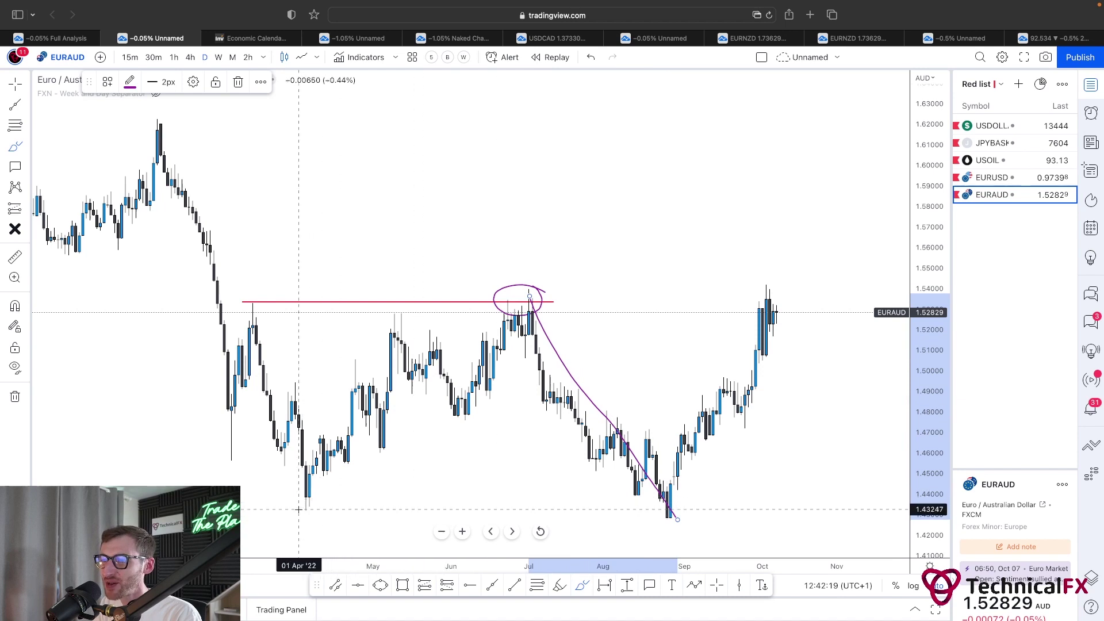
pyautogui.moveTo(298, 510); pyautogui.dragTo(657, 496)
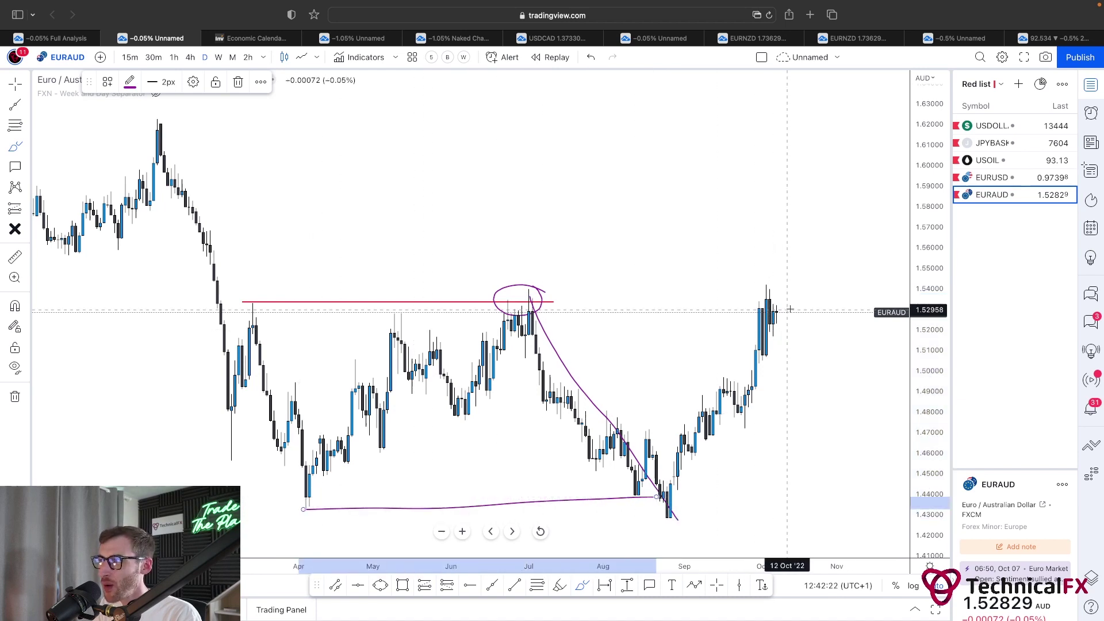
pyautogui.moveTo(782, 285)
pyautogui.mouseDown()
pyautogui.moveTo(742, 299)
pyautogui.moveTo(788, 319)
pyautogui.moveTo(771, 281)
pyautogui.moveTo(785, 279)
pyautogui.moveTo(781, 299)
pyautogui.mouseUp()
pyautogui.moveTo(732, 216)
pyautogui.mouseDown()
pyautogui.moveTo(671, 241)
pyautogui.moveTo(728, 252)
pyautogui.mouseUp()
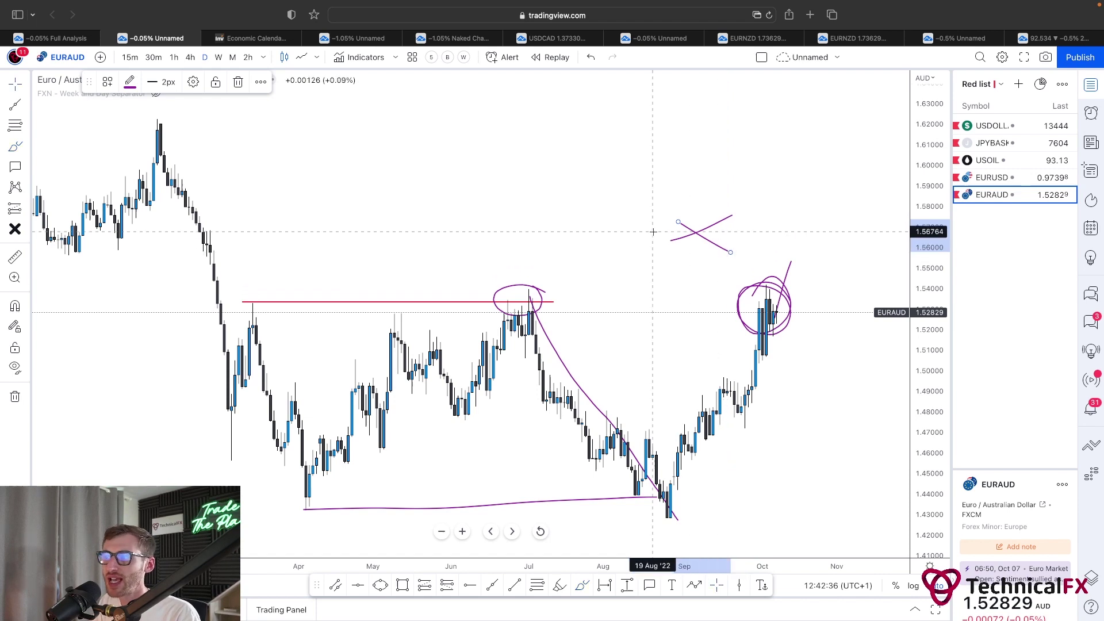
pyautogui.click(567, 217)
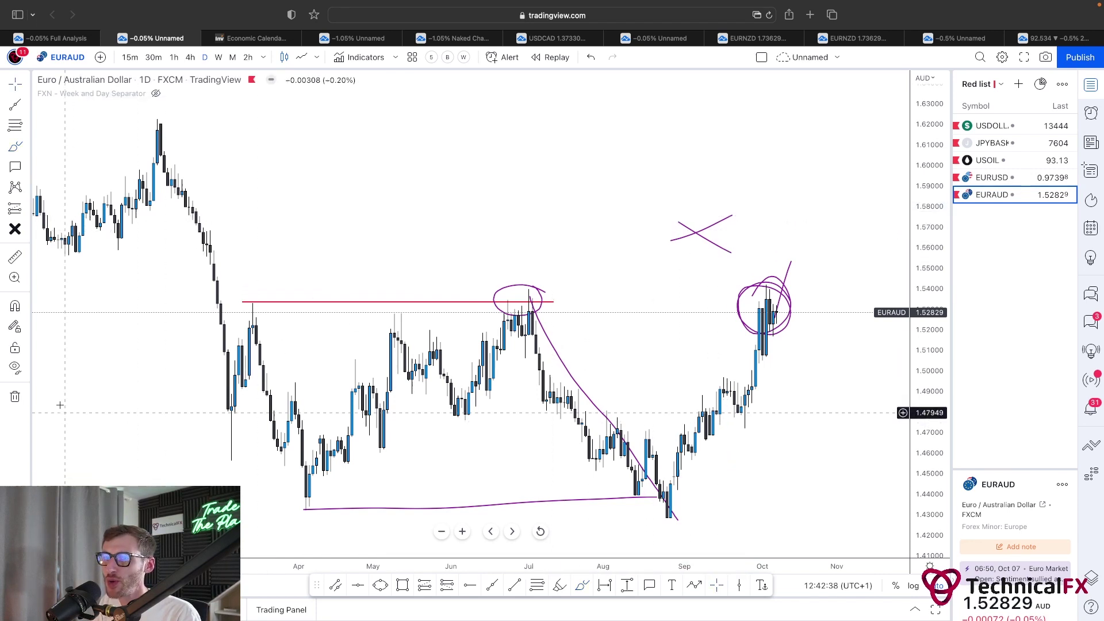
# Erase all 8 daily drawings and return to the Full Analysis chart
pyautogui.click(15, 396)
pyautogui.click(72, 397)
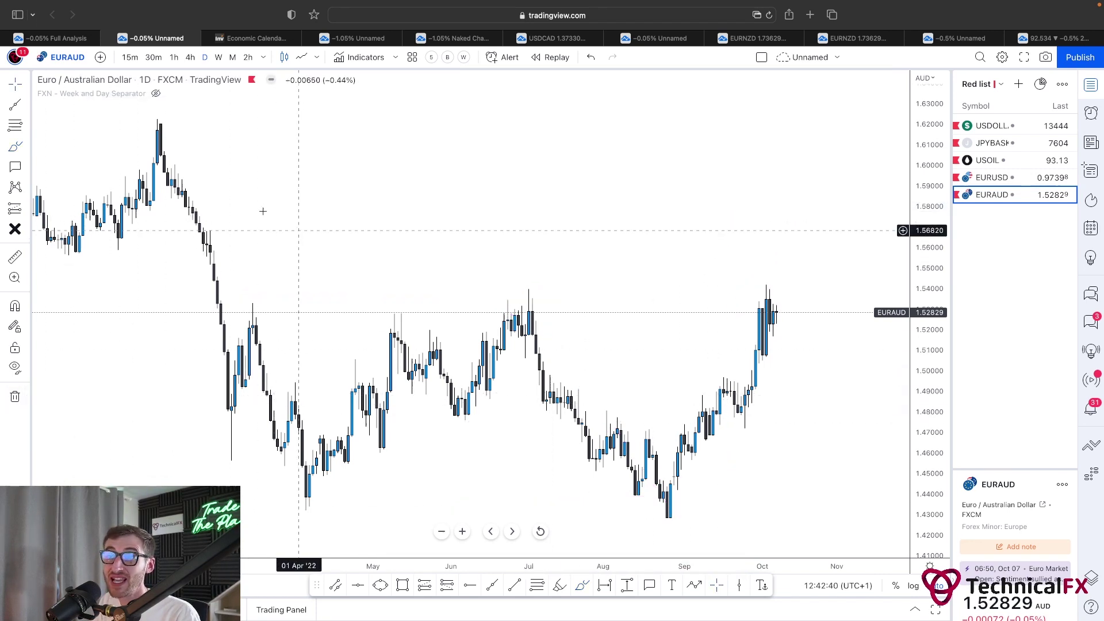
pyautogui.click(77, 39)
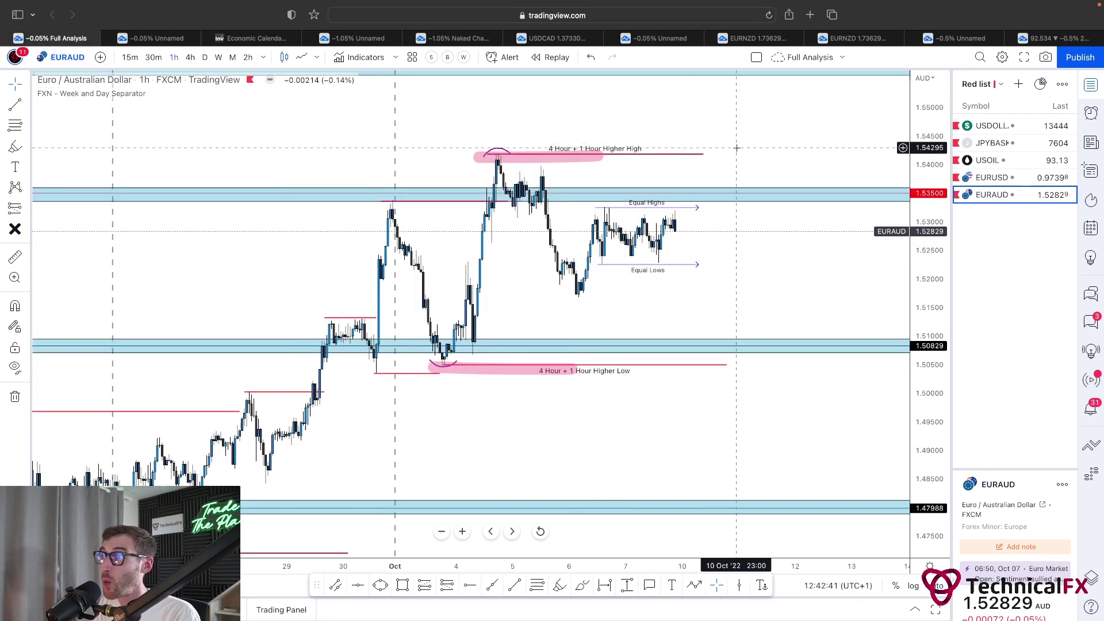
pyautogui.moveTo(749, 151); pyautogui.dragTo(738, 193)
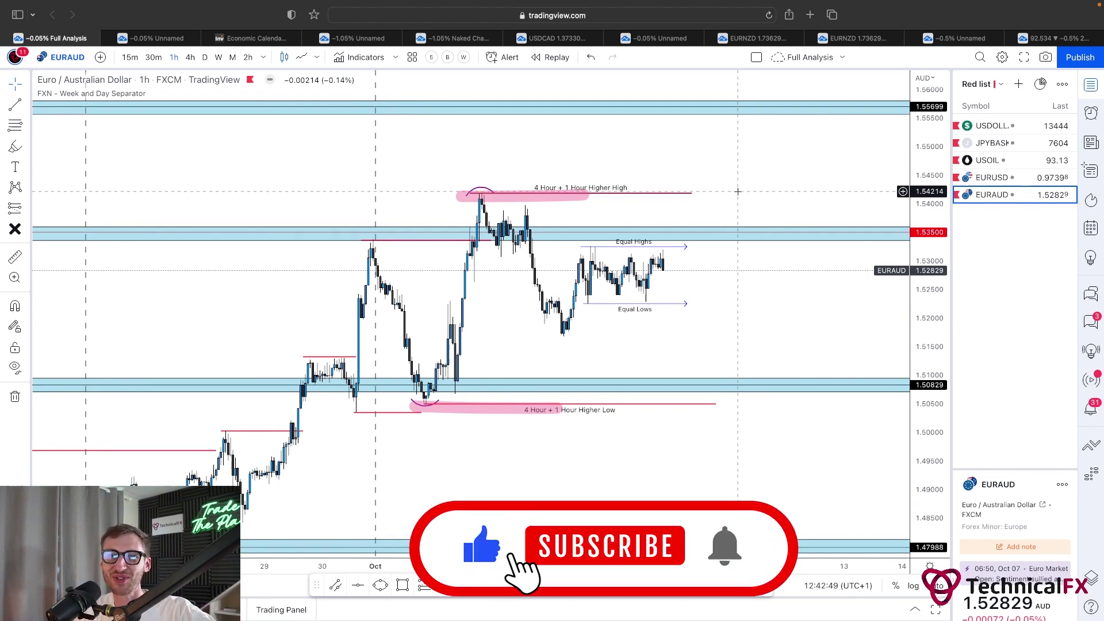
pyautogui.moveTo(755, 325); pyautogui.dragTo(748, 343)
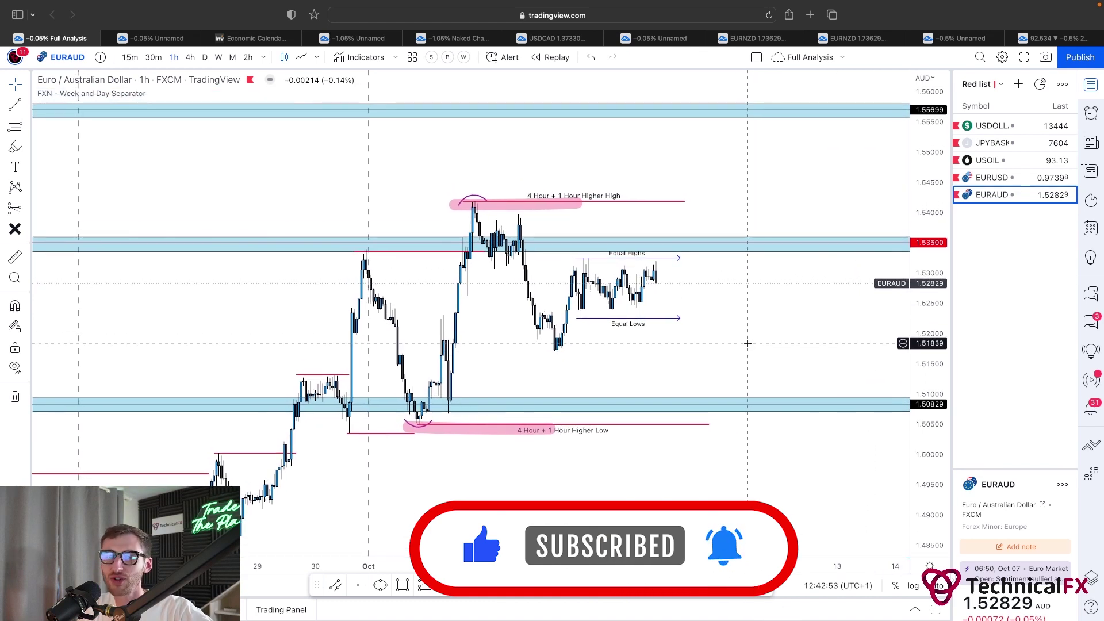